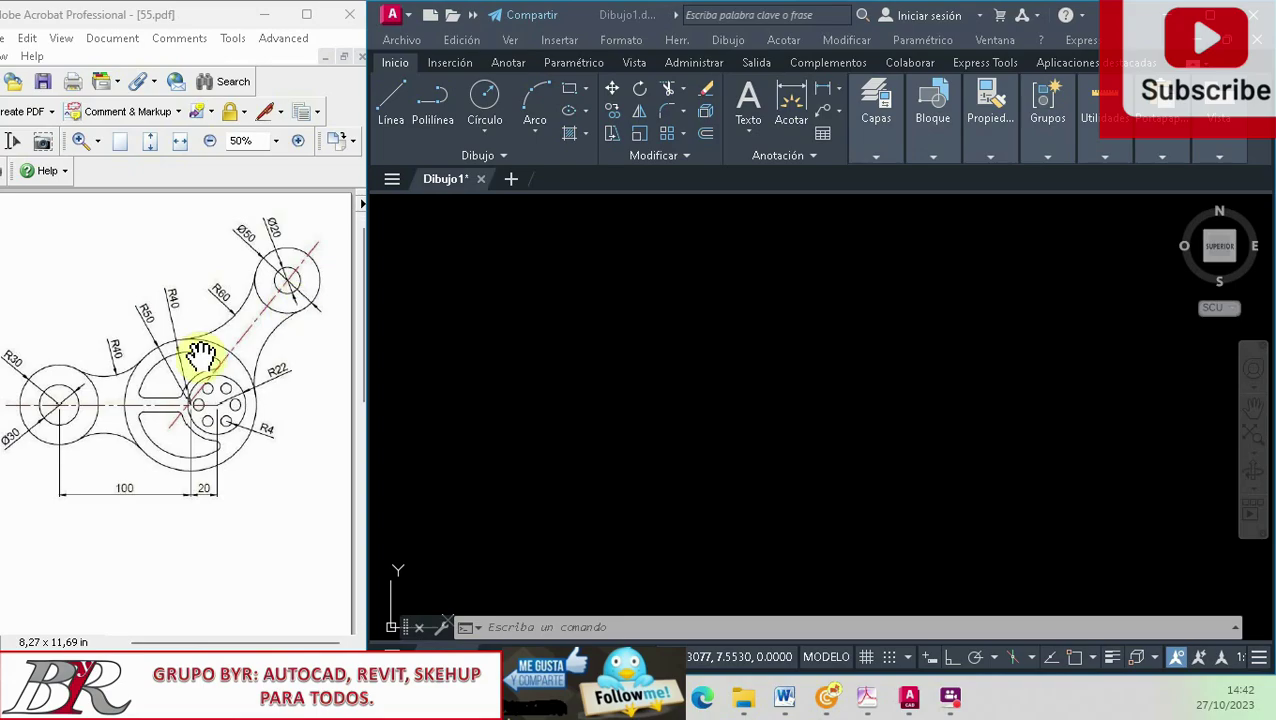
# Zoom into the reference PDF to read its dimensions, then zoom back out to 50%
pyautogui.click(84, 148)
pyautogui.click(84, 148)
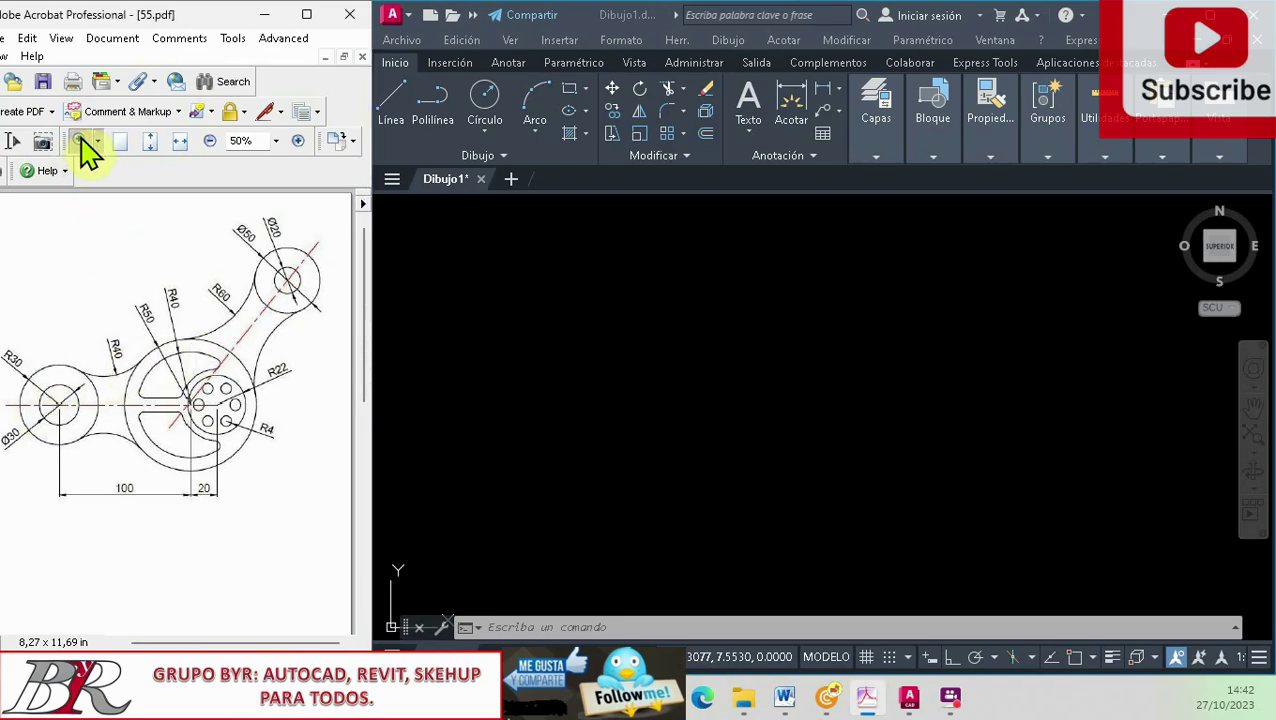
pyautogui.click(86, 352)
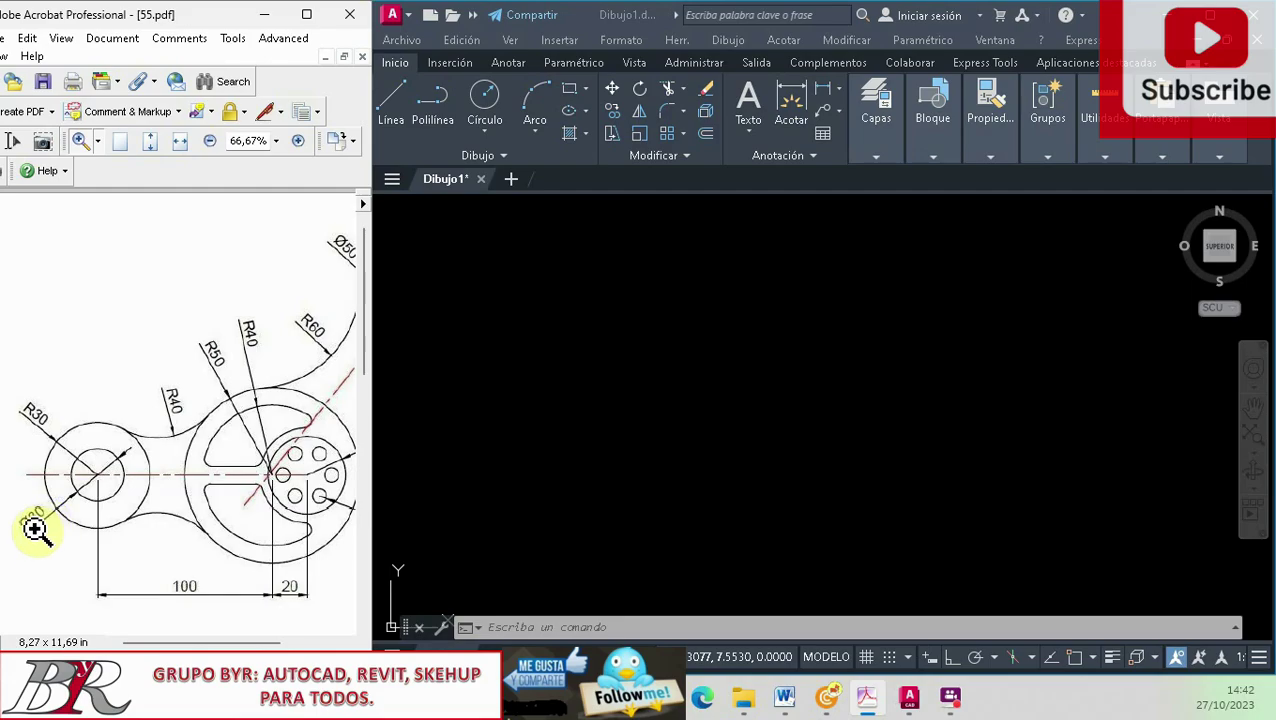
pyautogui.click(97, 141)
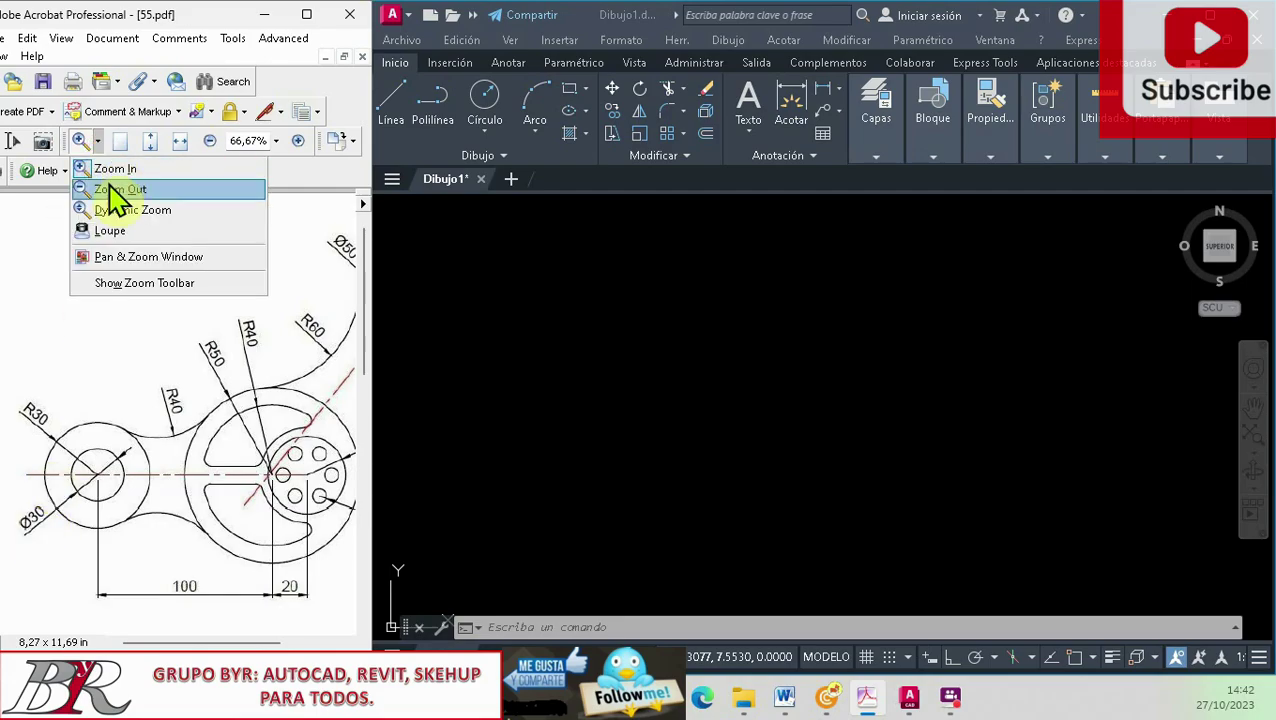
pyautogui.click(118, 189)
pyautogui.click(92, 477)
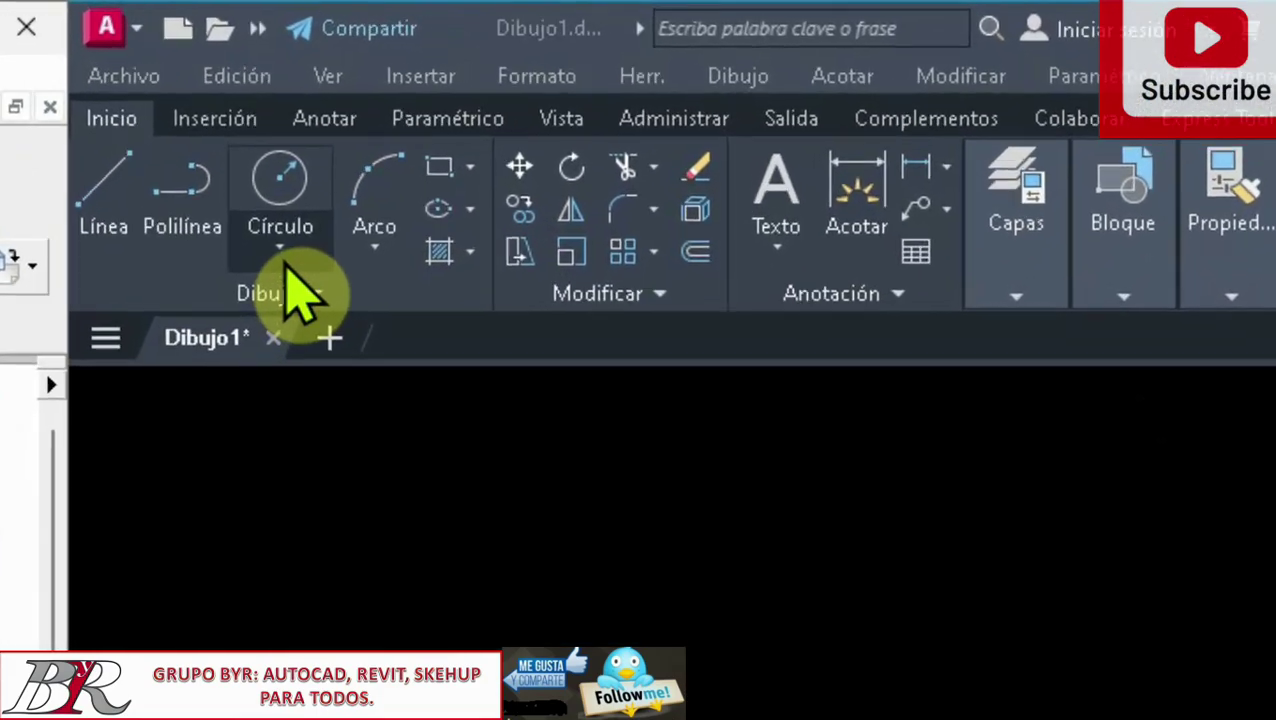
# Draw a Centro, Radio circle of radius 30 at a picked centre and frame it in view
pyautogui.click(280, 247)
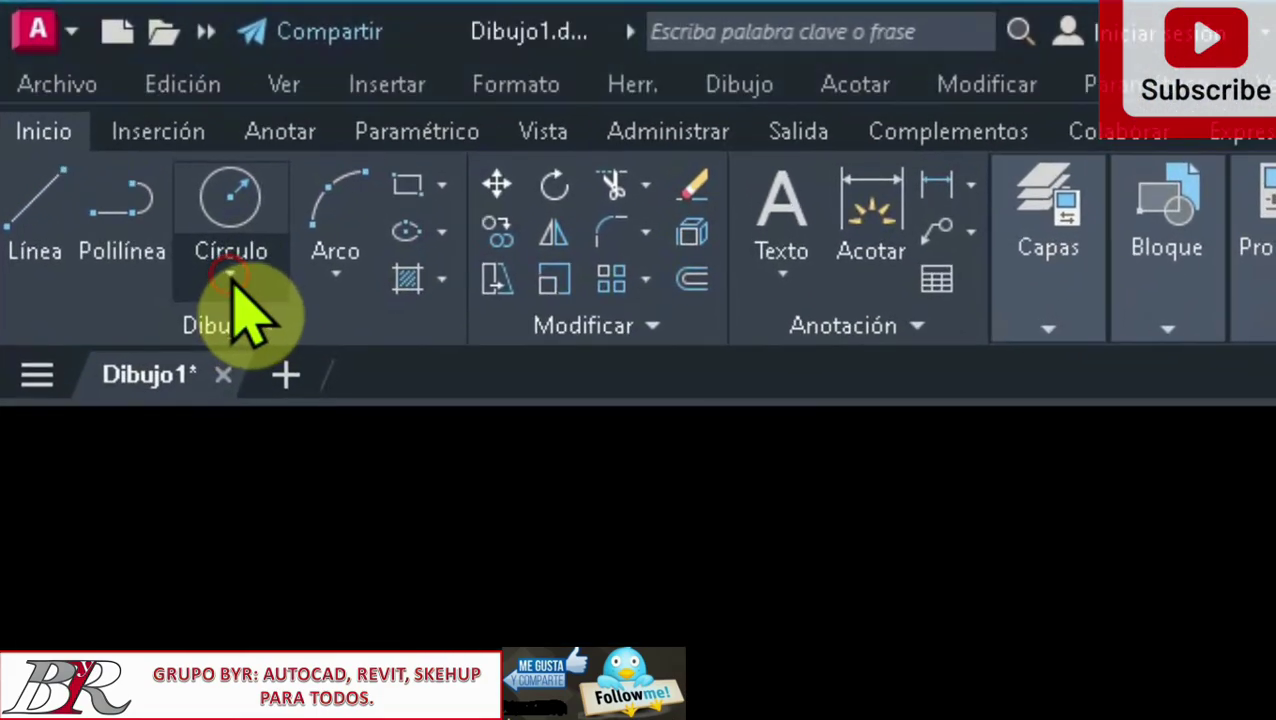
pyautogui.click(231, 275)
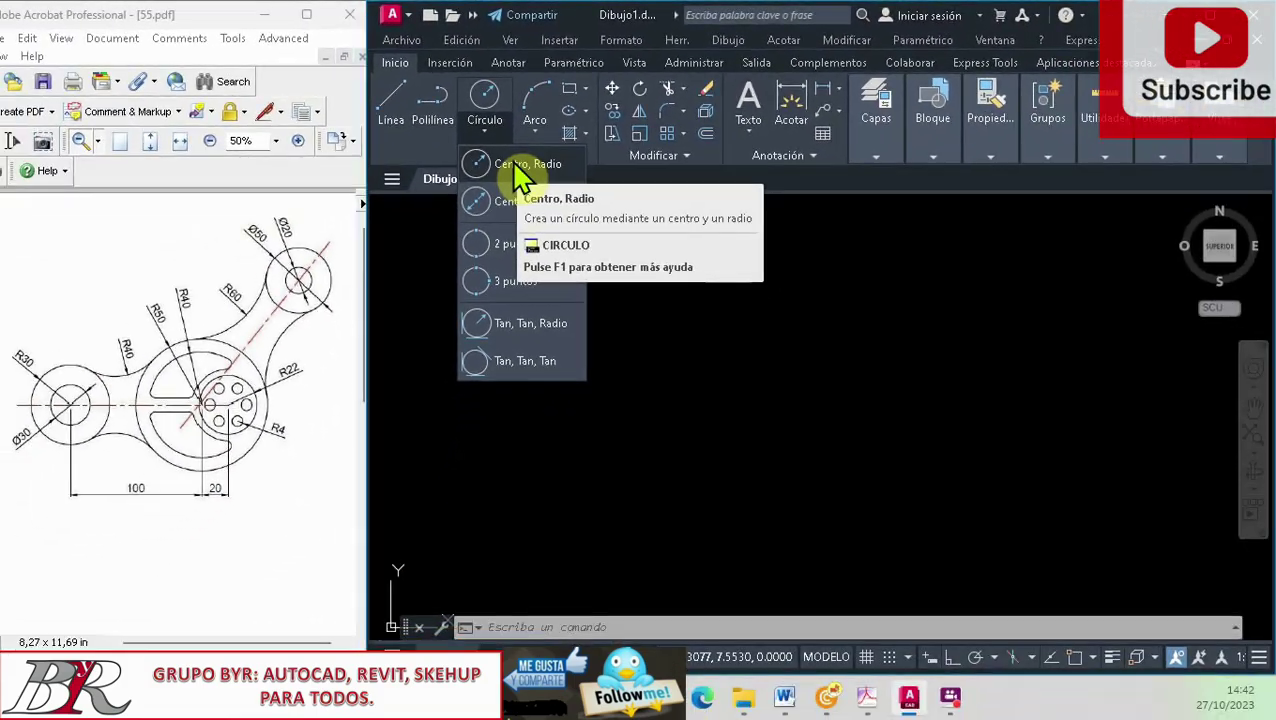
pyautogui.click(513, 166)
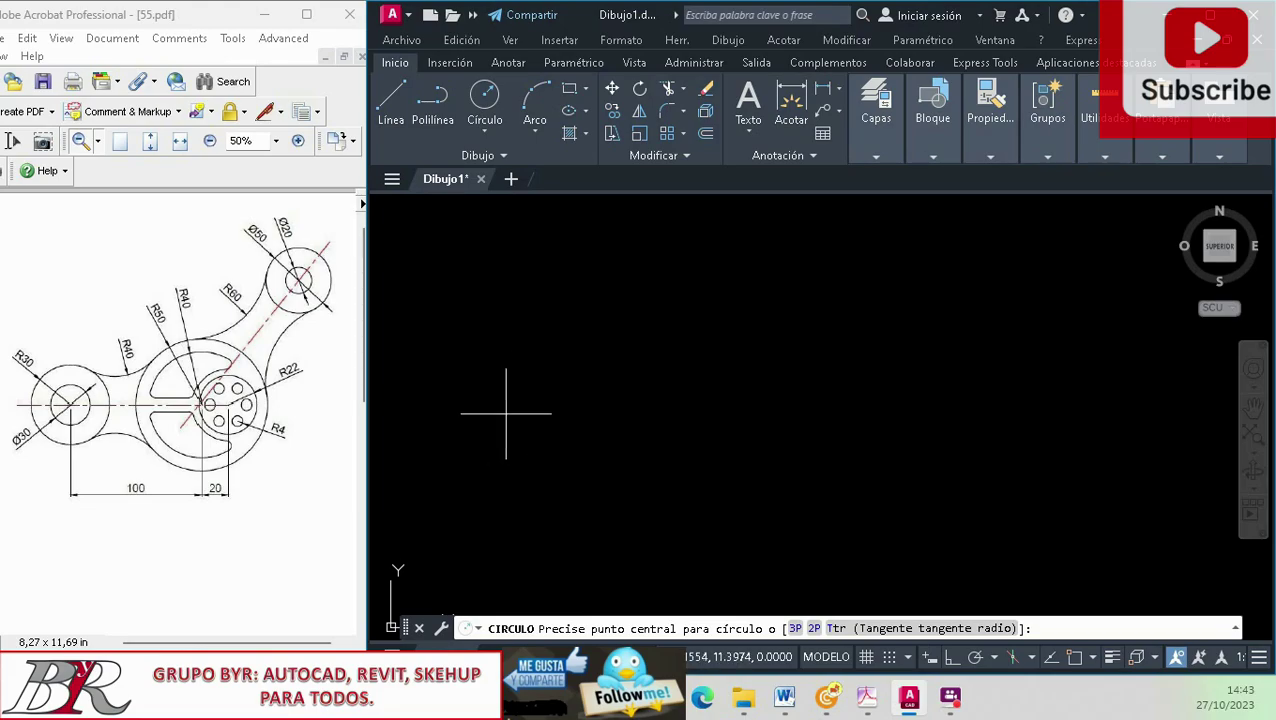
pyautogui.click(506, 413)
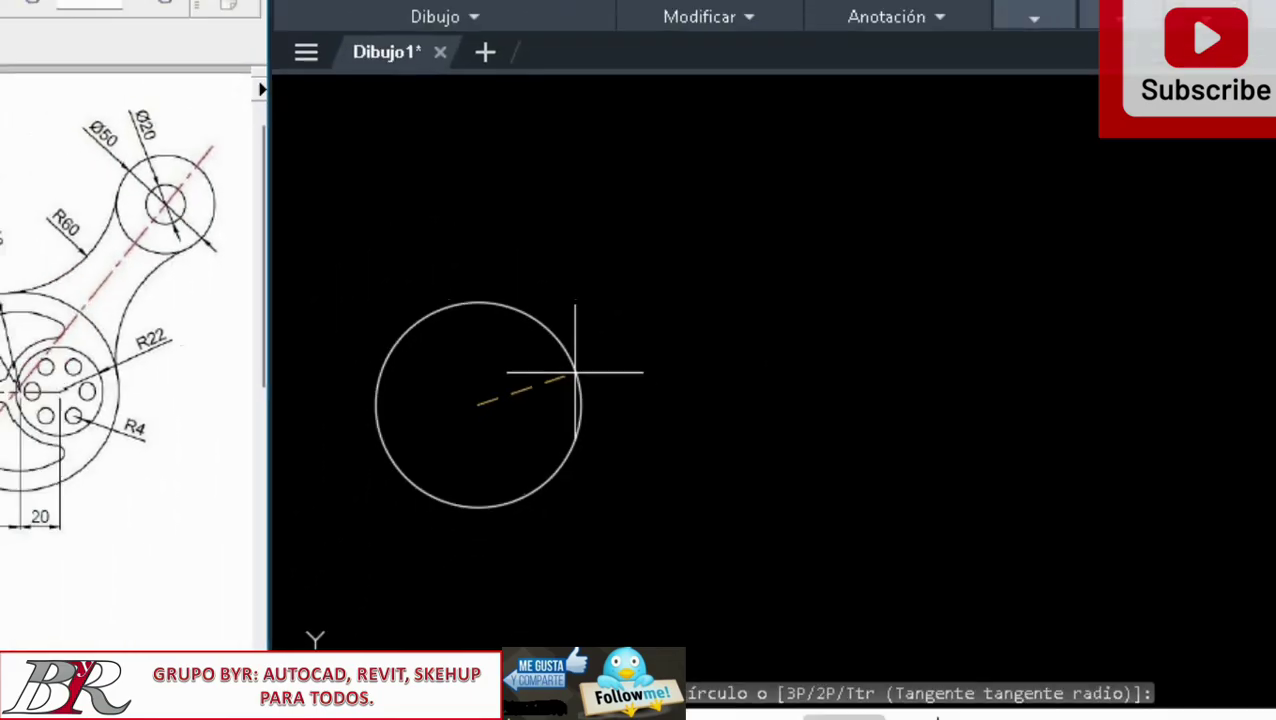
pyautogui.write('30')
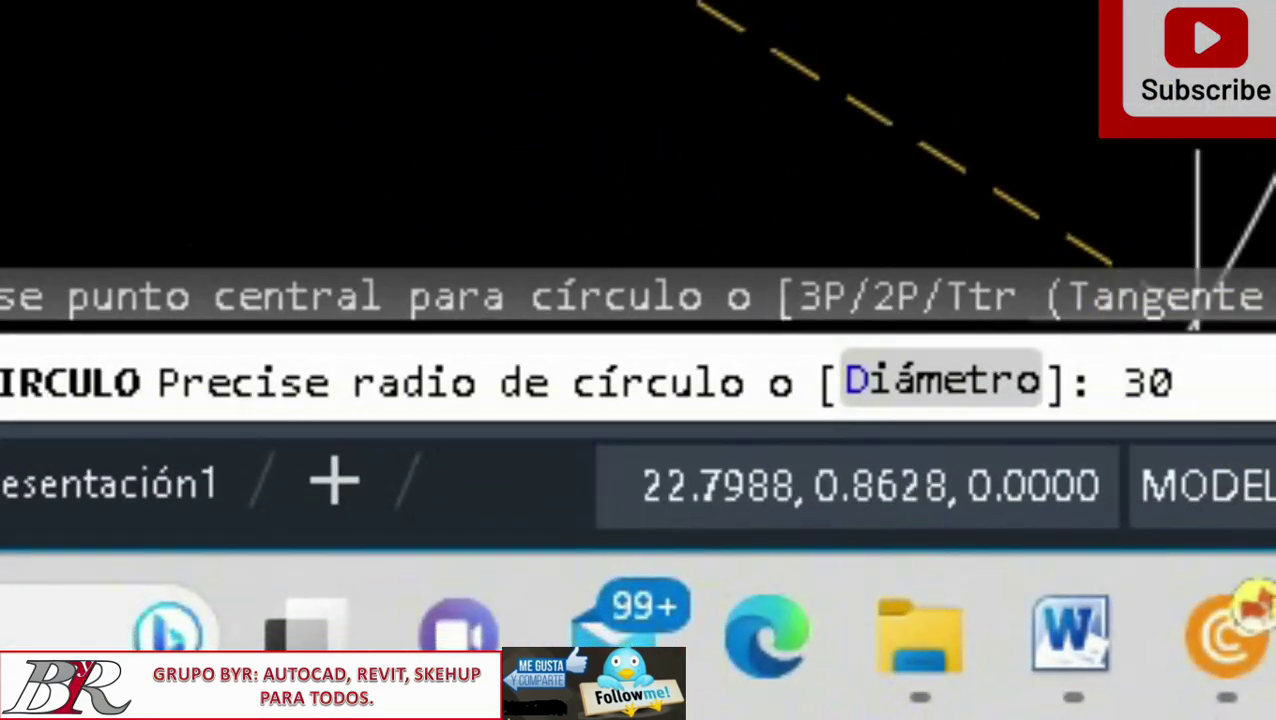
pyautogui.press('Return')
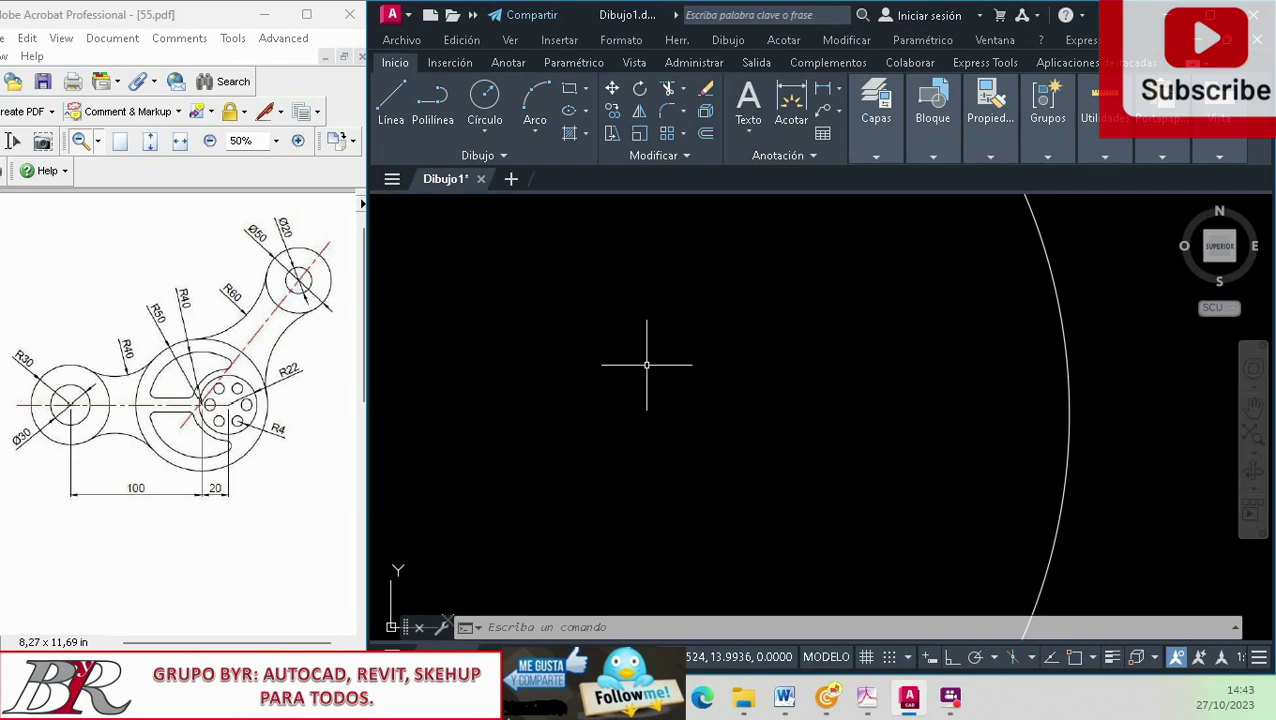
pyautogui.scroll(-3, 642, 349)
pyautogui.scroll(-2, 642, 349)
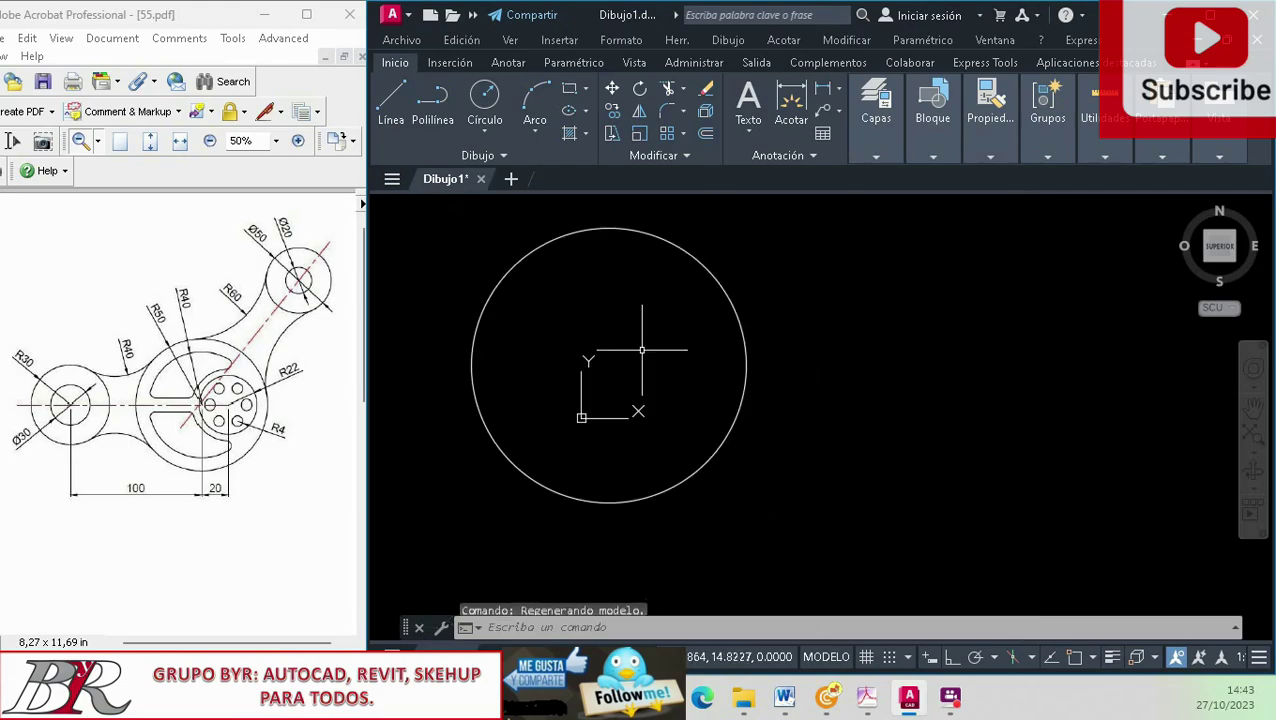
pyautogui.scroll(-4, 642, 349)
pyautogui.scroll(7, 642, 349)
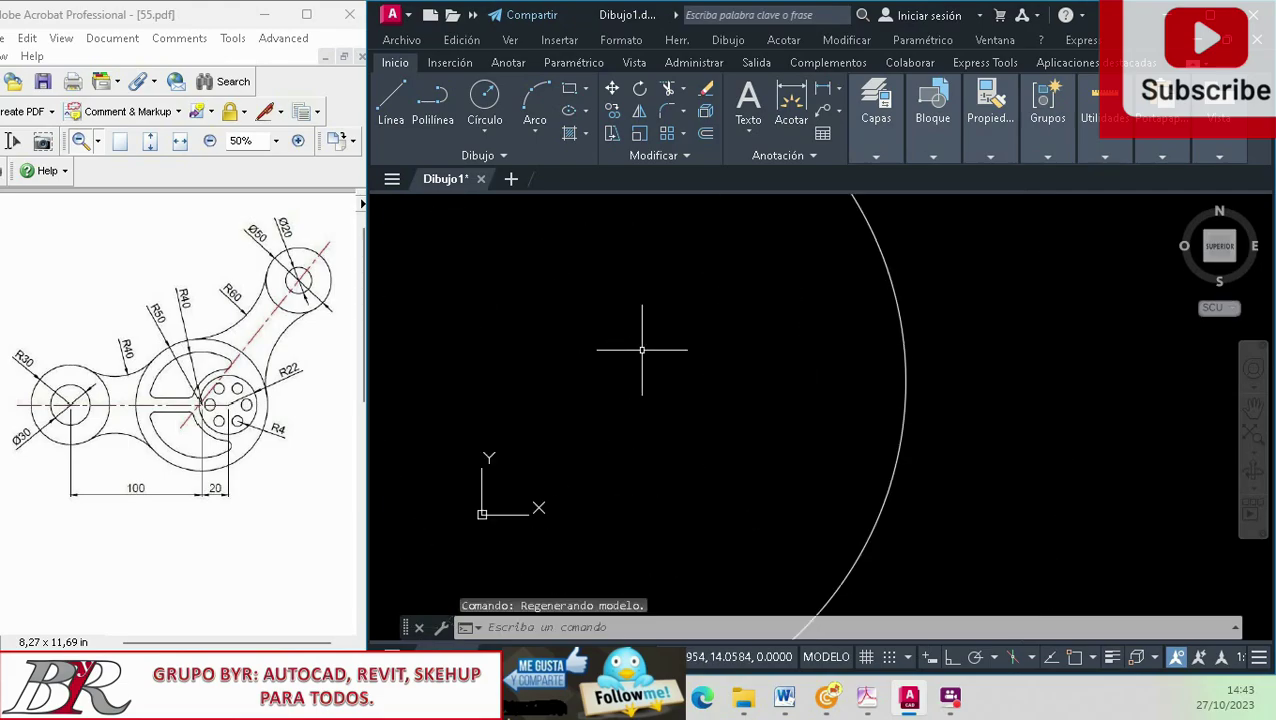
pyautogui.scroll(-5, 642, 349)
pyautogui.scroll(-2, 644, 347)
pyautogui.scroll(-2, 644, 355)
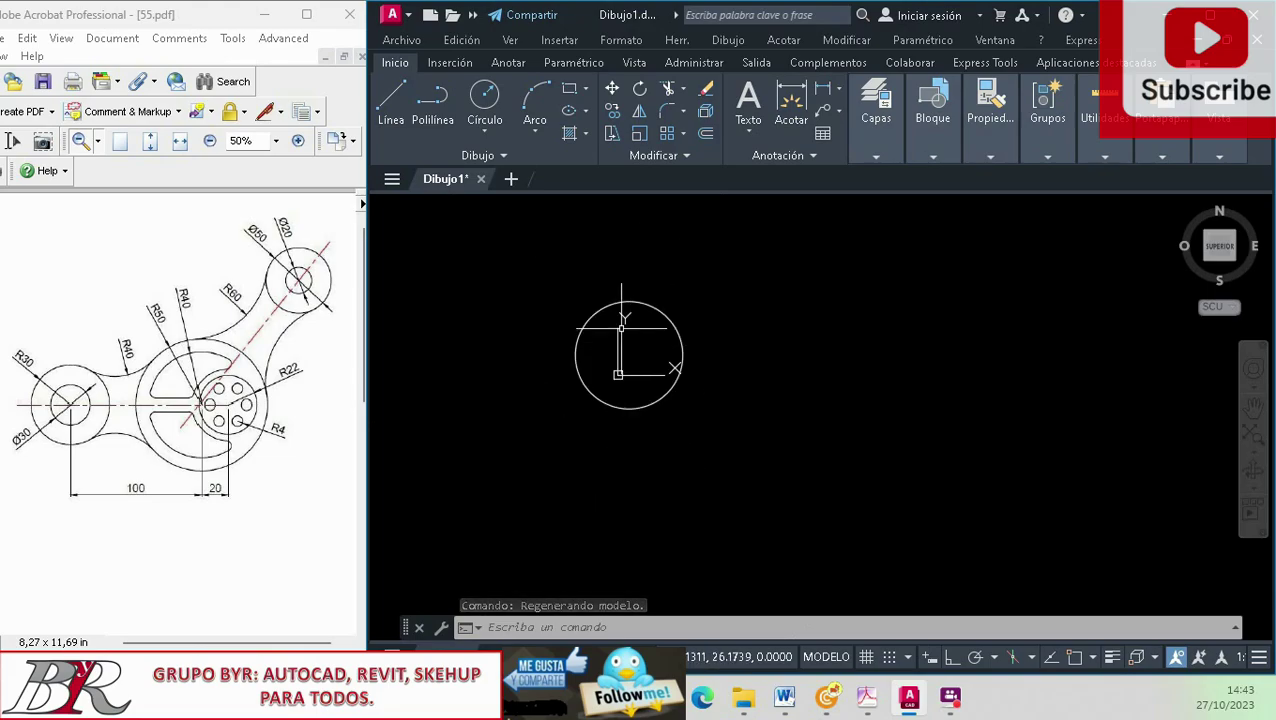
pyautogui.scroll(7, 621, 328)
pyautogui.scroll(2, 621, 328)
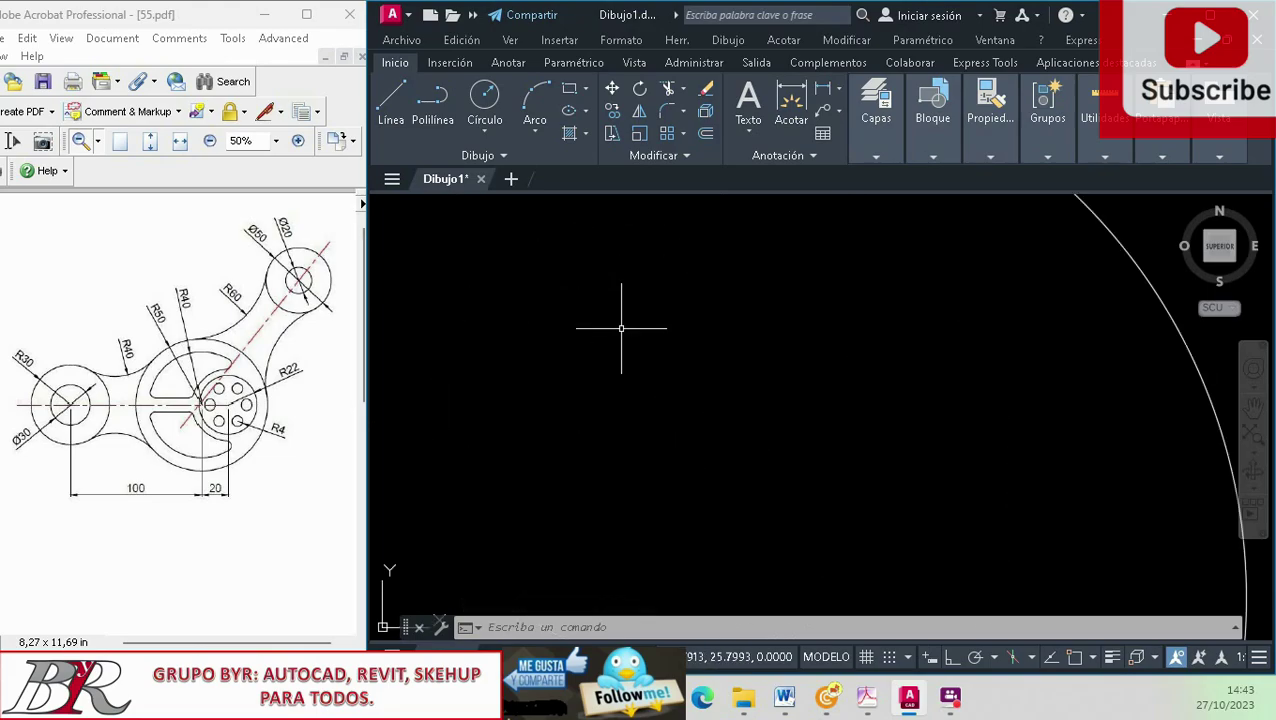
pyautogui.scroll(-8, 621, 328)
pyautogui.scroll(-2, 620, 328)
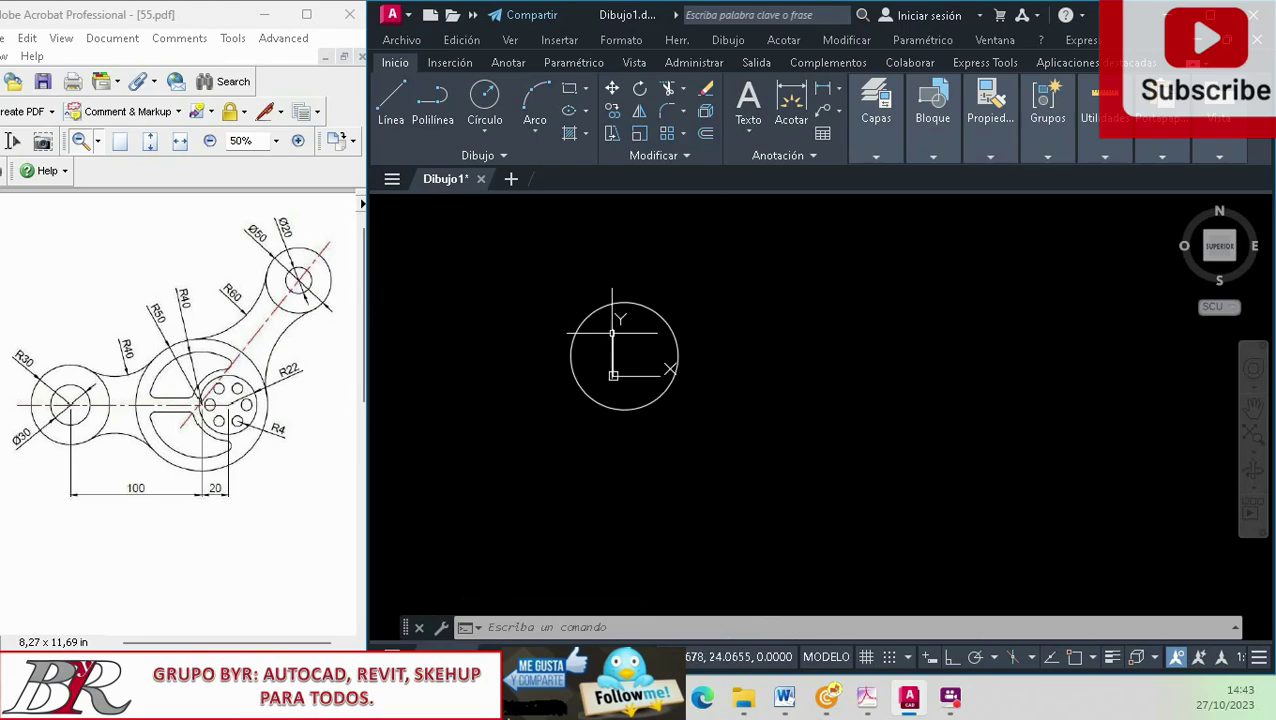
pyautogui.scroll(-5, 618, 330)
pyautogui.scroll(5, 615, 331)
pyautogui.scroll(4, 612, 333)
pyautogui.scroll(1, 610, 335)
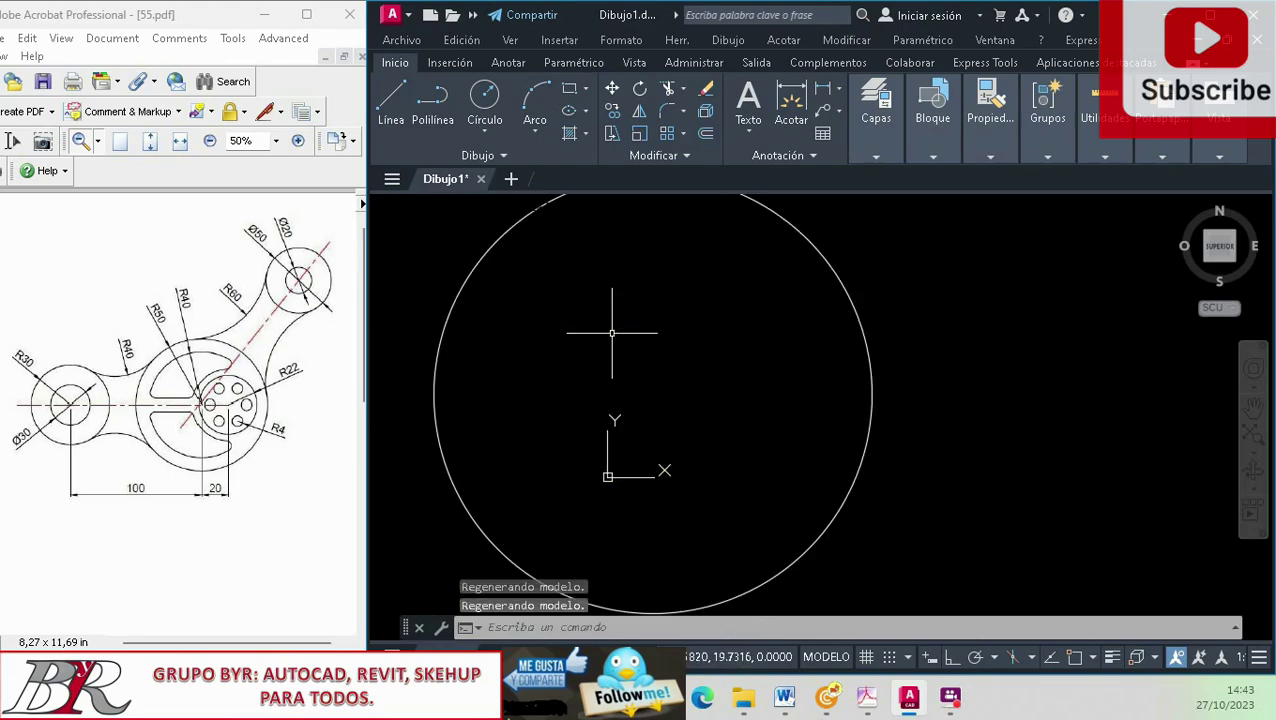
pyautogui.scroll(-5, 620, 345)
pyautogui.scroll(2, 635, 340)
pyautogui.scroll(2, 642, 347)
pyautogui.scroll(-2, 643, 349)
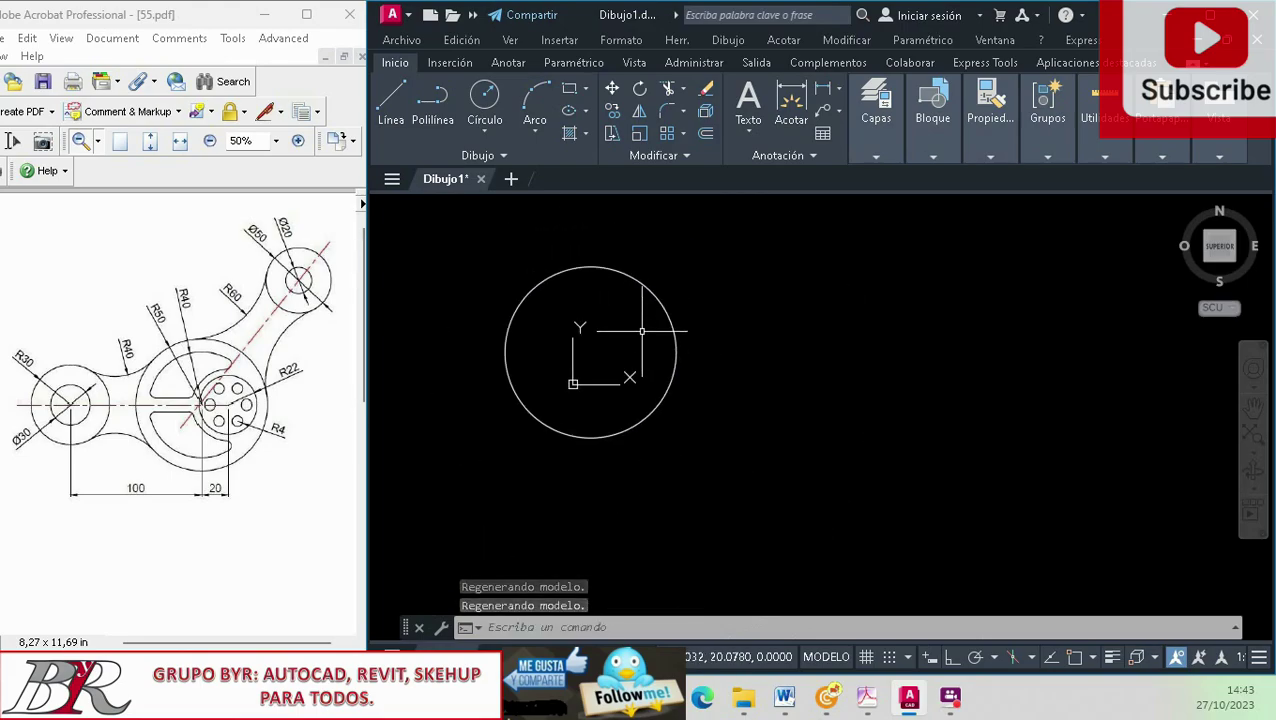
pyautogui.scroll(2, 661, 251)
pyautogui.scroll(-2, 501, 347)
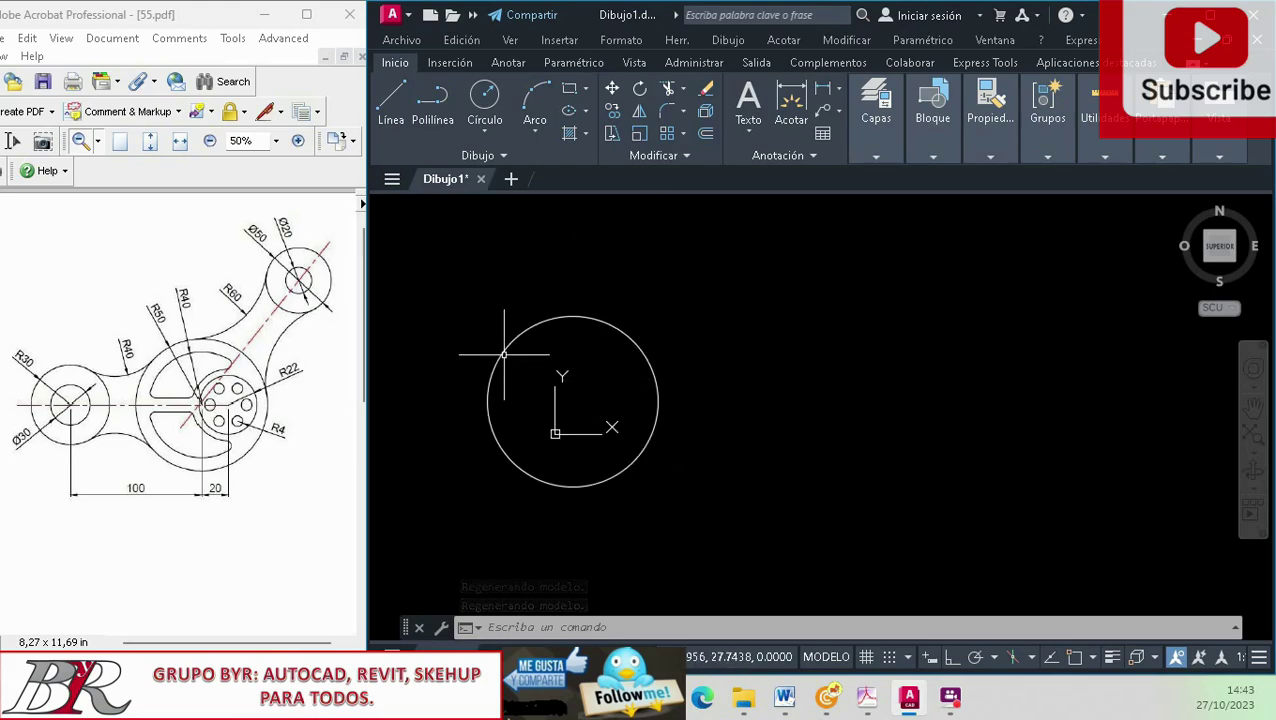
pyautogui.scroll(2, 501, 352)
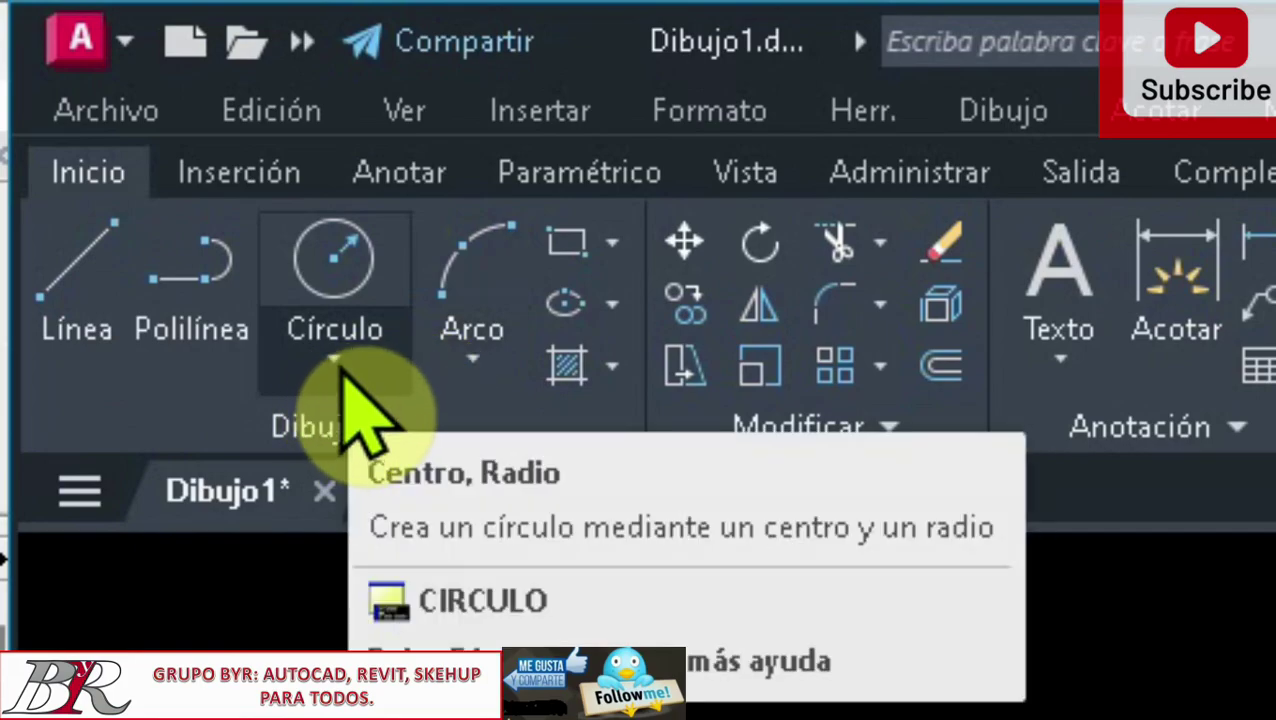
# Start a Centro, Diámetro circle from the Círculo dropdown
pyautogui.click(336, 362)
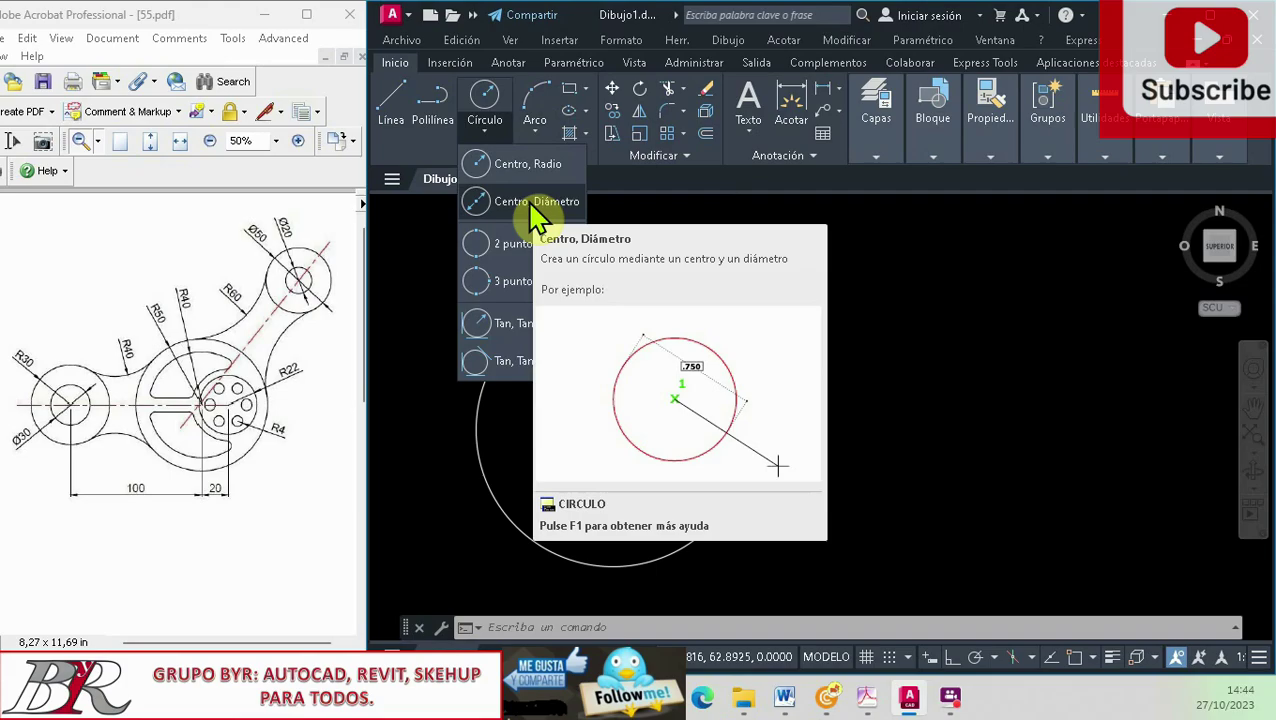
pyautogui.click(535, 218)
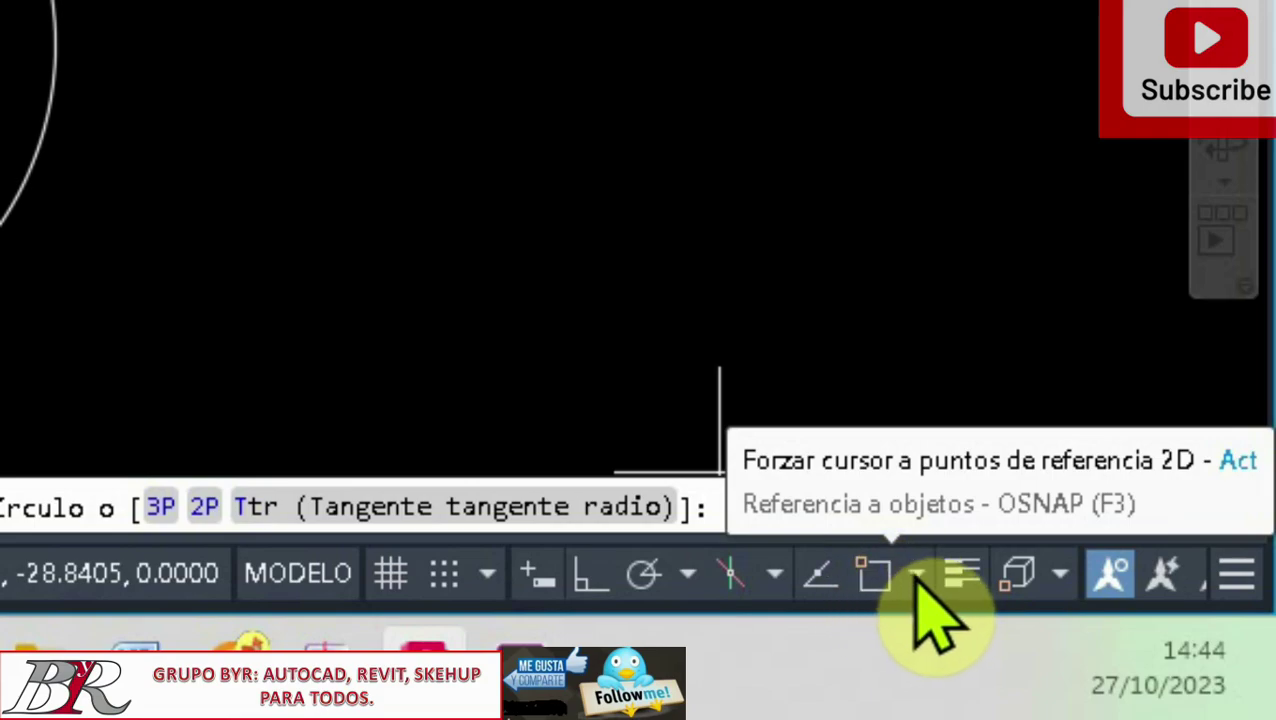
# Show the object snap mode list from the OSNAP arrow in the status bar
pyautogui.click(916, 573)
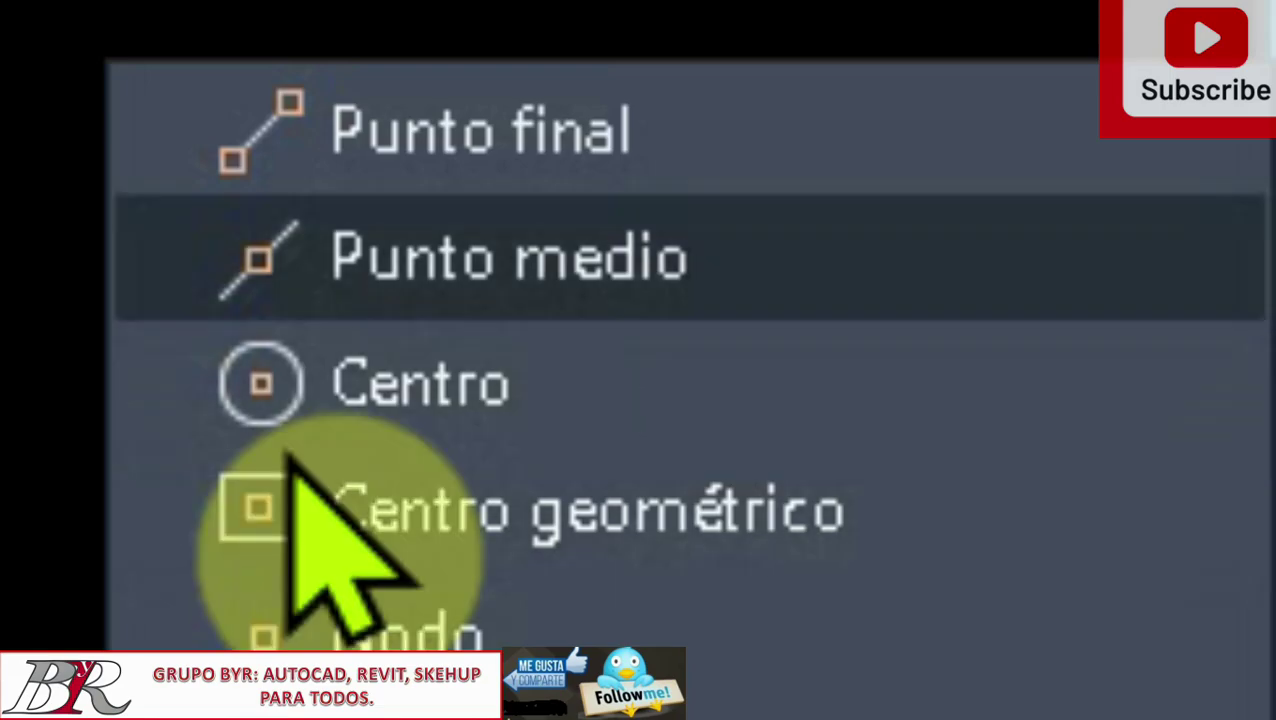
# Check the Punto final, Punto medio, Centro and Intersección object snaps
pyautogui.click(212, 82)
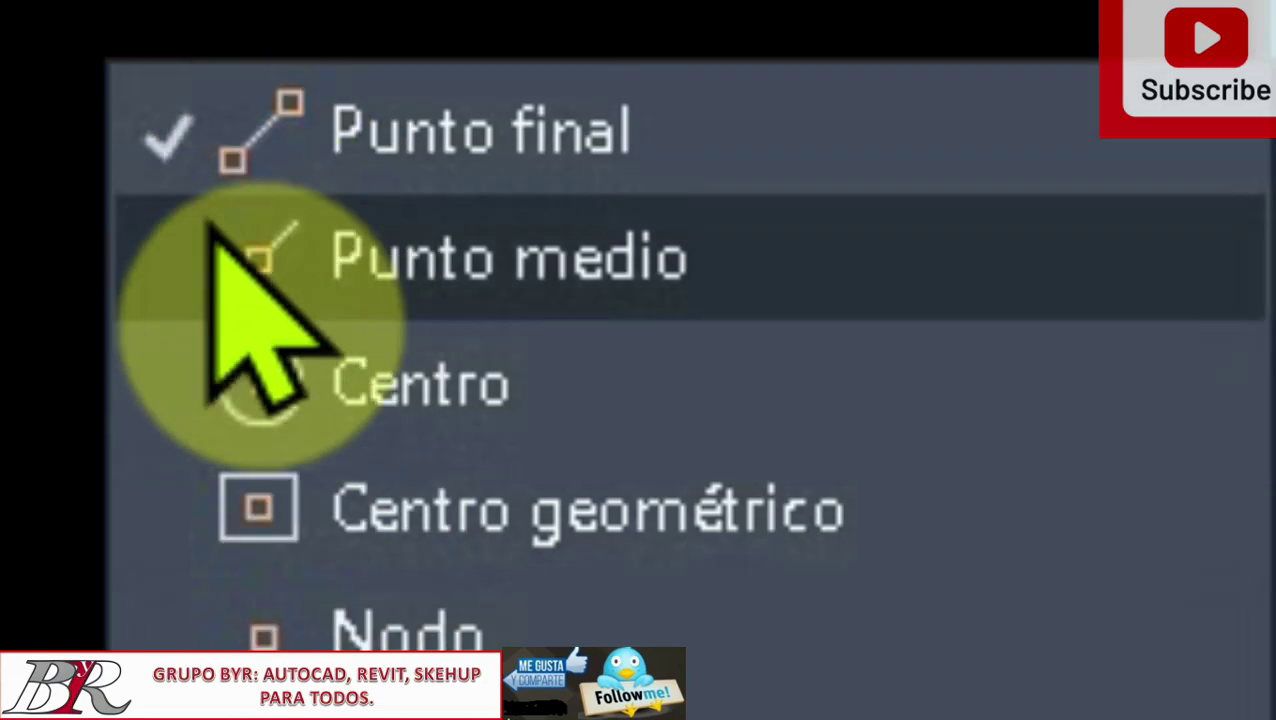
pyautogui.click(212, 224)
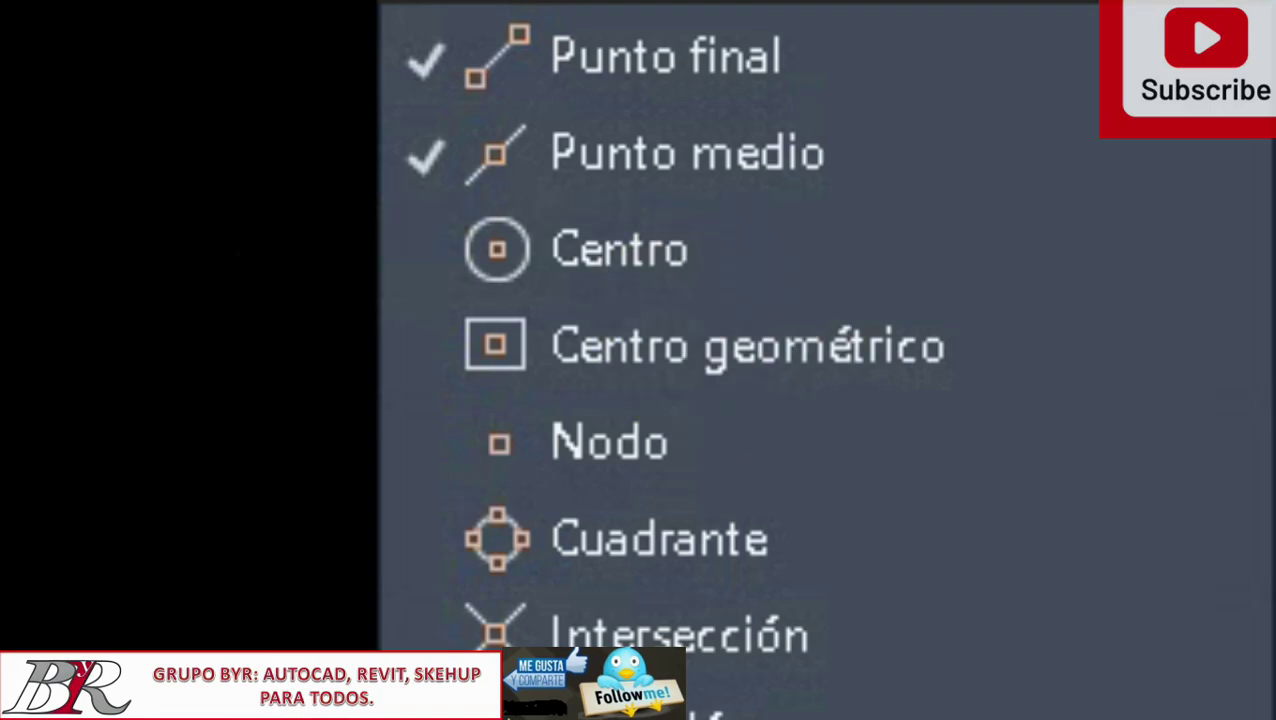
pyautogui.click(766, 250)
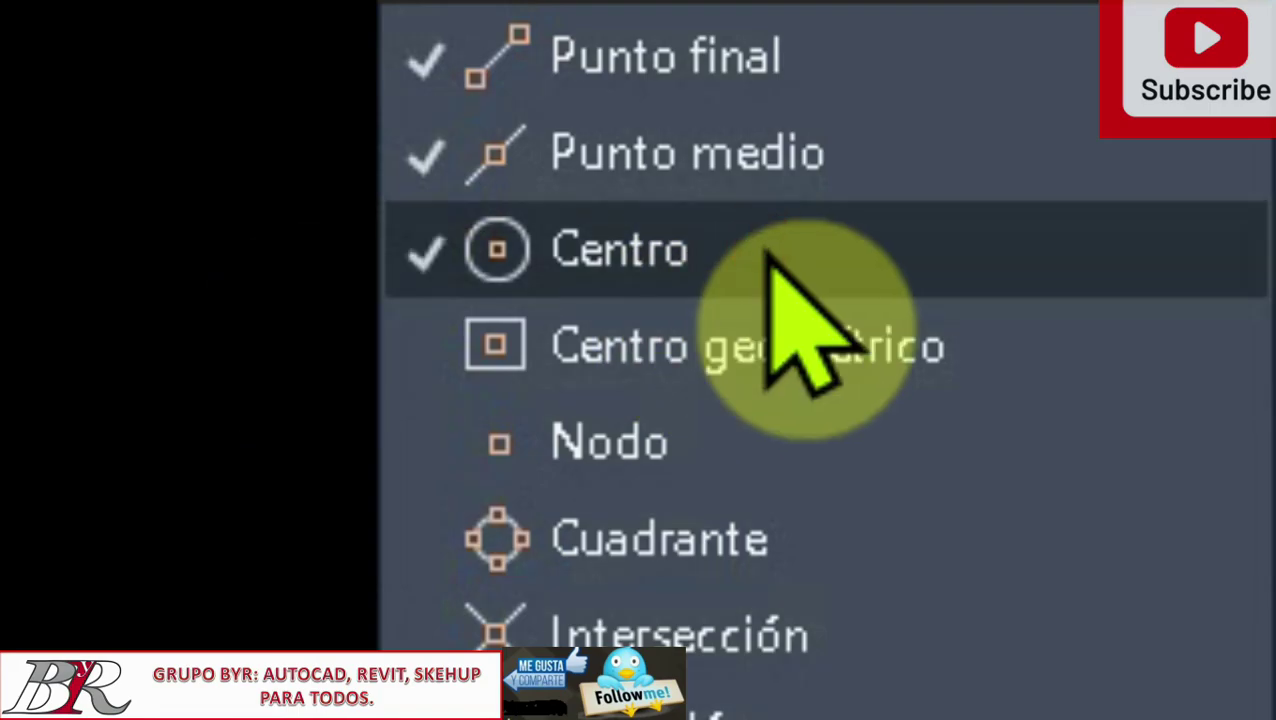
pyautogui.click(826, 632)
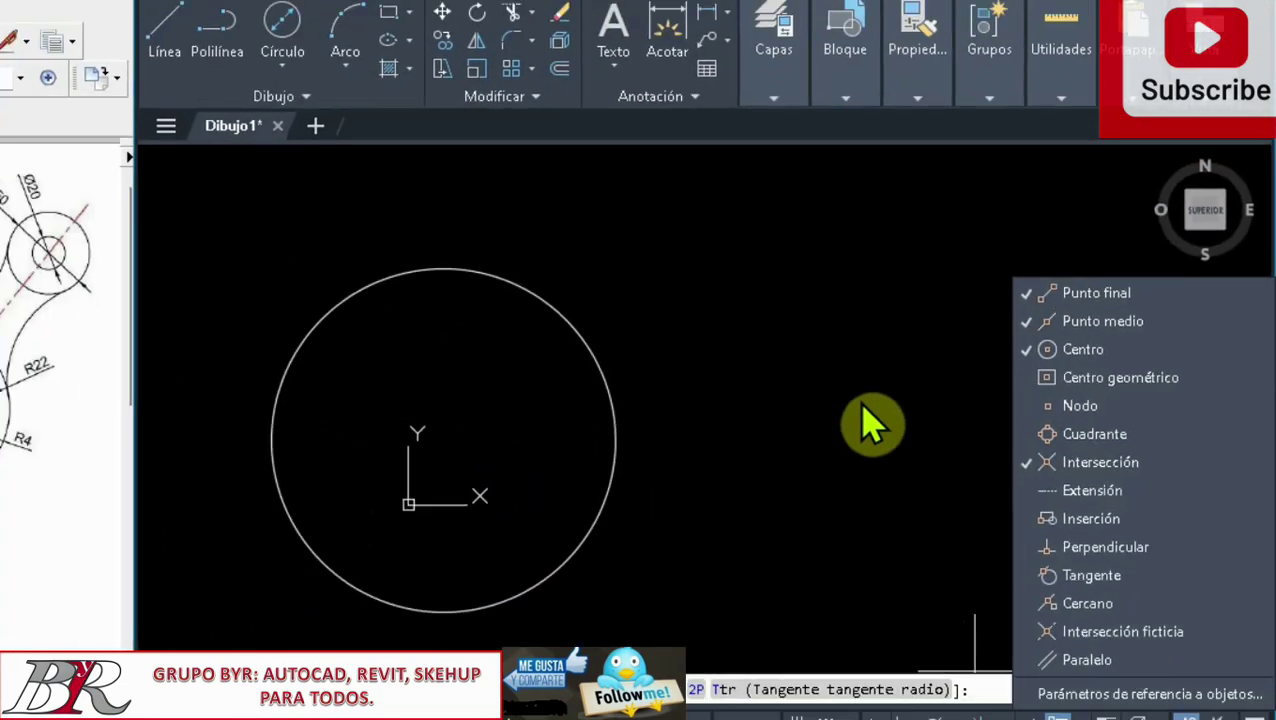
pyautogui.click(894, 413)
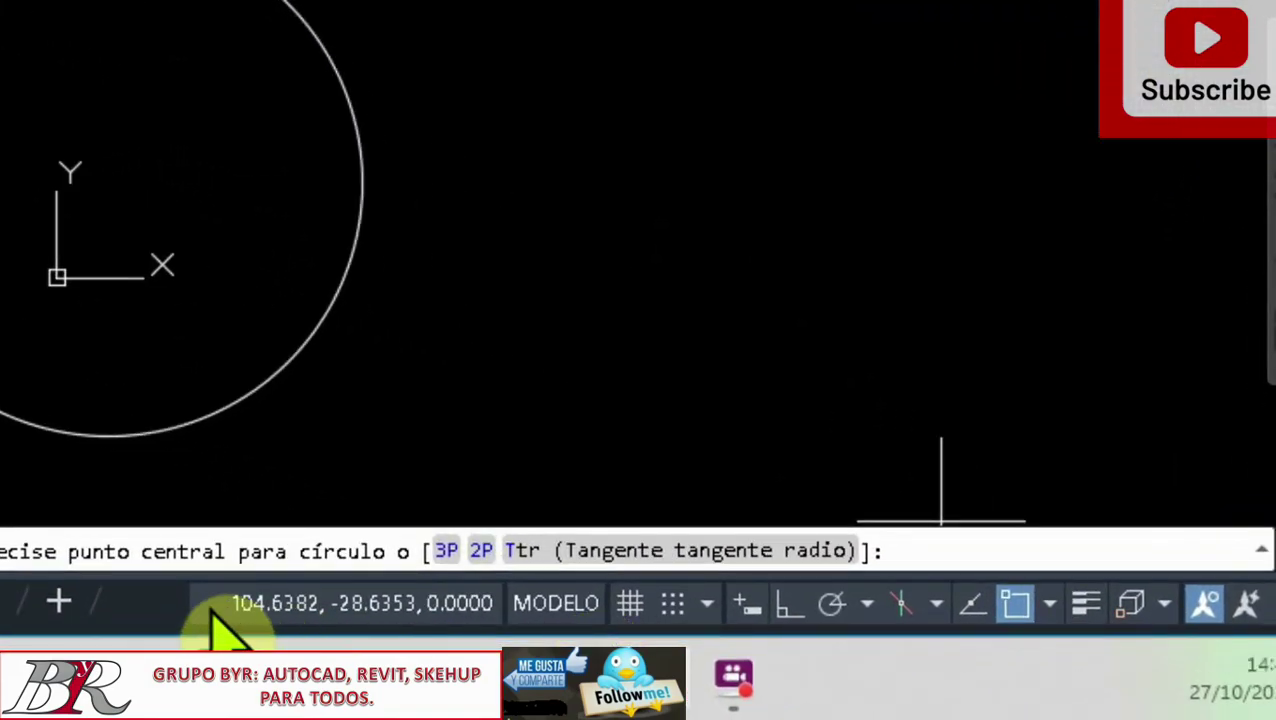
# Toggle OSNAP off and on, leaving object snapping enabled
pyautogui.click(1015, 602)
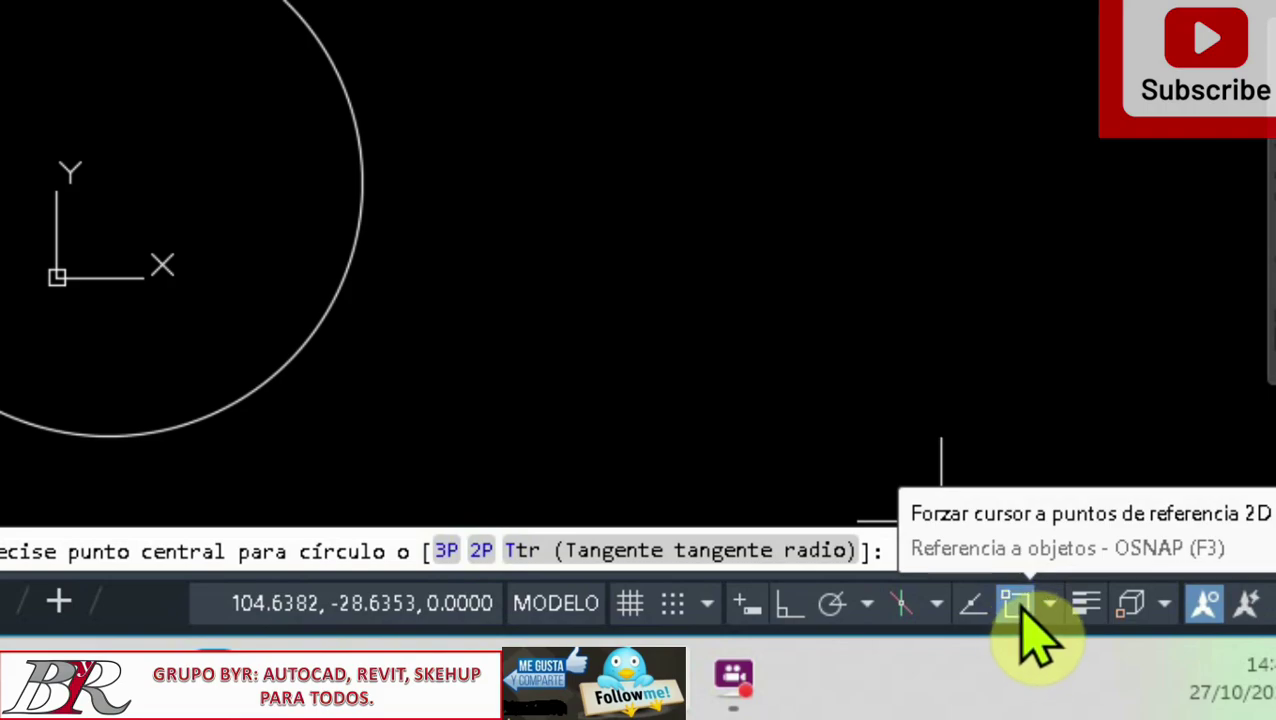
pyautogui.click(1018, 608)
pyautogui.click(1018, 605)
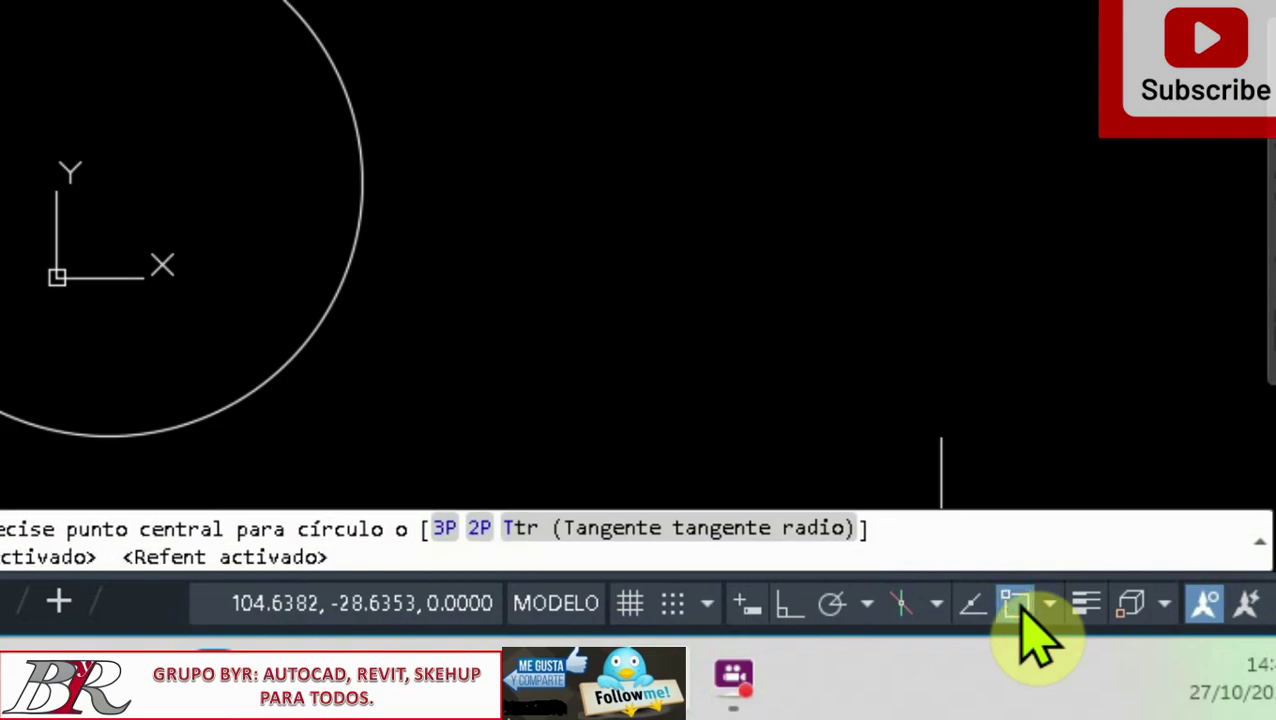
pyautogui.click(1018, 605)
pyautogui.click(1018, 605)
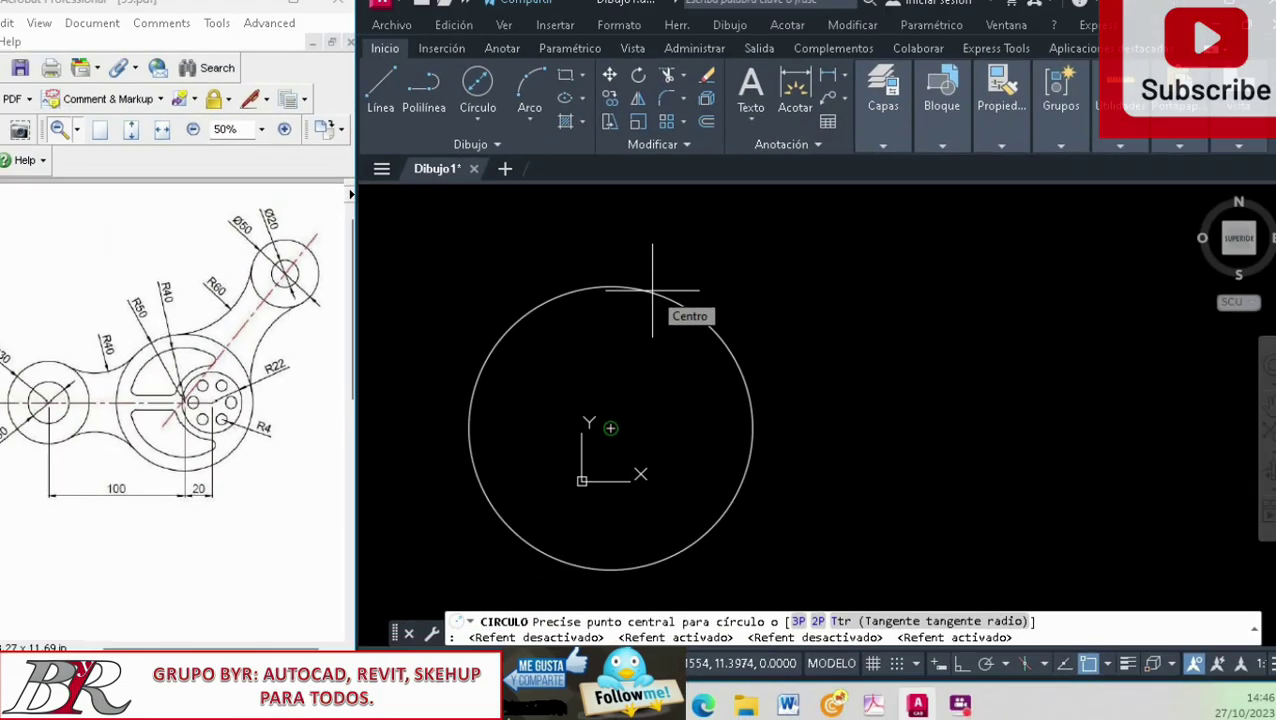
# Snap to the radius-30 circle's centre and add a concentric 30-diameter circle
pyautogui.click(653, 297)
pyautogui.write('d')
pyautogui.press('Return')
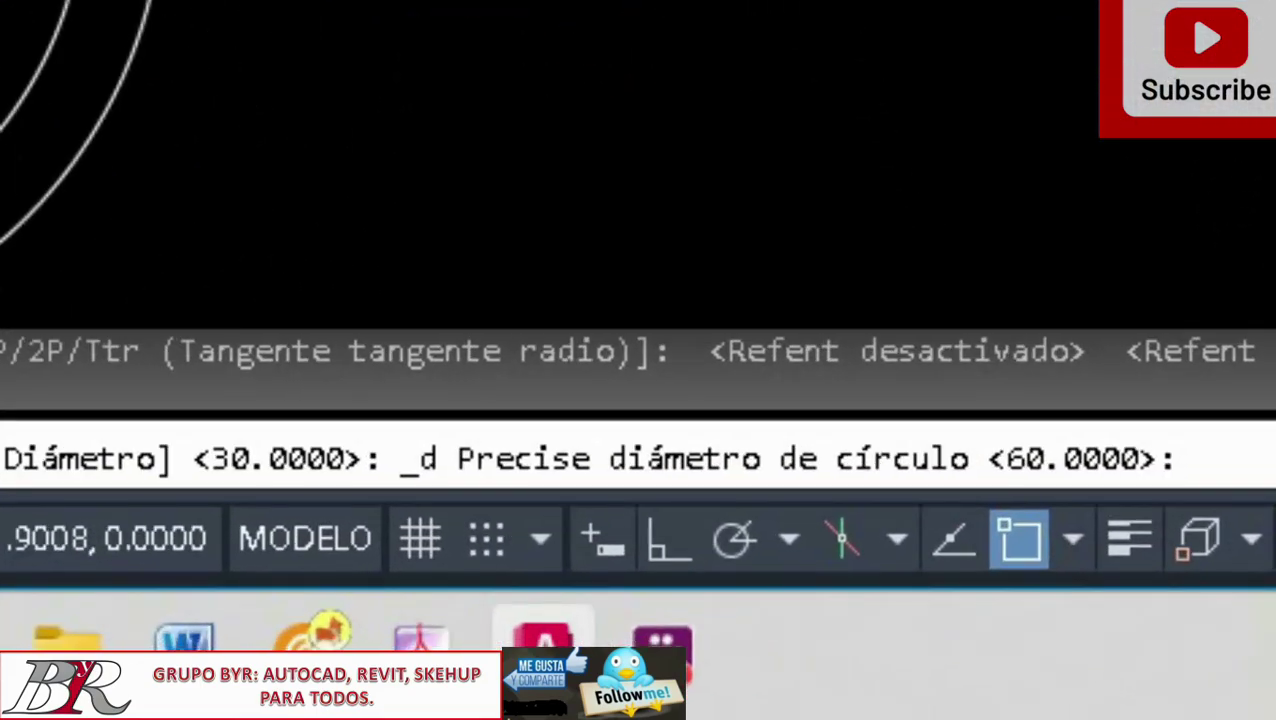
pyautogui.write('30')
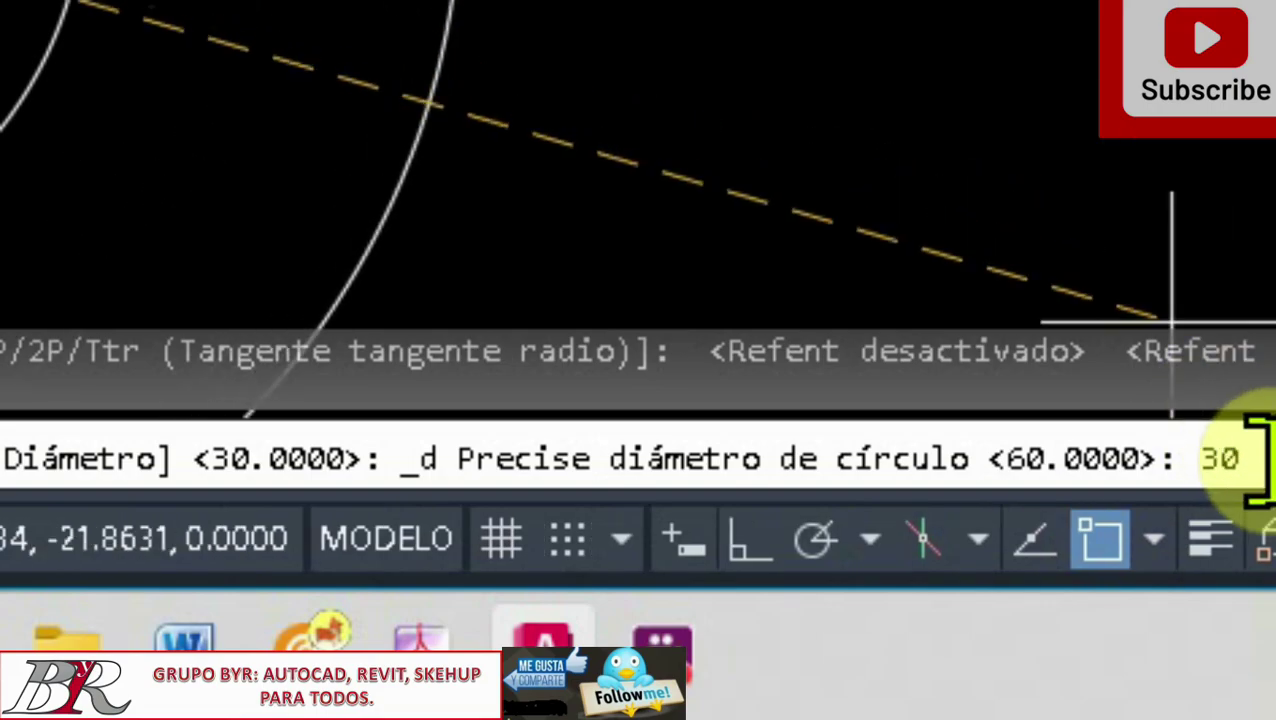
pyautogui.press('Return')
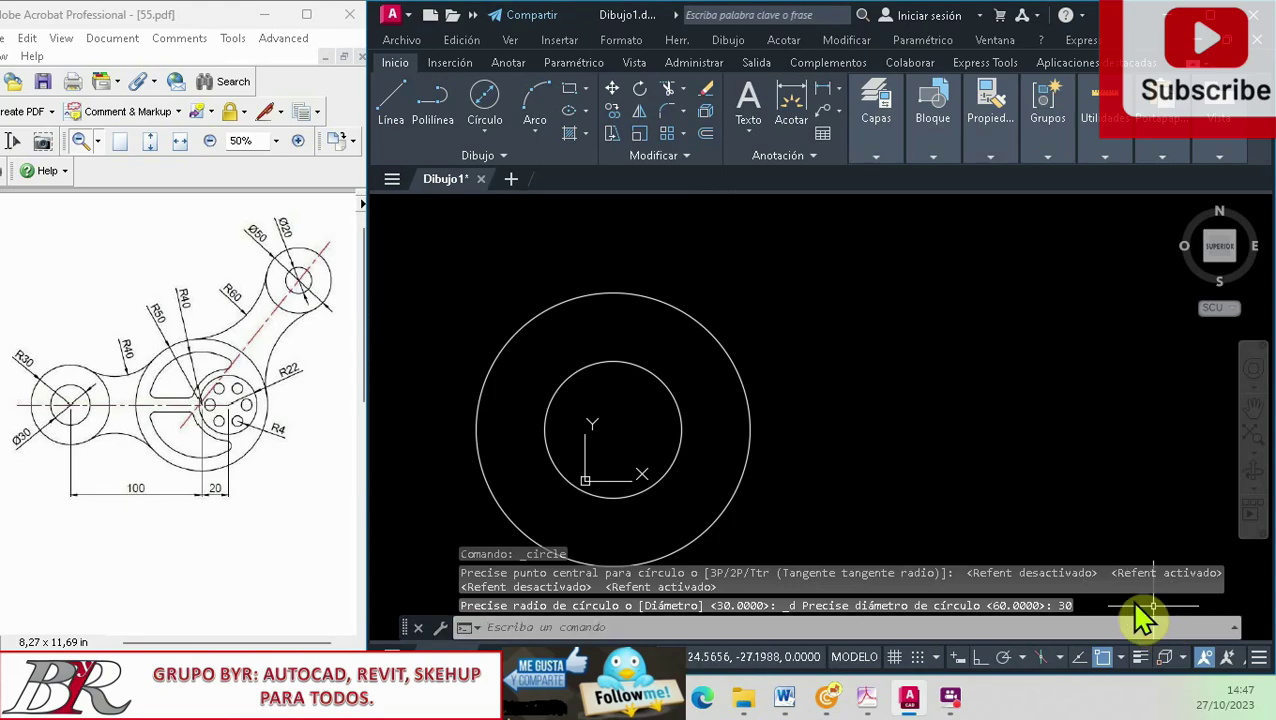
# Draw a radius-30 circle to the right of the first pair
pyautogui.click(494, 140)
pyautogui.click(507, 168)
pyautogui.click(993, 452)
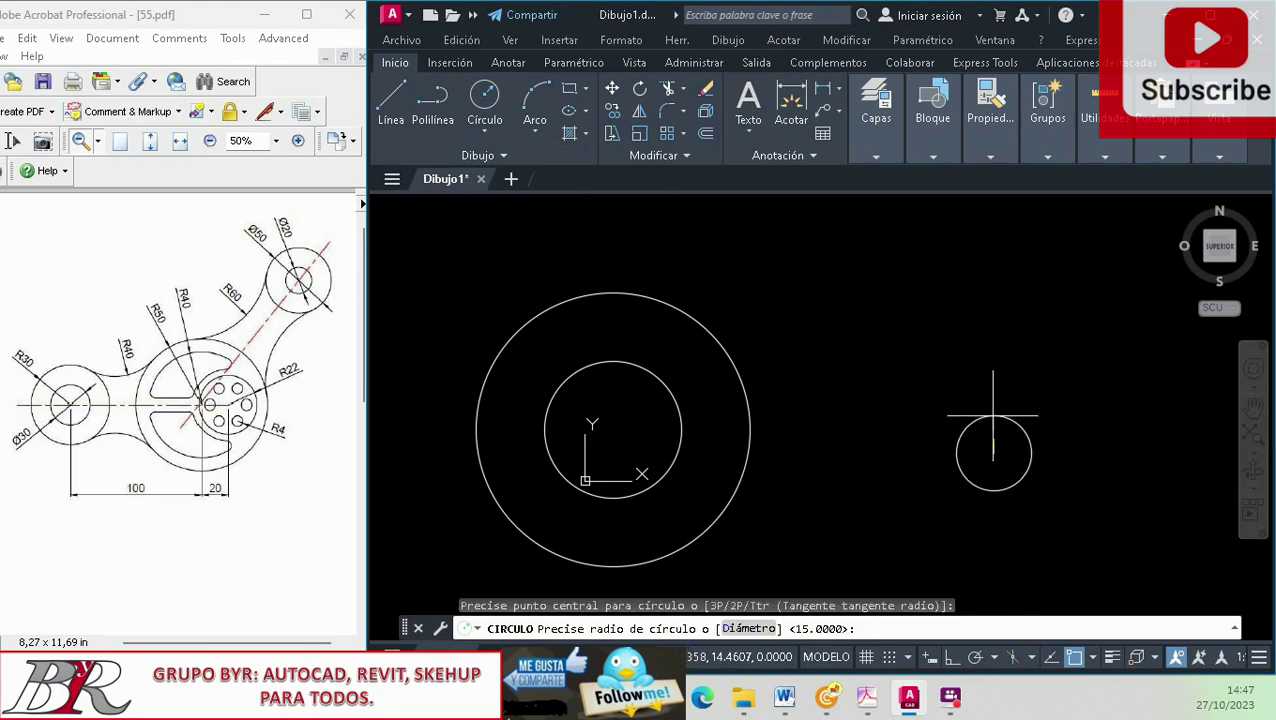
pyautogui.write('30')
pyautogui.press('Return')
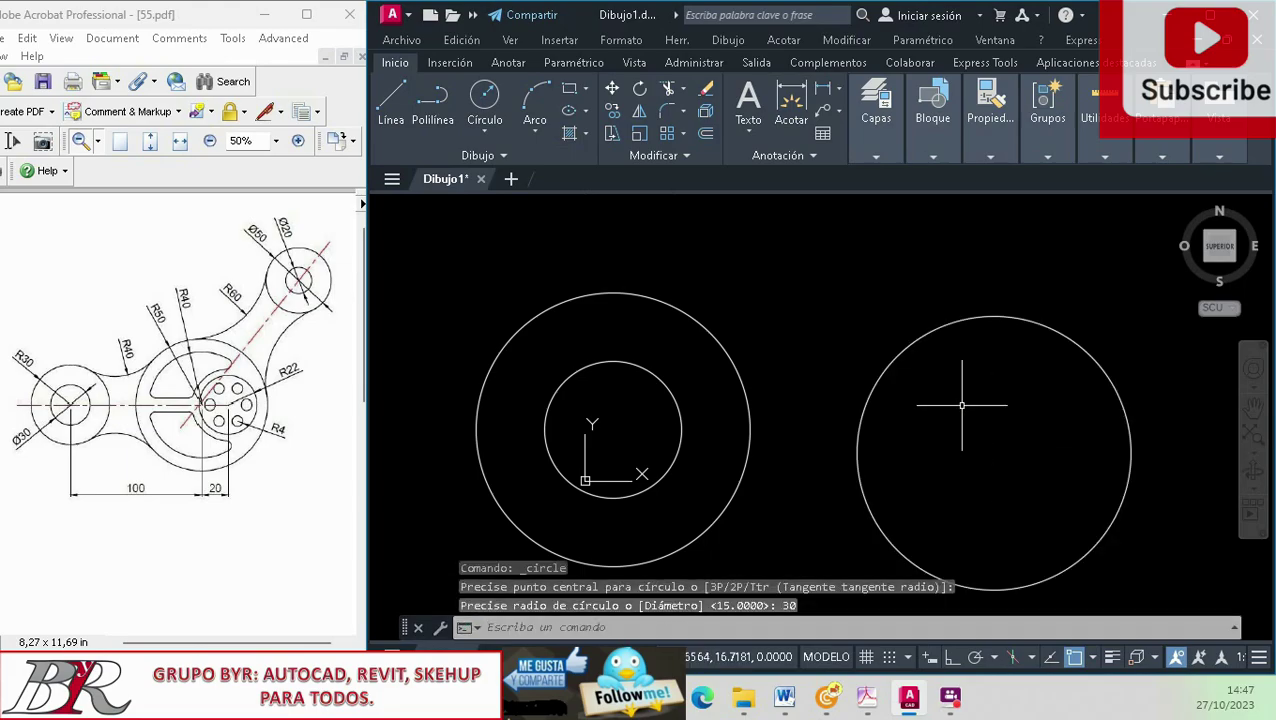
# Add a concentric 30-diameter circle centred on the right-hand radius-30 circle
pyautogui.click(487, 138)
pyautogui.click(515, 180)
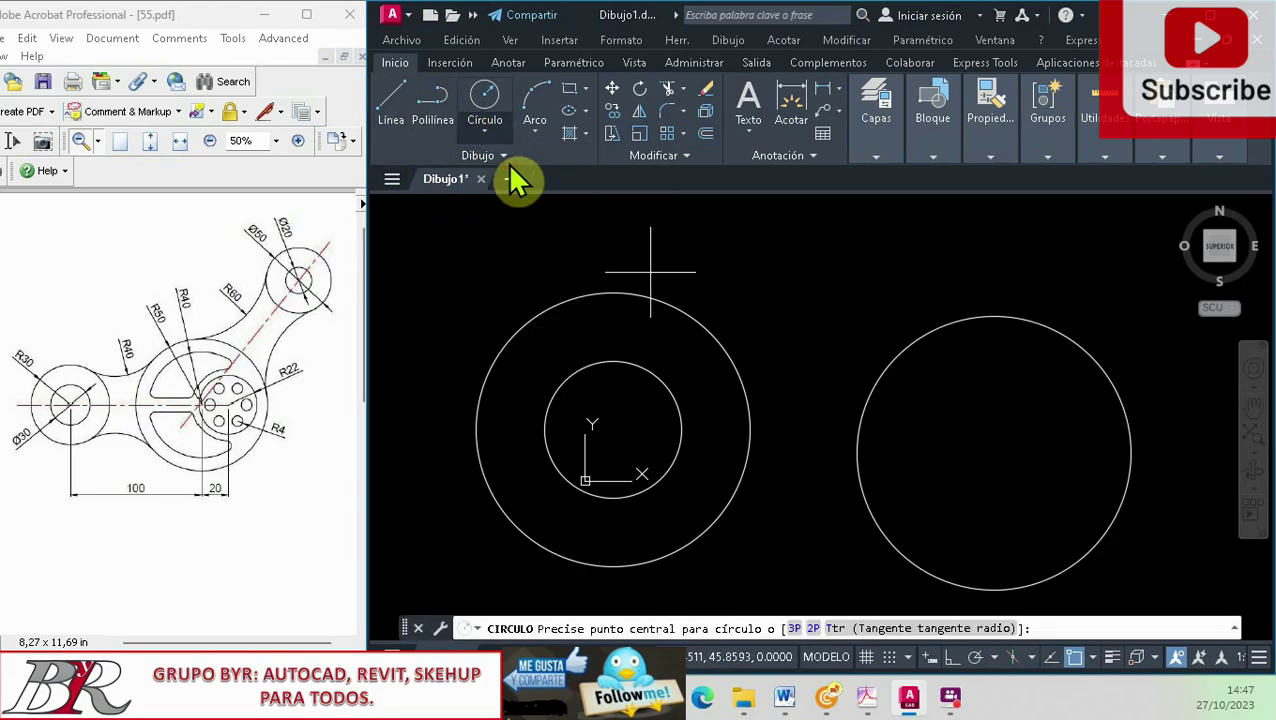
pyautogui.click(494, 138)
pyautogui.click(507, 203)
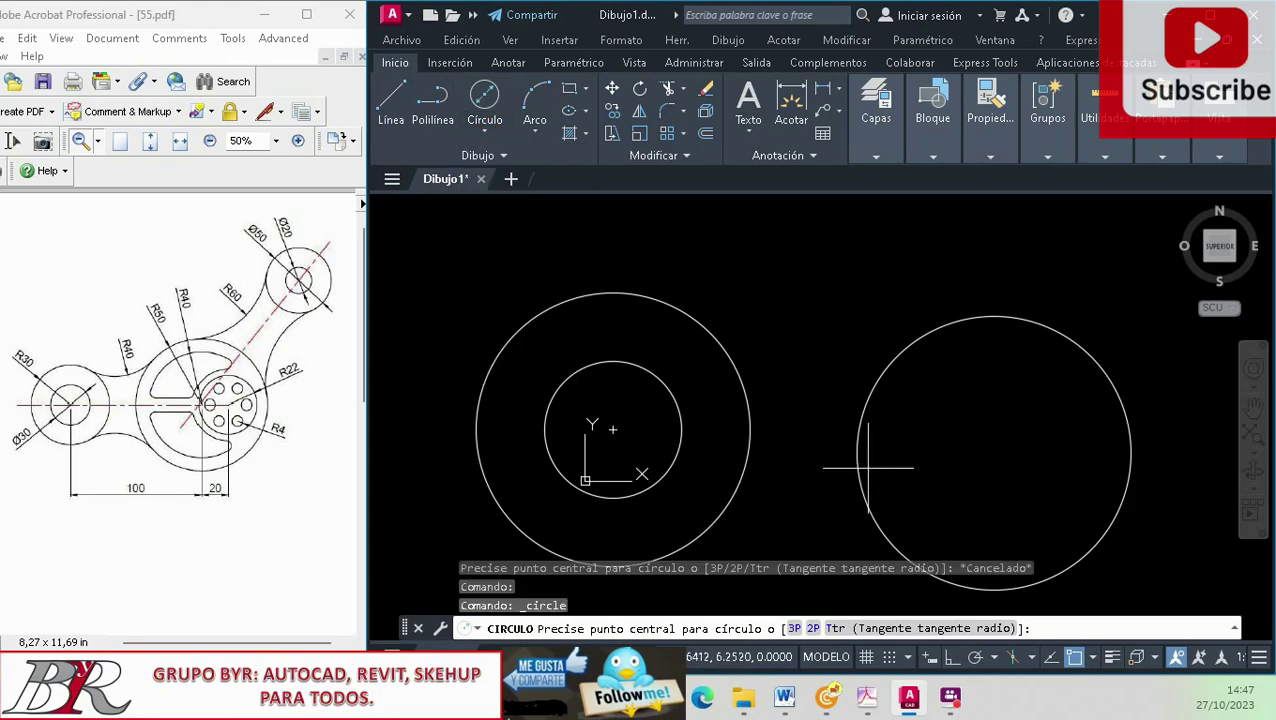
pyautogui.click(856, 463)
pyautogui.write('30')
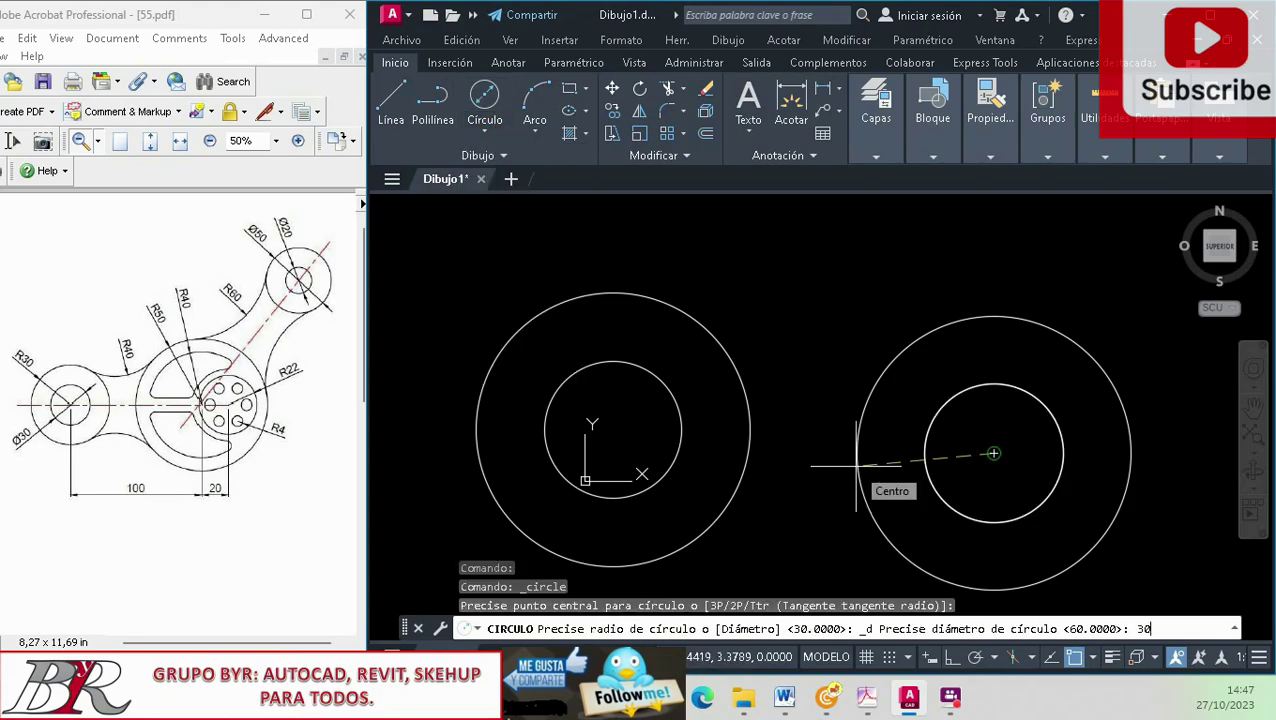
pyautogui.press('Return')
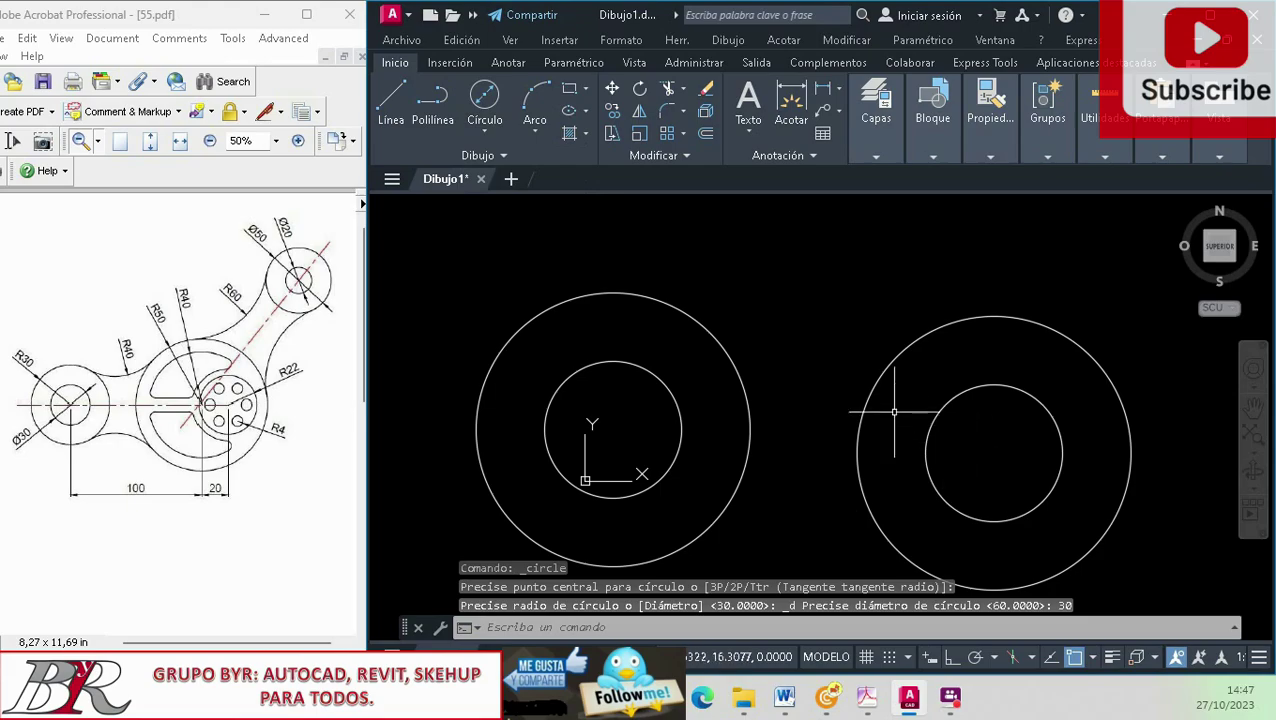
pyautogui.scroll(-7, 880, 410)
pyautogui.scroll(5, 1000, 395)
pyautogui.scroll(-6, 610, 400)
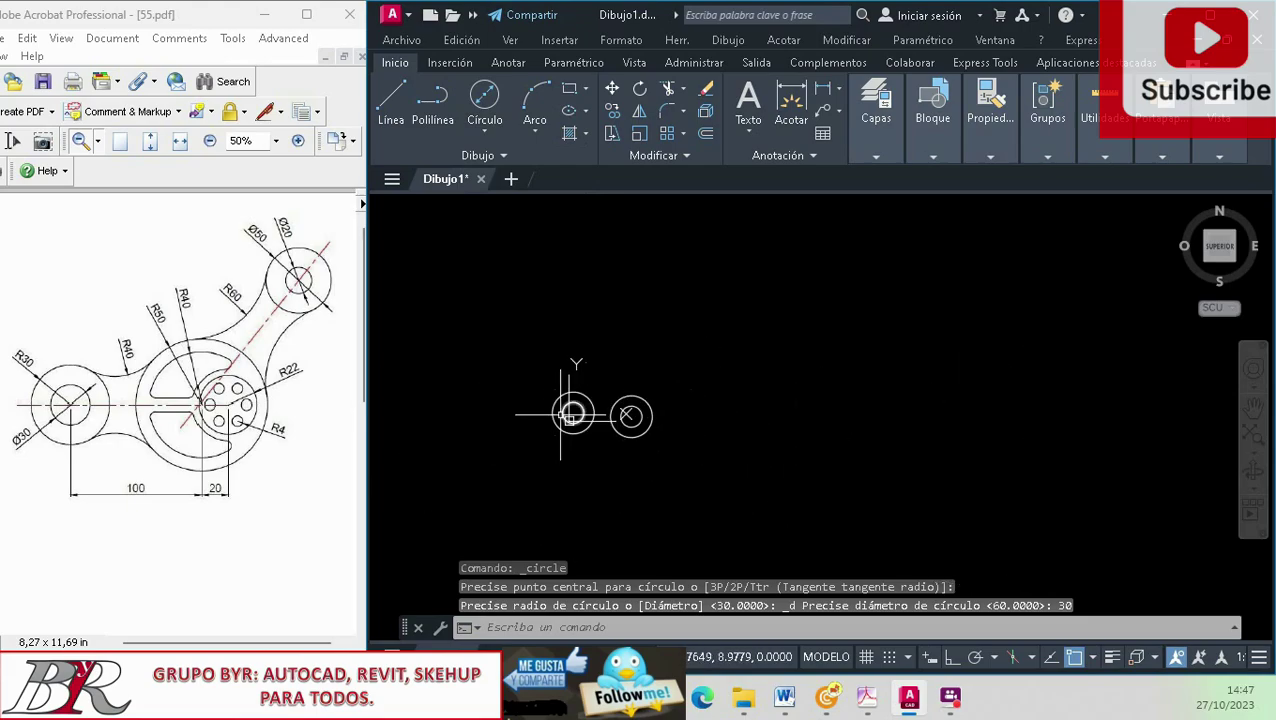
pyautogui.scroll(6, 578, 421)
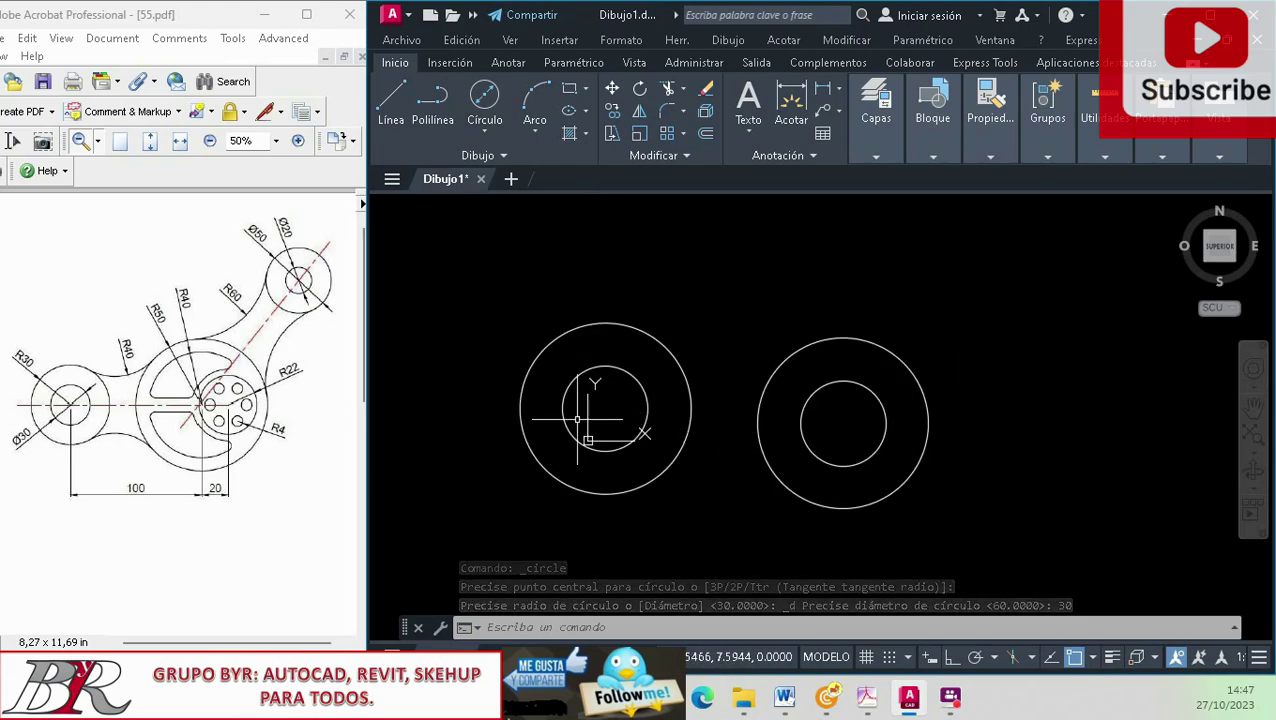
pyautogui.scroll(2, 580, 420)
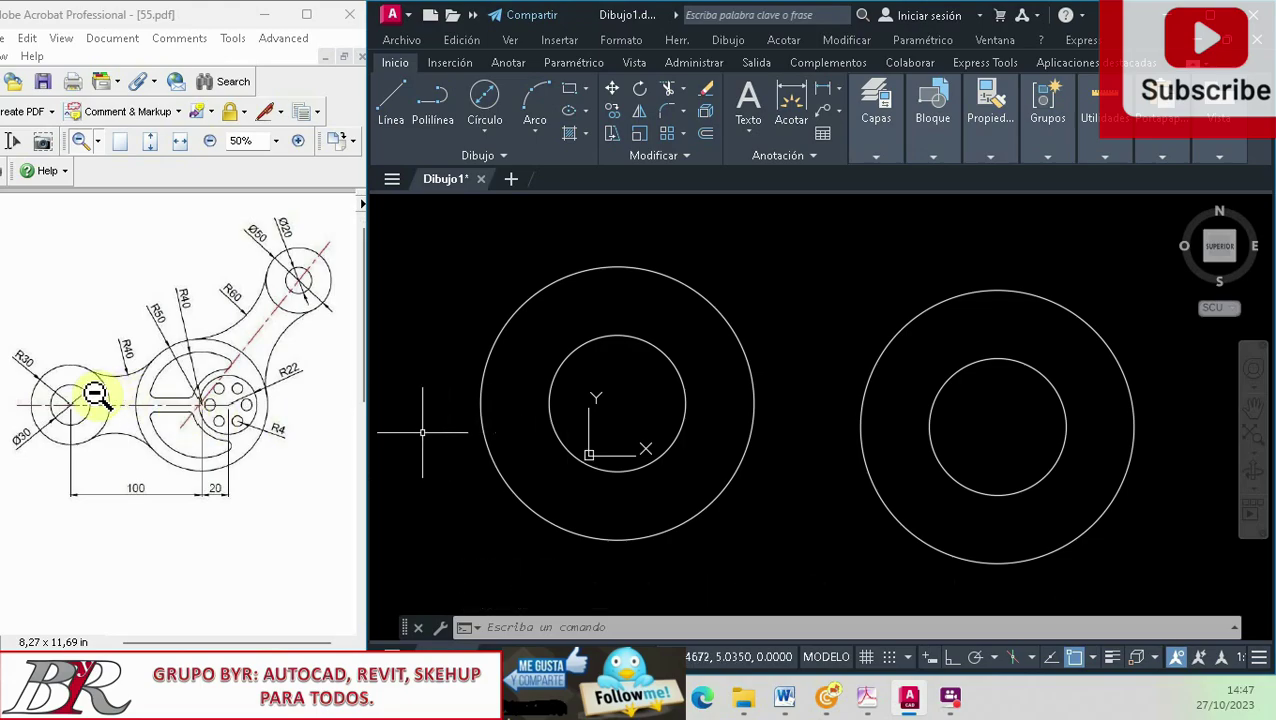
pyautogui.scroll(-2, 652, 360)
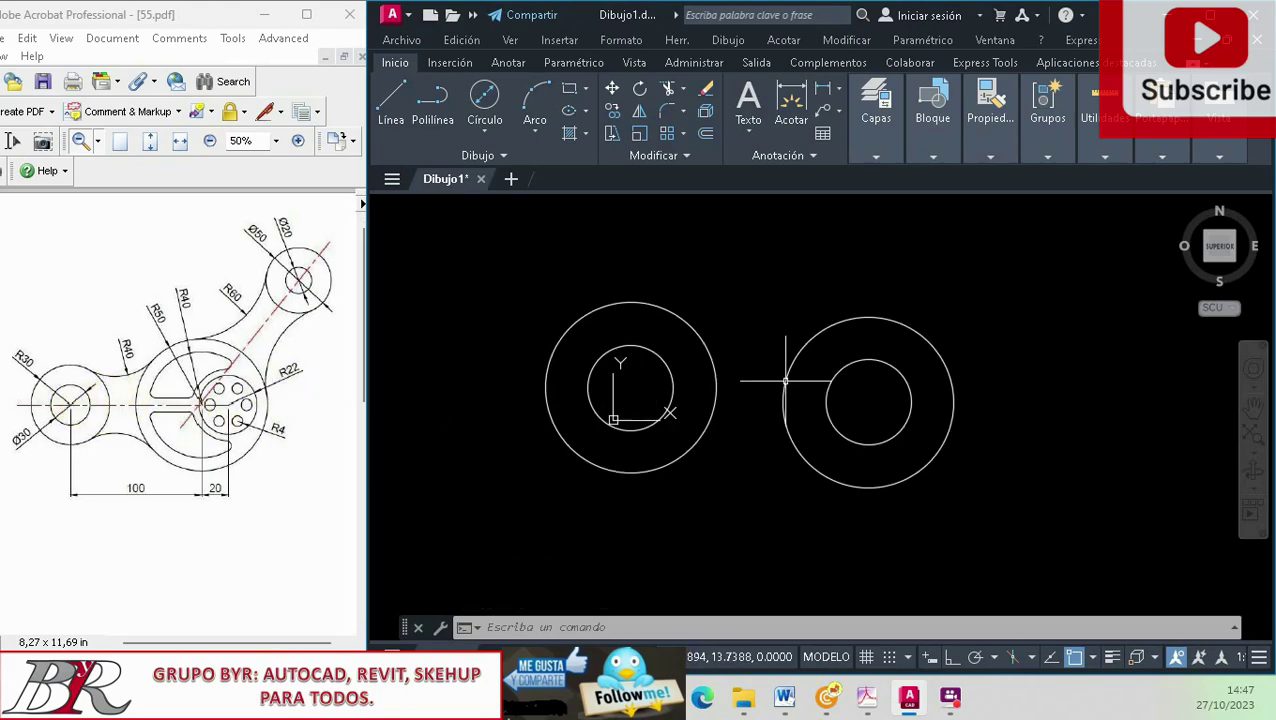
pyautogui.click(852, 400)
pyautogui.click(795, 400)
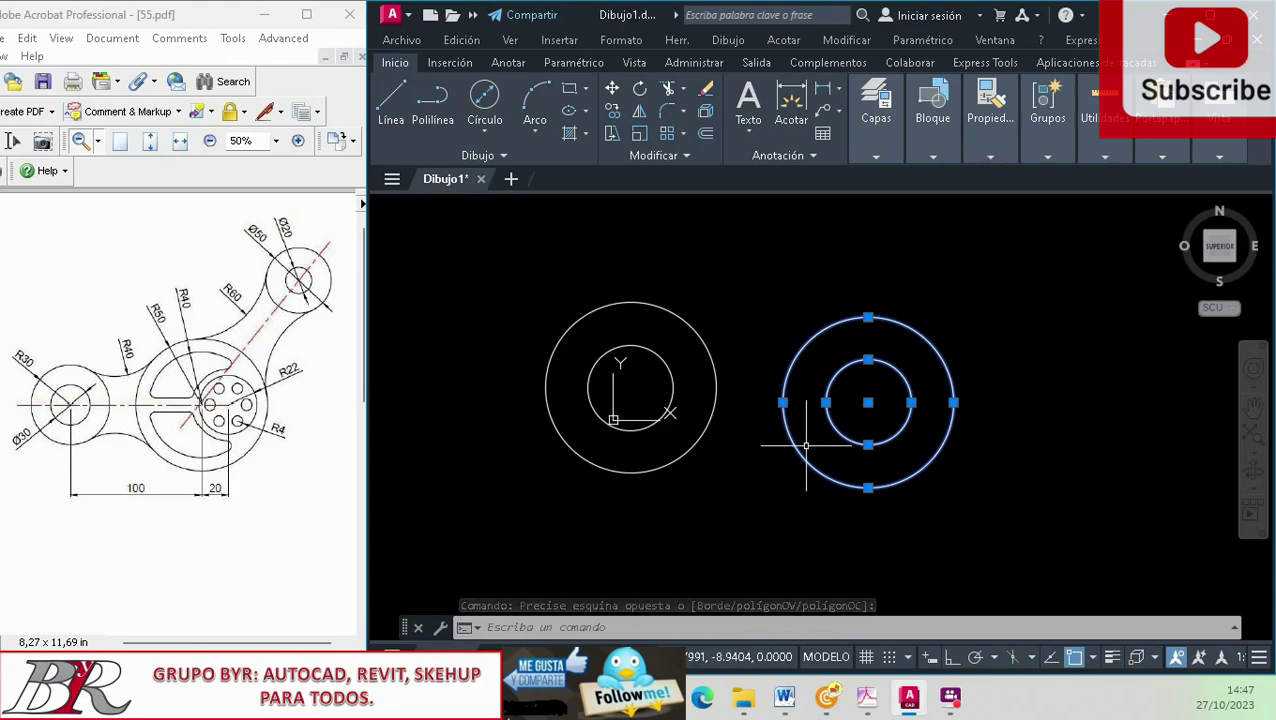
pyautogui.press('Escape')
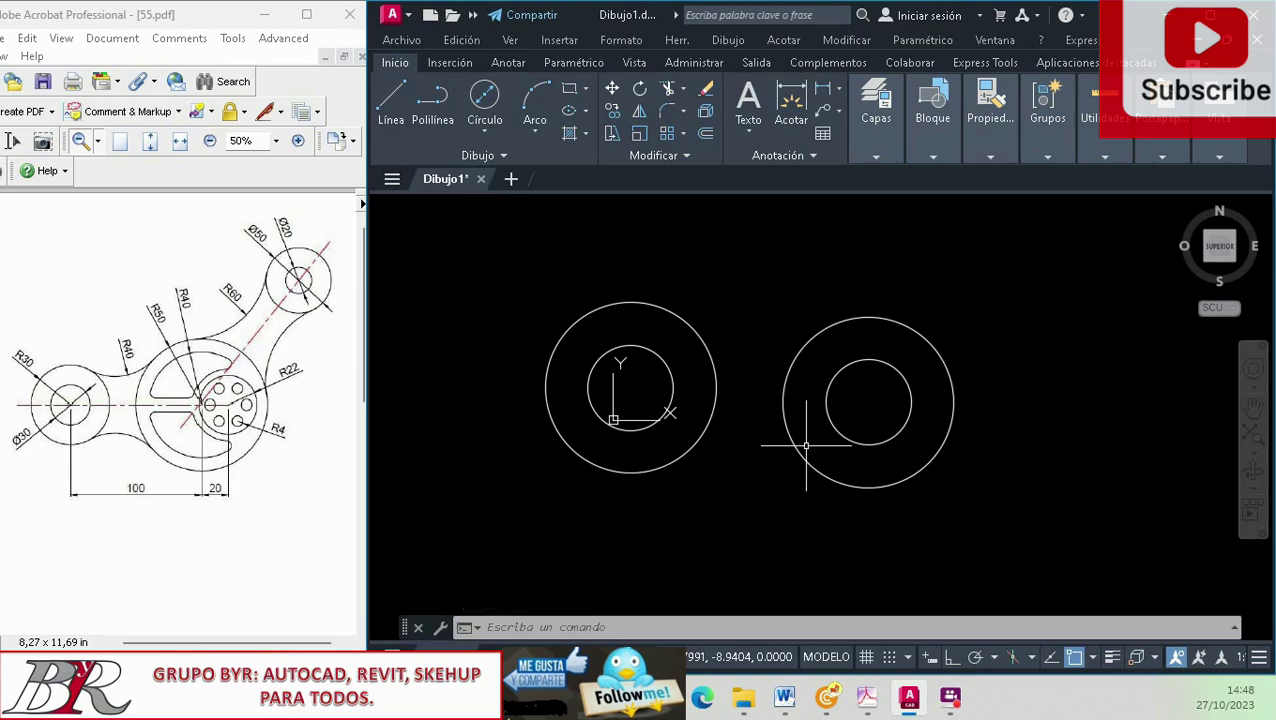
pyautogui.scroll(2, 842, 403)
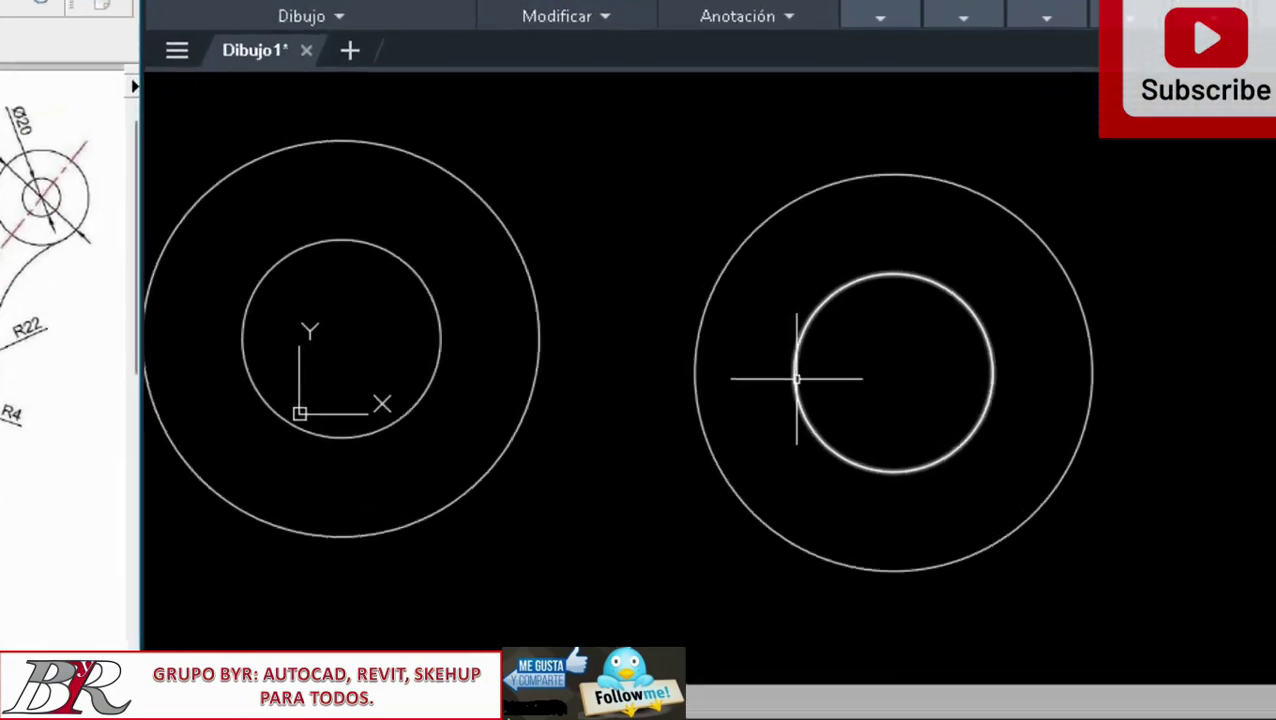
pyautogui.click(797, 378)
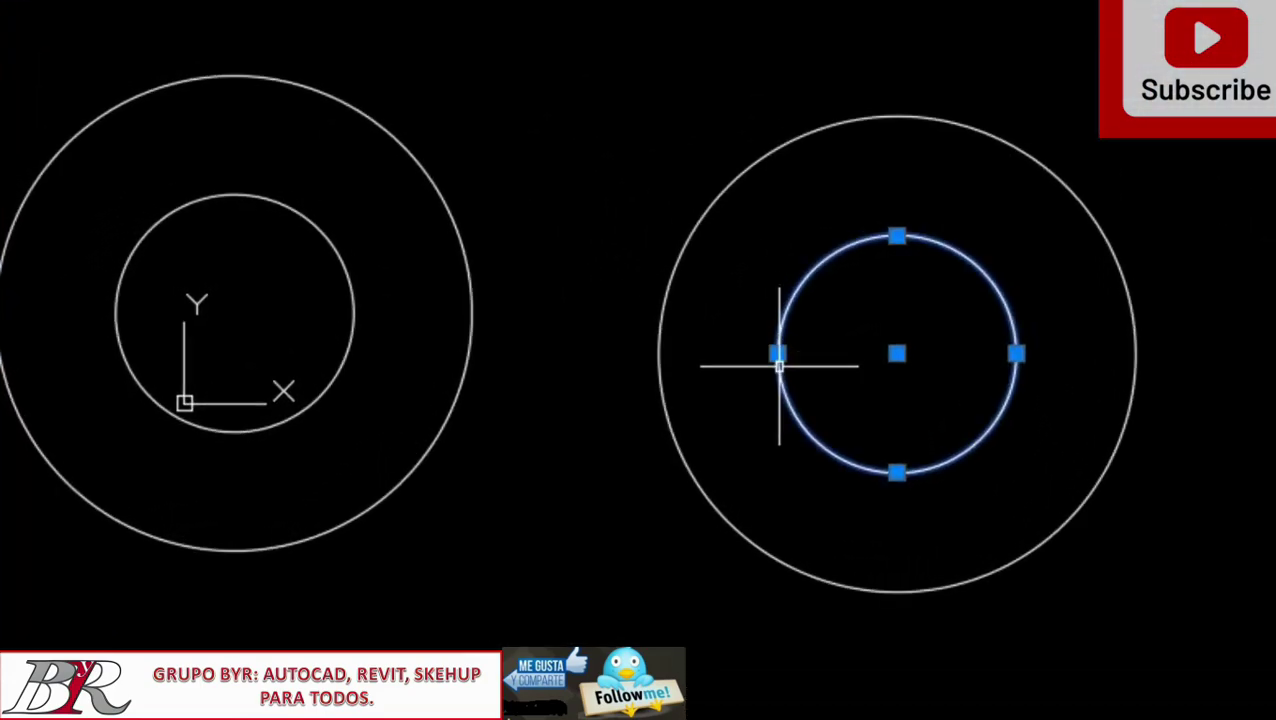
pyautogui.click(668, 410)
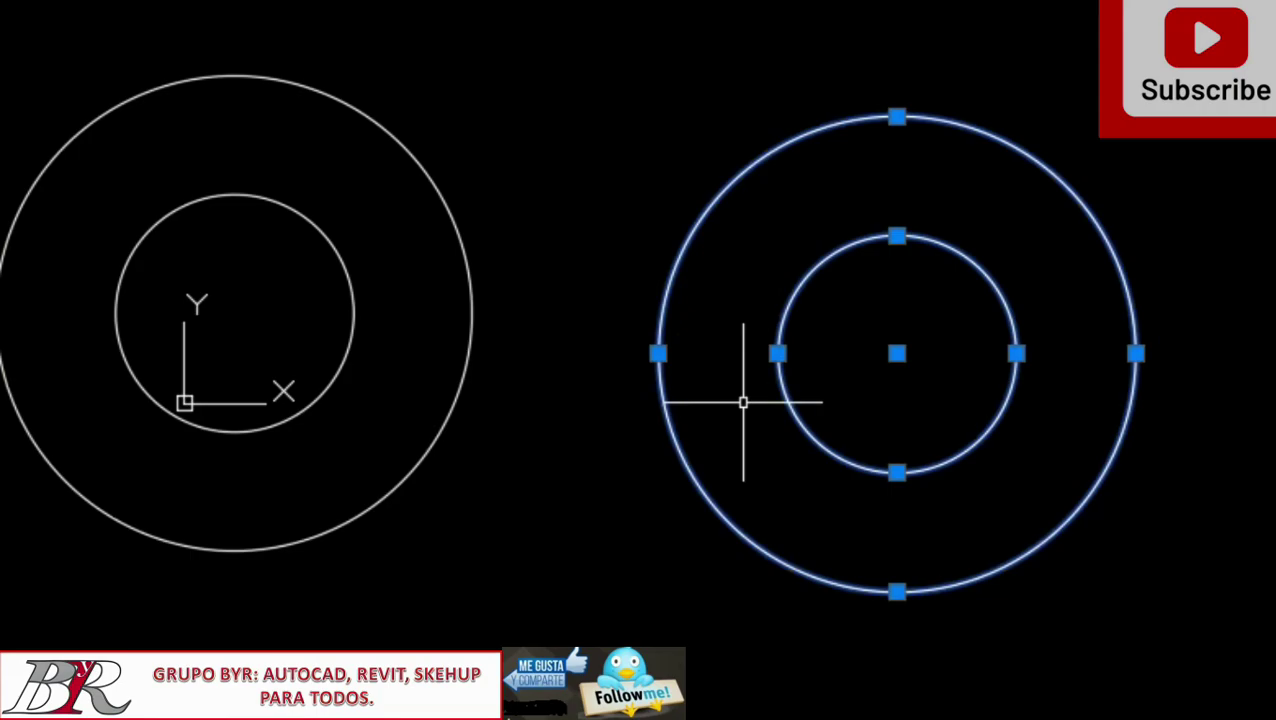
pyautogui.press('Escape')
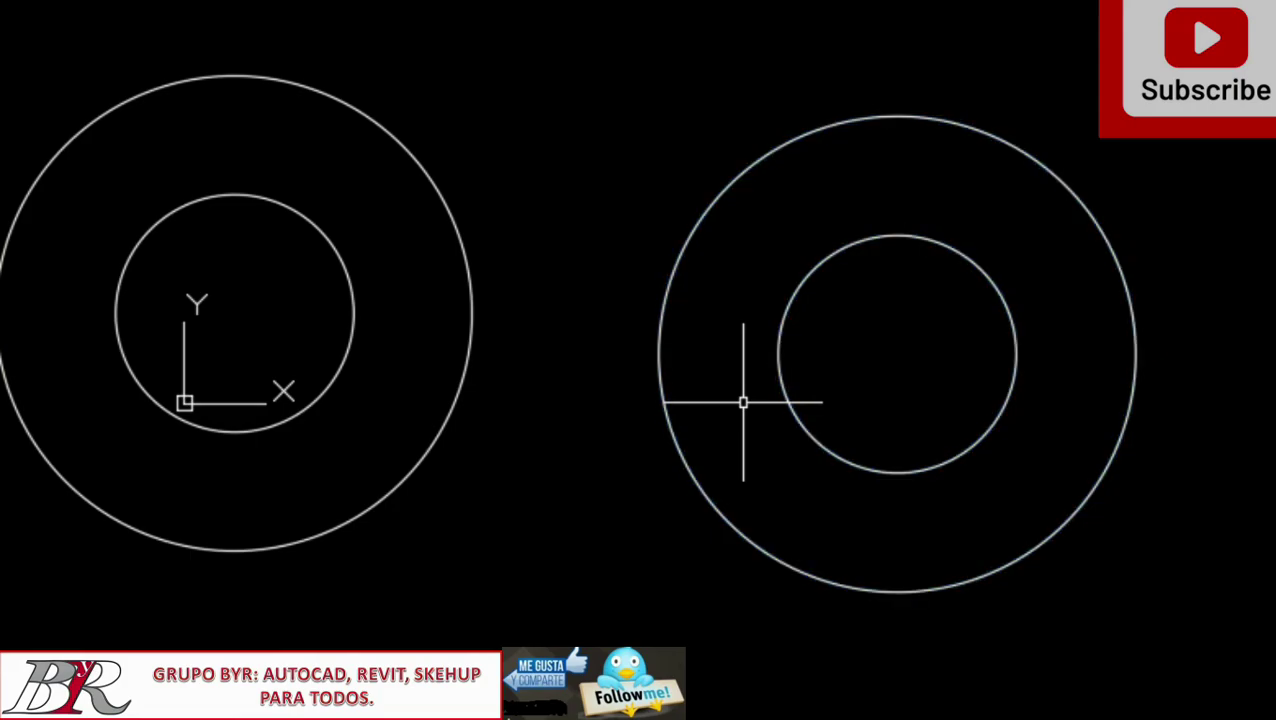
pyautogui.scroll(-4, 741, 397)
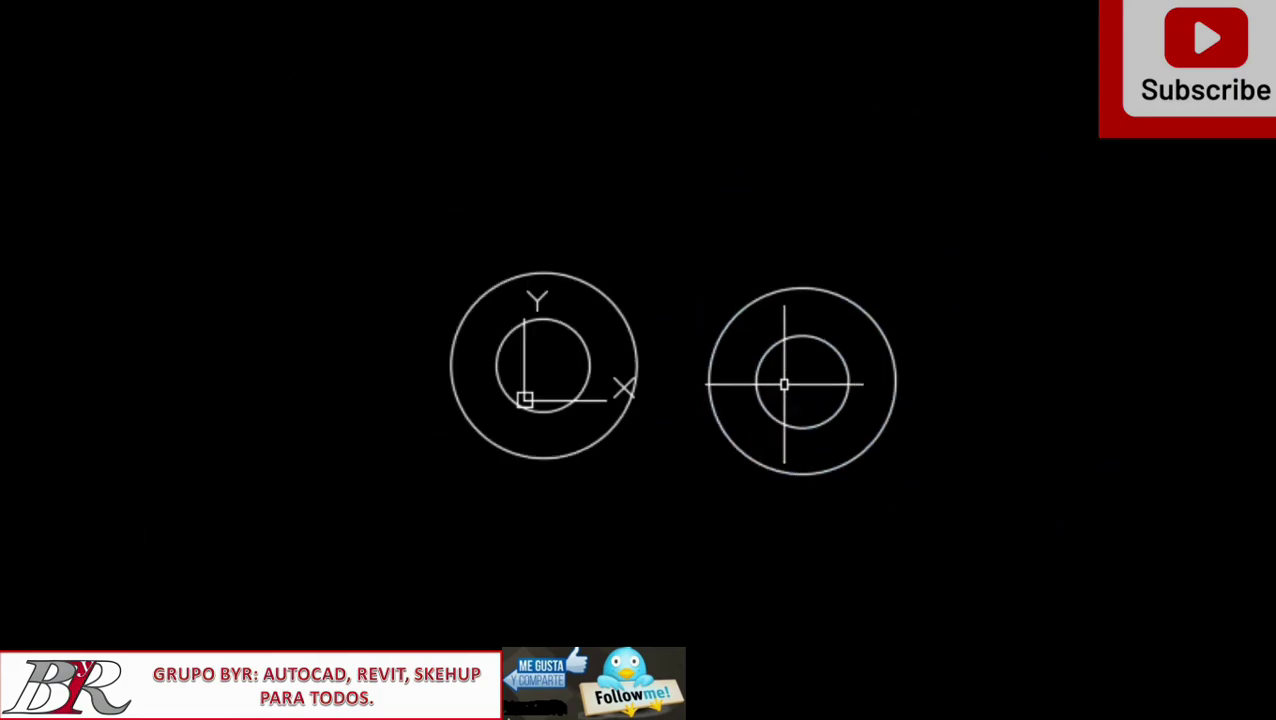
pyautogui.scroll(2, 783, 382)
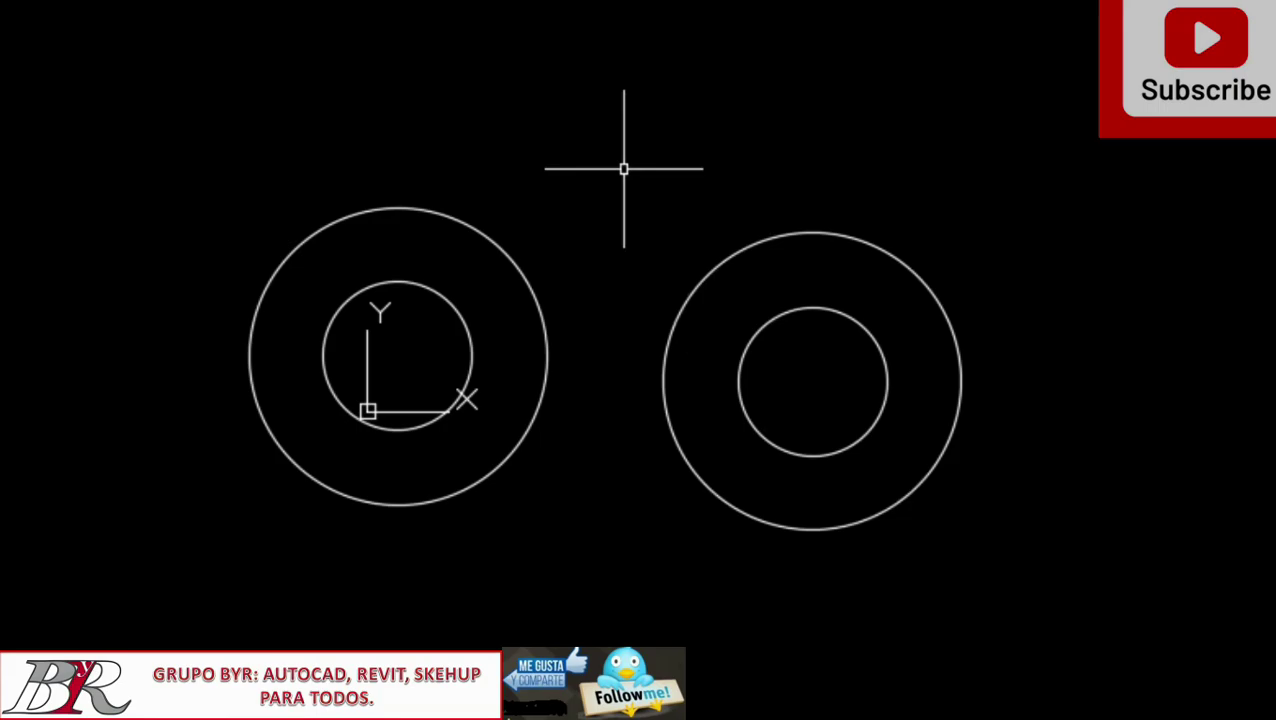
# Window-select the right-hand concentric circle pair
pyautogui.click(624, 169)
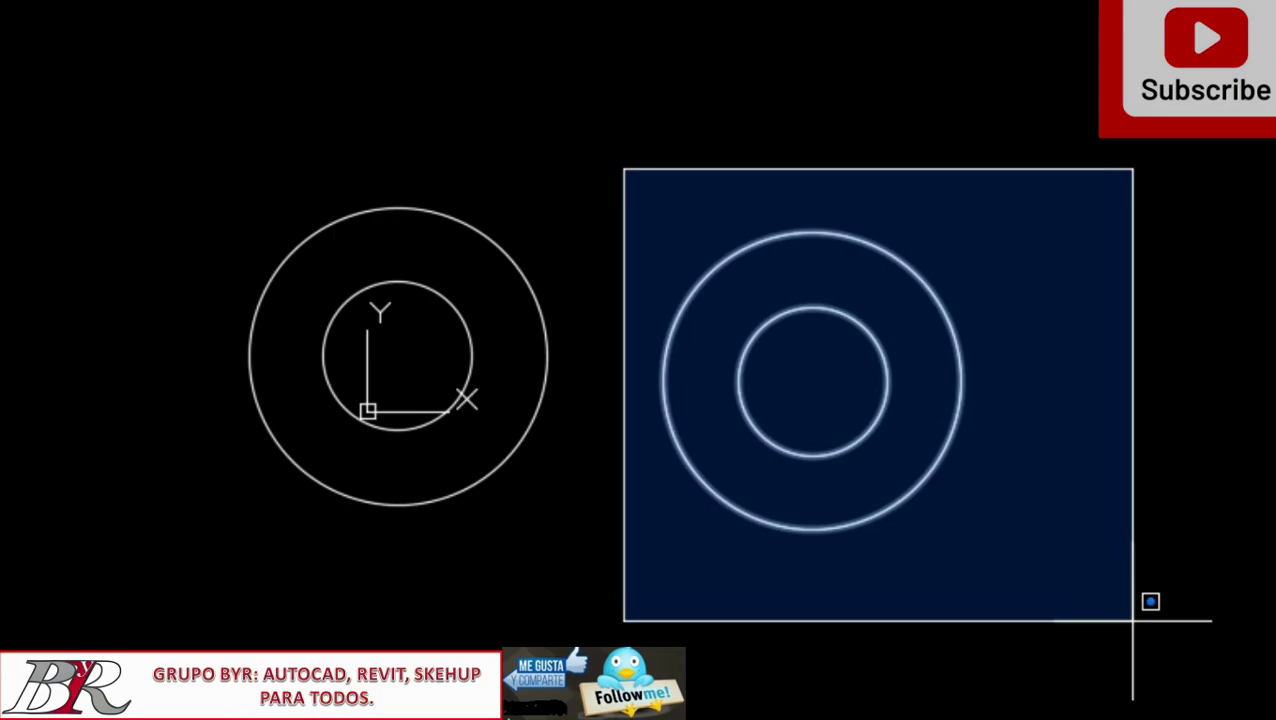
pyautogui.scroll(2, 1080, 600)
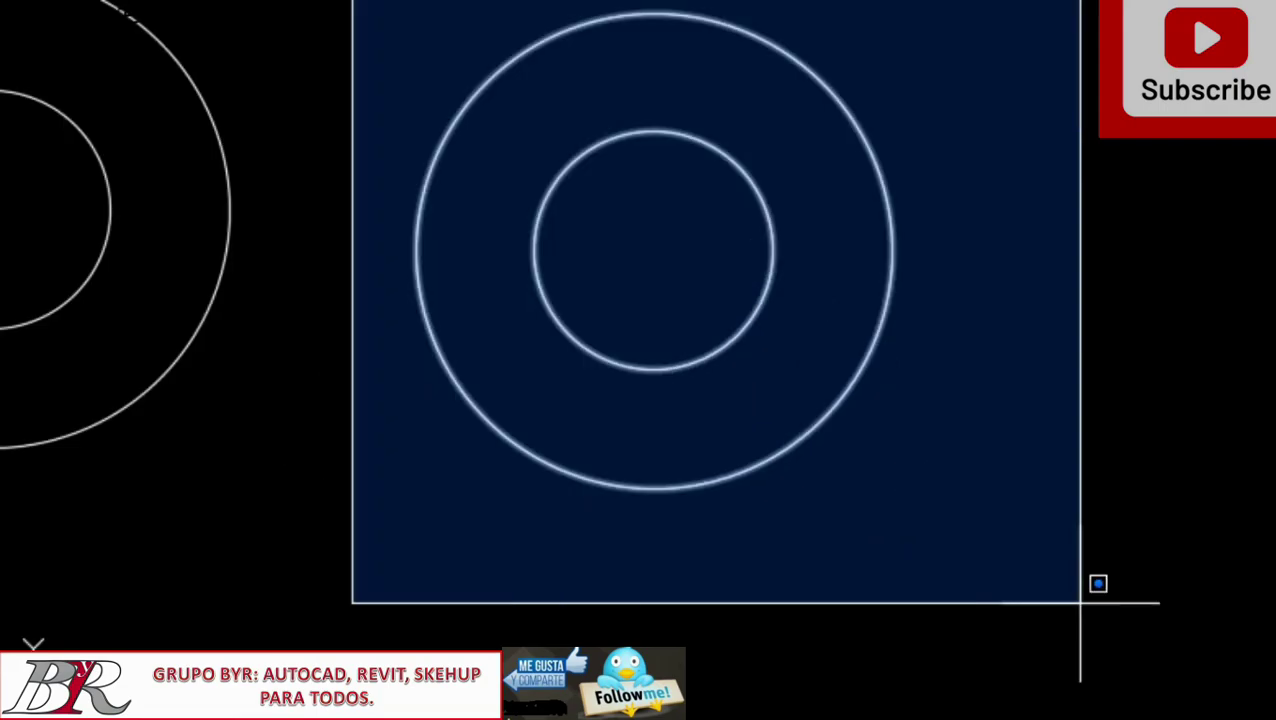
pyautogui.scroll(-2, 1075, 598)
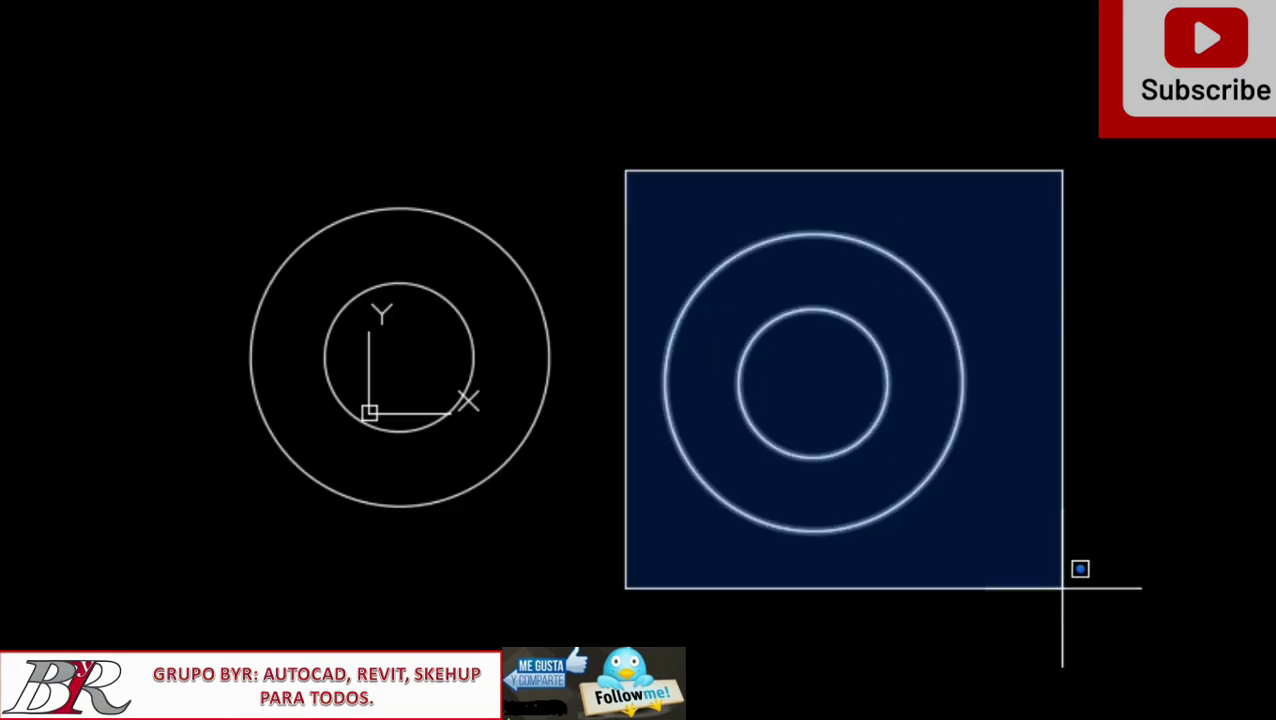
pyautogui.scroll(2, 1062, 588)
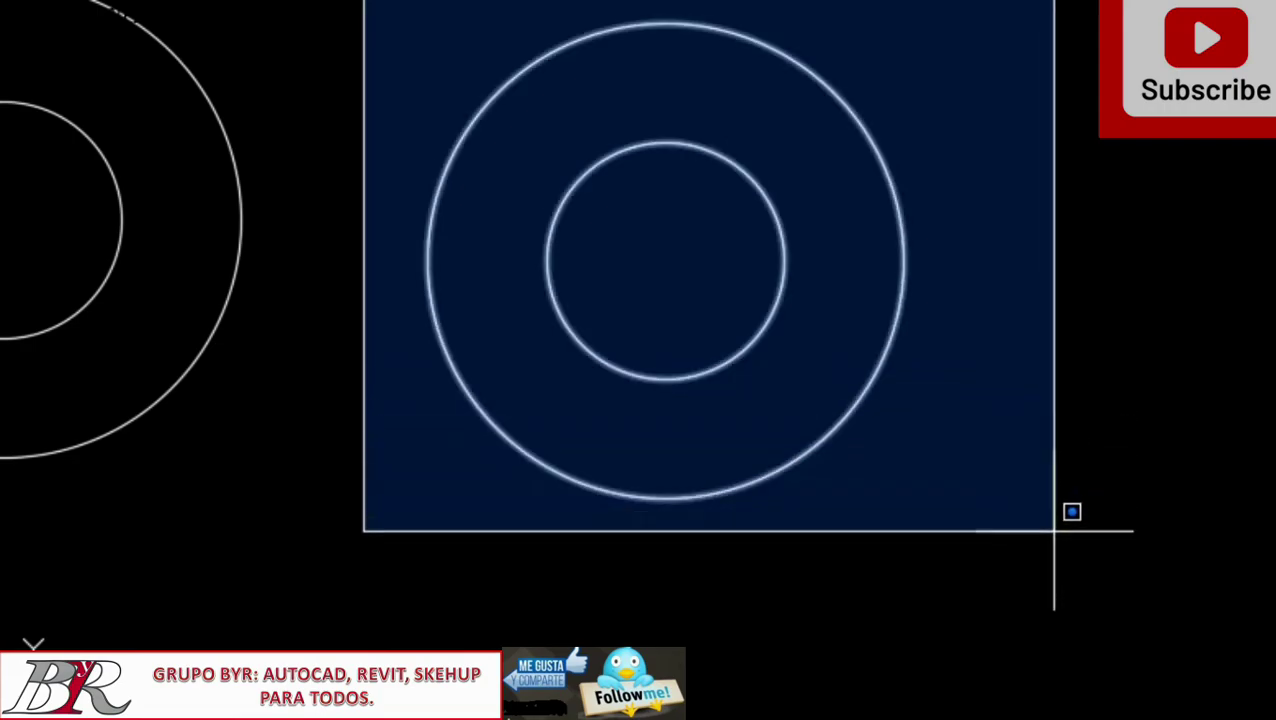
pyautogui.scroll(-2, 1054, 531)
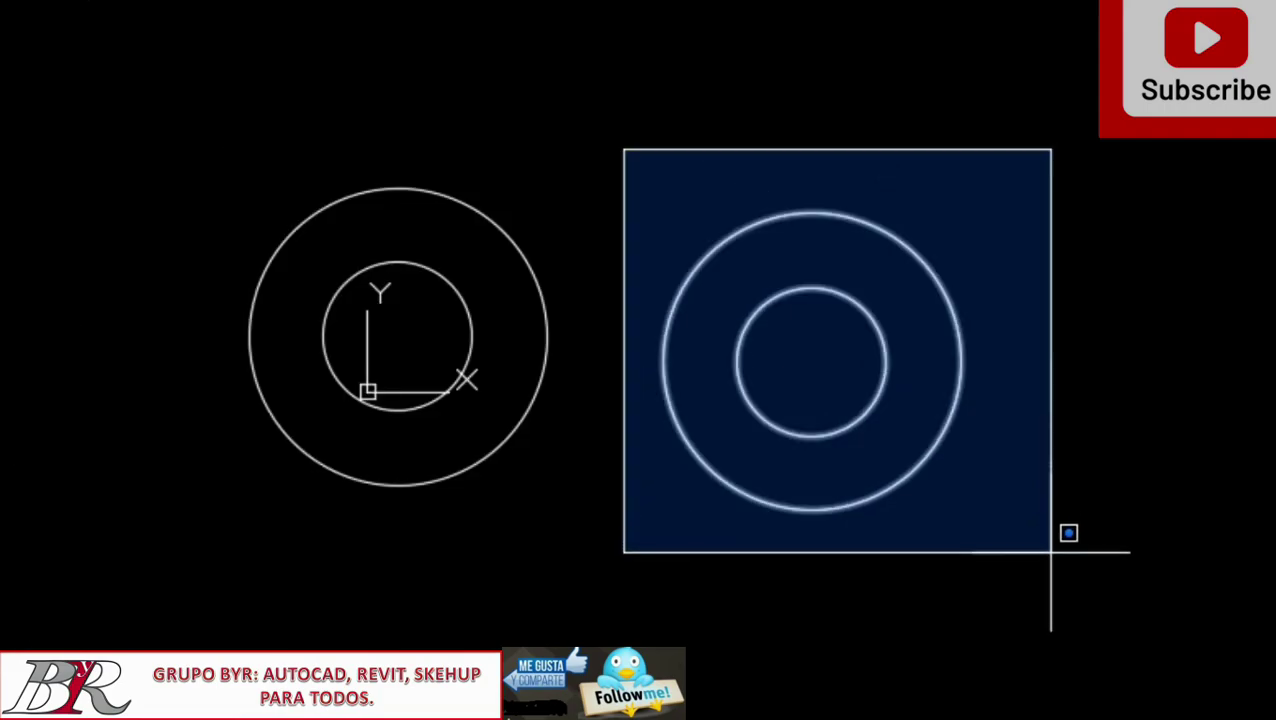
pyautogui.click(1051, 551)
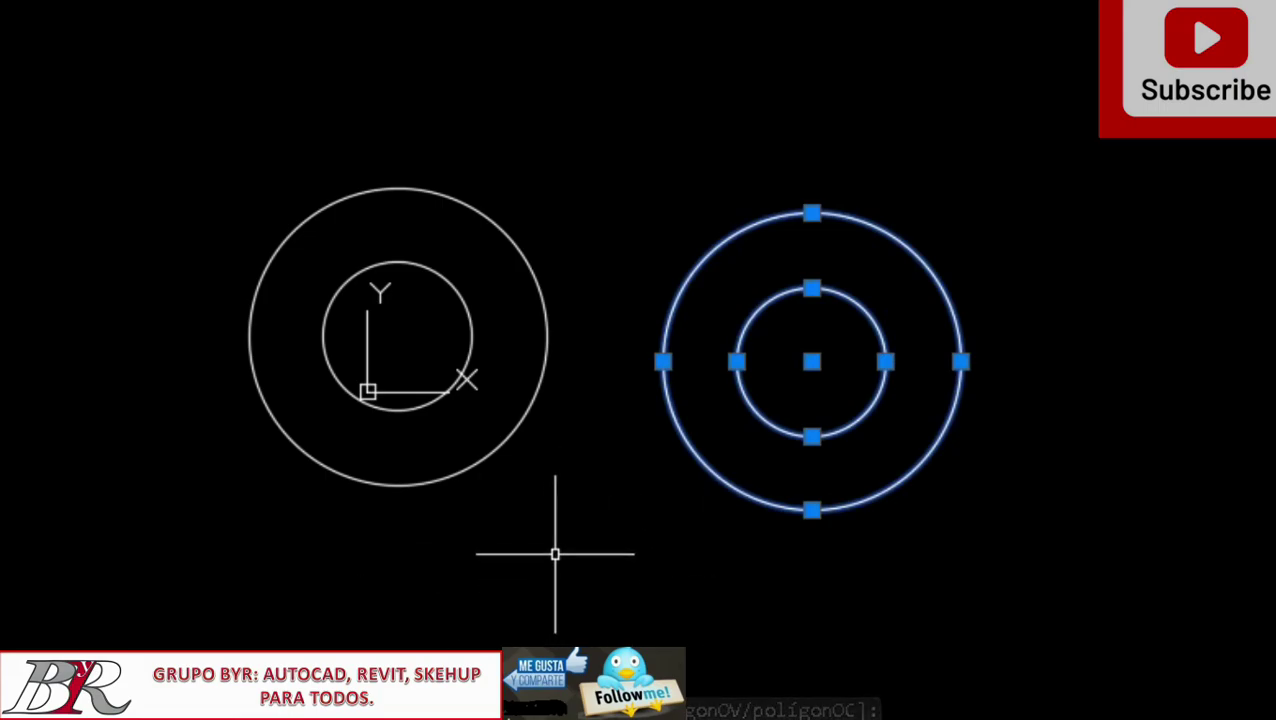
pyautogui.click(585, 566)
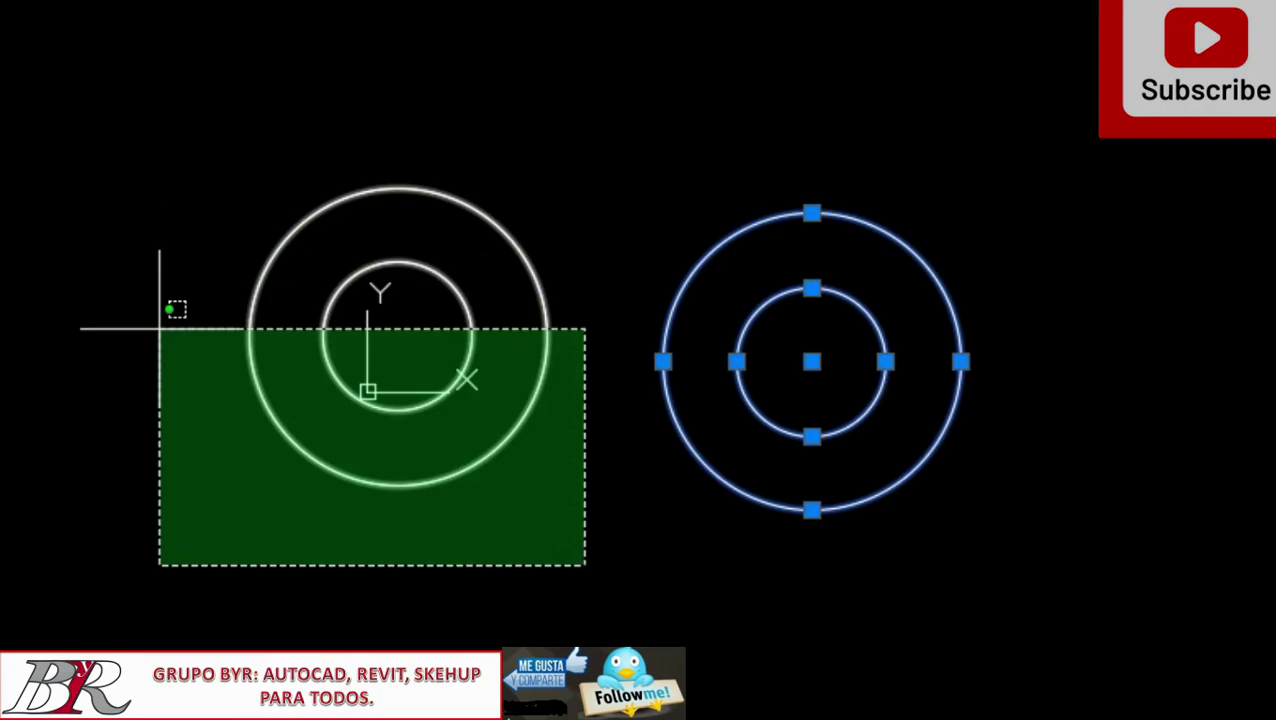
# Clear the selection, then crossing-select the right circle pair and delete it
pyautogui.click(160, 328)
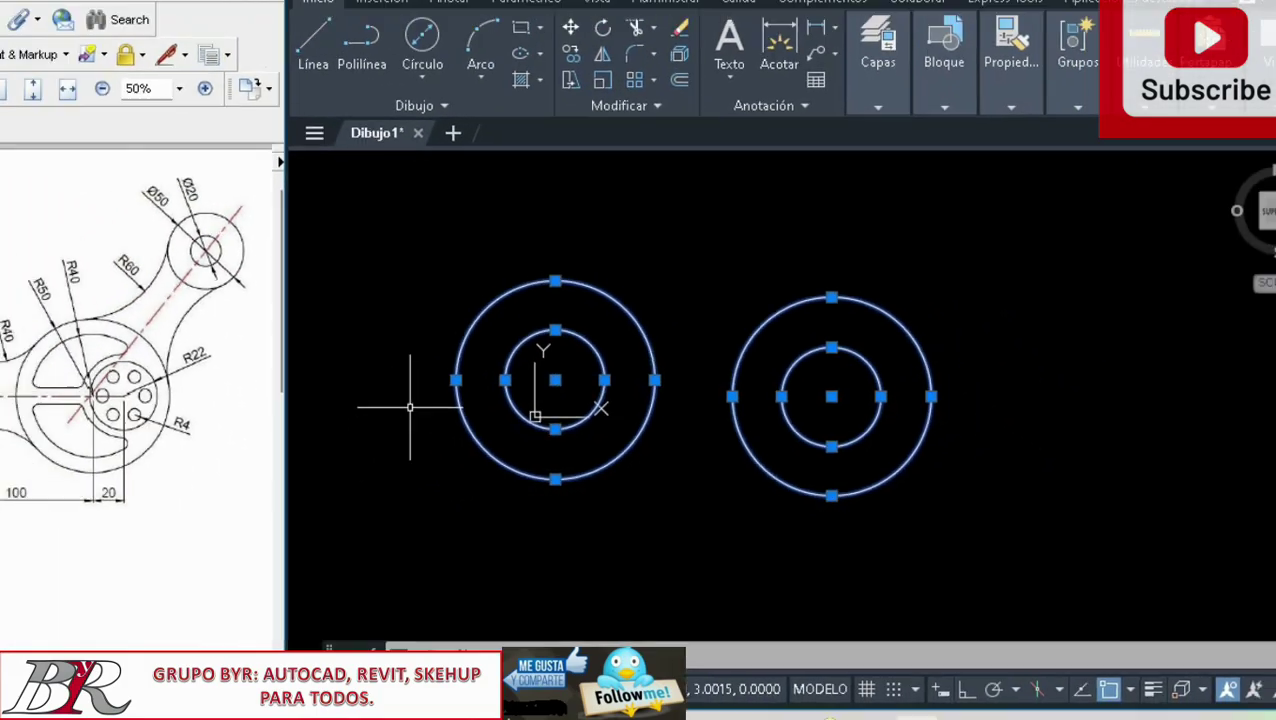
pyautogui.press('Escape')
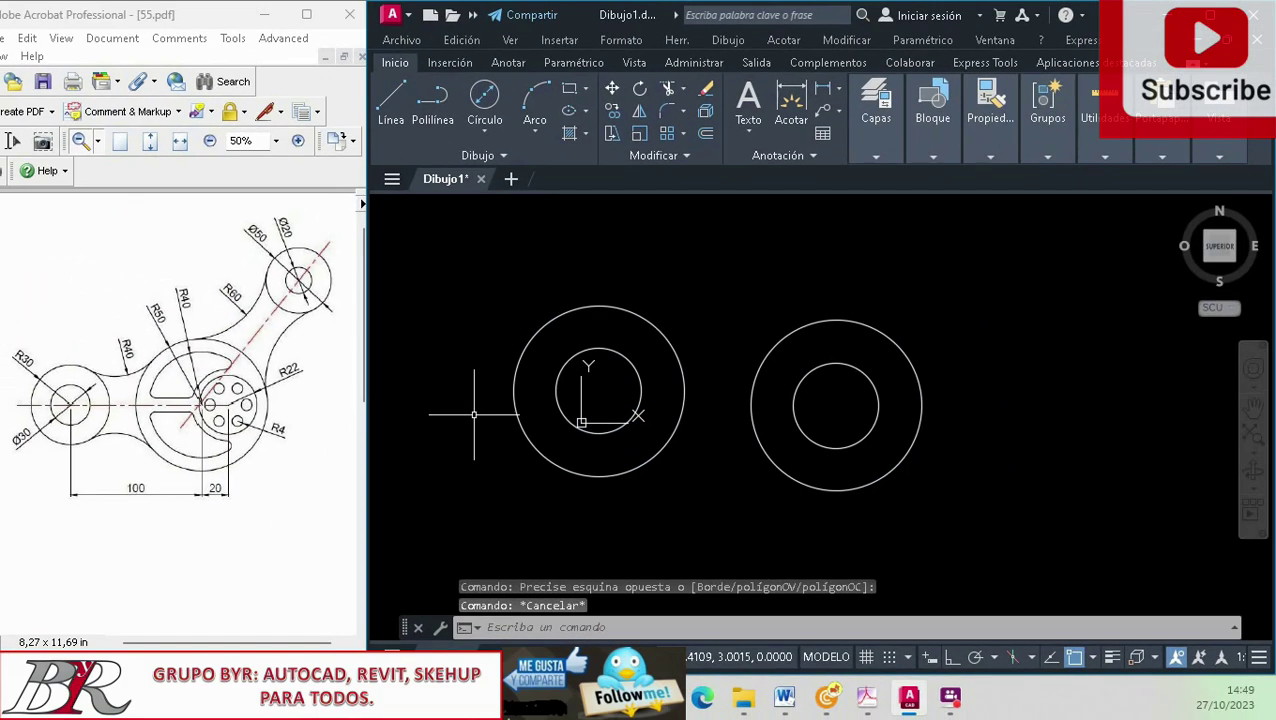
pyautogui.click(983, 504)
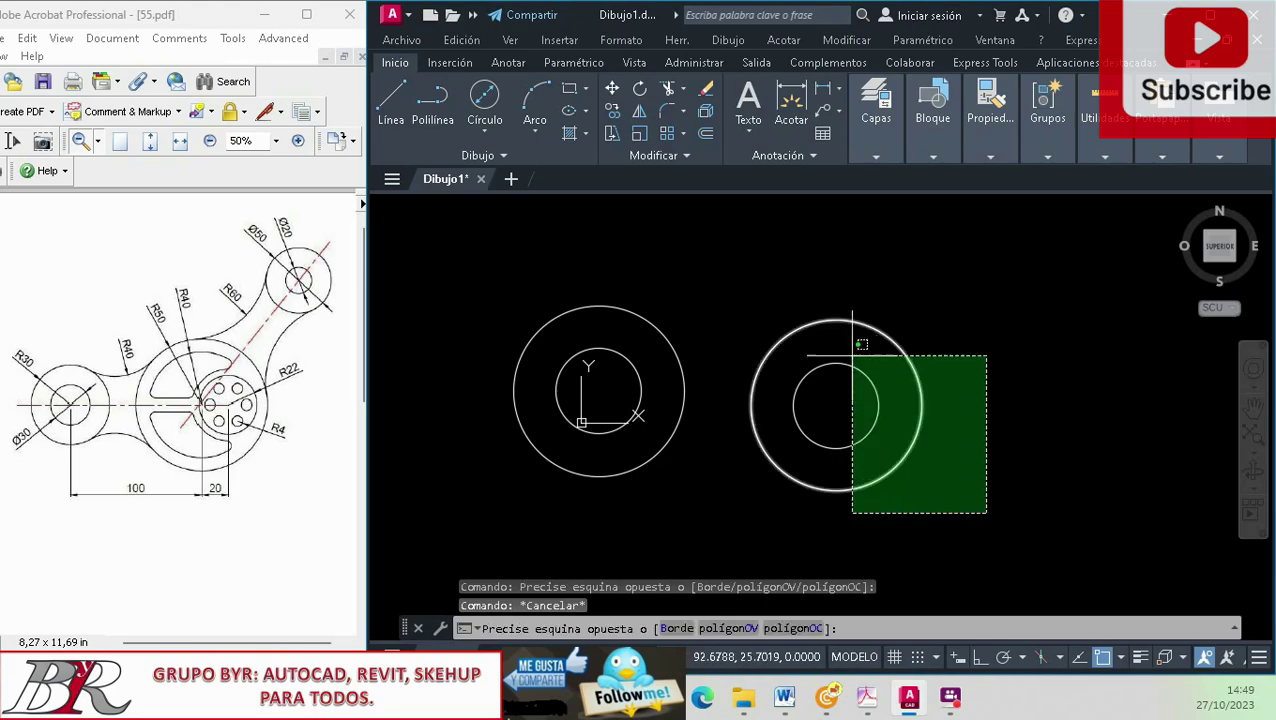
pyautogui.click(746, 288)
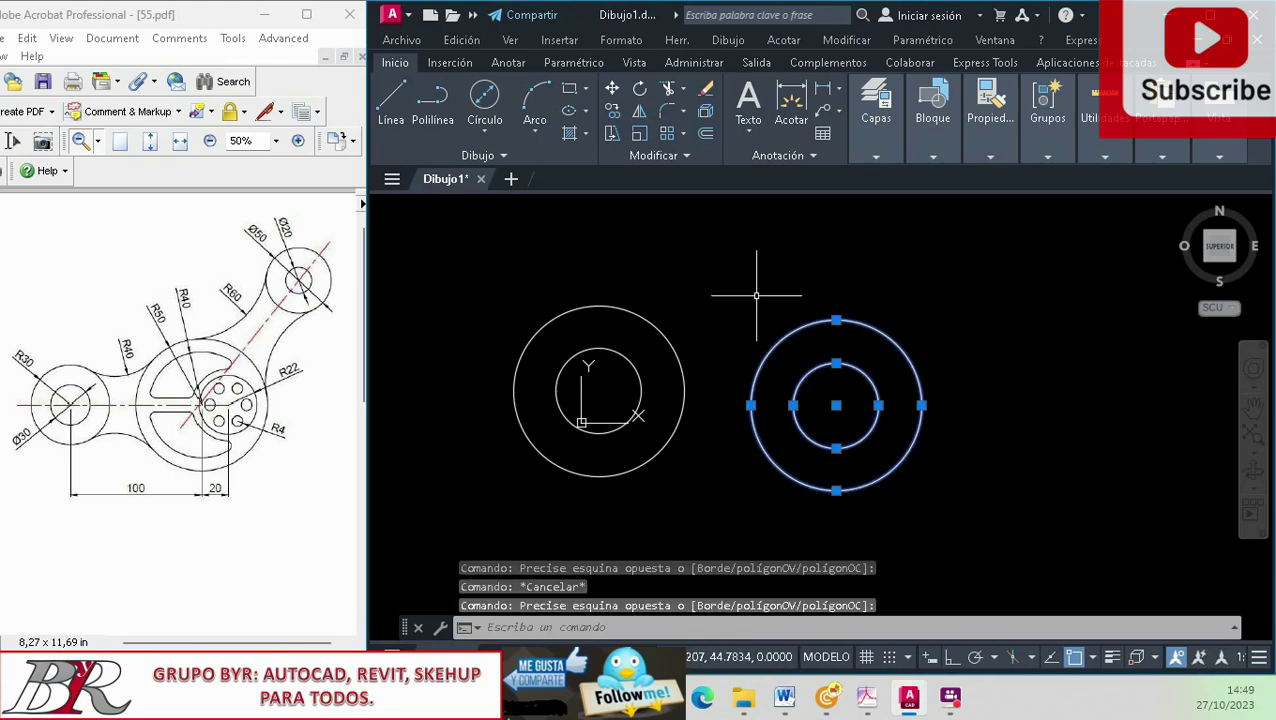
pyautogui.press('Delete')
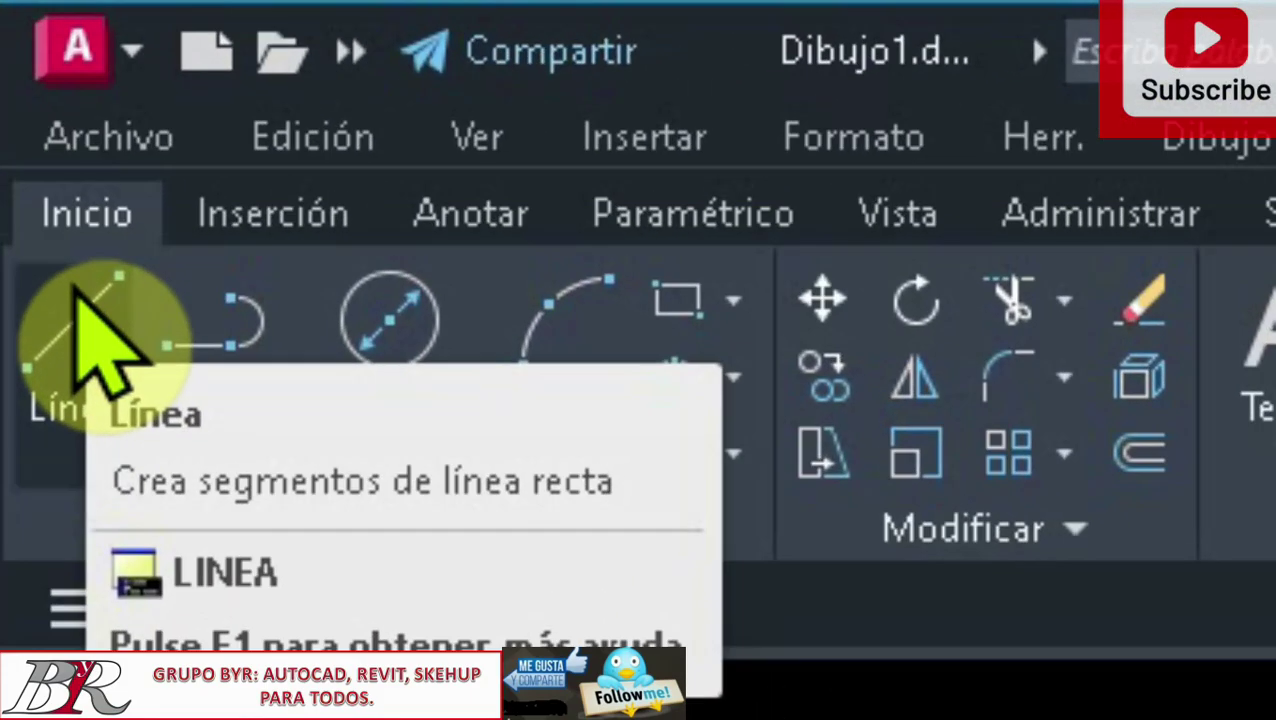
# Start the LINE command with the L alias after cancelling a first attempt
pyautogui.click(73, 287)
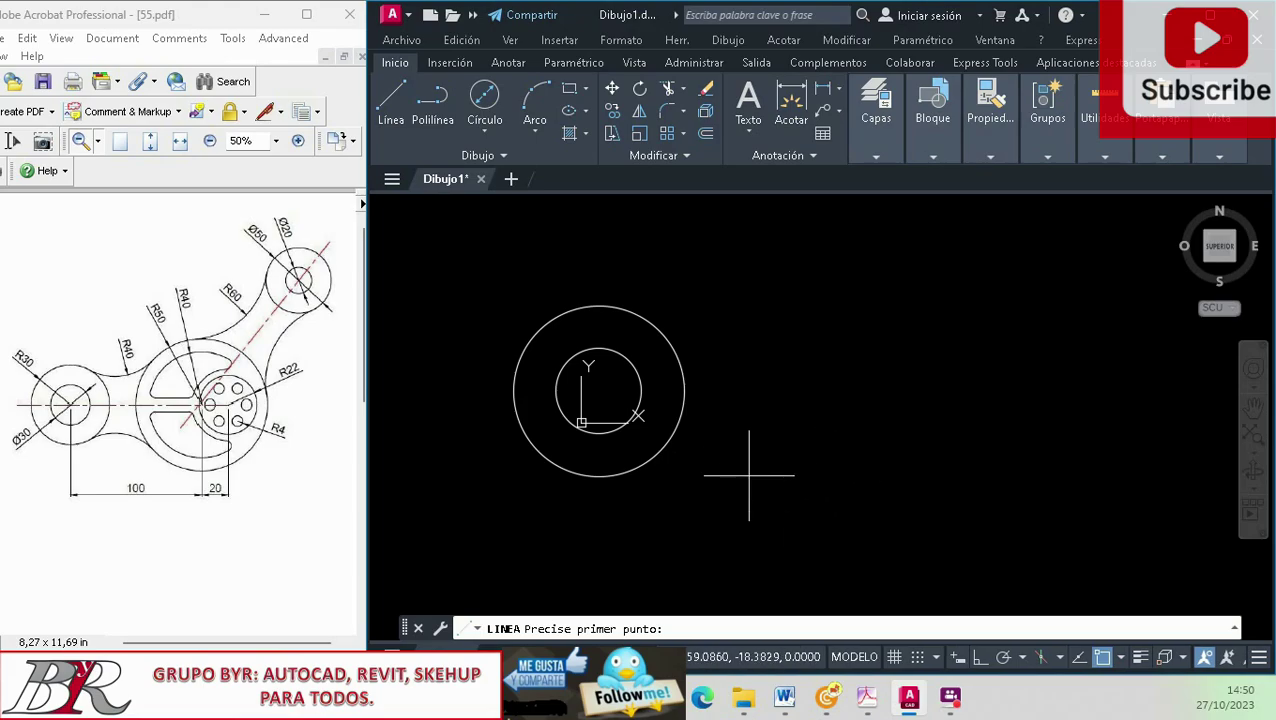
pyautogui.press('Escape')
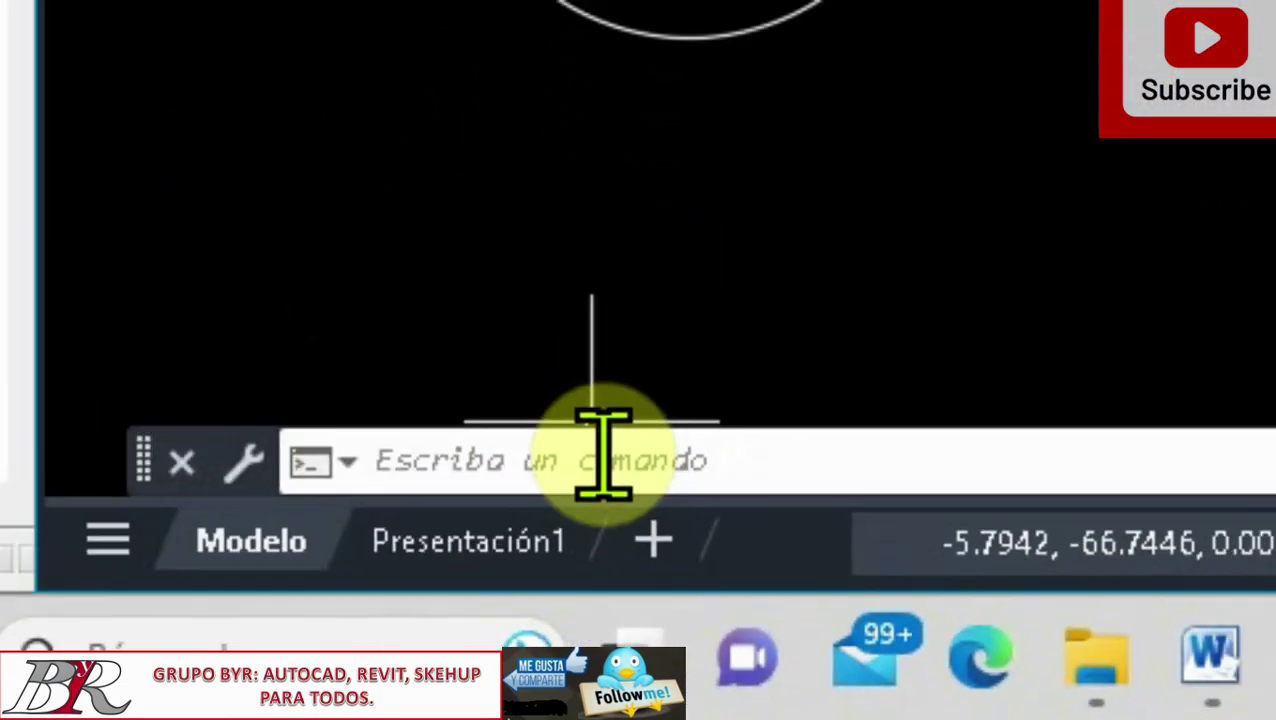
pyautogui.write('l')
pyautogui.press('Return')
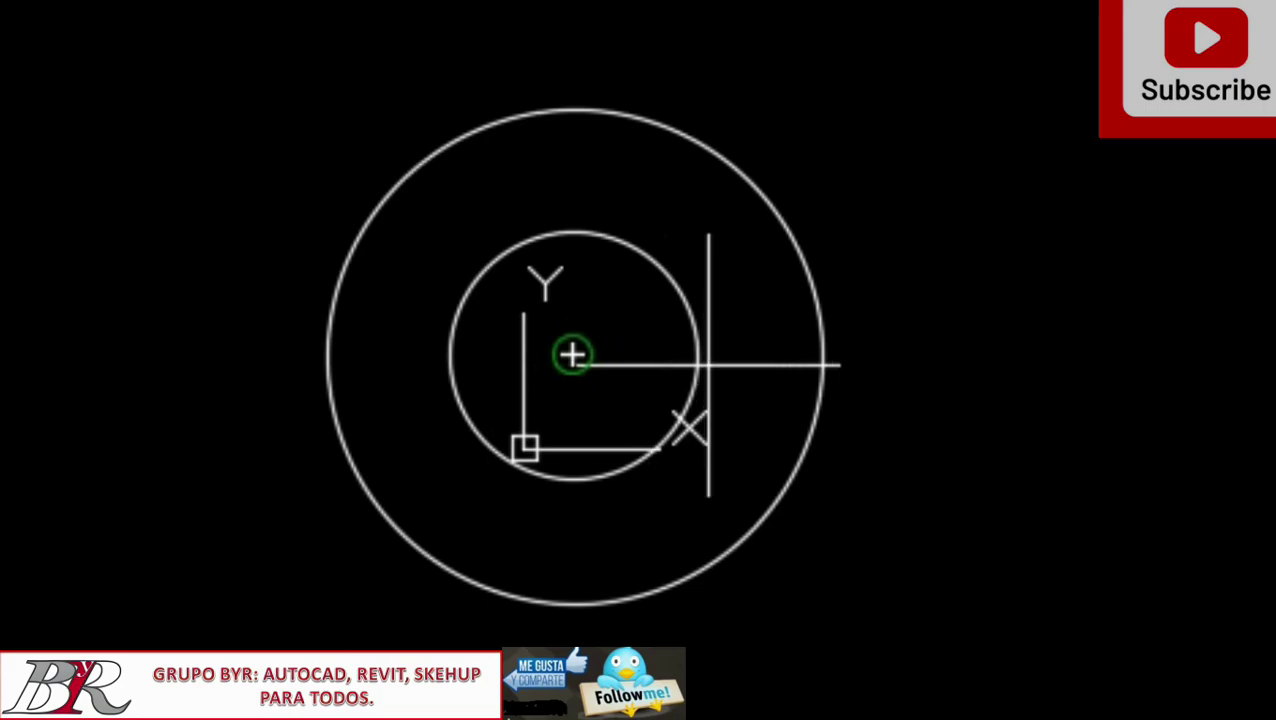
# Zoom in on the concentric circles and start a line at their shared centre
pyautogui.scroll(4, 705, 365)
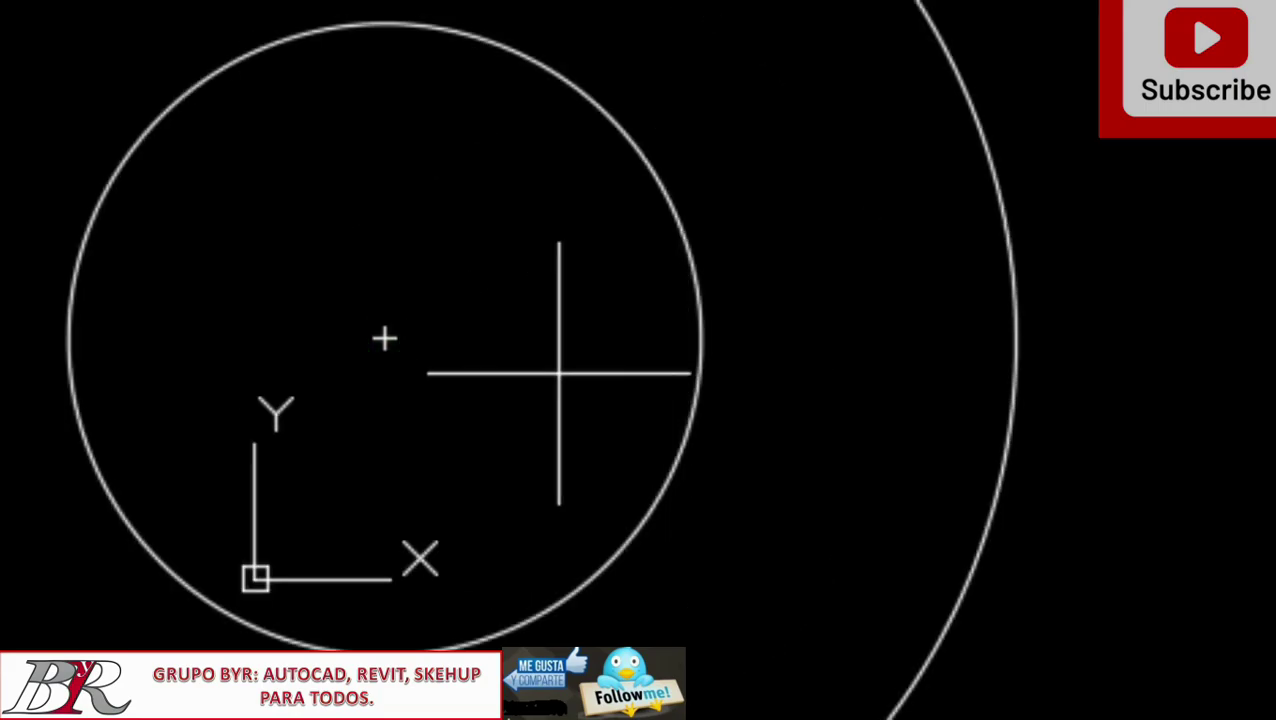
pyautogui.moveTo(422, 385); pyautogui.dragTo(594, 409, button='middle')
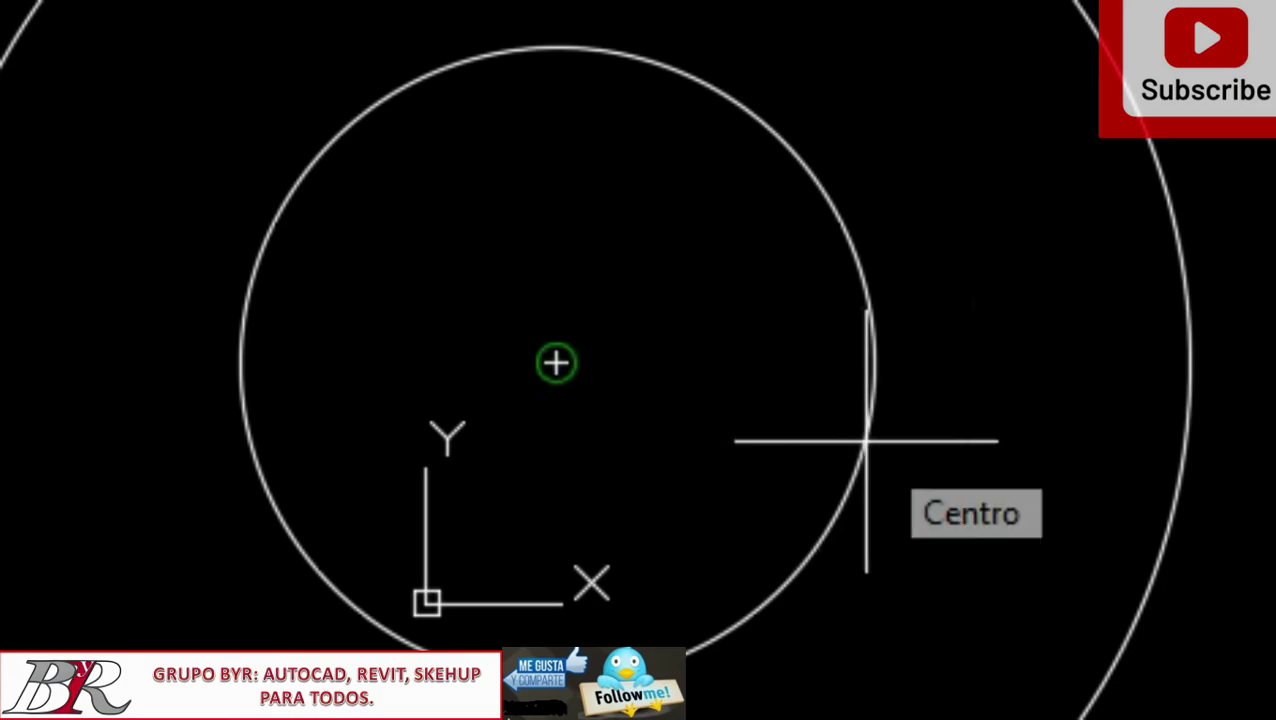
pyautogui.scroll(2, 866, 440)
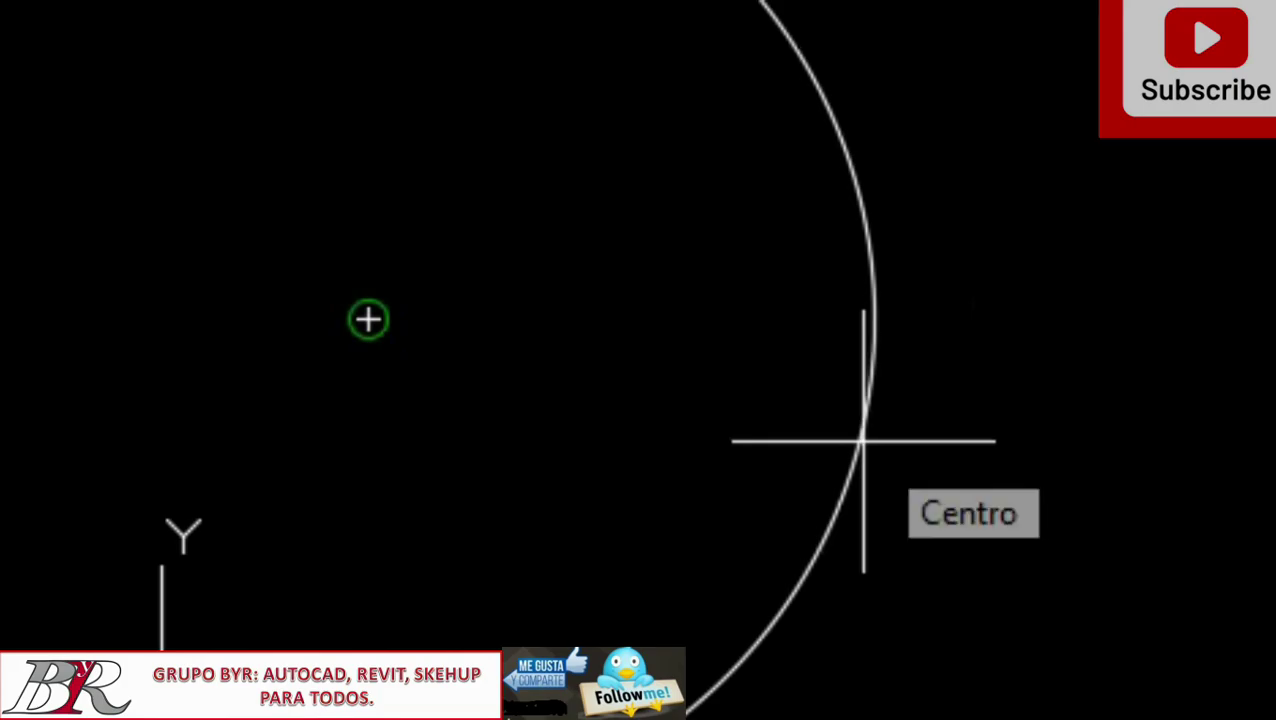
pyautogui.click(864, 440)
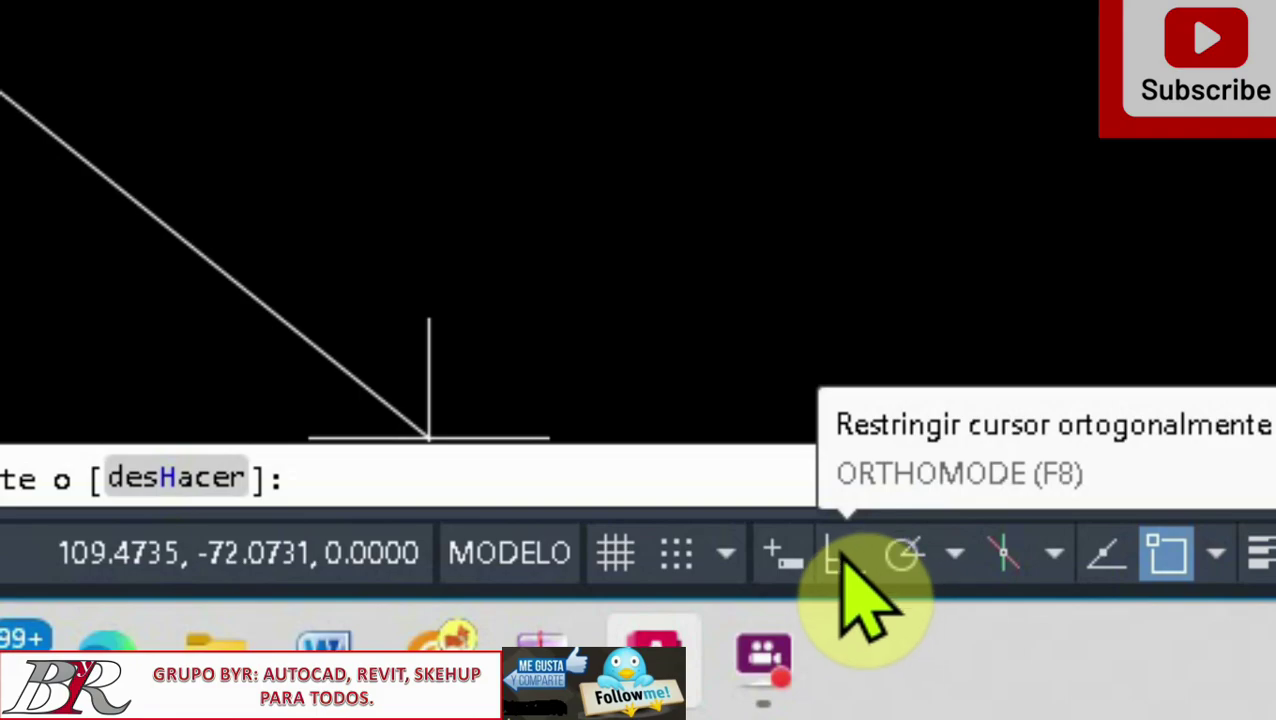
# With Ortho on, draw a horizontal line of 100 units, then 20 more units
pyautogui.click(838, 556)
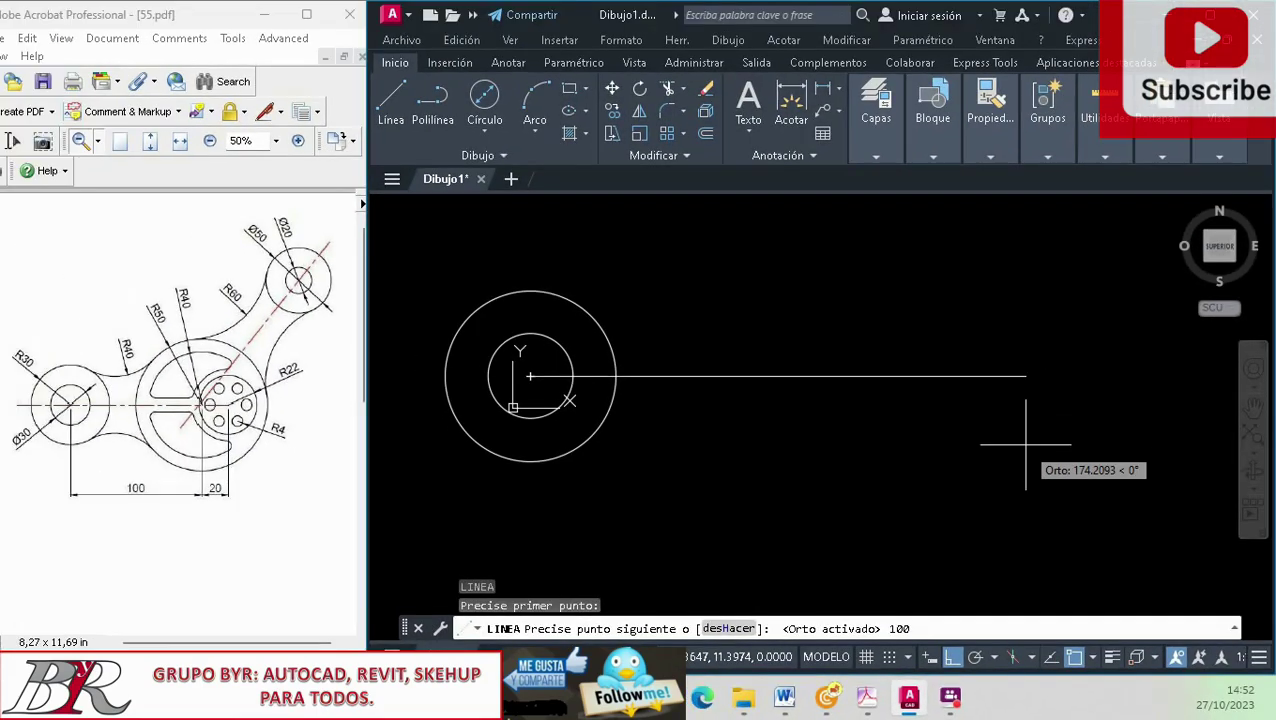
pyautogui.press('Return')
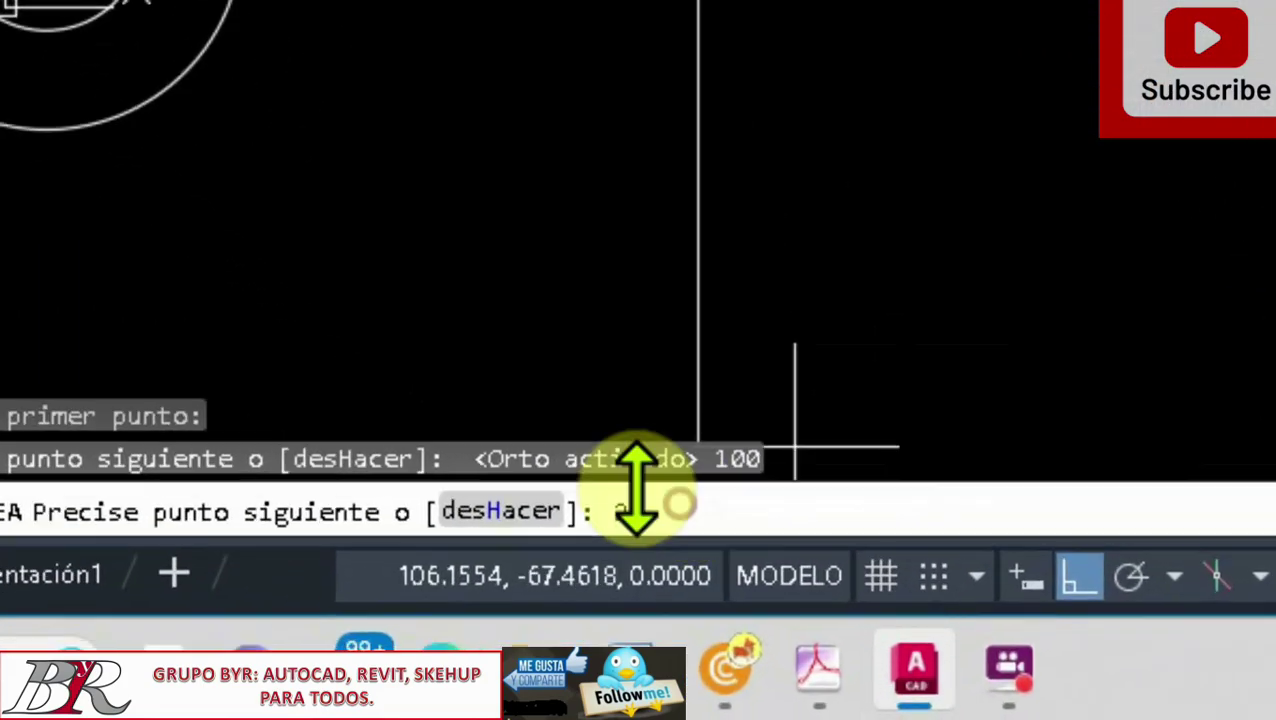
pyautogui.press('Return')
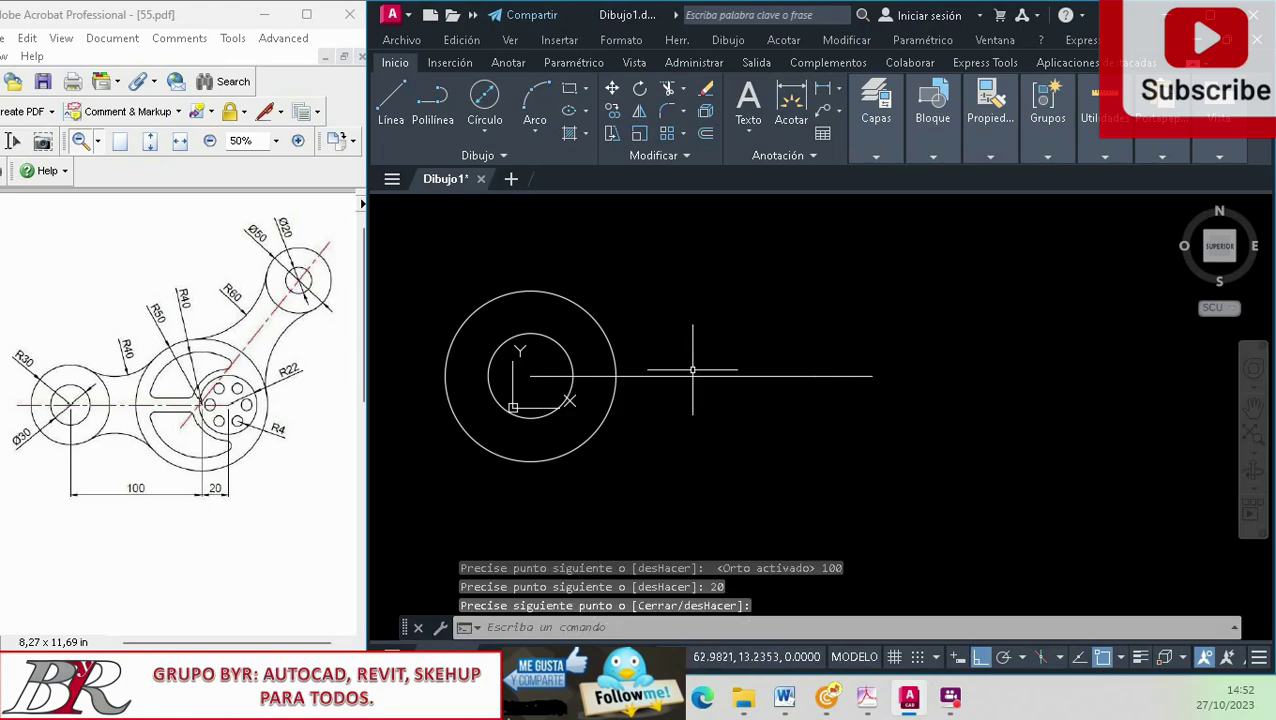
pyautogui.press('Return')
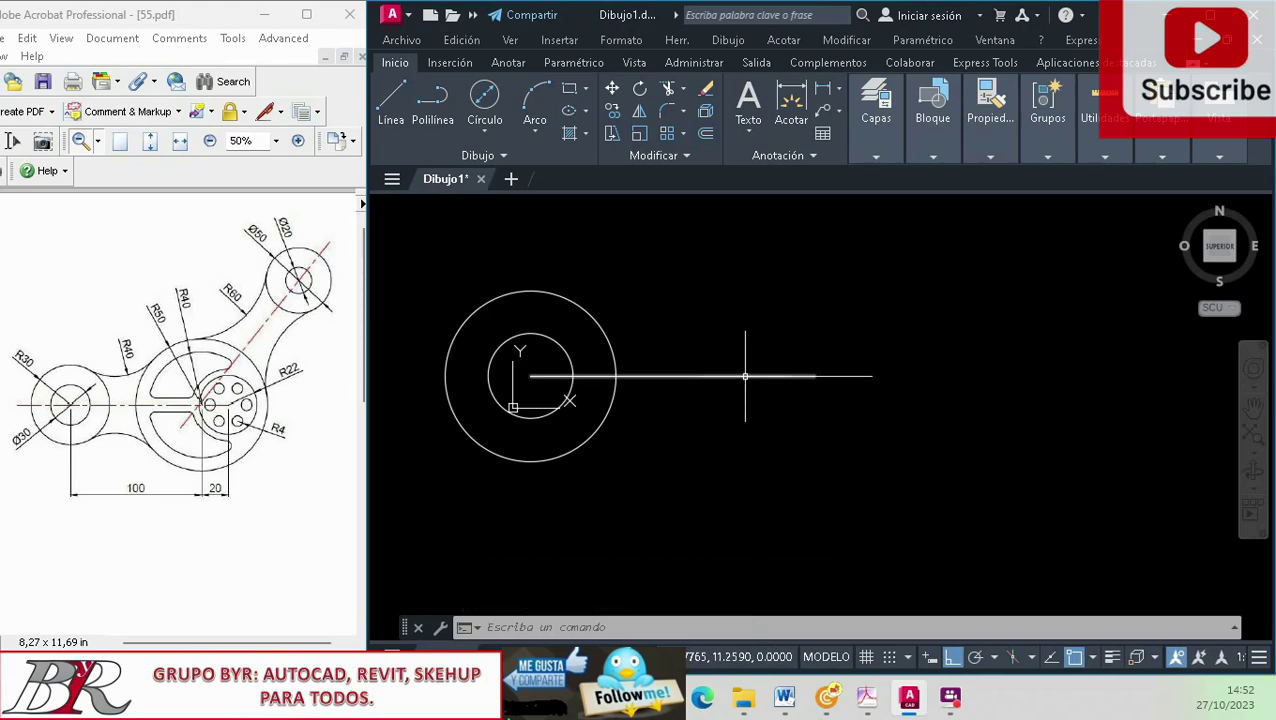
pyautogui.scroll(2, 711, 379)
pyautogui.scroll(2, 711, 379)
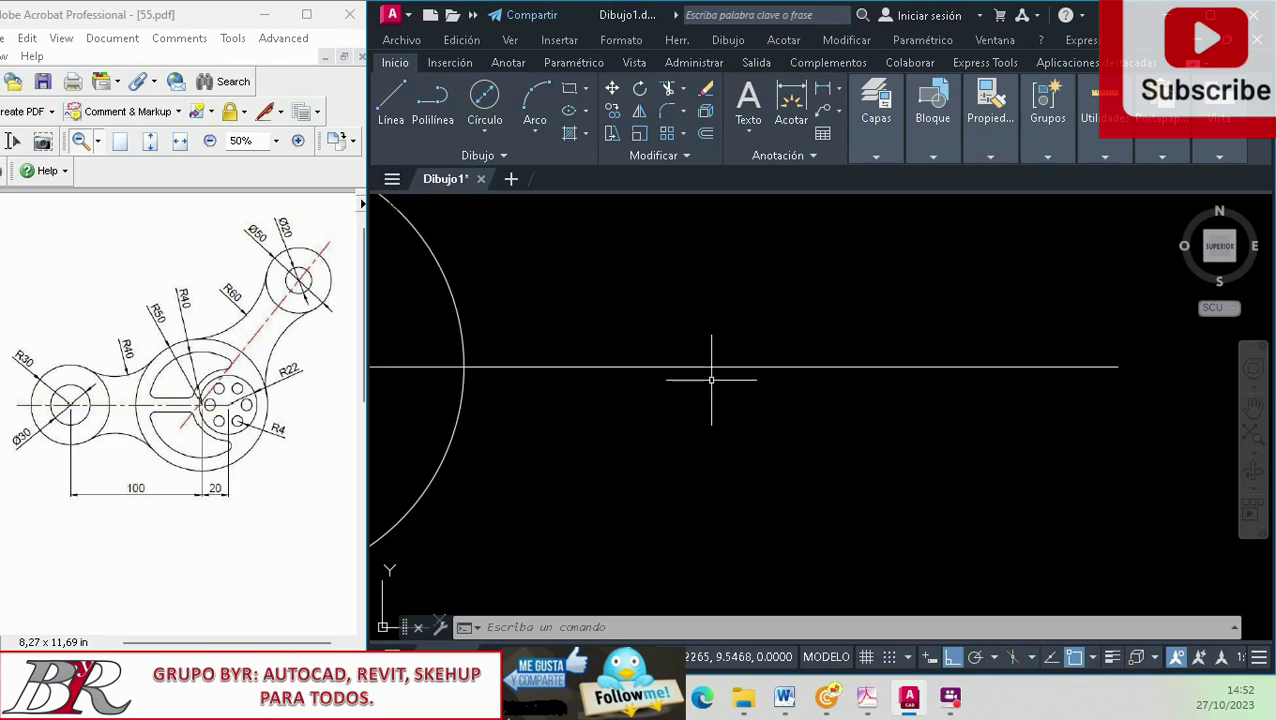
pyautogui.scroll(2, 711, 379)
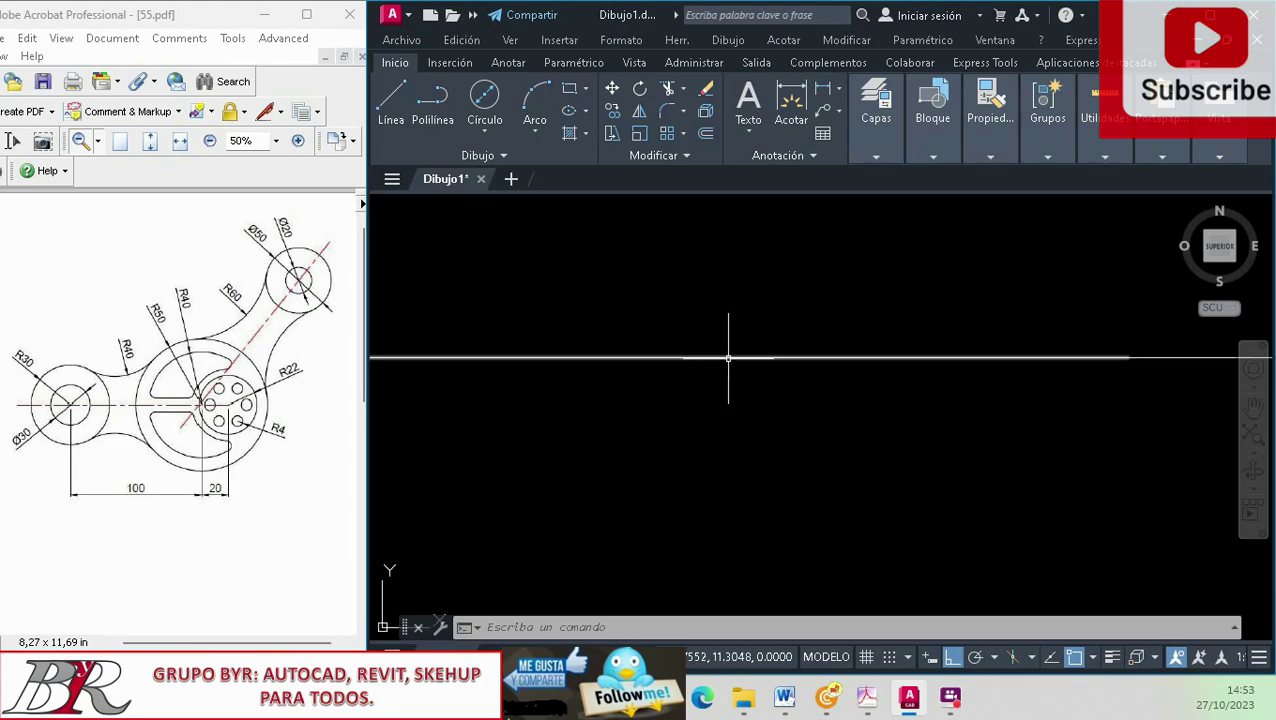
pyautogui.scroll(-1, 728, 358)
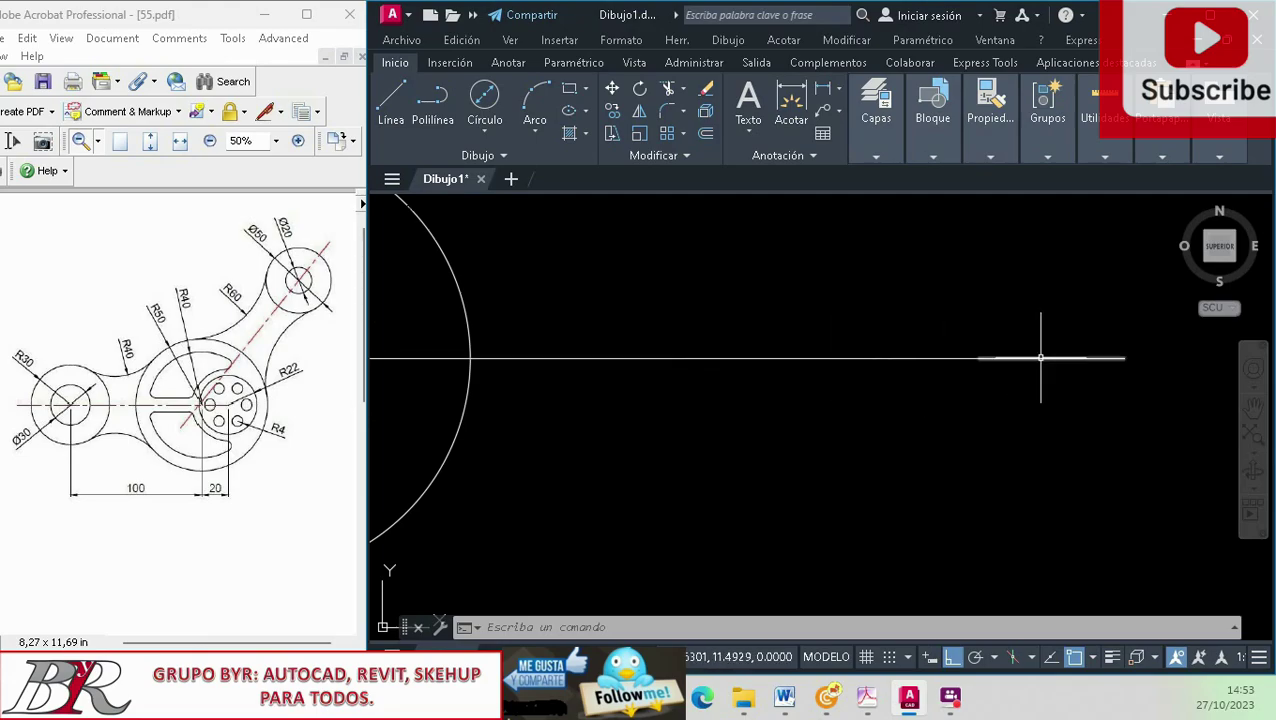
pyautogui.scroll(-3, 995, 385)
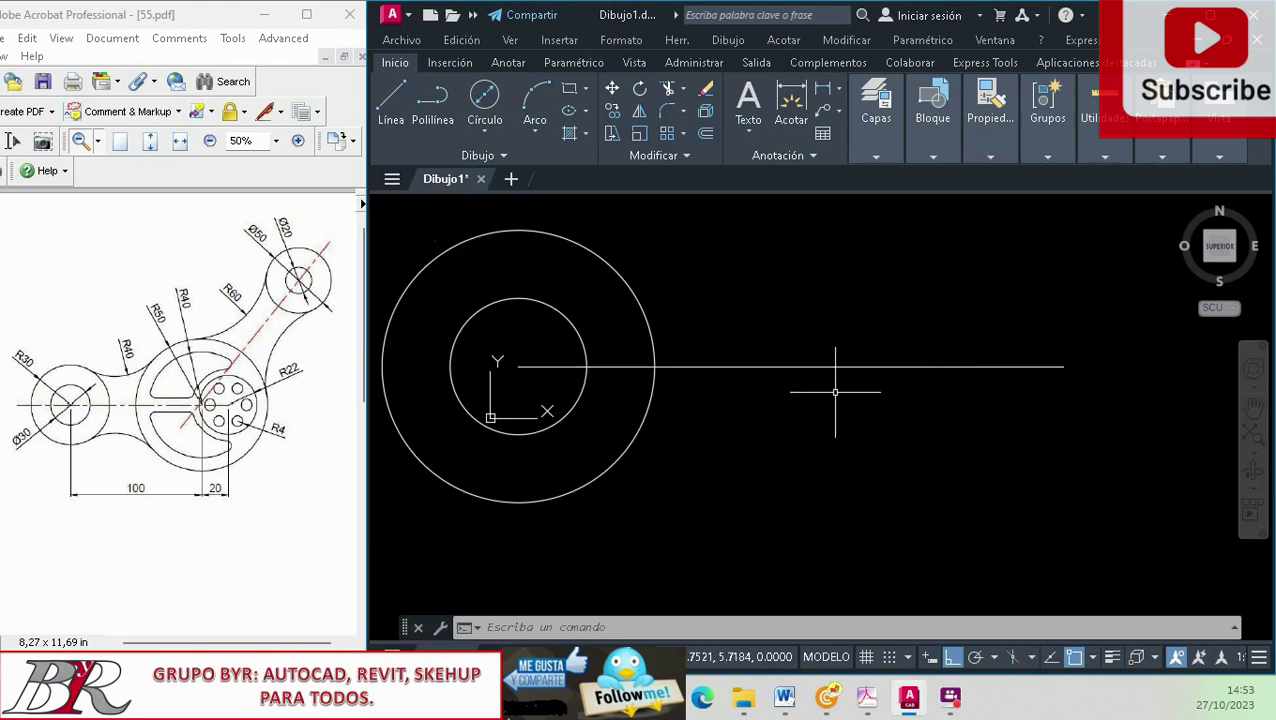
pyautogui.click(832, 384)
pyautogui.click(769, 341)
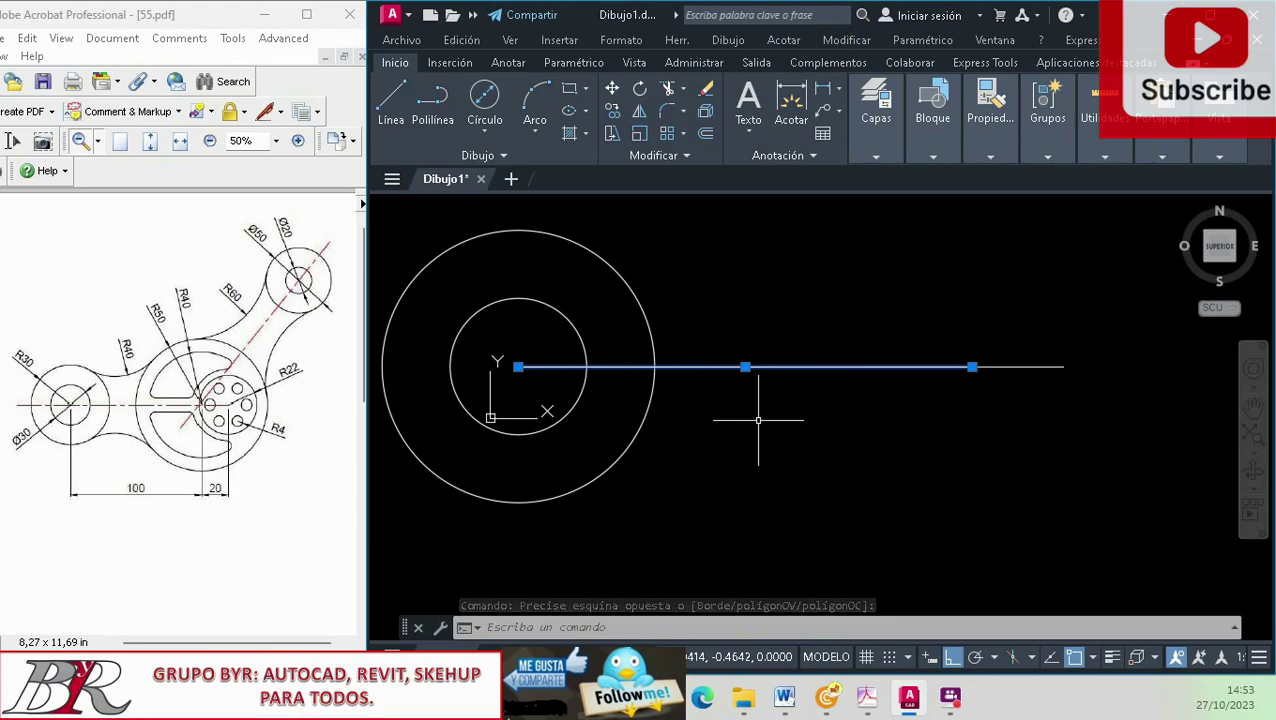
pyautogui.click(498, 344)
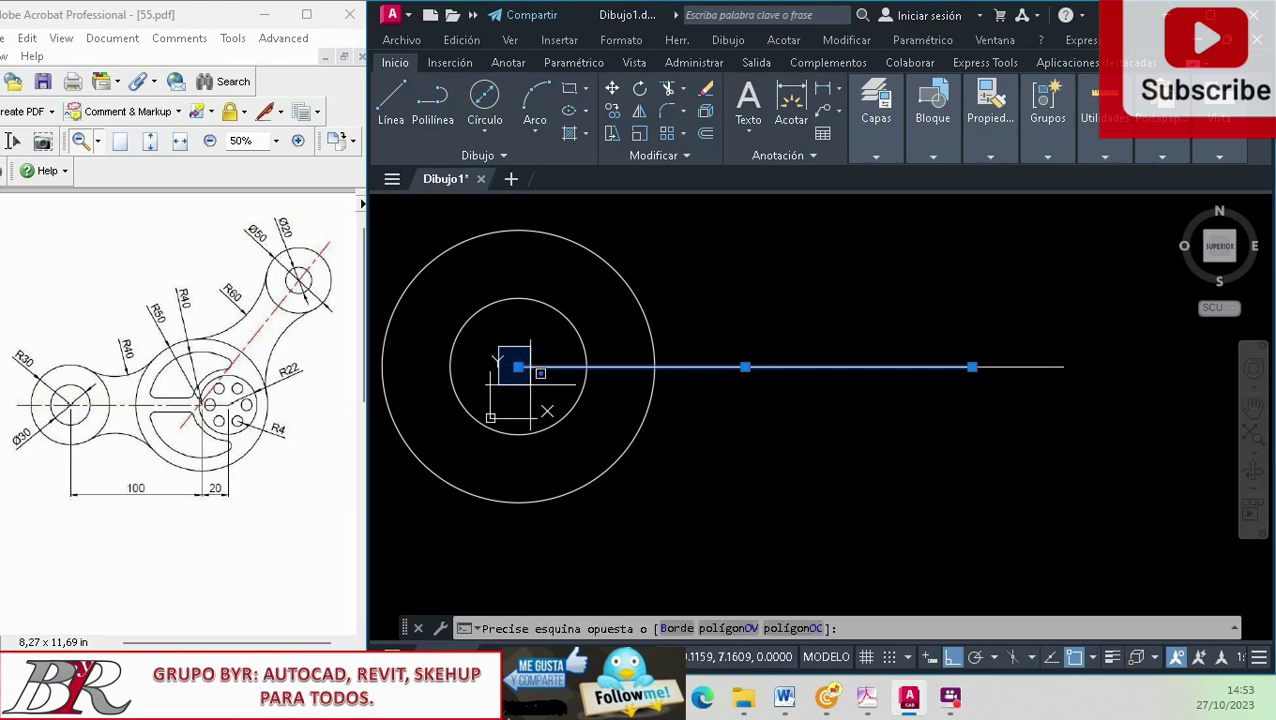
pyautogui.click(515, 362)
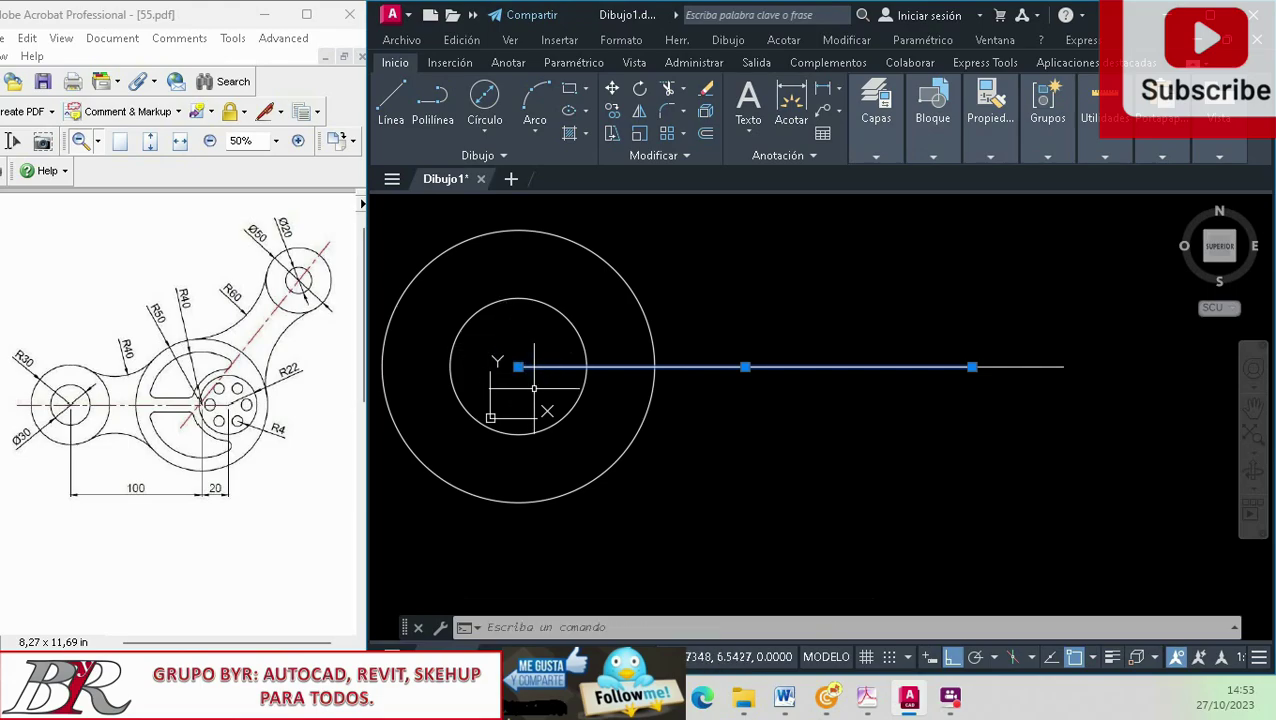
pyautogui.click(935, 343)
pyautogui.click(983, 389)
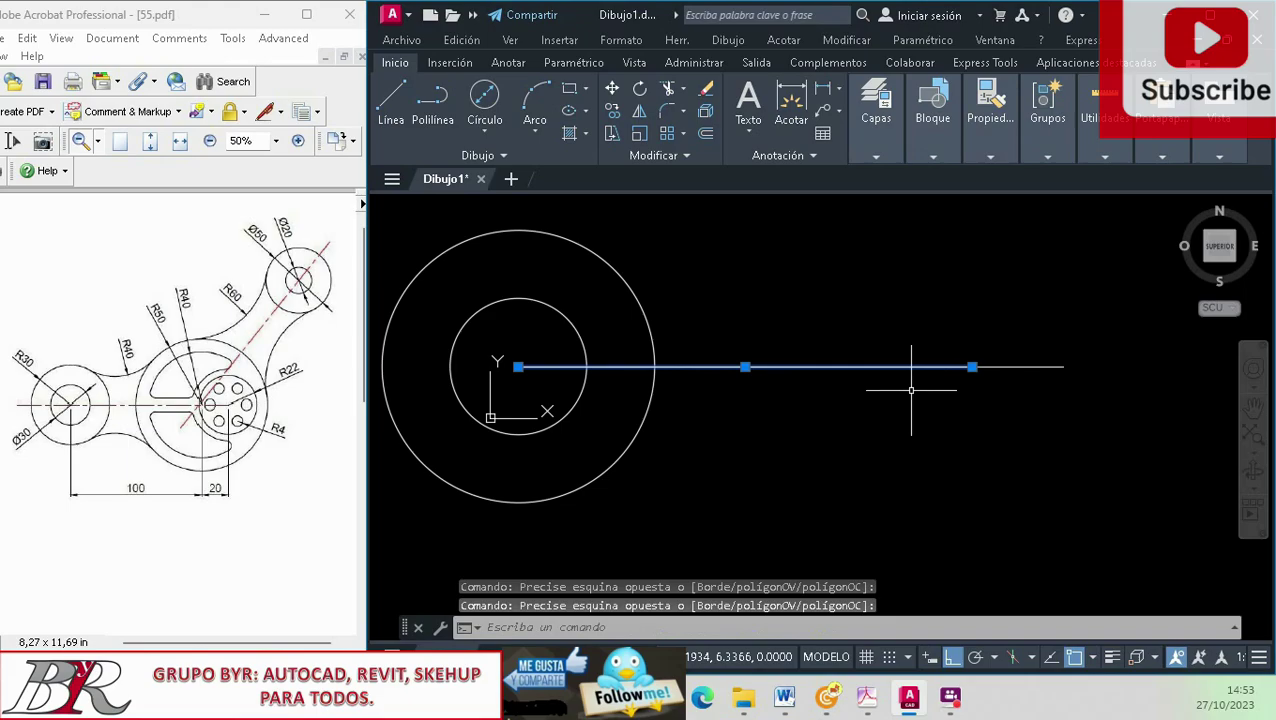
pyautogui.click(737, 337)
pyautogui.click(774, 397)
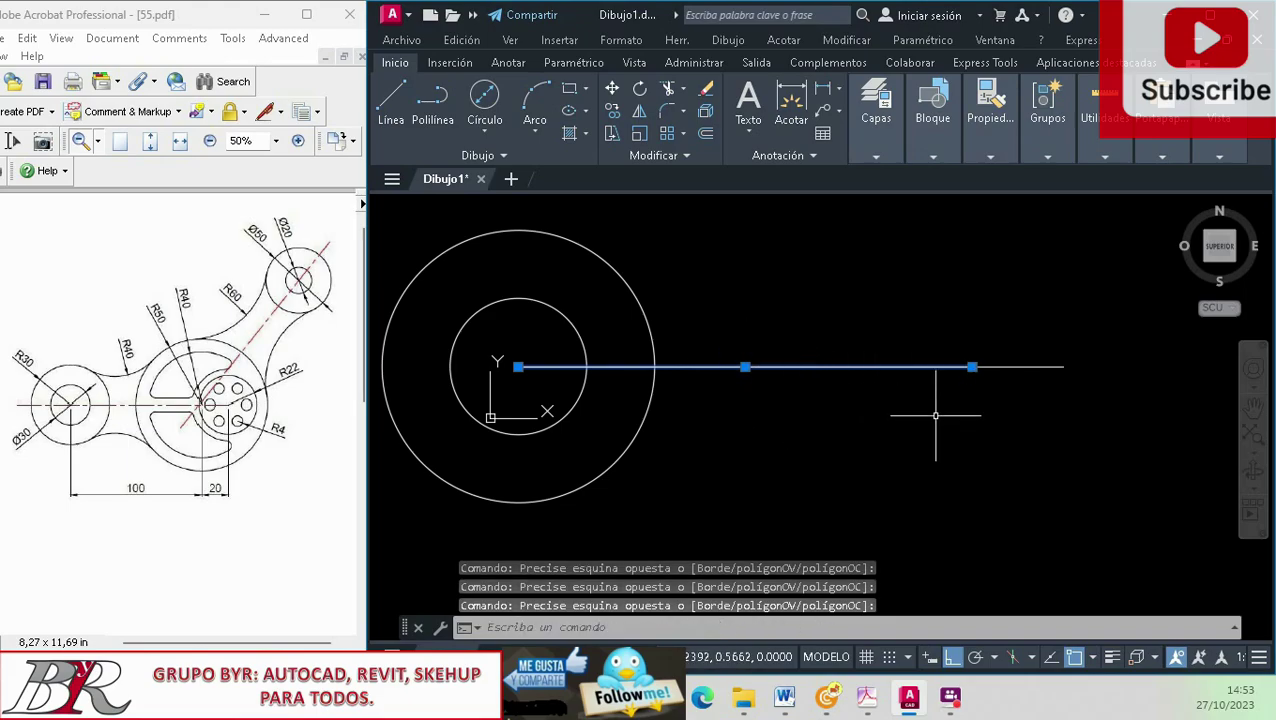
pyautogui.press('Escape')
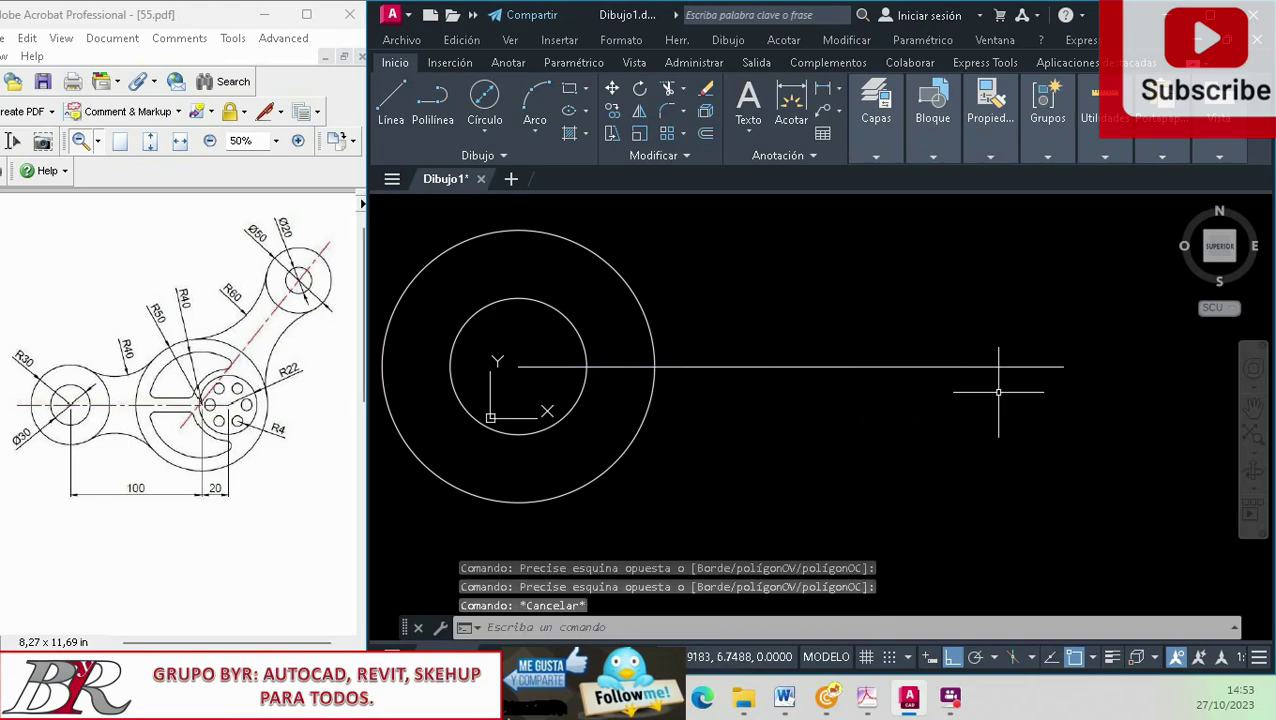
pyautogui.click(1009, 370)
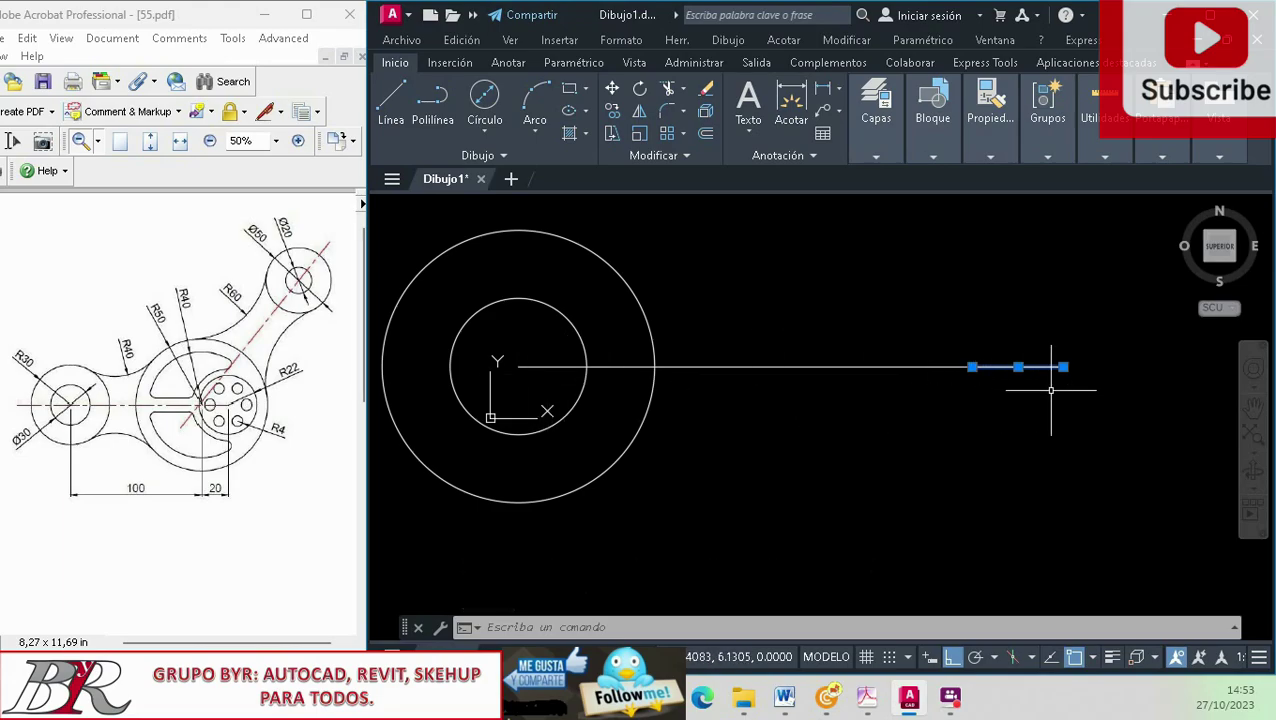
pyautogui.press('Escape')
pyautogui.press('Escape')
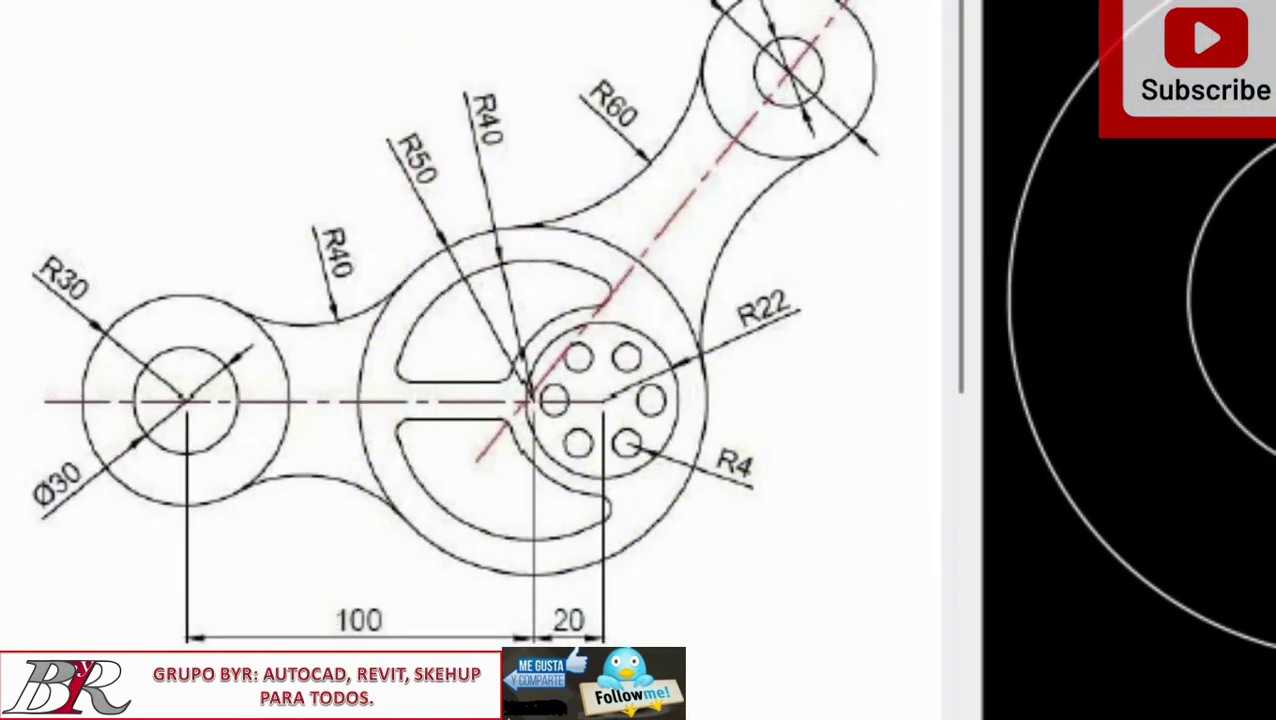
pyautogui.click(368, 4)
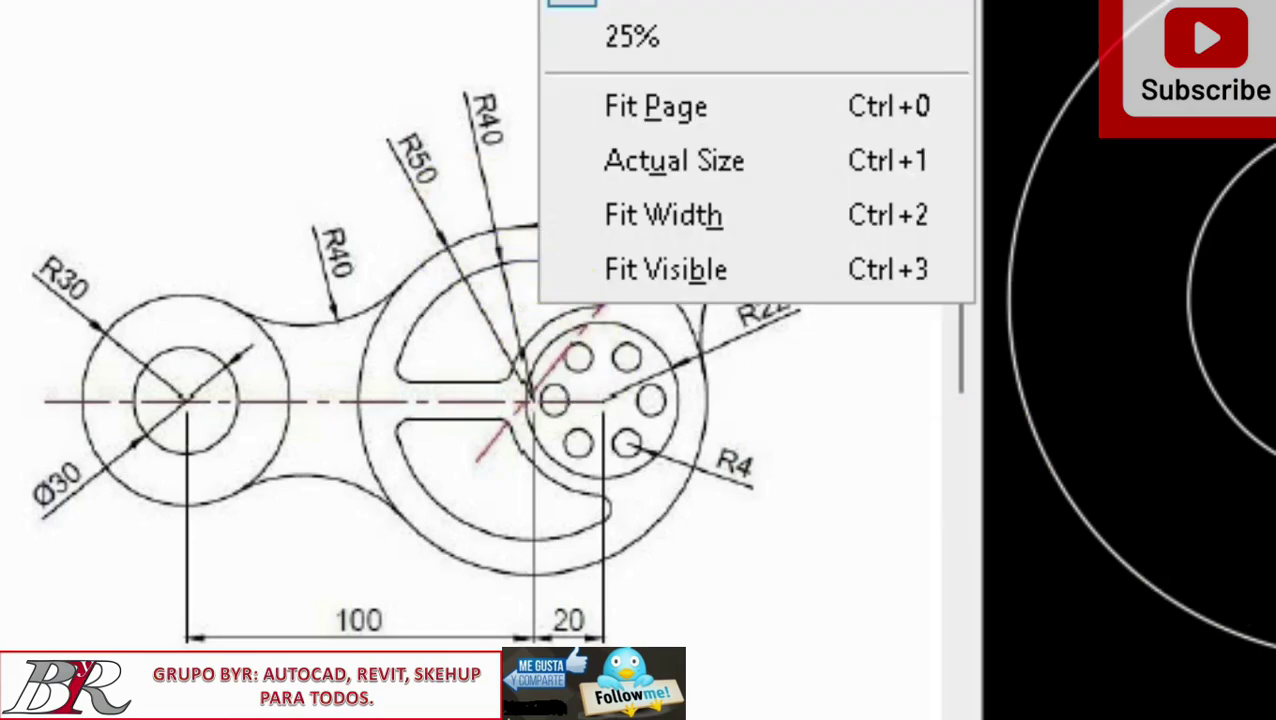
pyautogui.click(570, 369)
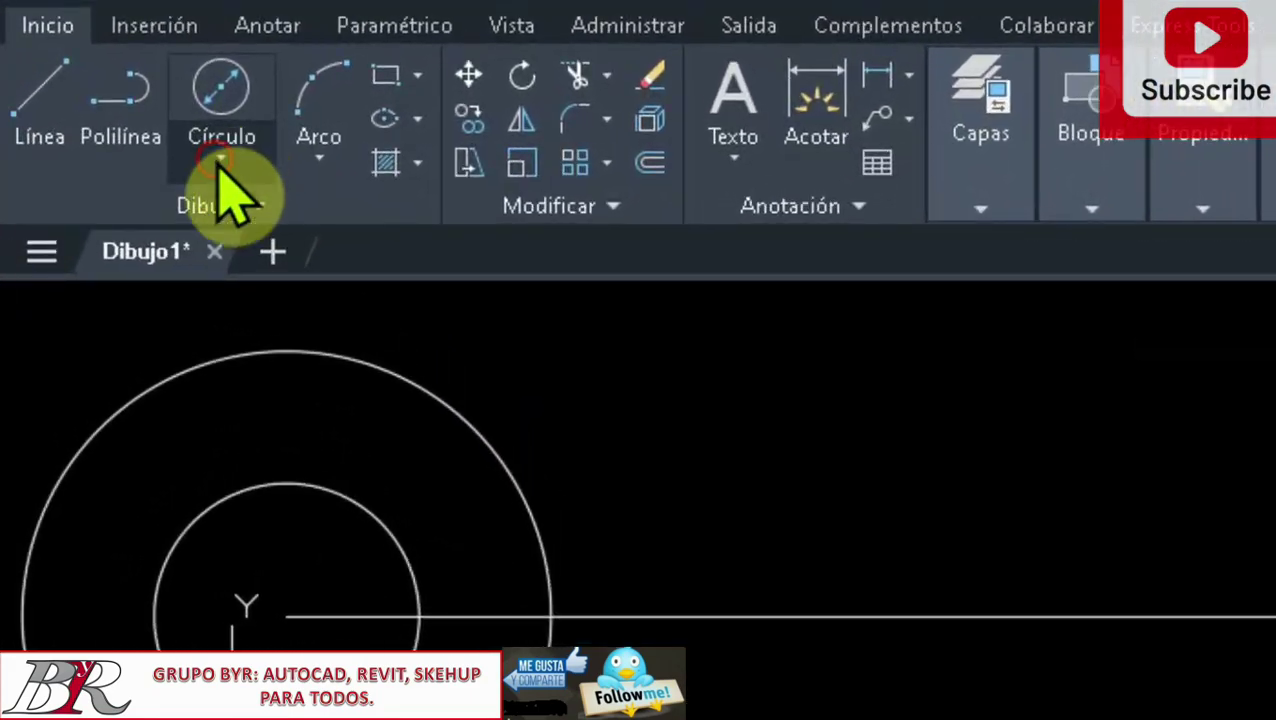
pyautogui.click(219, 161)
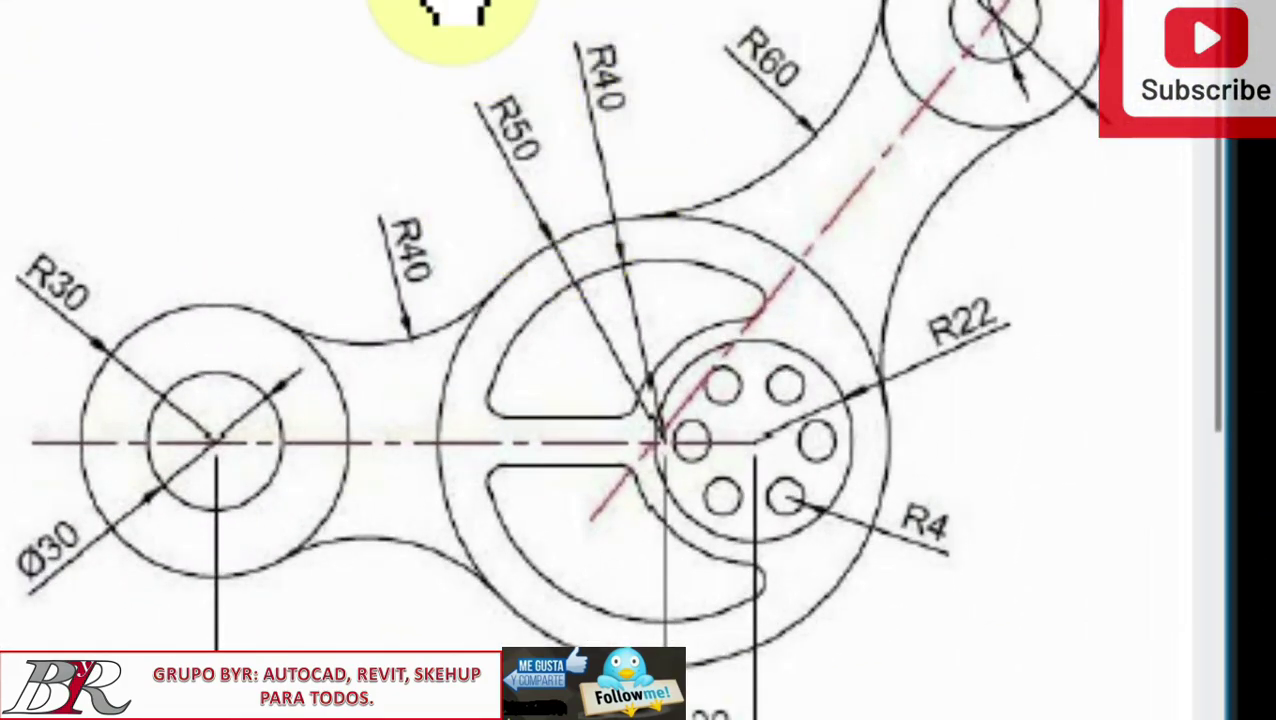
pyautogui.rightClick(214, 2)
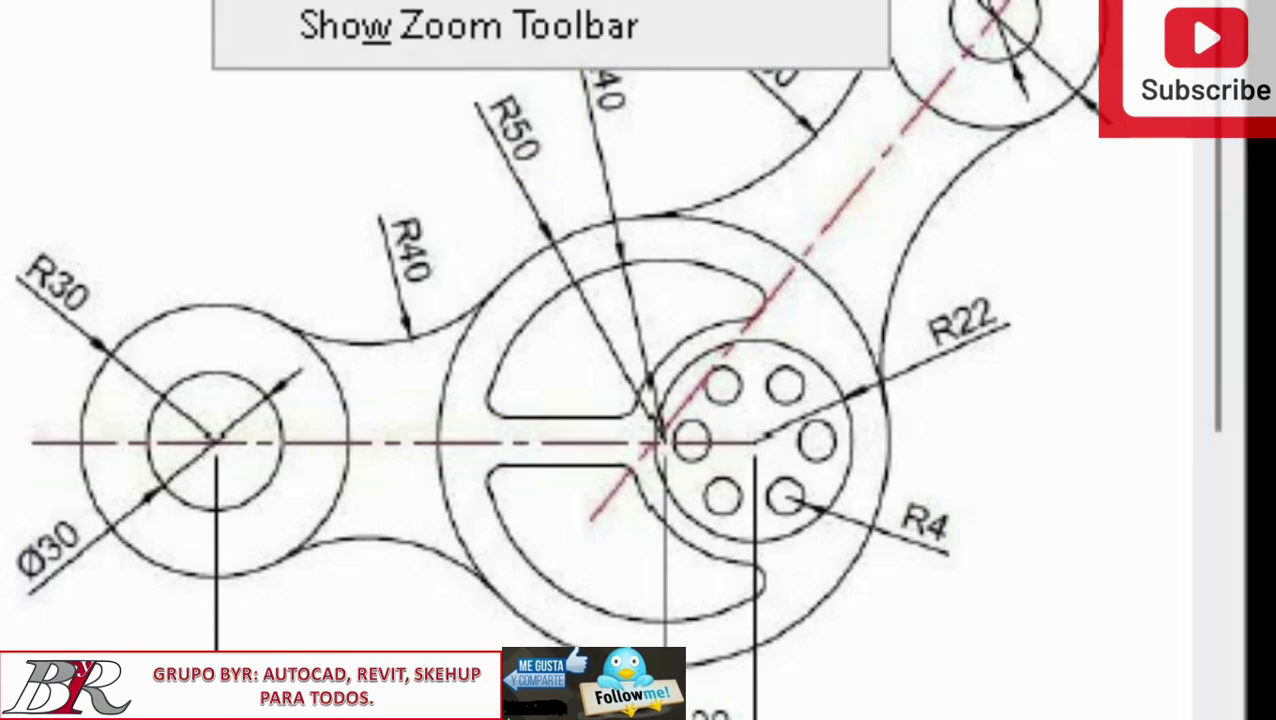
pyautogui.click(470, 25)
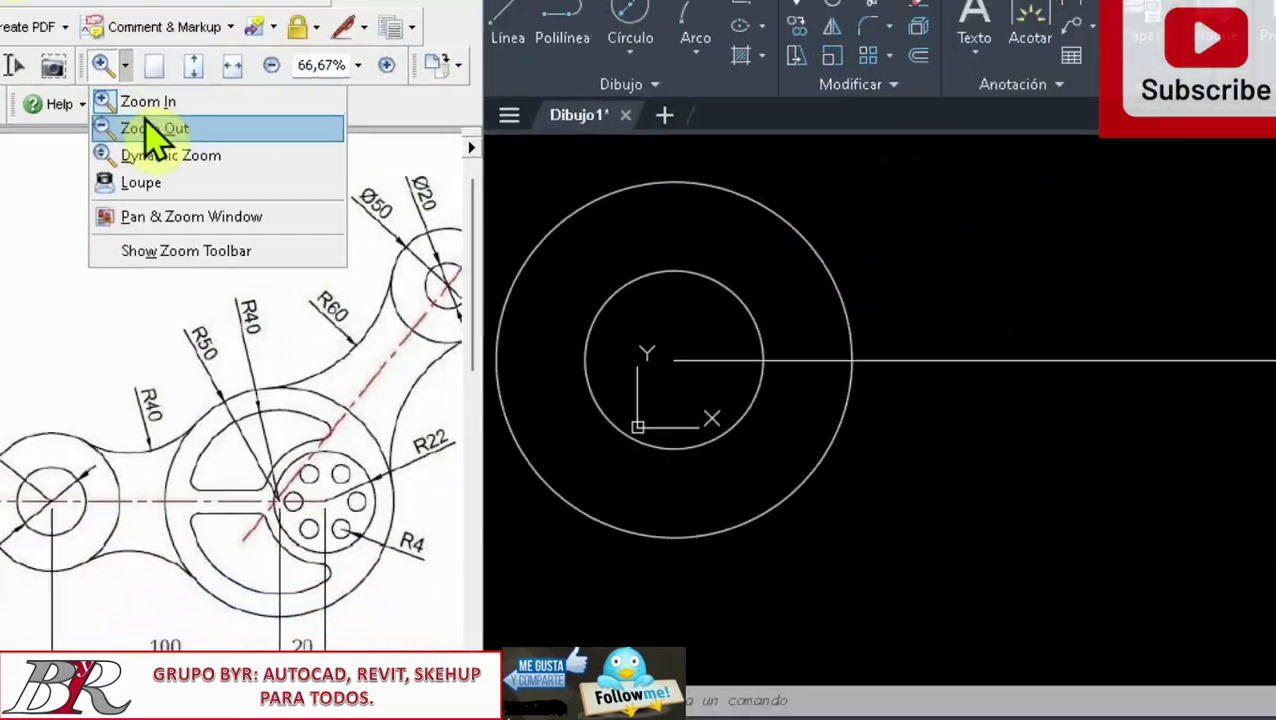
pyautogui.click(110, 180)
pyautogui.click(167, 366)
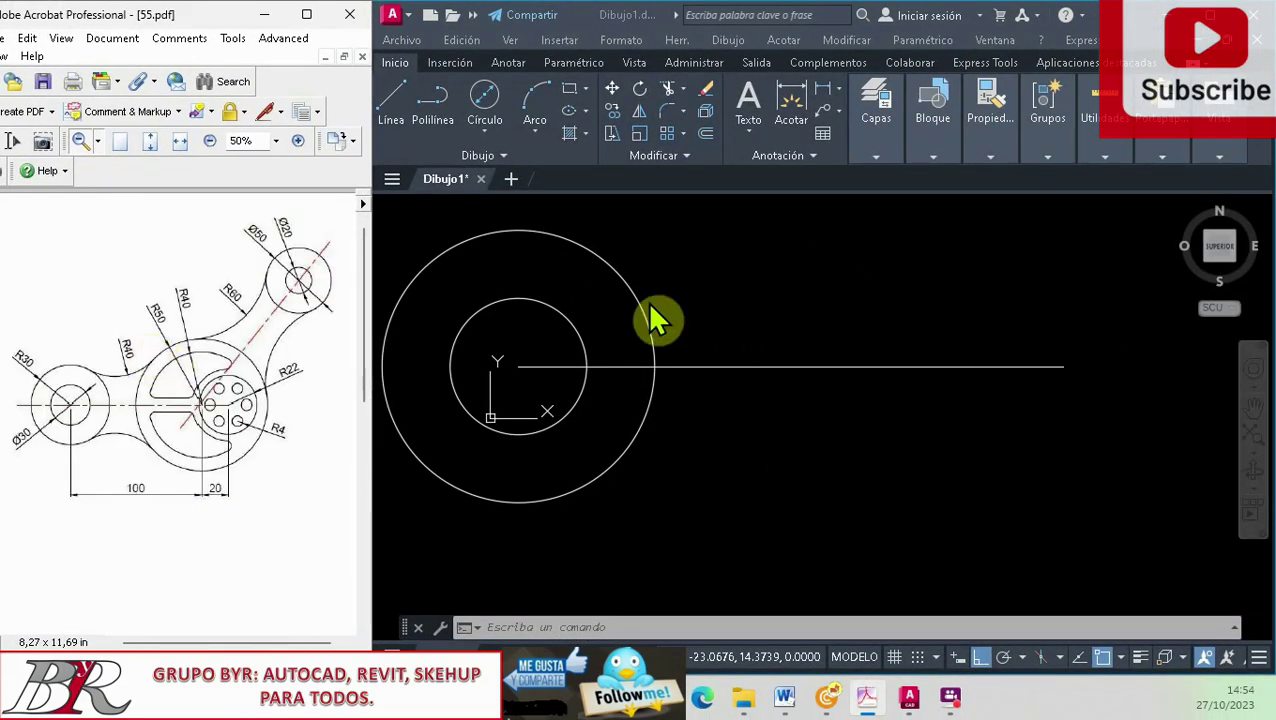
# Draw an R50 circle centred on the line's 100-unit endpoint using Centro, Radio
pyautogui.click(490, 152)
pyautogui.click(486, 134)
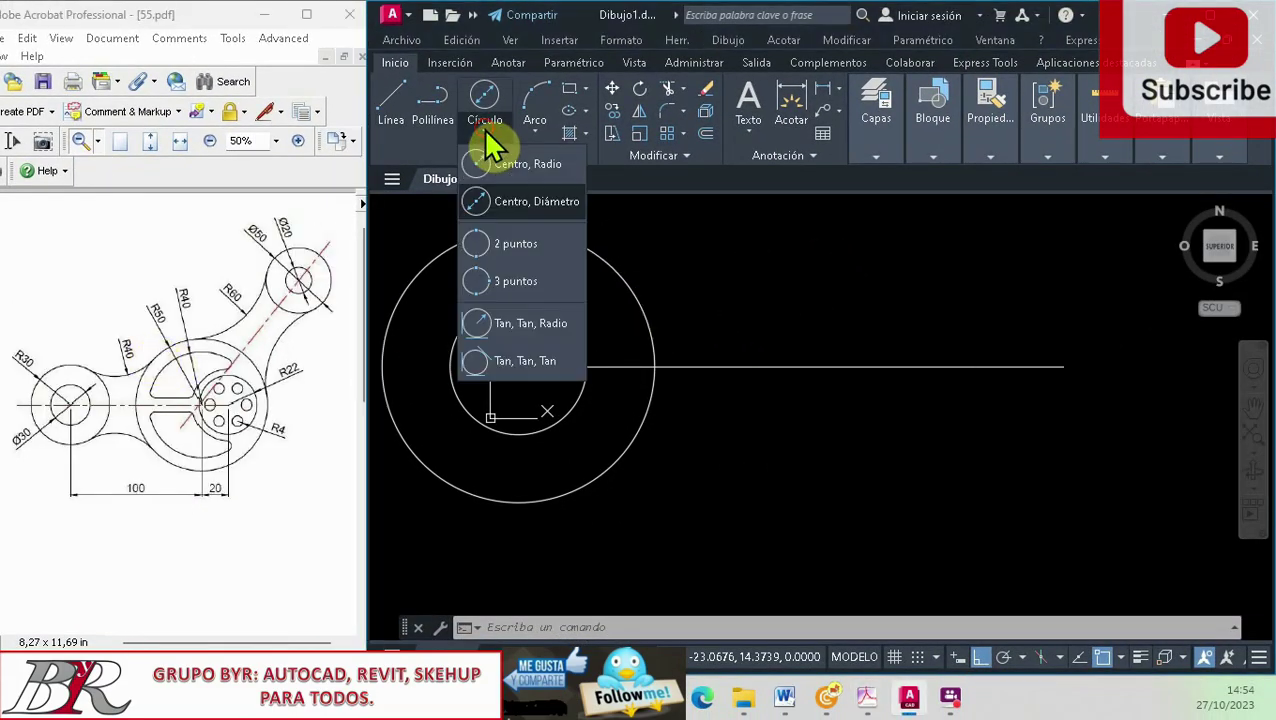
pyautogui.click(517, 170)
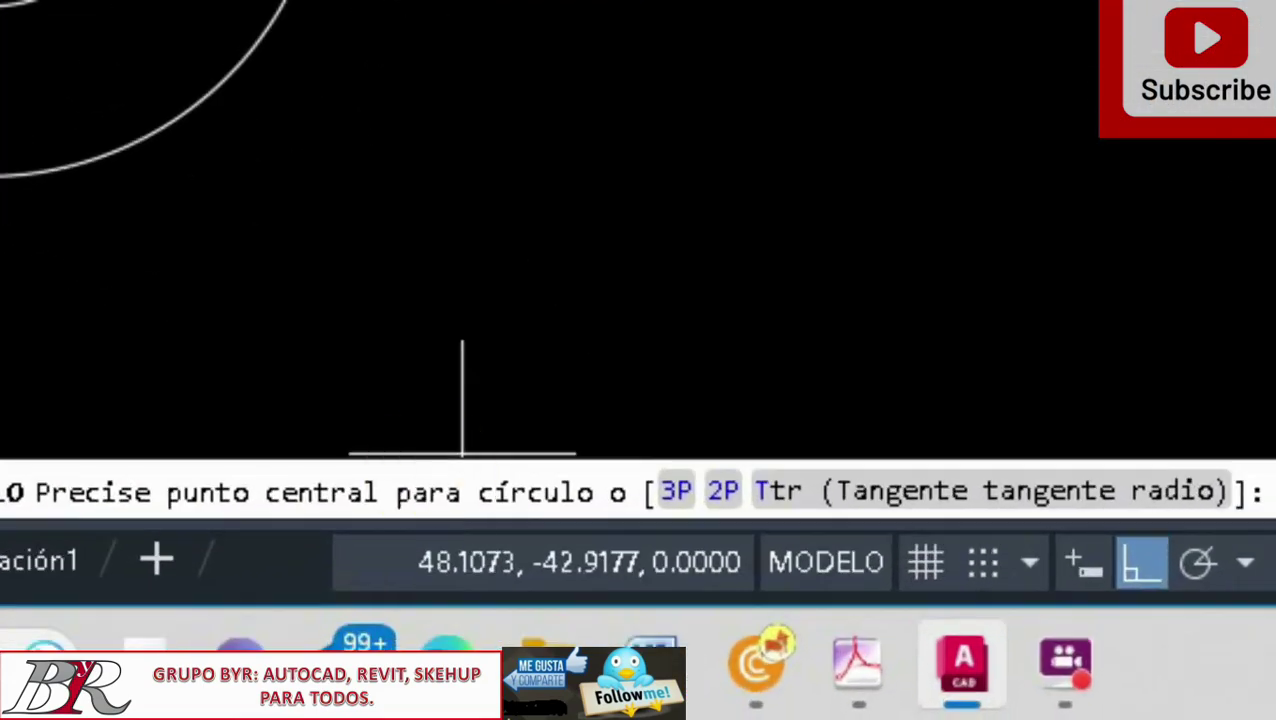
pyautogui.click(695, 628)
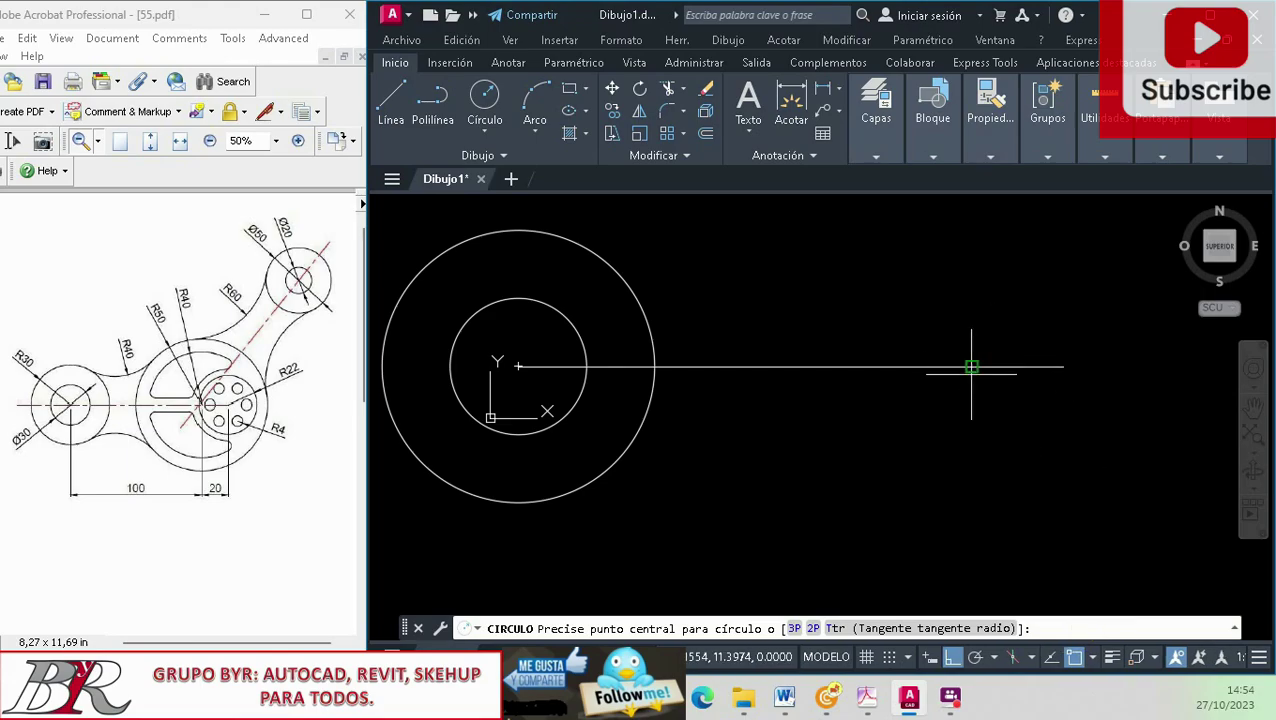
pyautogui.scroll(5, 971, 374)
pyautogui.scroll(2, 971, 370)
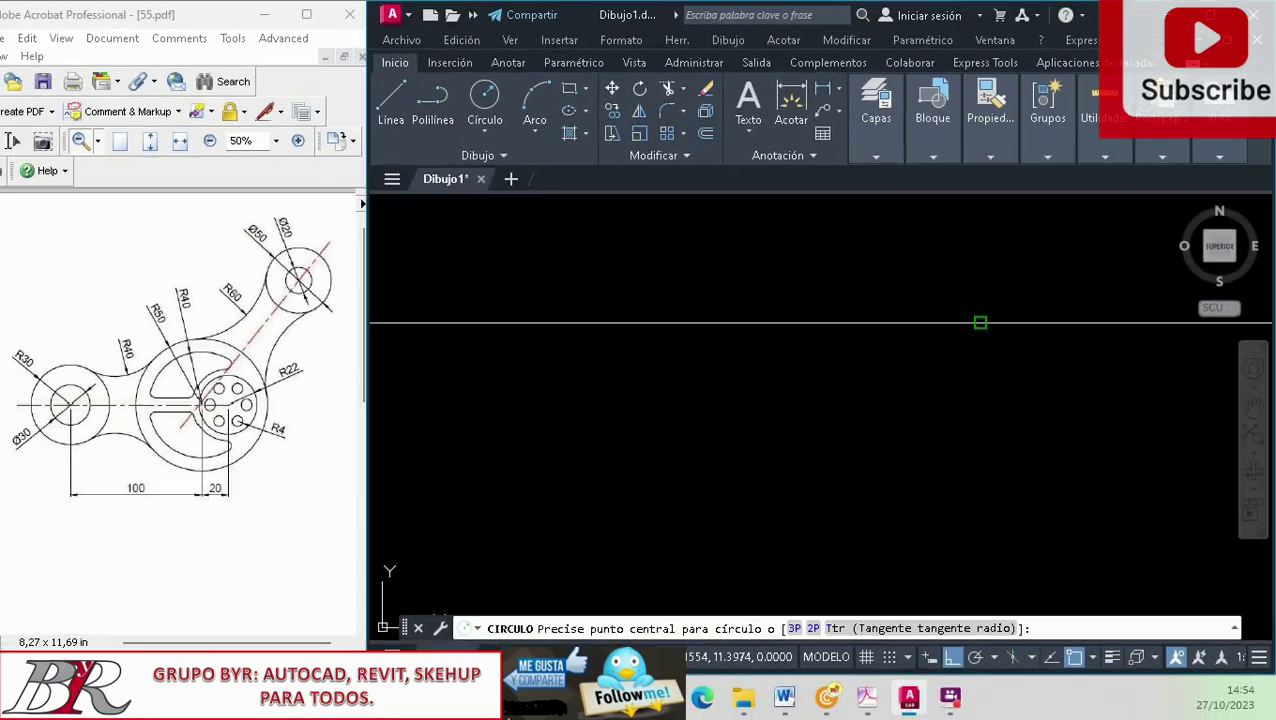
pyautogui.click(980, 322)
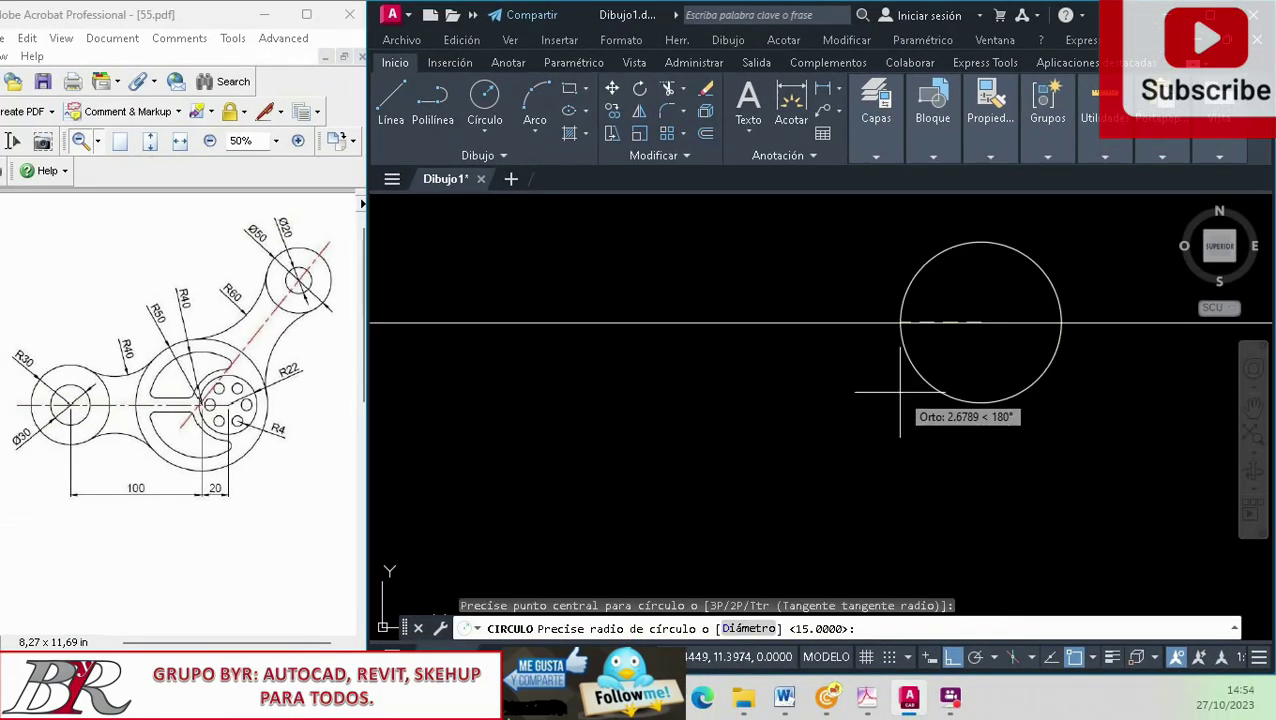
pyautogui.scroll(-3, 900, 392)
pyautogui.scroll(-4, 826, 421)
pyautogui.write('50')
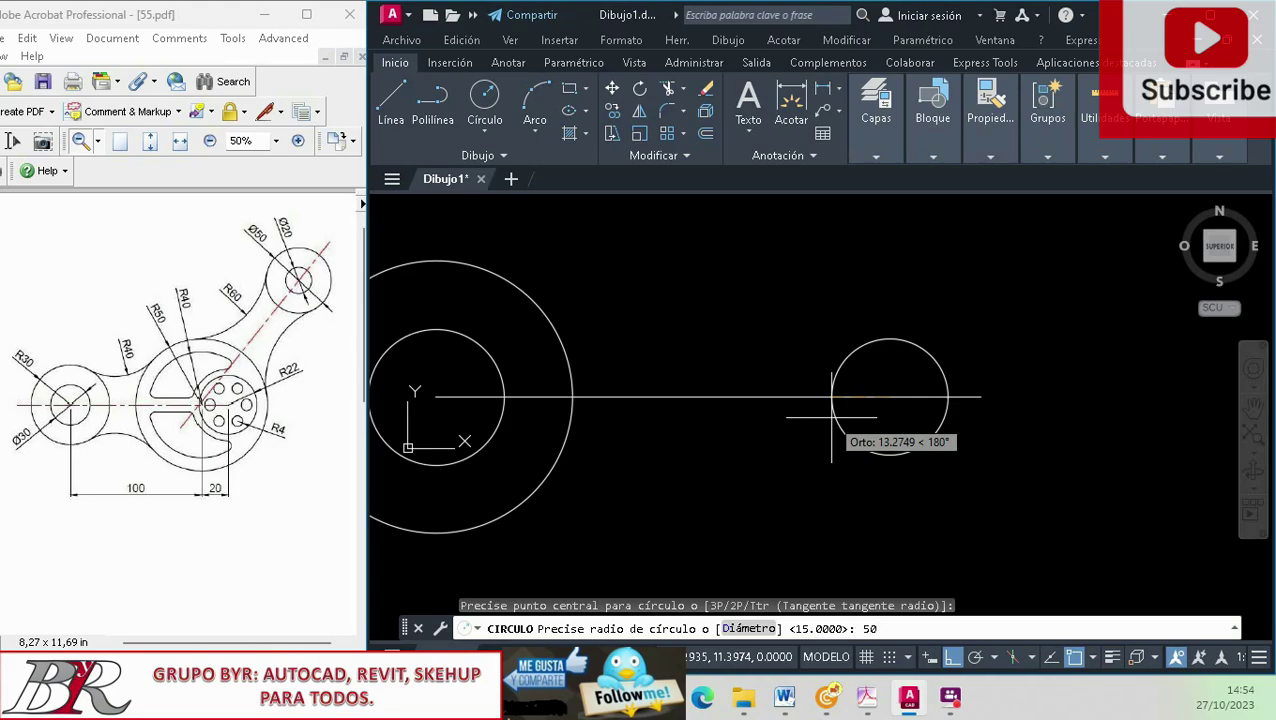
pyautogui.press('Return')
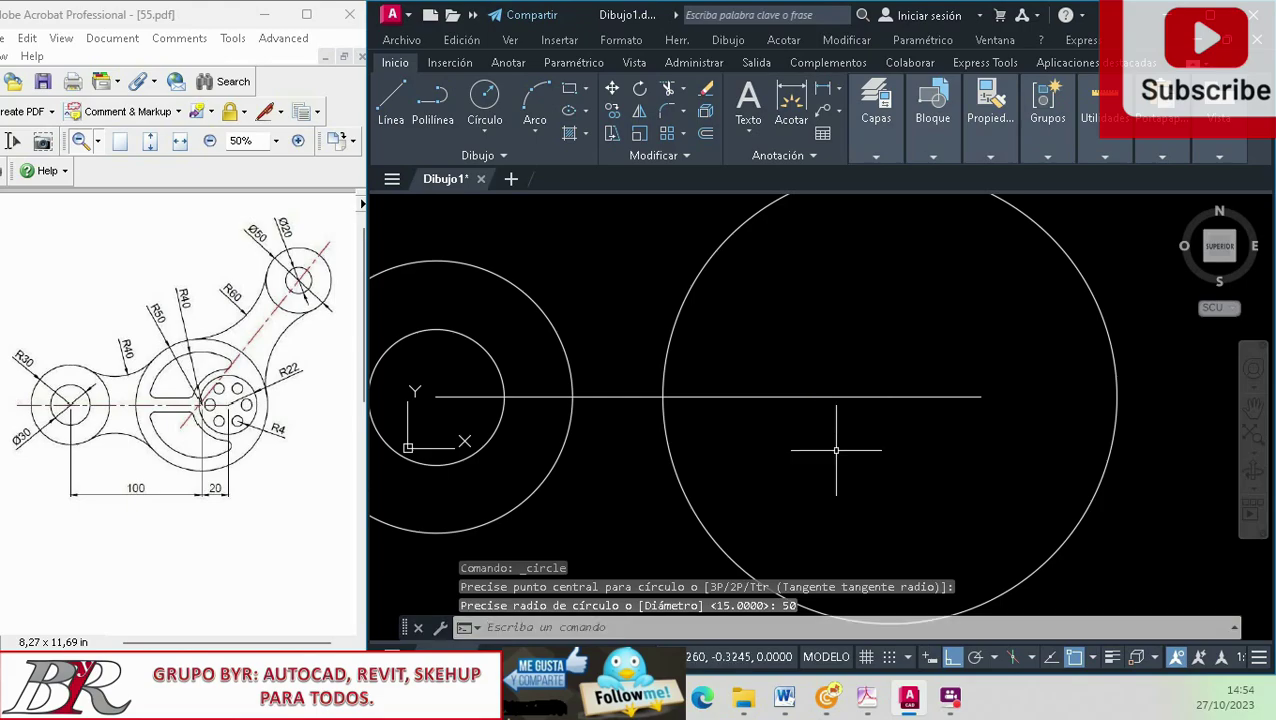
pyautogui.press('Return')
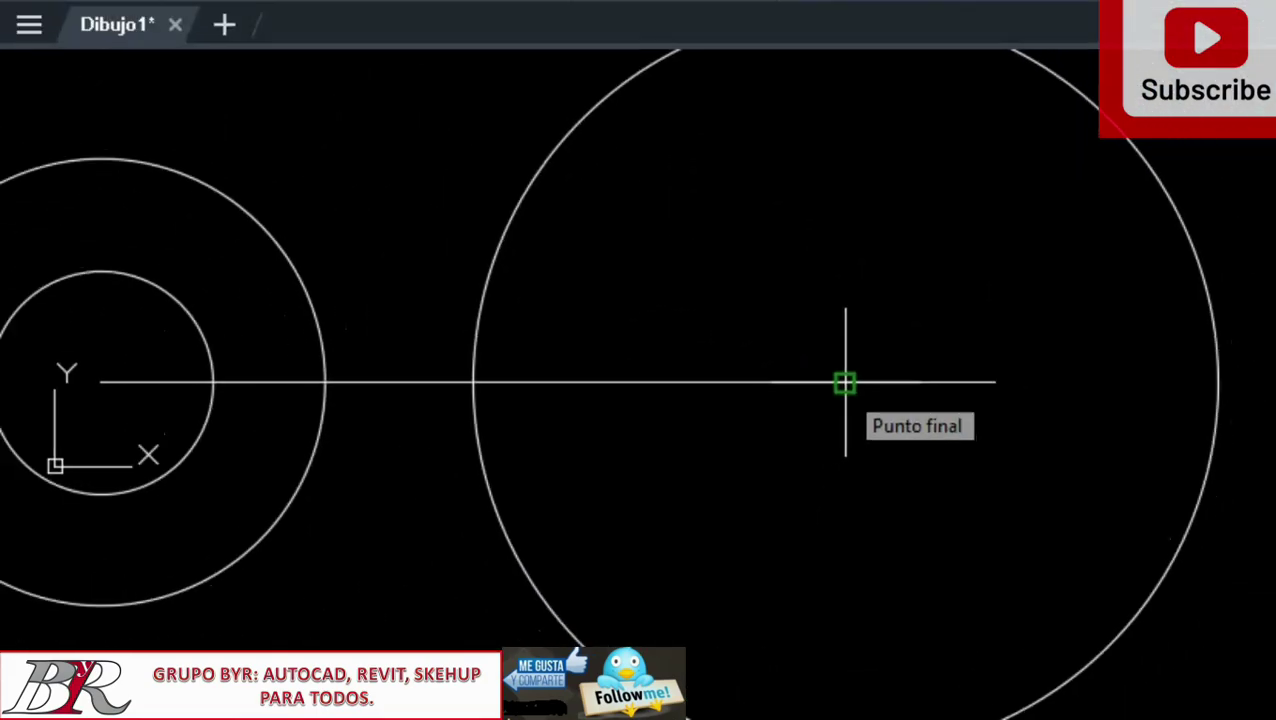
# Add a concentric R40 circle at the same 100-unit endpoint
pyautogui.click(890, 397)
pyautogui.write('40')
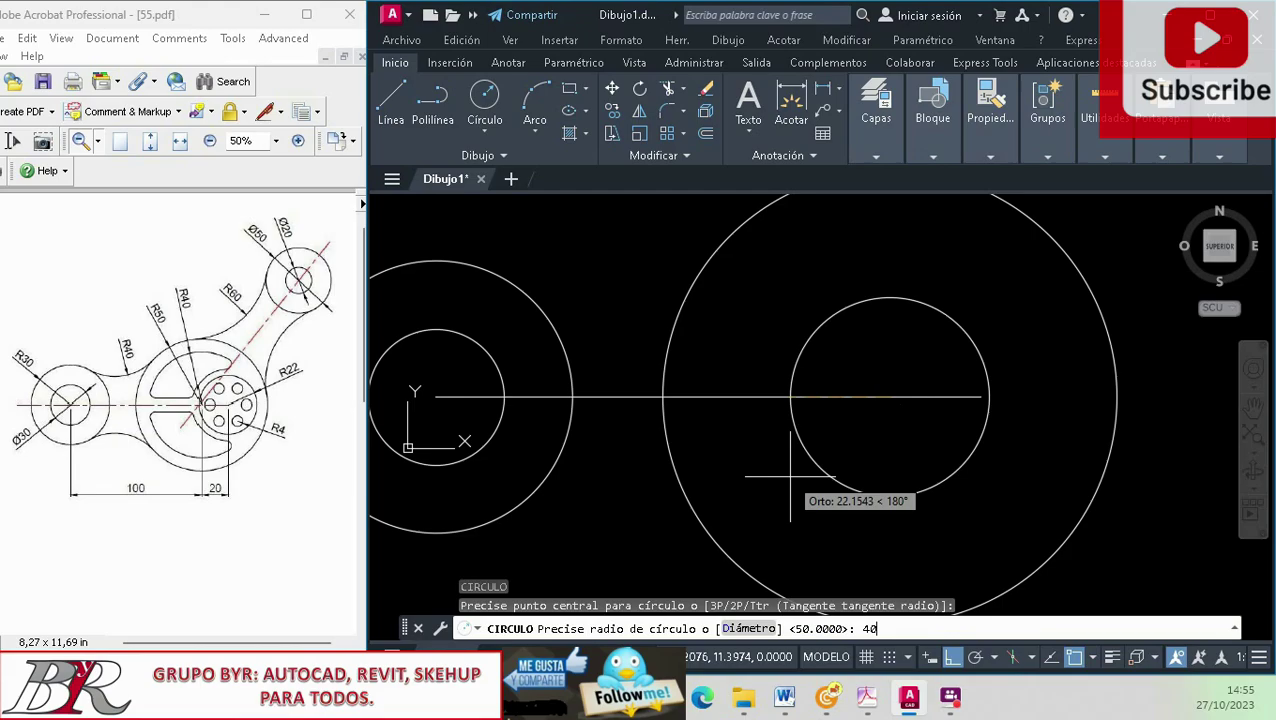
pyautogui.press('Return')
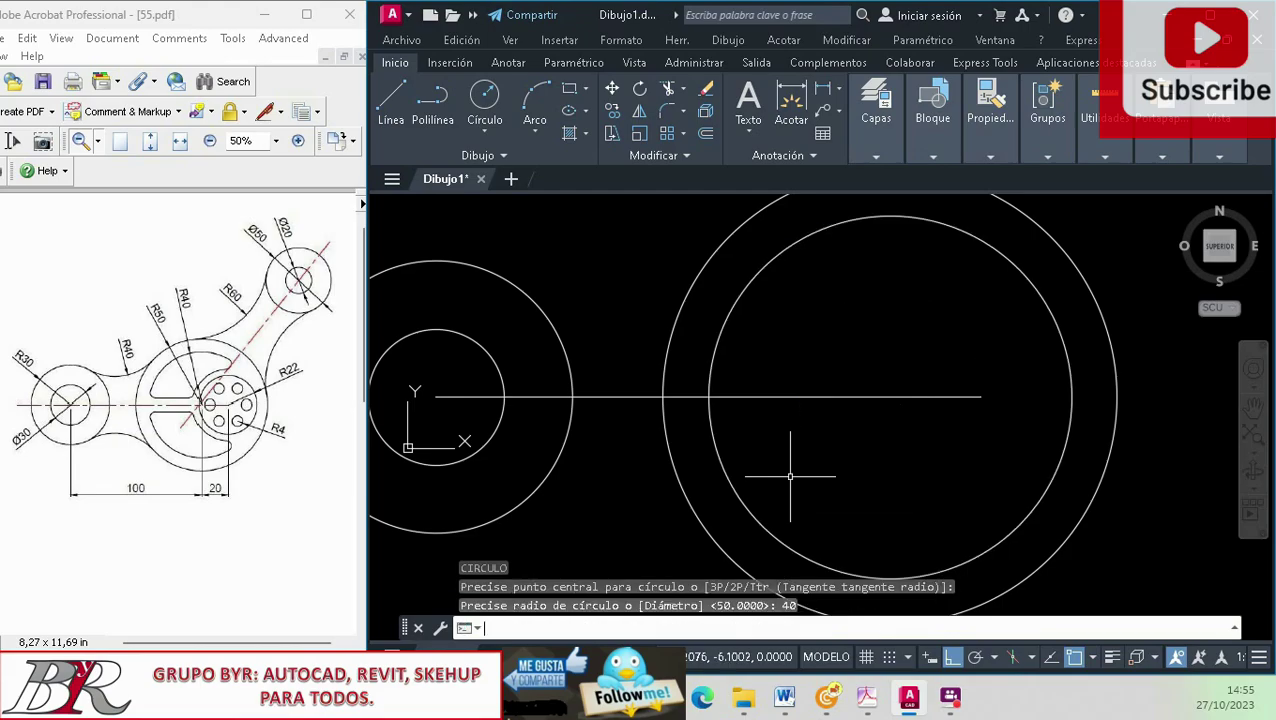
pyautogui.scroll(-2, 790, 477)
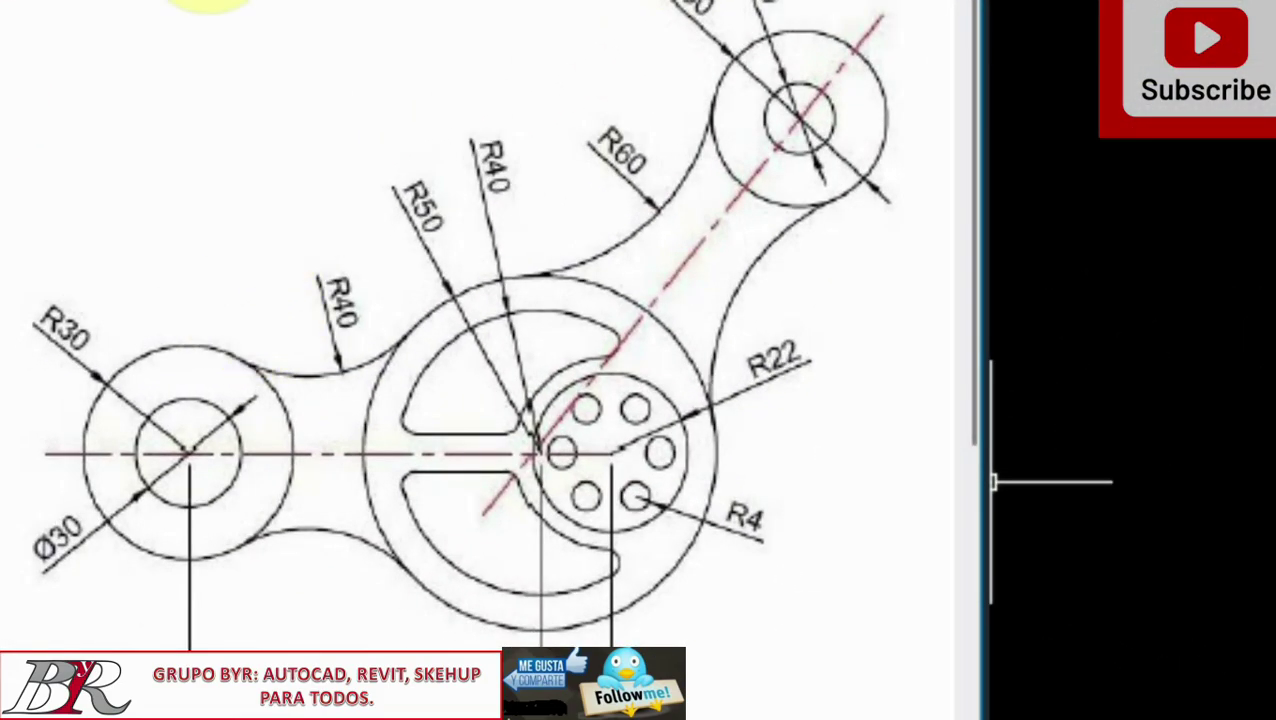
# Open and close Acrobat's Pan & Zoom overview, then zoom the reference drawing out
pyautogui.rightClick(224, 3)
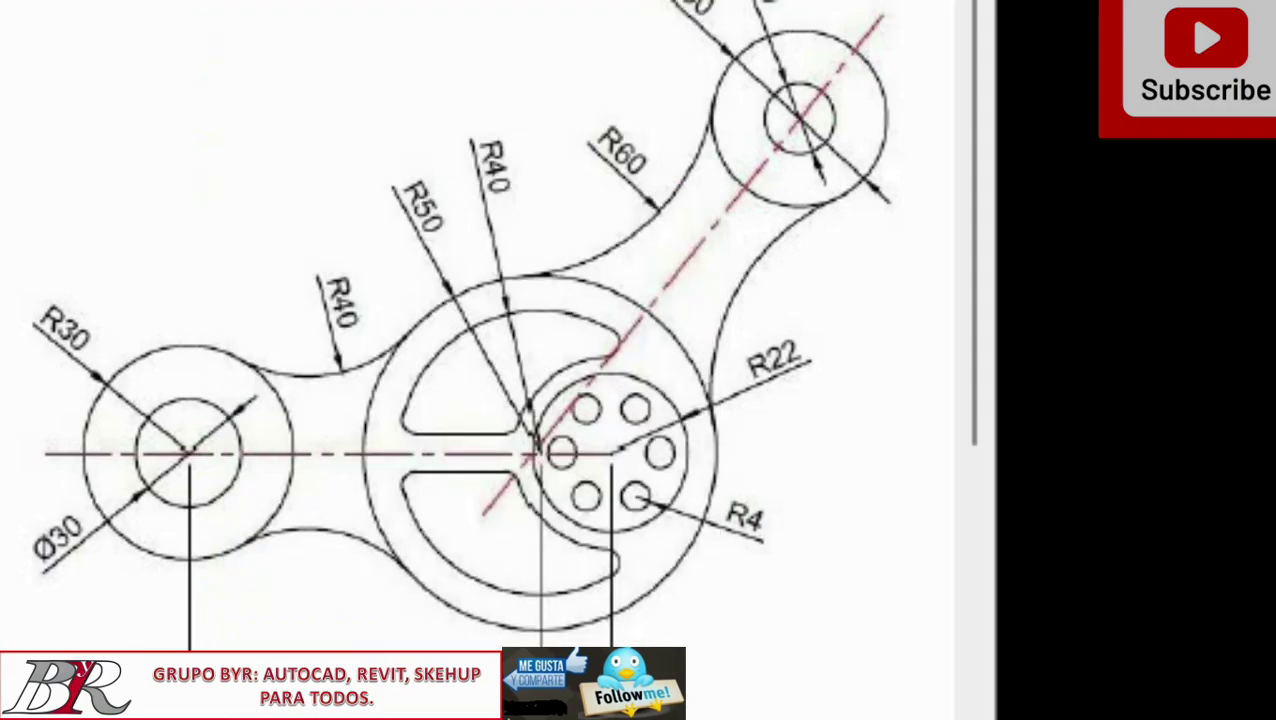
pyautogui.click(210, 2)
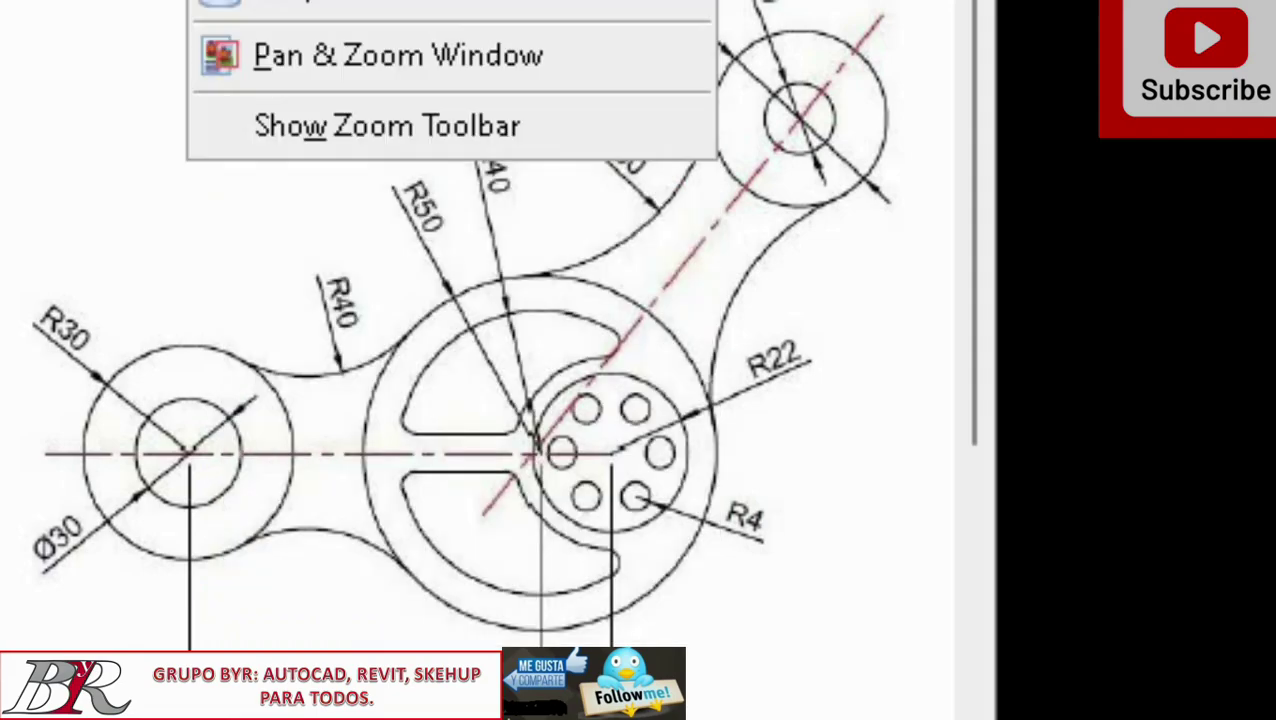
pyautogui.click(330, 55)
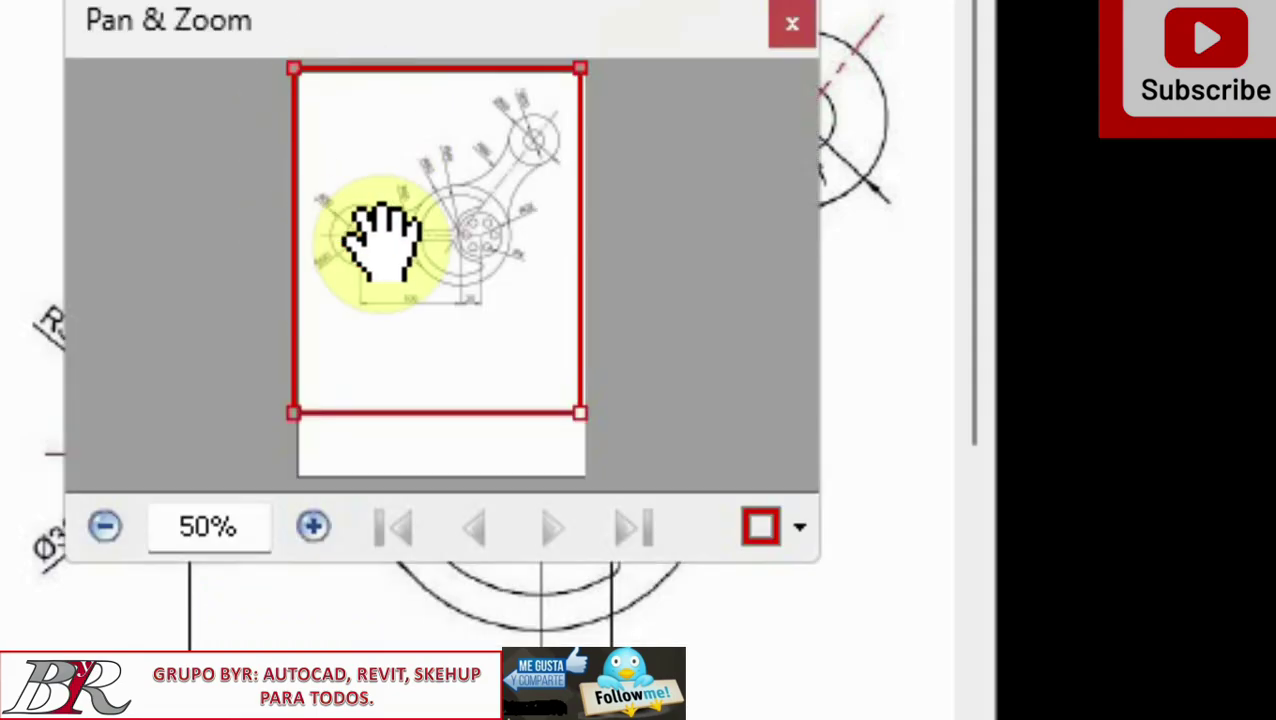
pyautogui.click(793, 24)
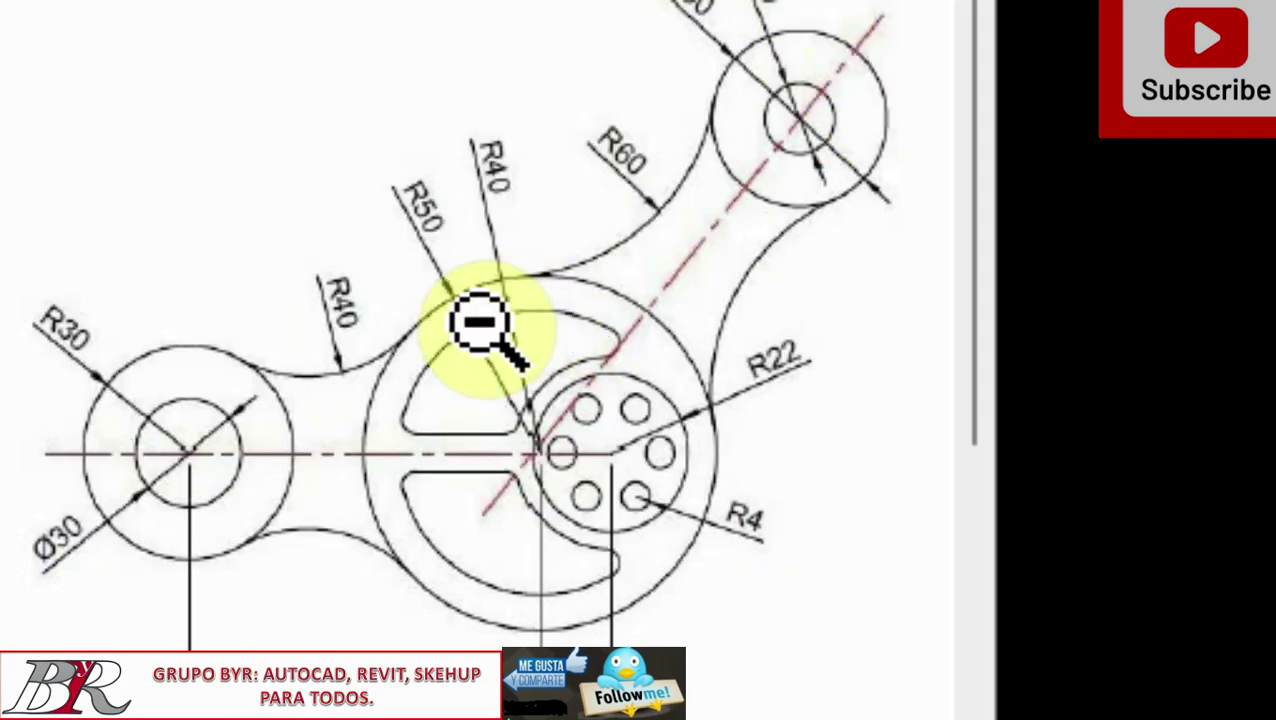
pyautogui.click(360, 356)
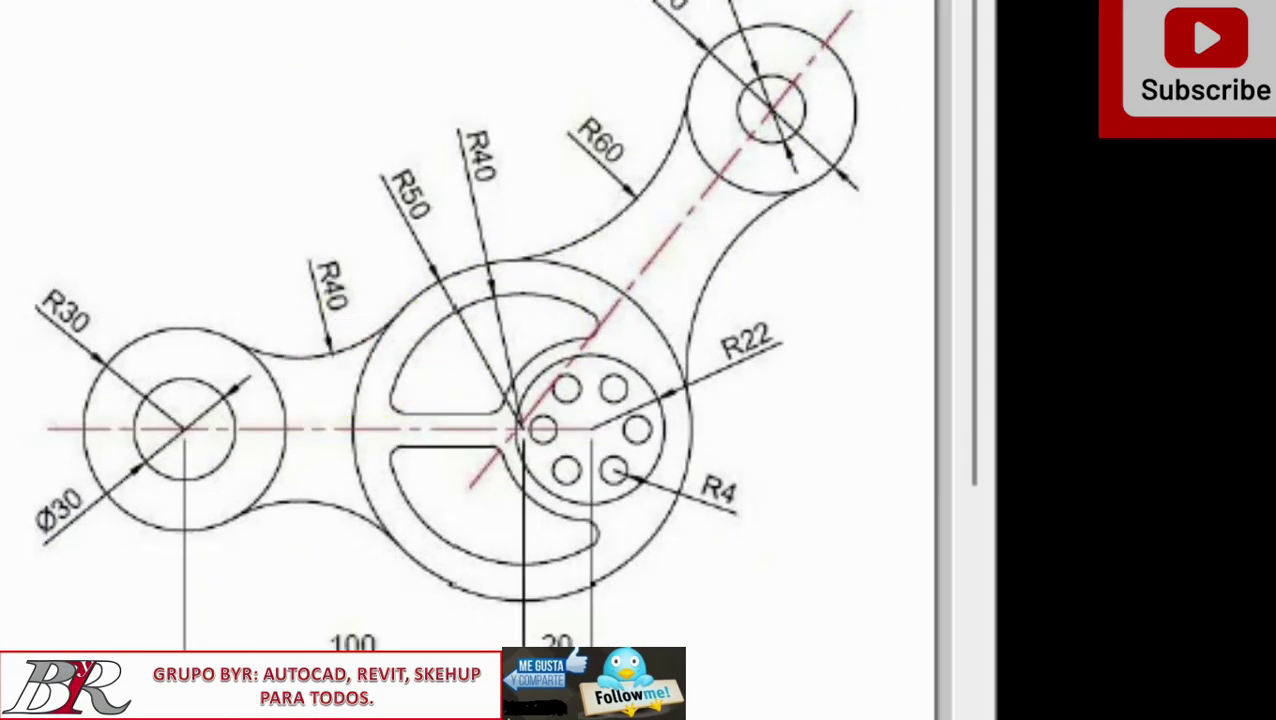
# Zoom the reference PDF in around the R40 arc linking the R30 circle and the wheel
pyautogui.click(210, 2)
pyautogui.click(300, 2)
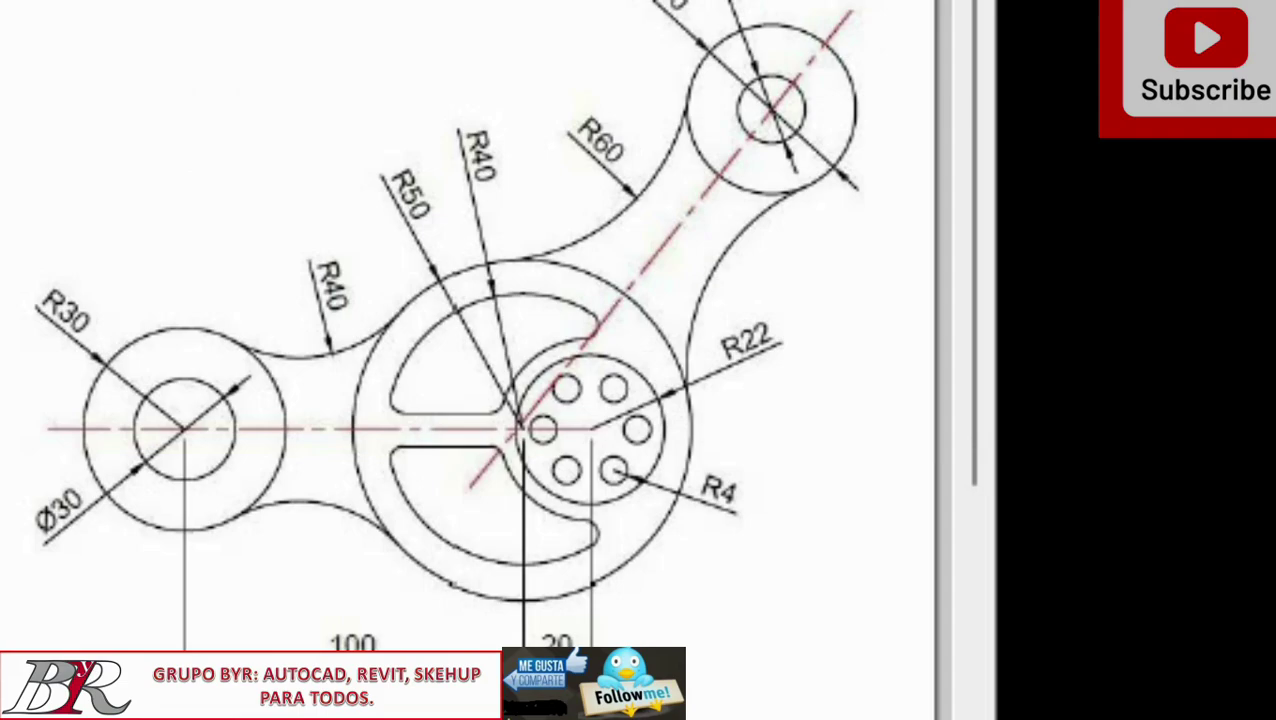
pyautogui.click(256, 256)
pyautogui.click(307, 368)
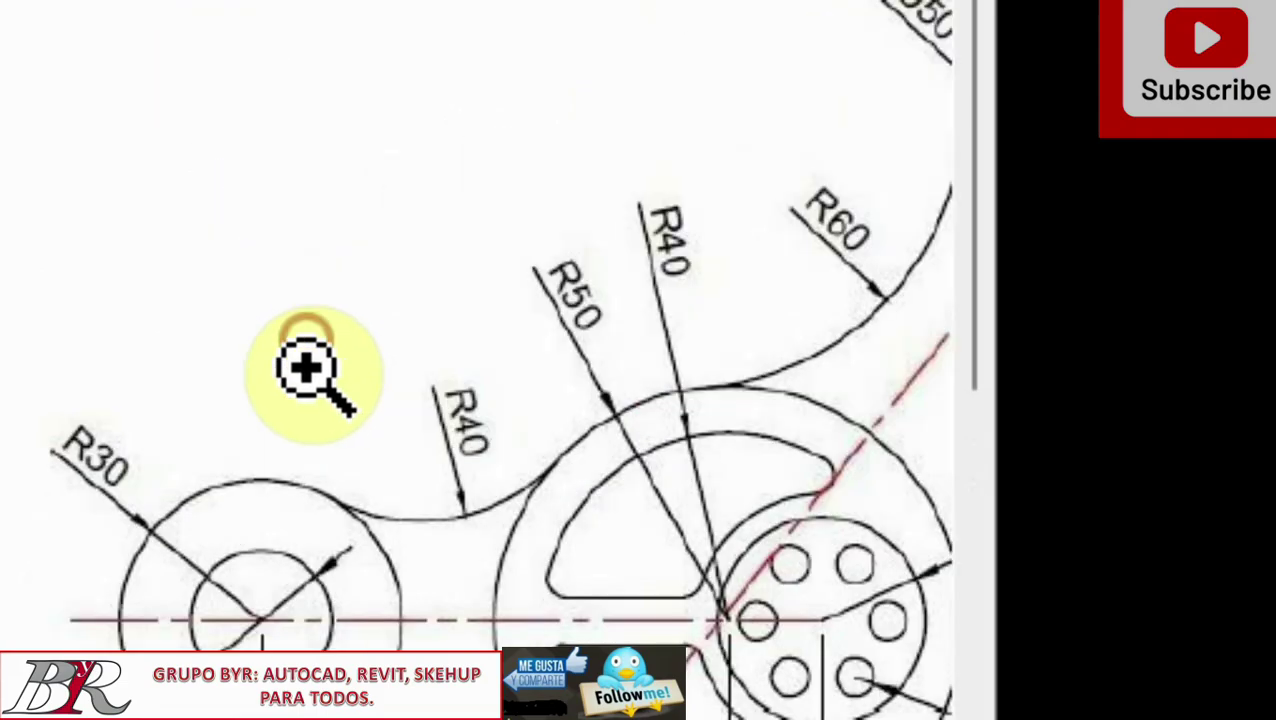
pyautogui.rightClick(458, 515)
pyautogui.press('Escape')
pyautogui.scroll(-2, 484, 527)
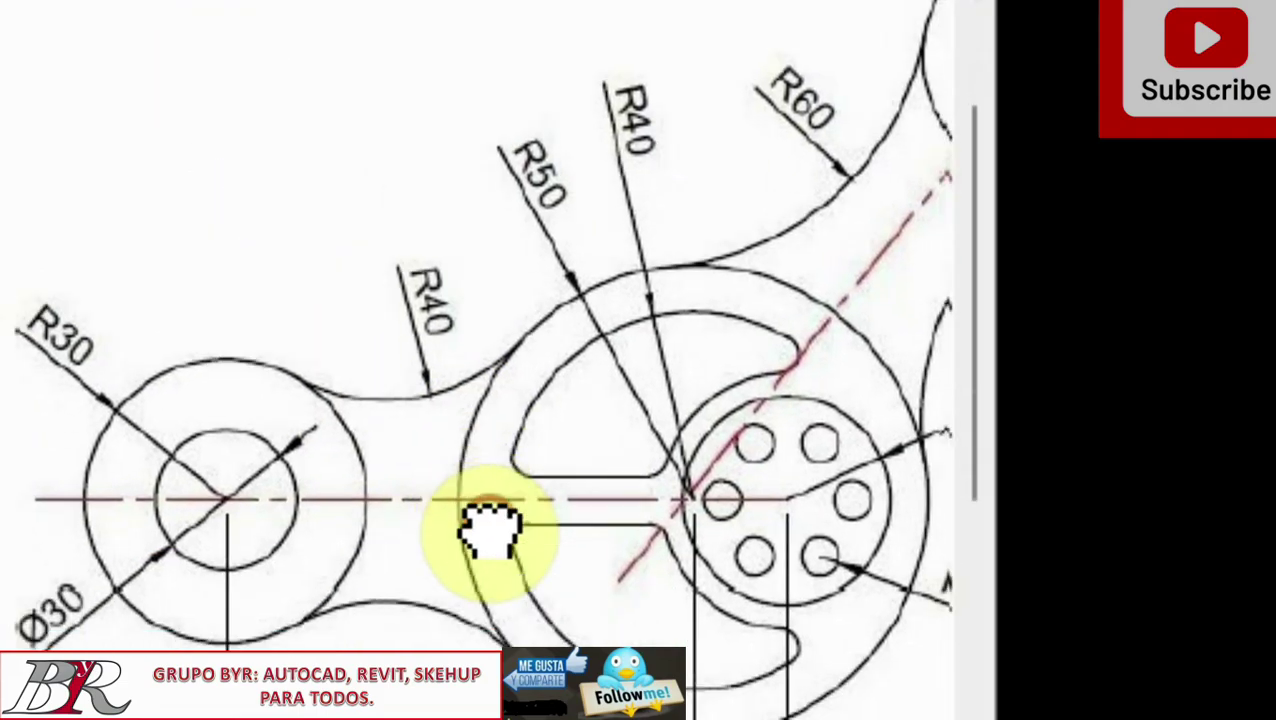
pyautogui.scroll(-3, 450, 270)
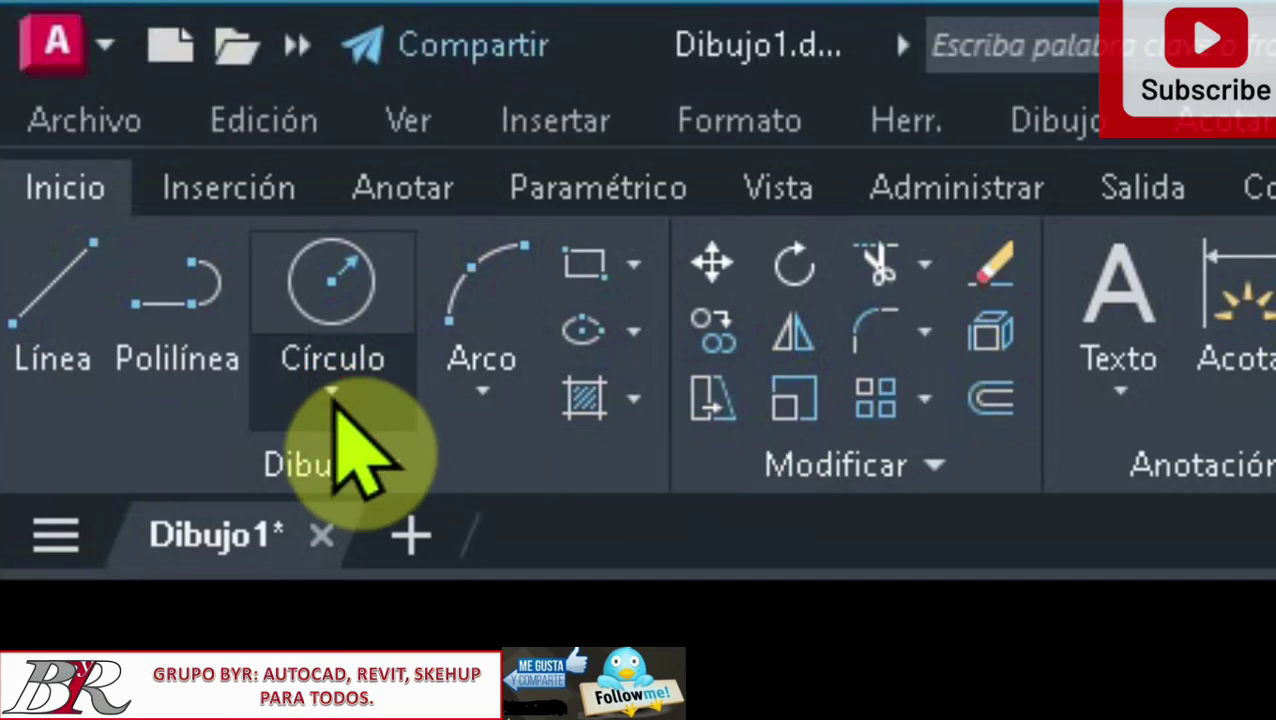
# Draw a radius-40 circle above, tangent to the R30 circle and the R50 circle (Tan, Tan, Radio)
pyautogui.click(333, 392)
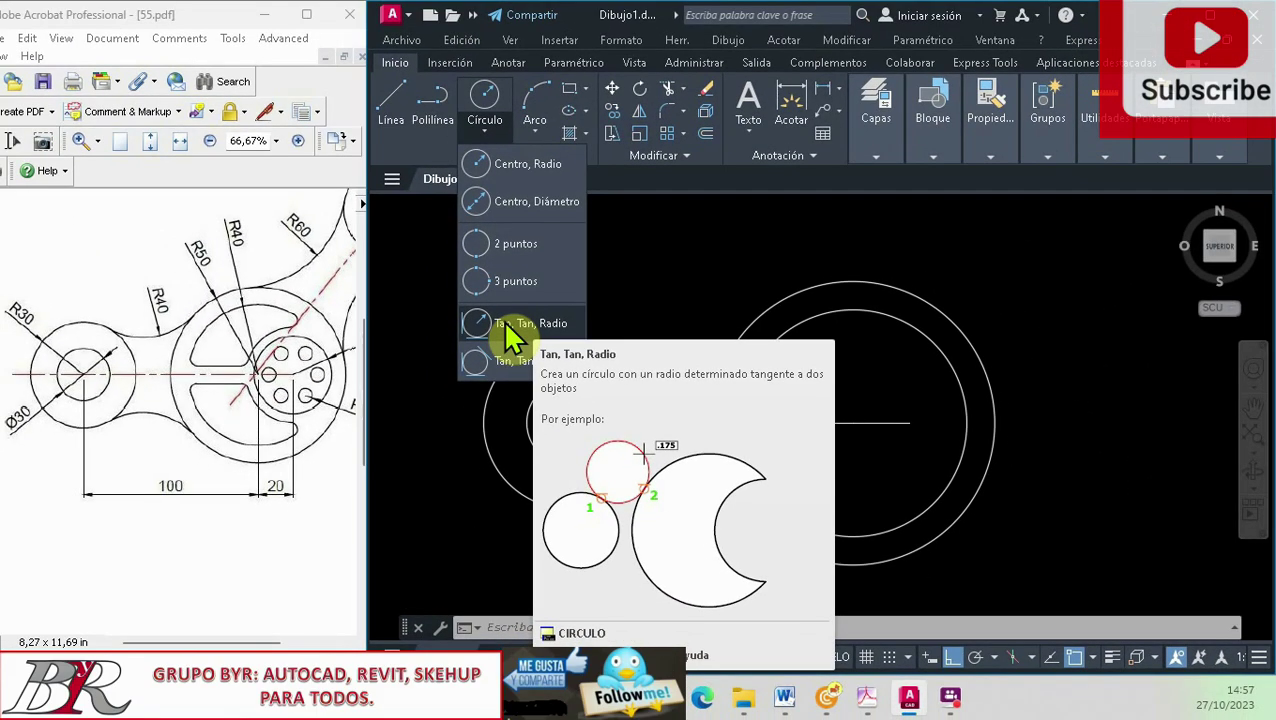
pyautogui.click(507, 326)
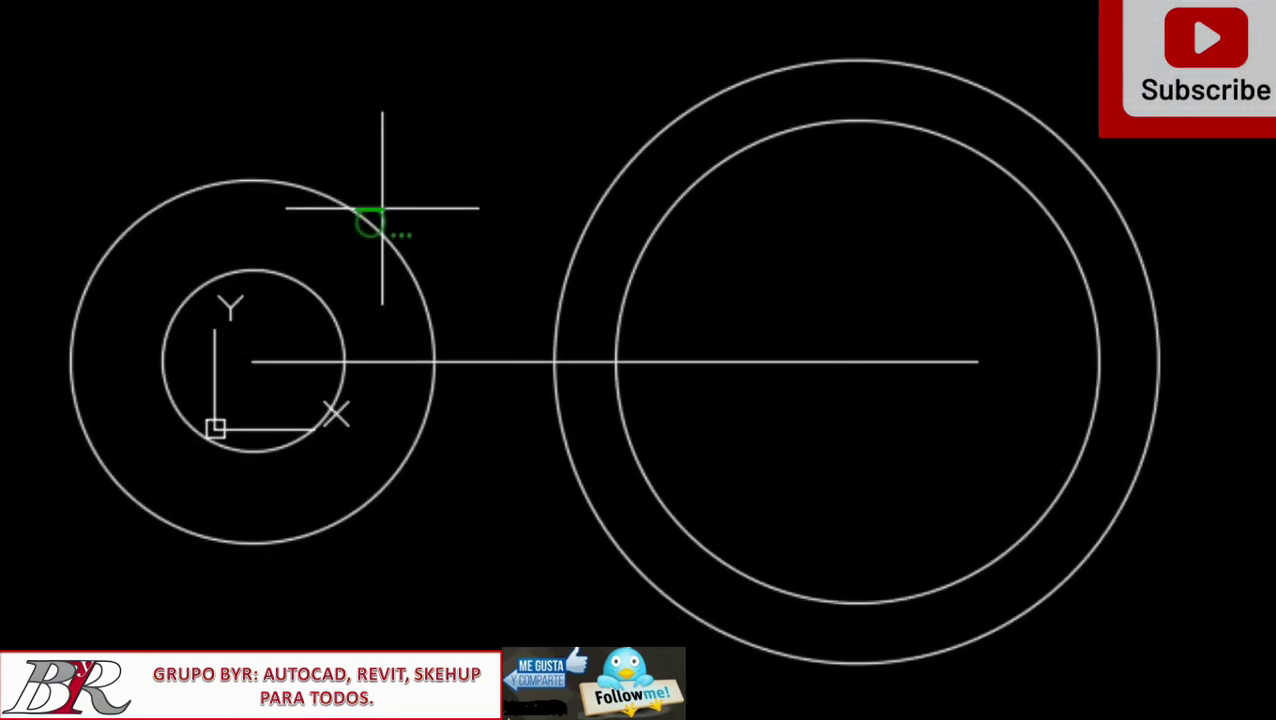
pyautogui.scroll(3, 381, 209)
pyautogui.scroll(1, 381, 209)
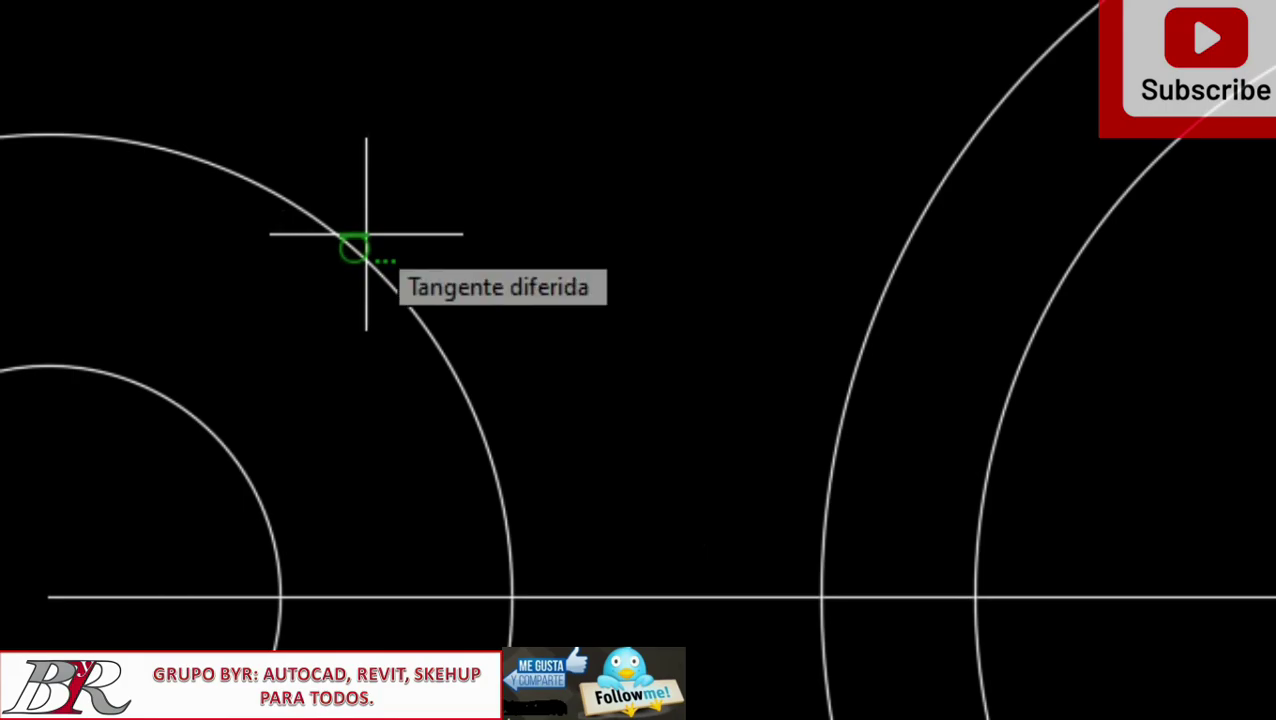
pyautogui.scroll(-2, 366, 234)
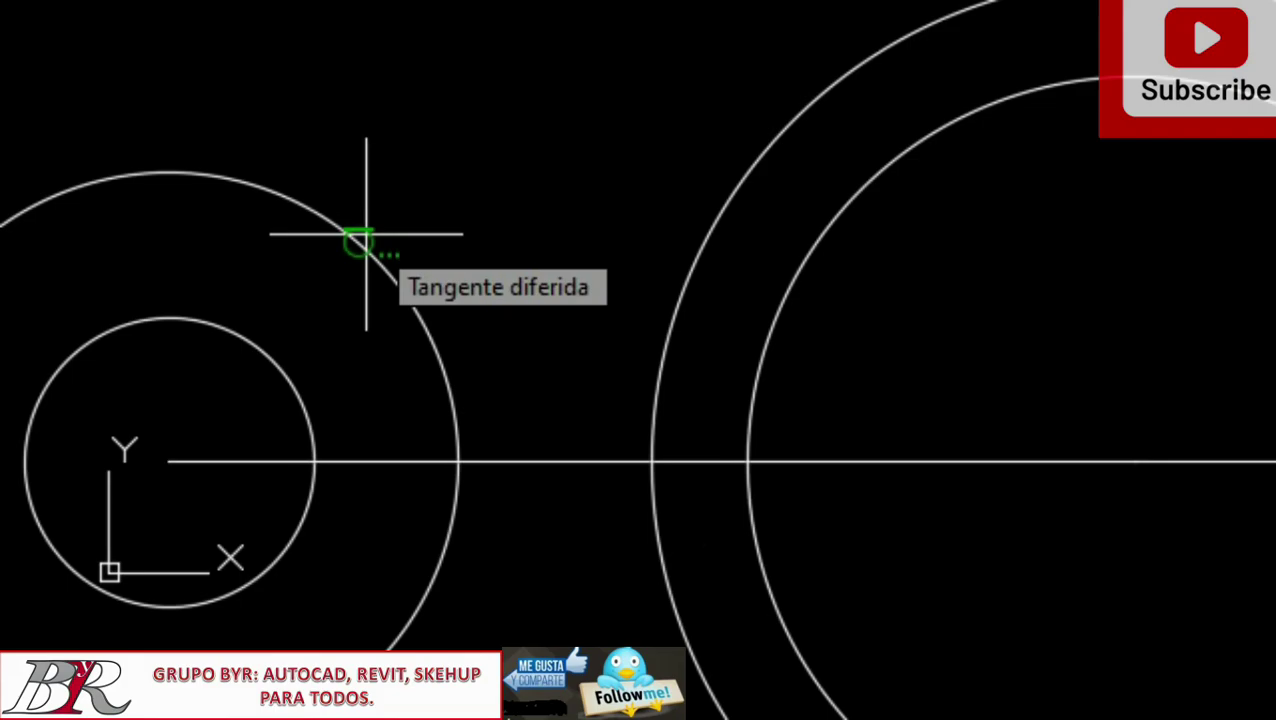
pyautogui.scroll(-4, 366, 234)
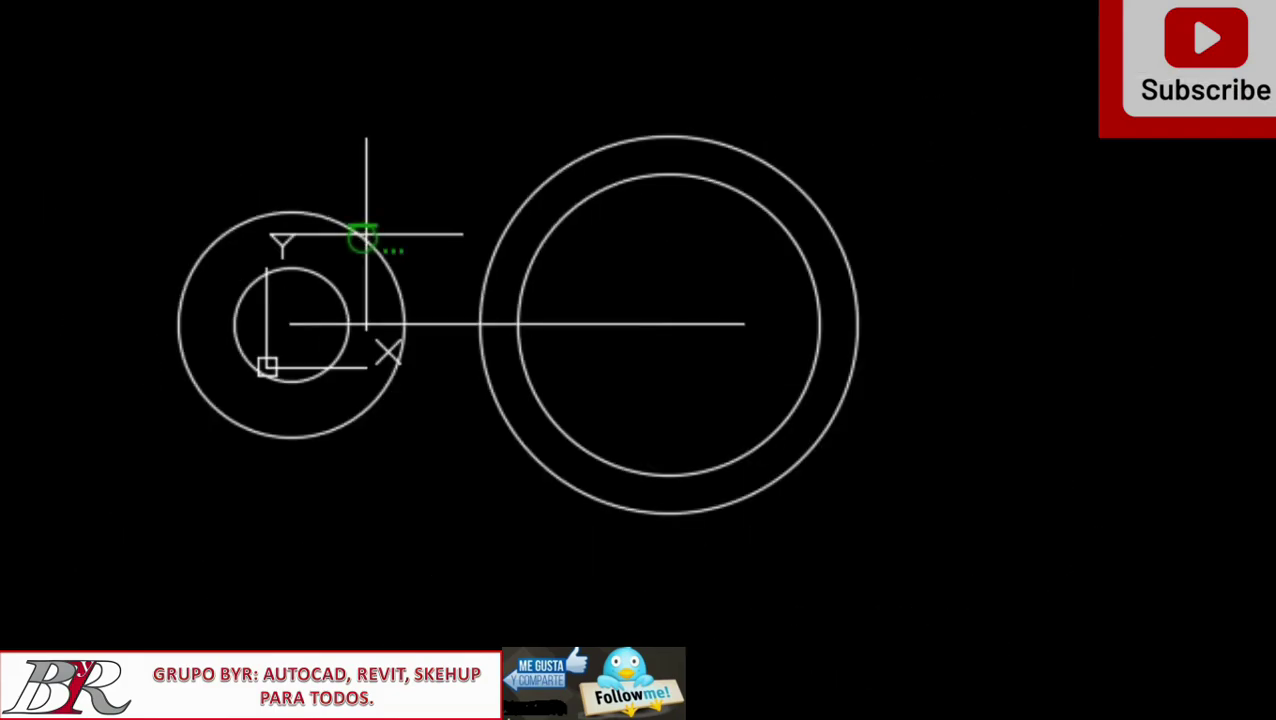
pyautogui.click(512, 197)
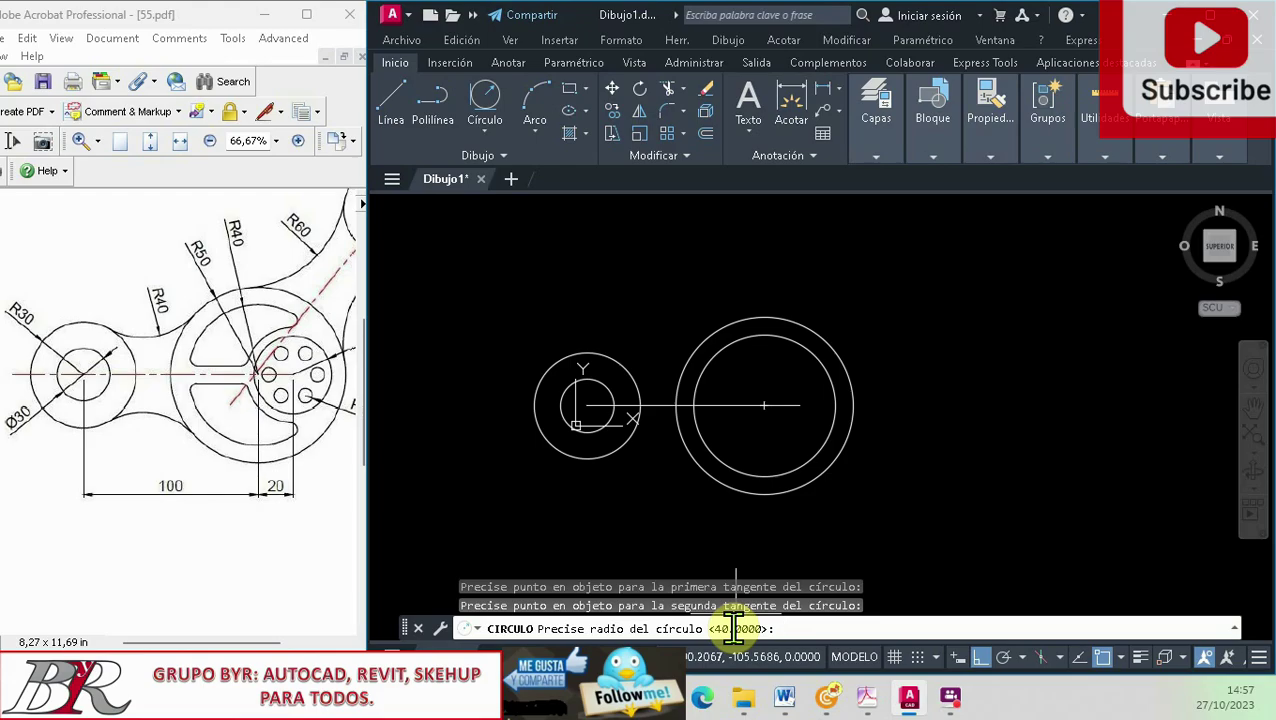
pyautogui.press('Return')
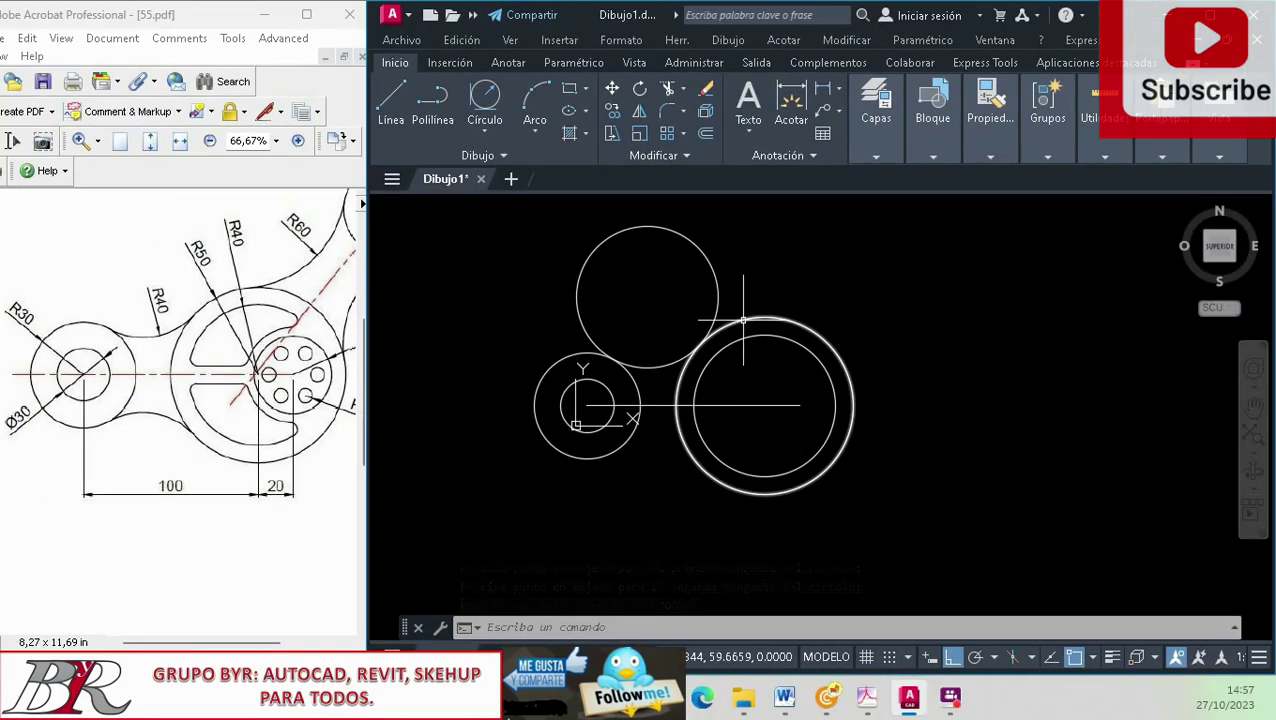
# Draw a matching radius-40 circle below, tangent to the undersides of the R30 and R50 circles
pyautogui.click(486, 131)
pyautogui.click(531, 323)
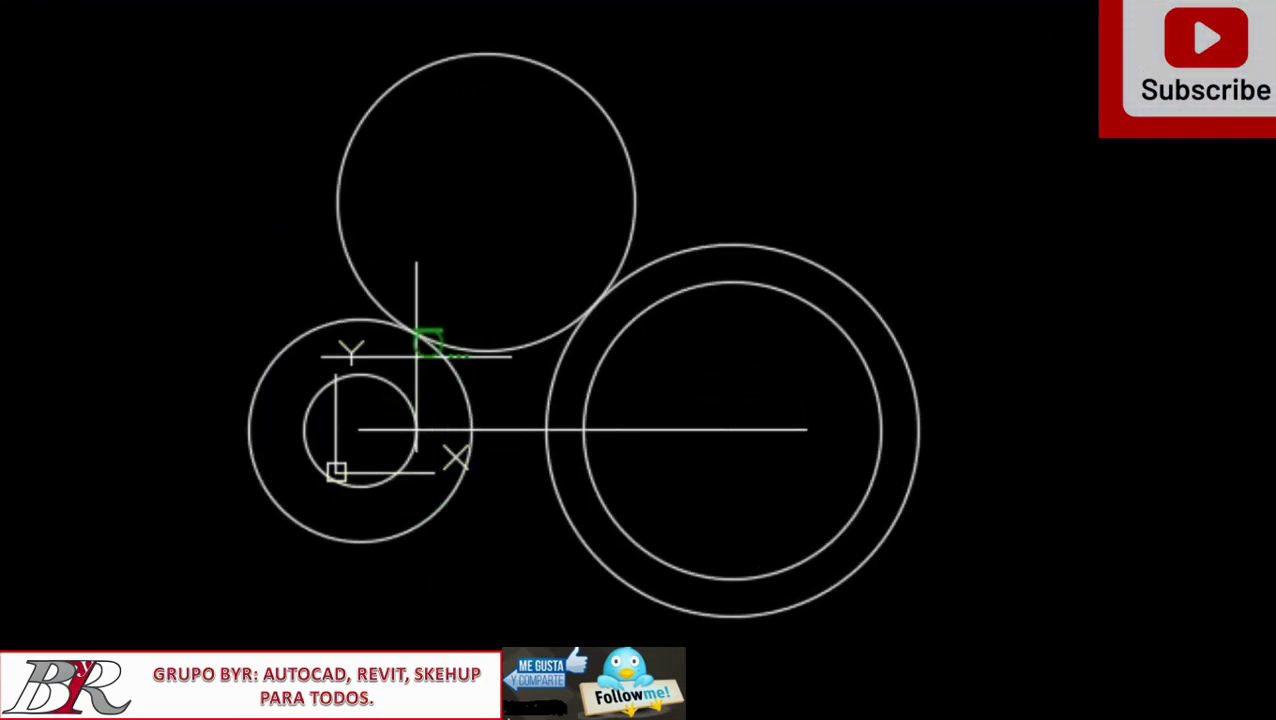
pyautogui.click(411, 331)
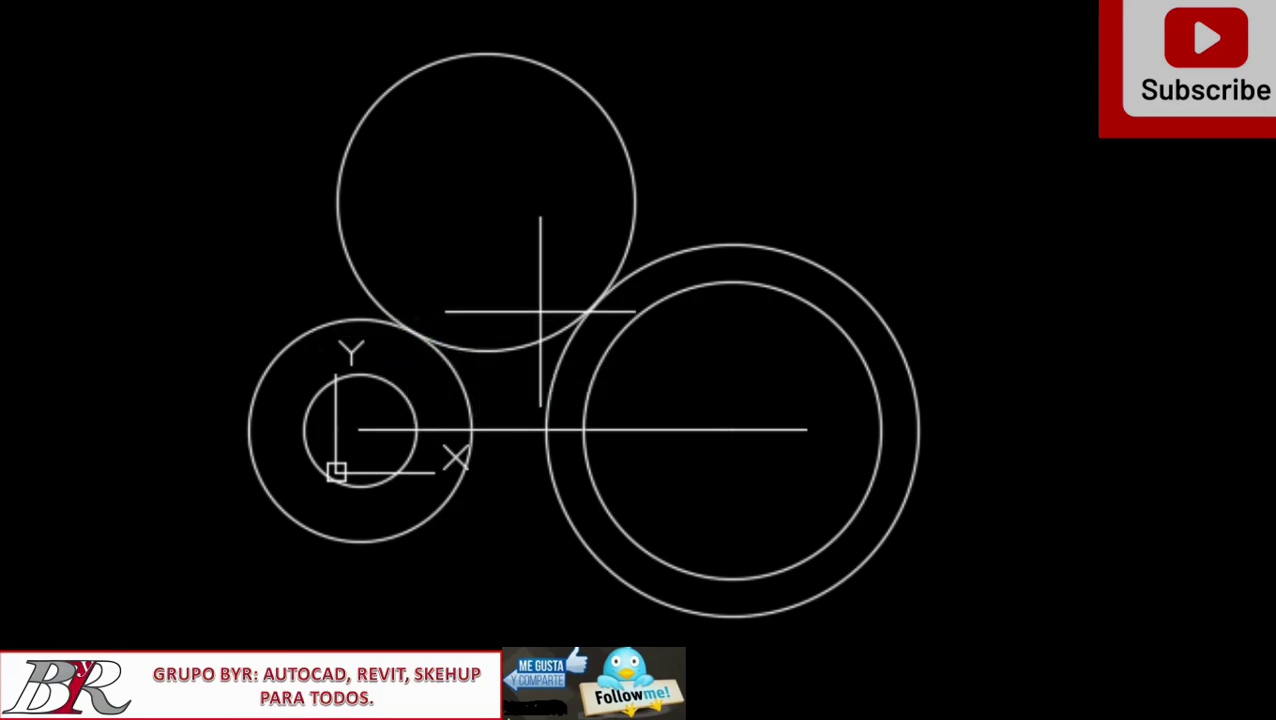
pyautogui.click(612, 277)
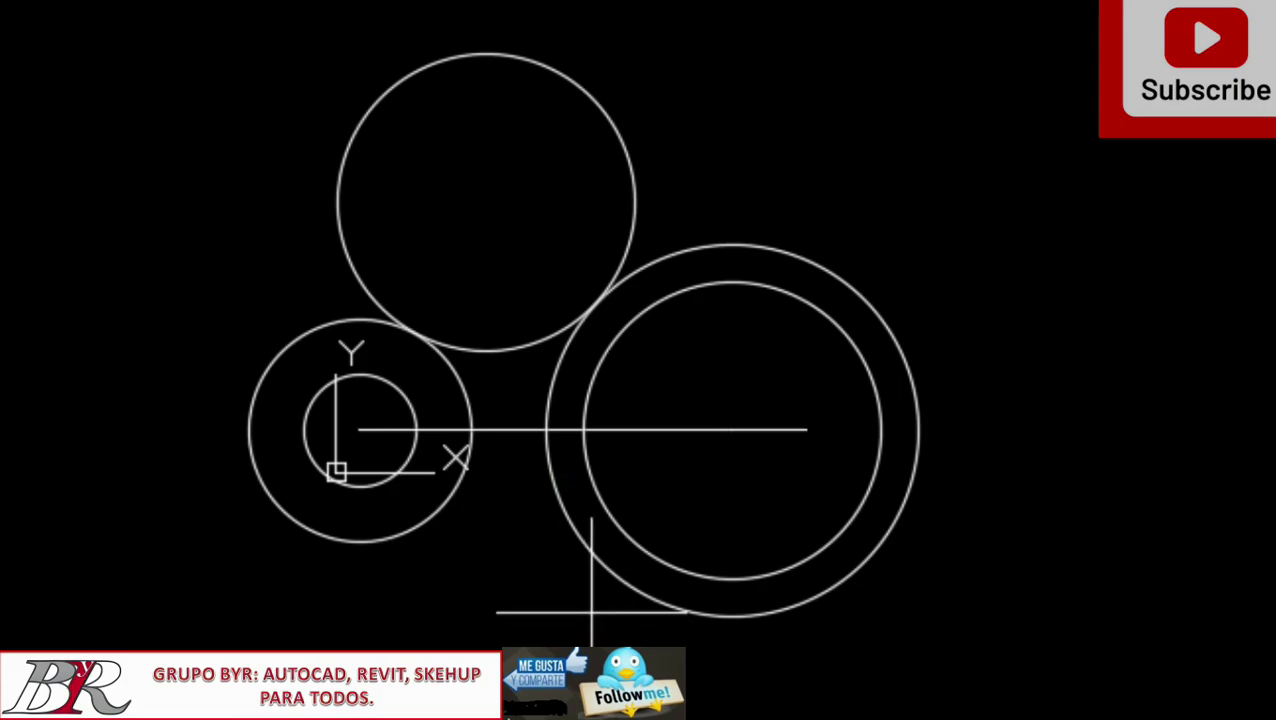
pyautogui.click(403, 552)
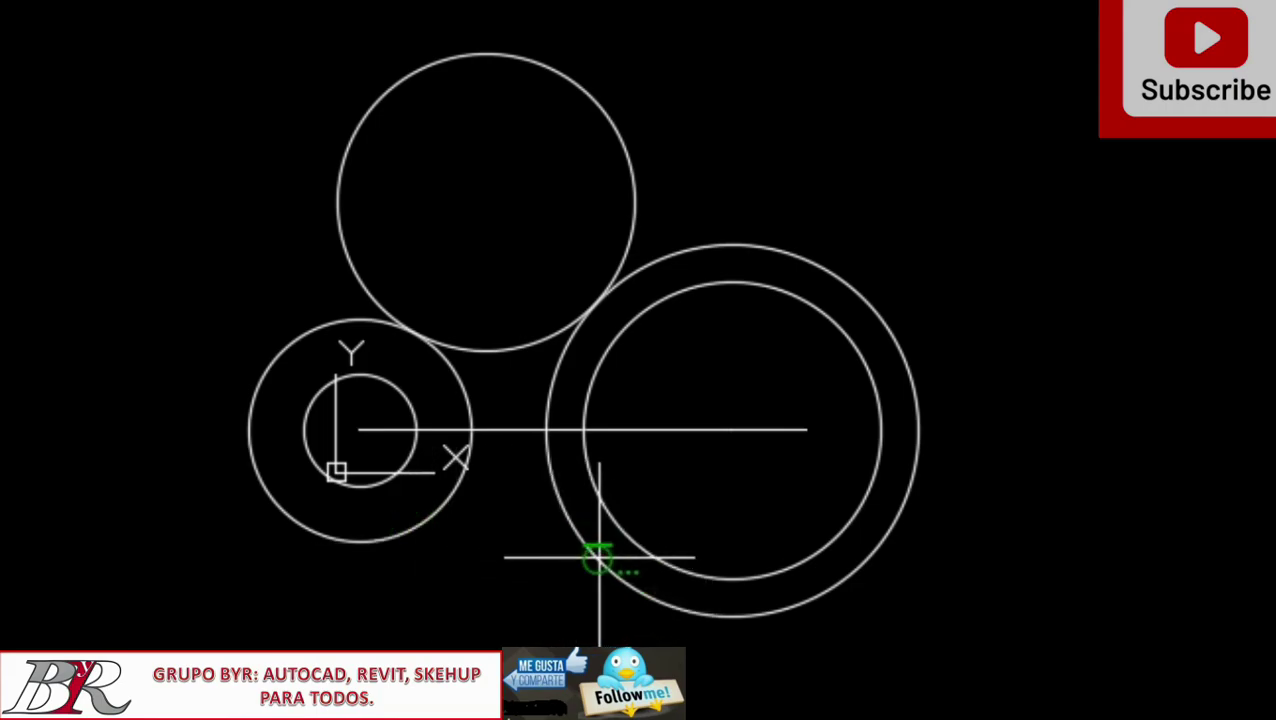
pyautogui.click(393, 537)
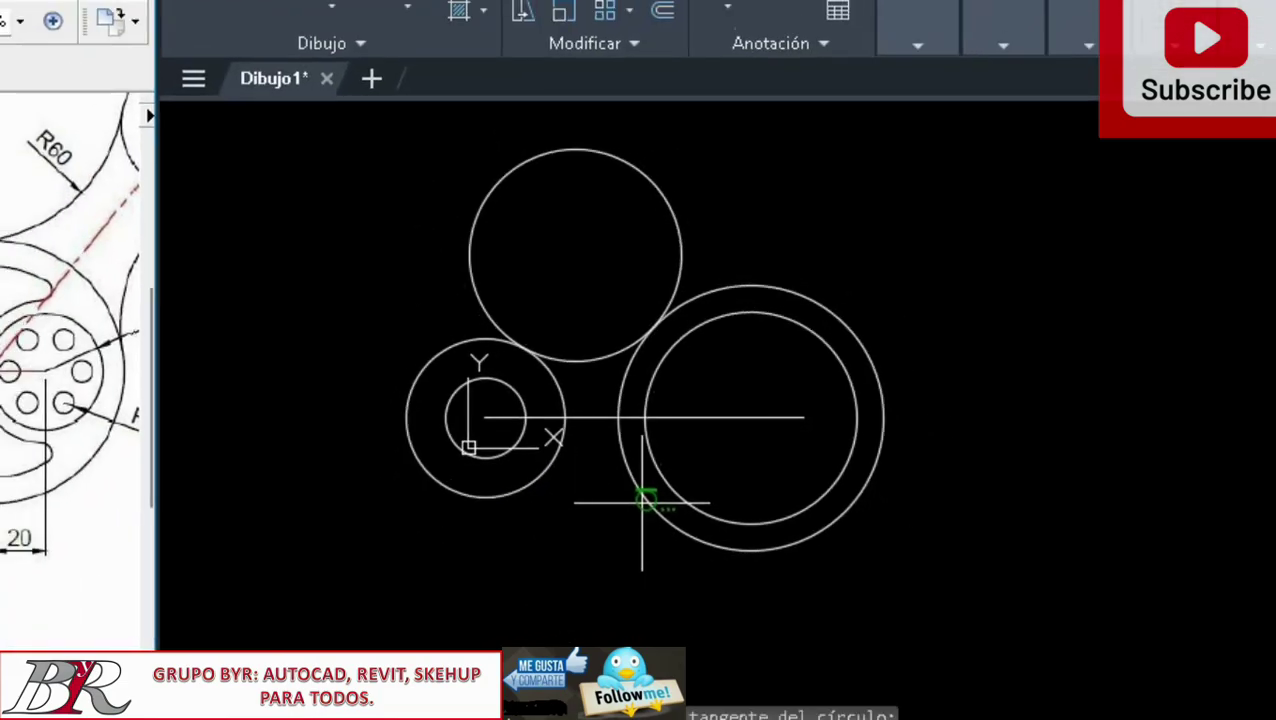
pyautogui.click(643, 501)
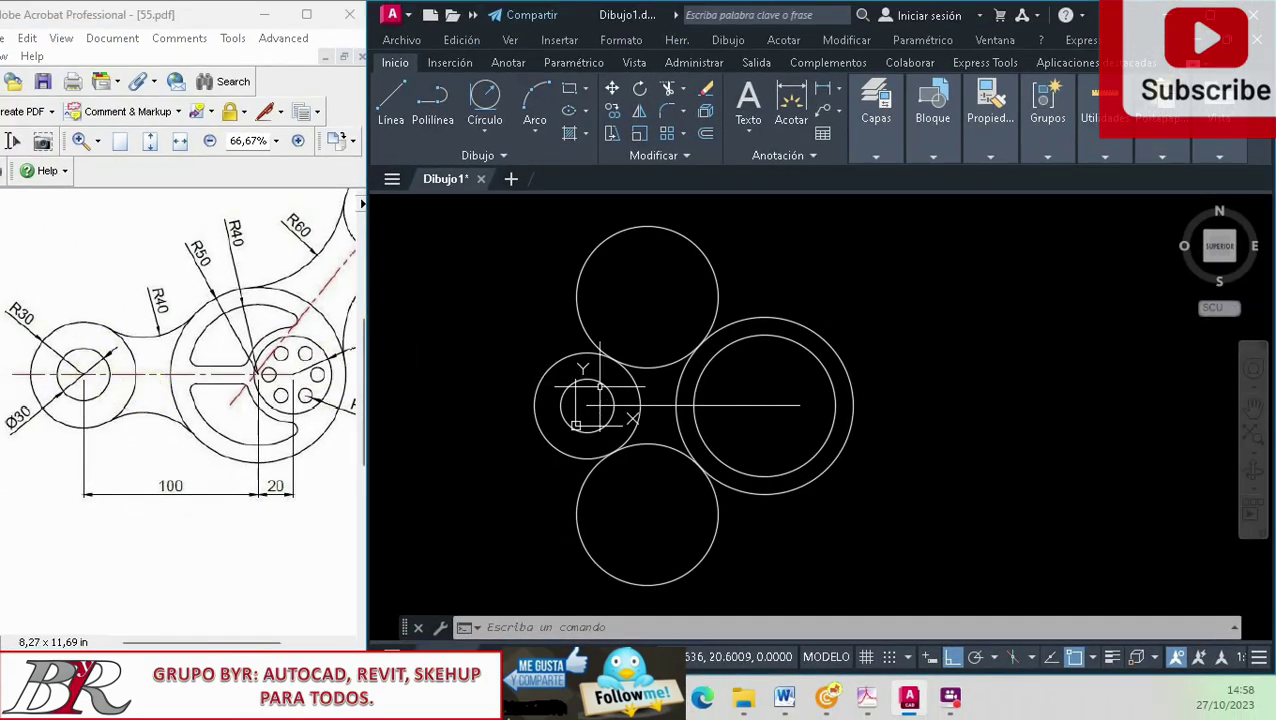
pyautogui.scroll(-2, 620, 390)
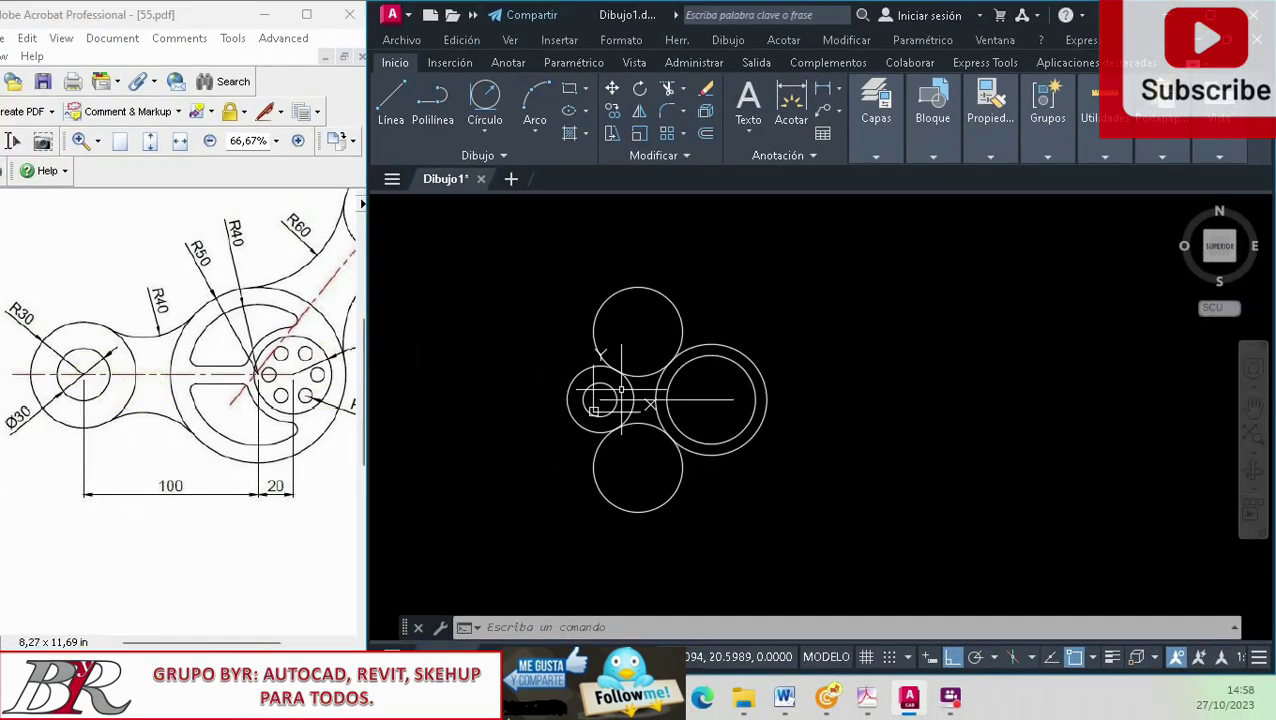
pyautogui.scroll(2, 621, 390)
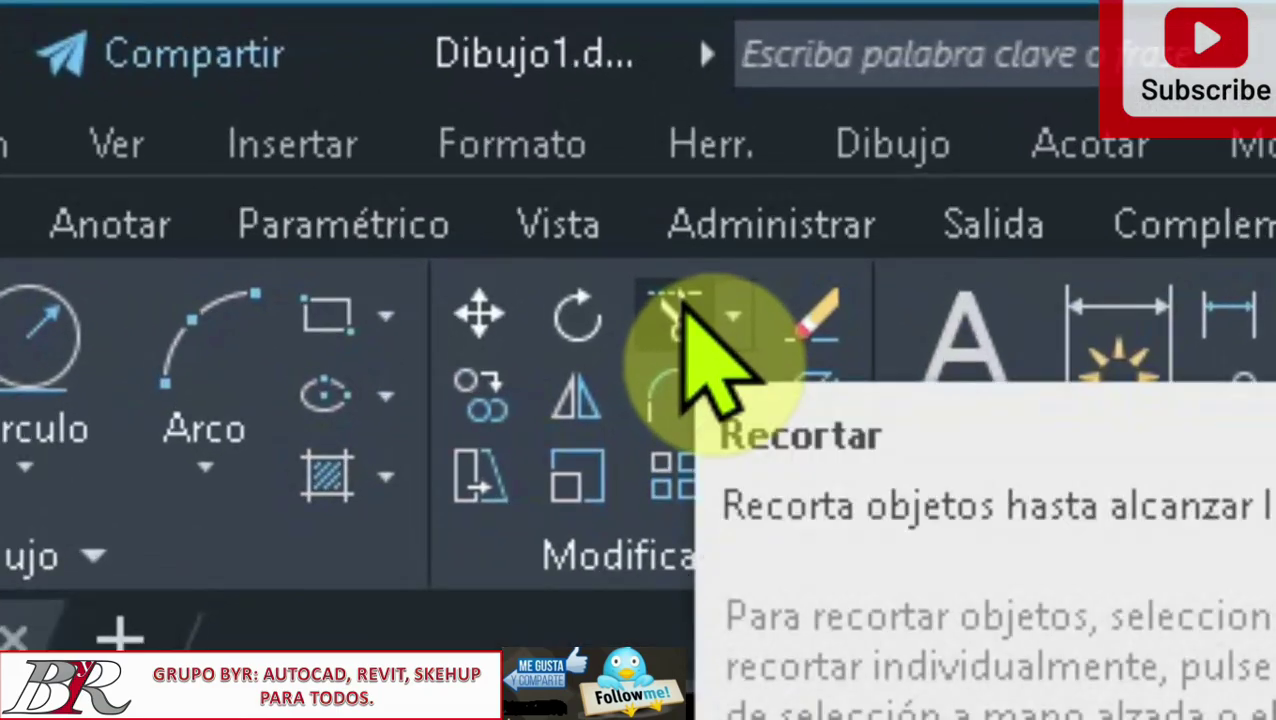
# Trim the outer parts of the top and bottom R40 circles, leaving concave connecting arcs
pyautogui.click(683, 305)
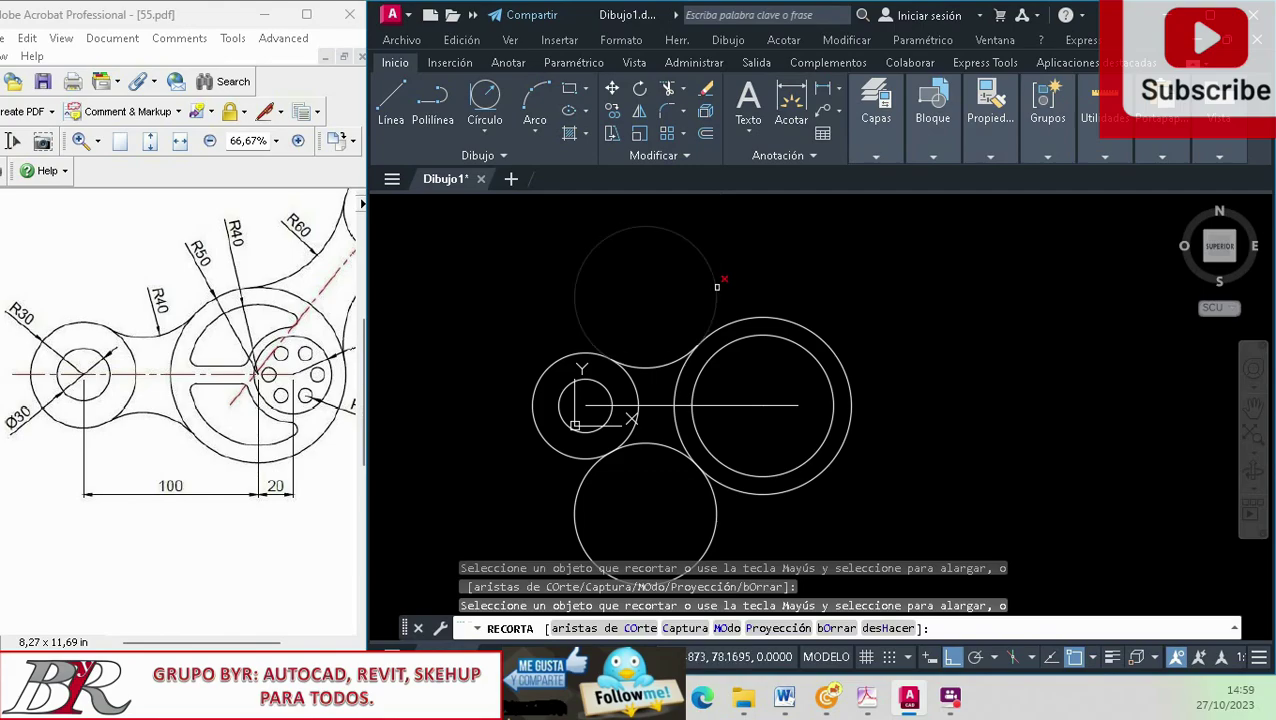
pyautogui.click(717, 287)
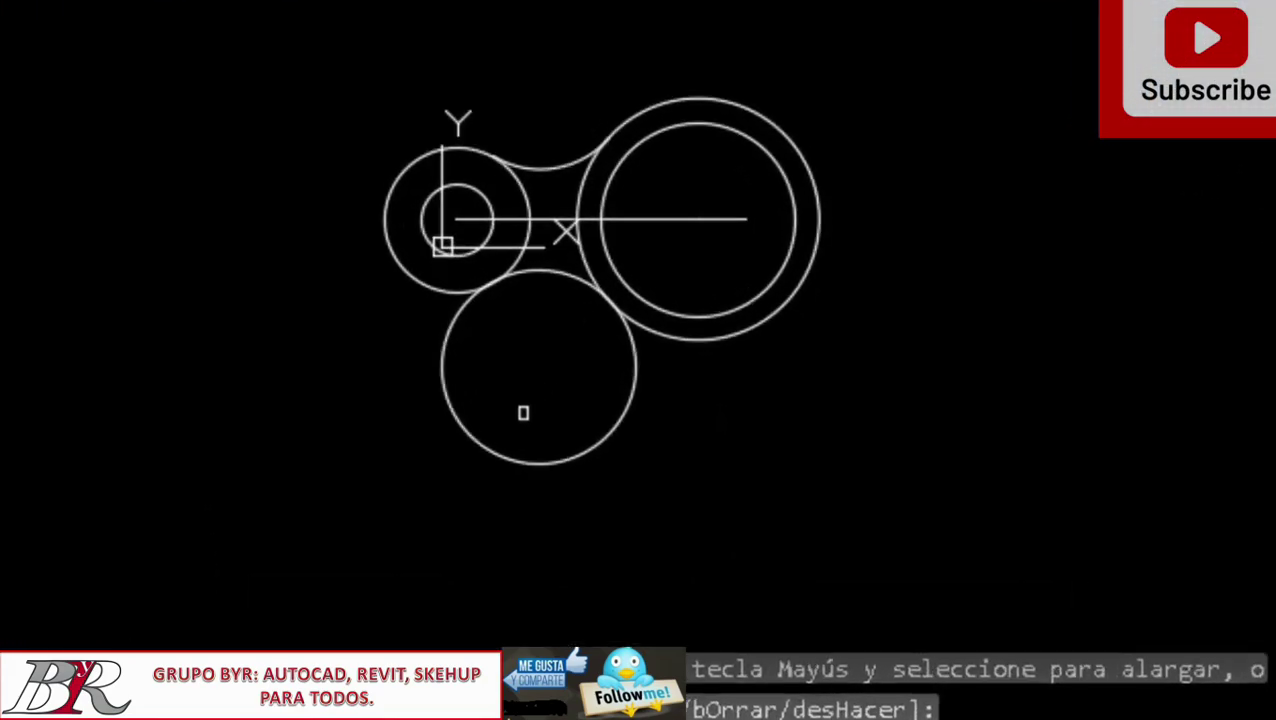
pyautogui.click(472, 445)
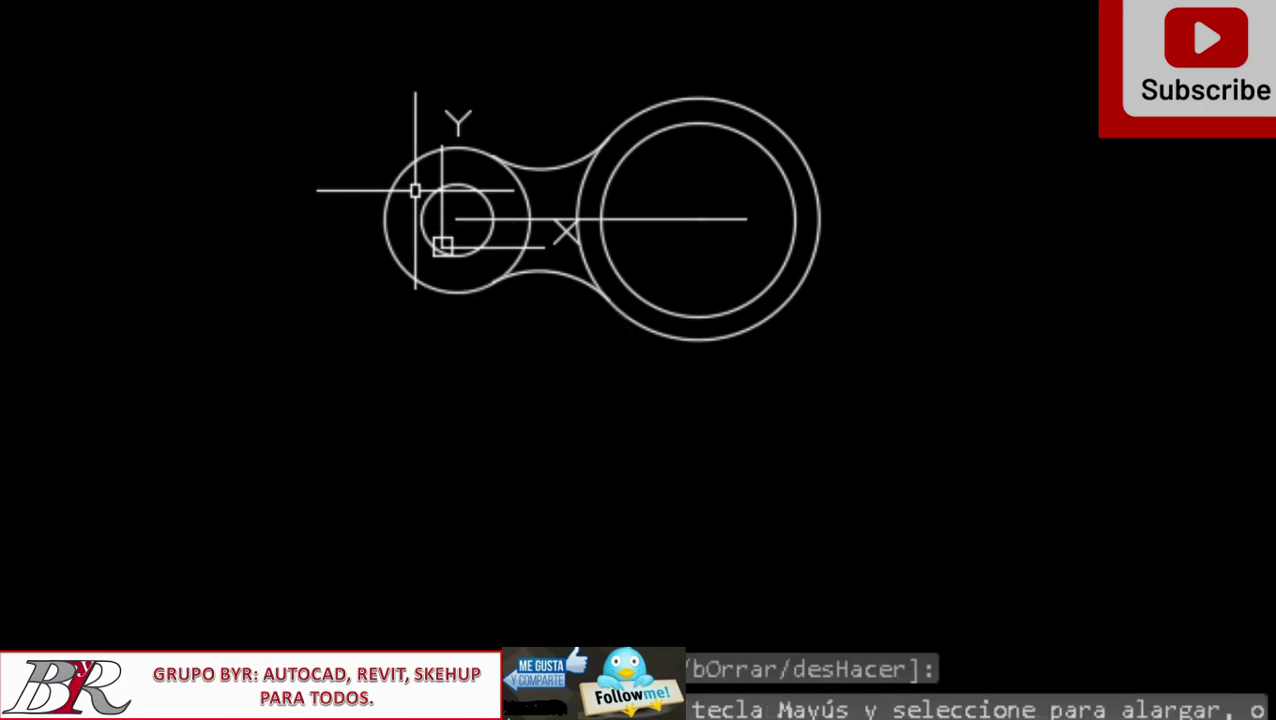
pyautogui.scroll(4, 417, 190)
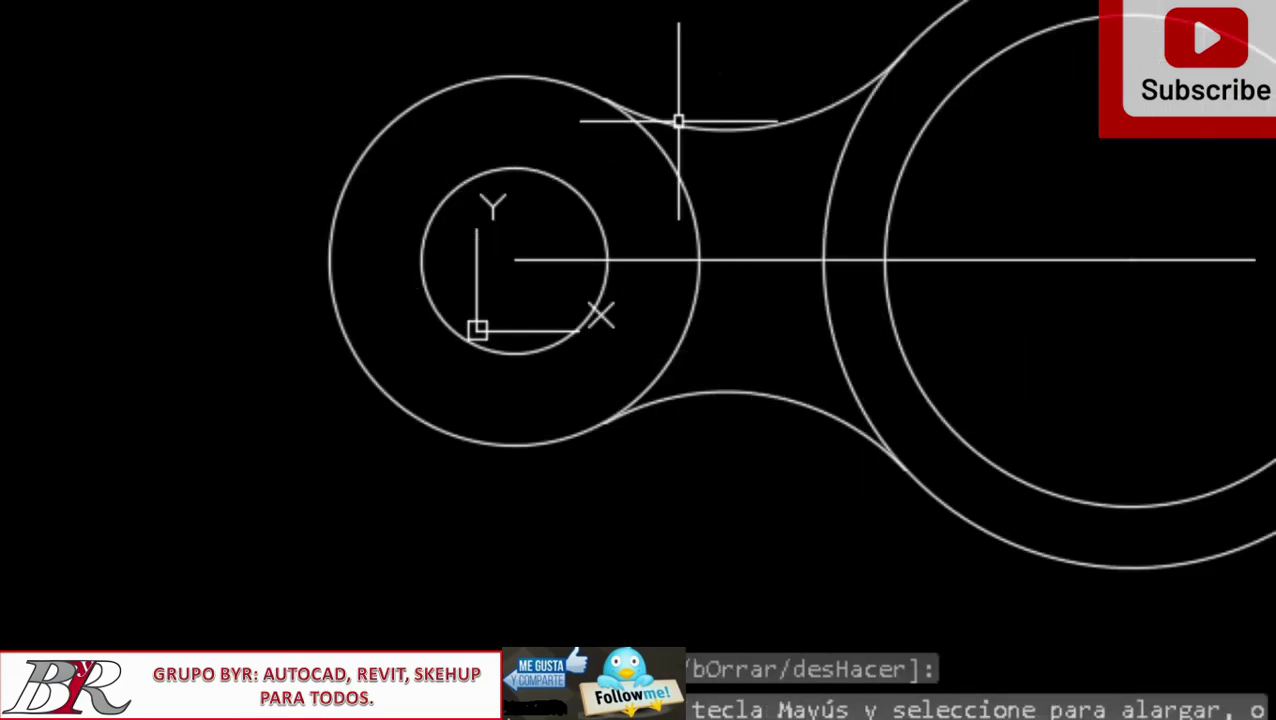
pyautogui.scroll(-4, 935, 199)
pyautogui.scroll(2, 855, 207)
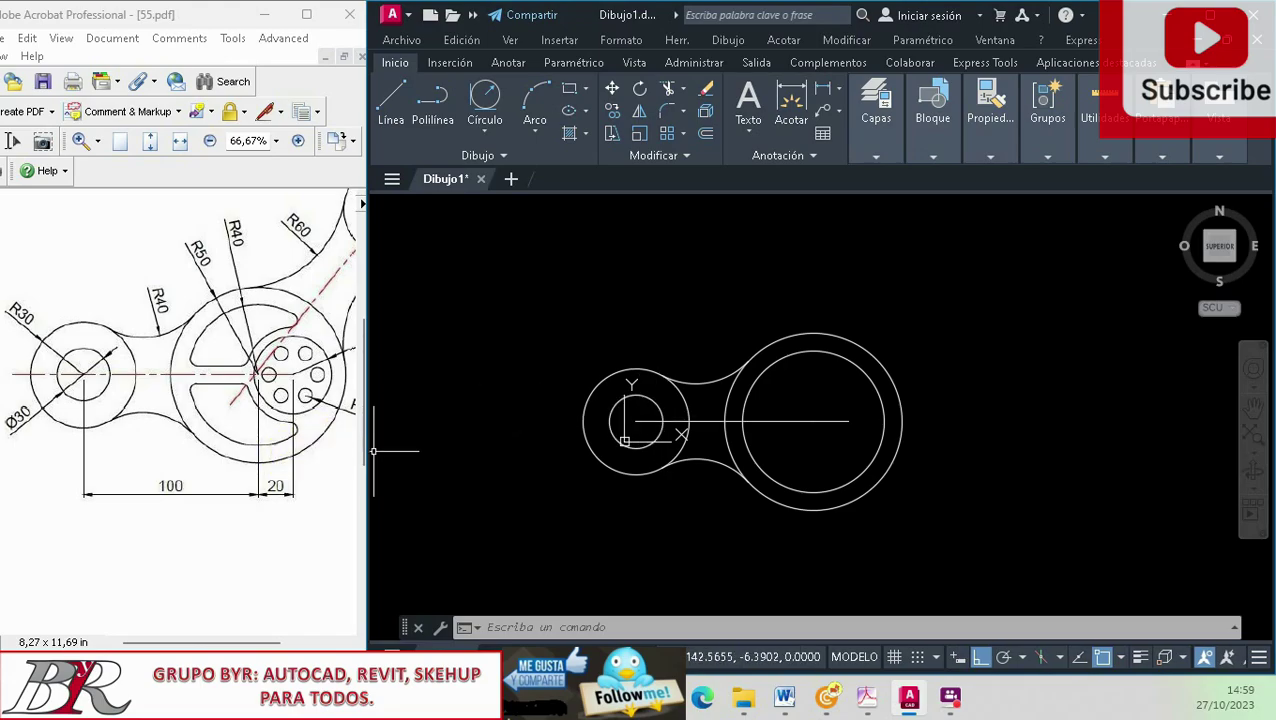
pyautogui.moveTo(313, 441)
pyautogui.mouseDown()
pyautogui.moveTo(250, 449)
pyautogui.moveTo(218, 475)
pyautogui.mouseUp()
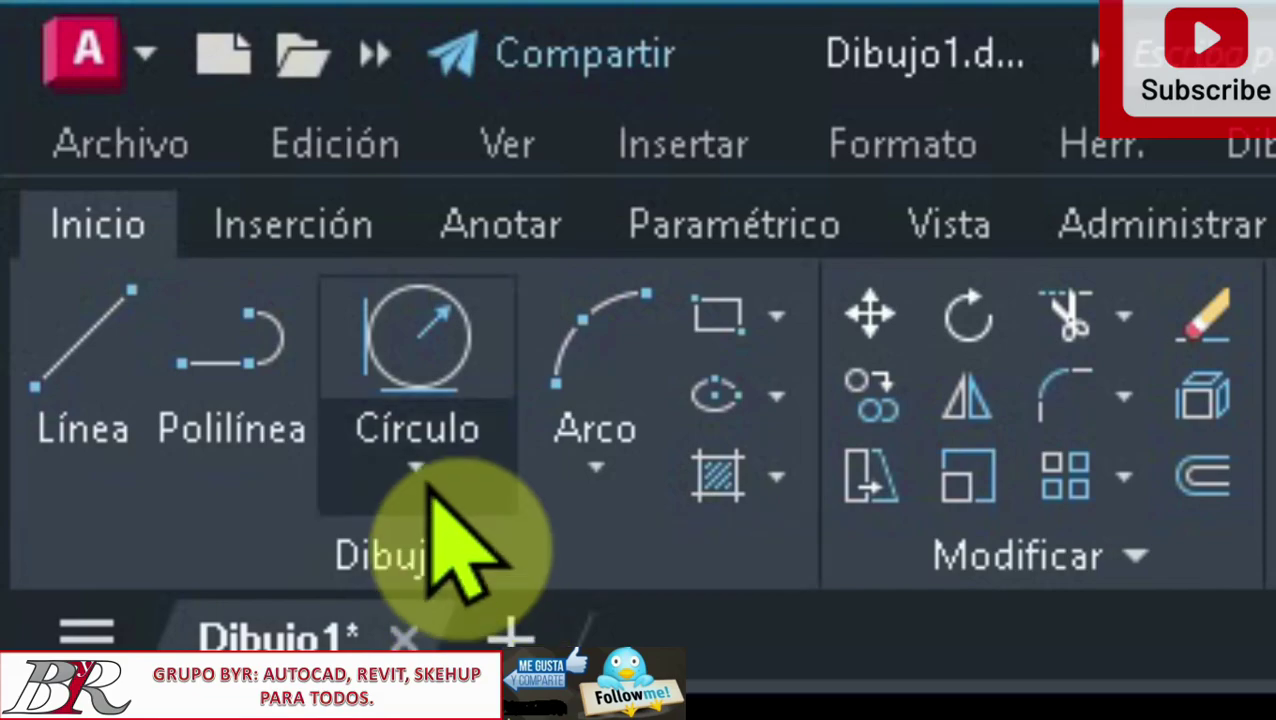
# Draw an R22 circle centred on the horizontal line's 120-unit right endpoint
pyautogui.click(416, 468)
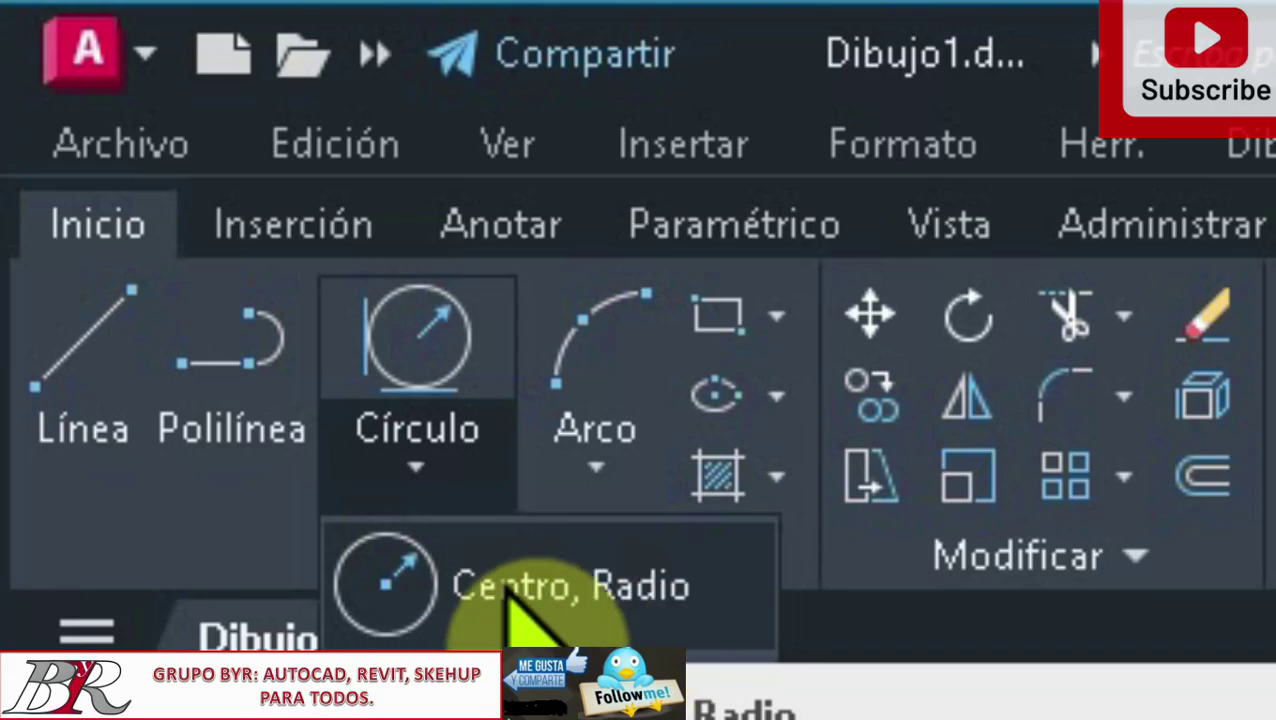
pyautogui.click(515, 562)
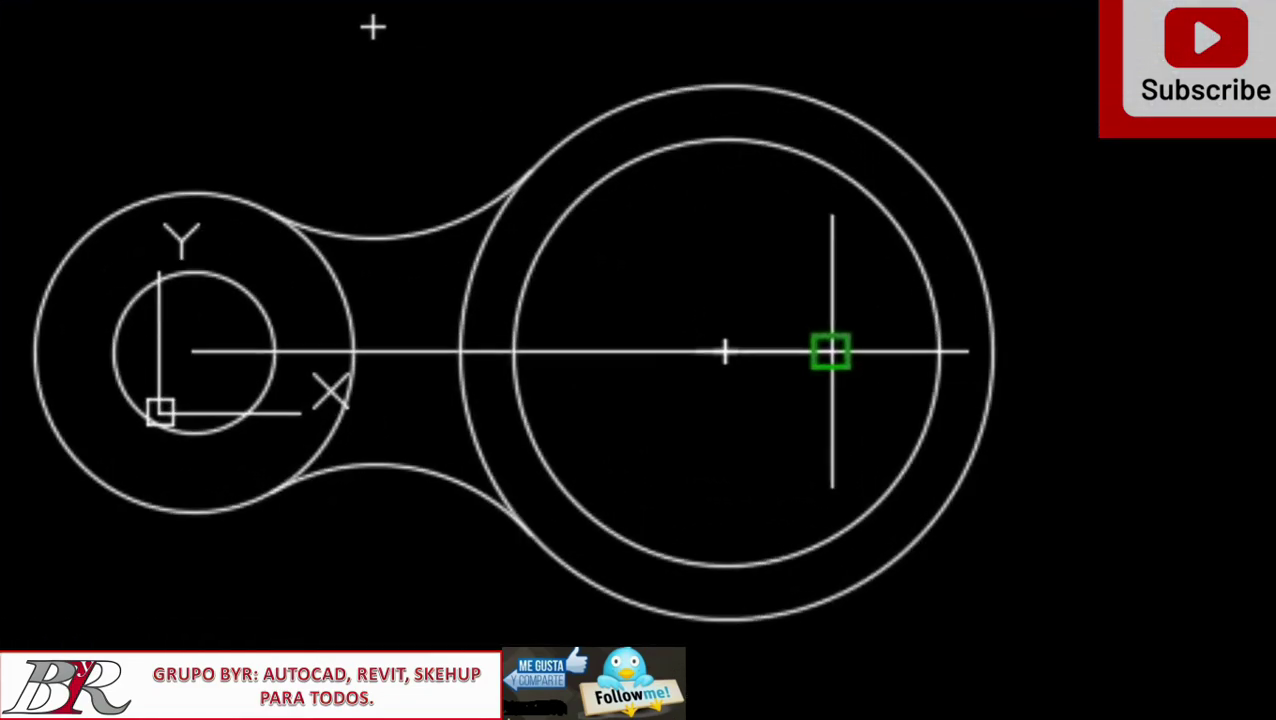
pyautogui.click(831, 352)
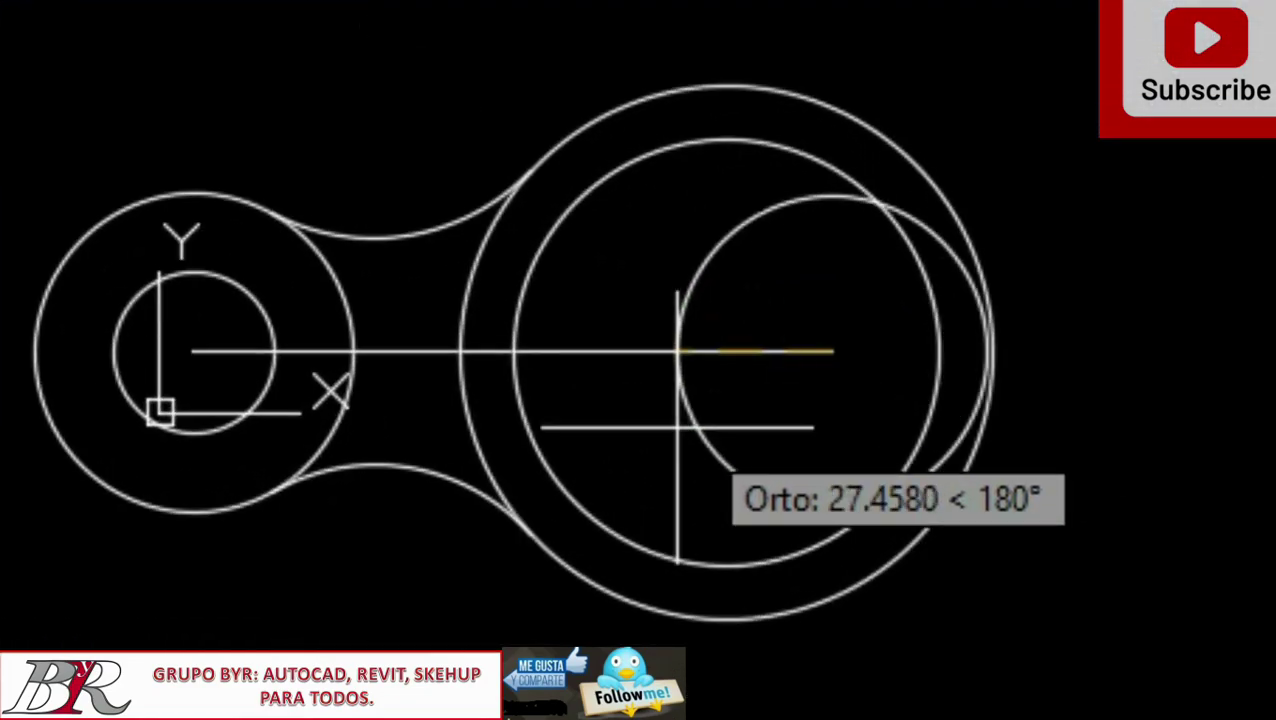
pyautogui.write('21')
pyautogui.press('Return')
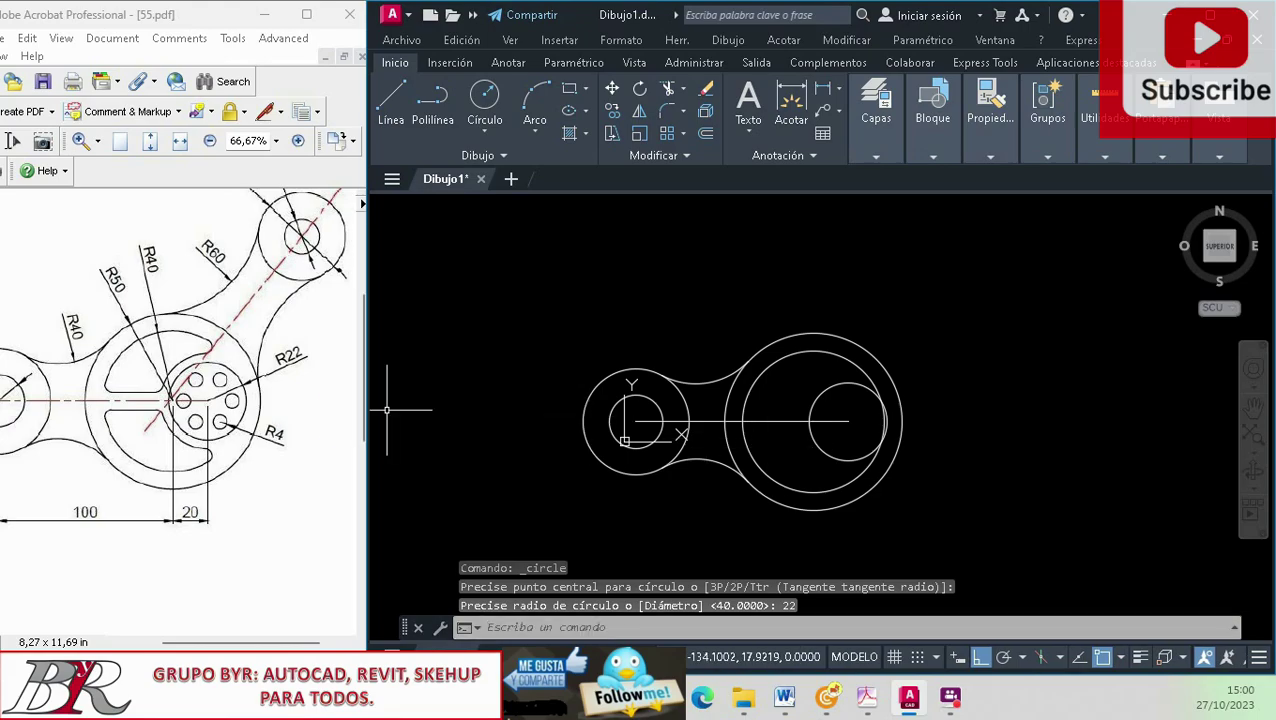
pyautogui.click(220, 412)
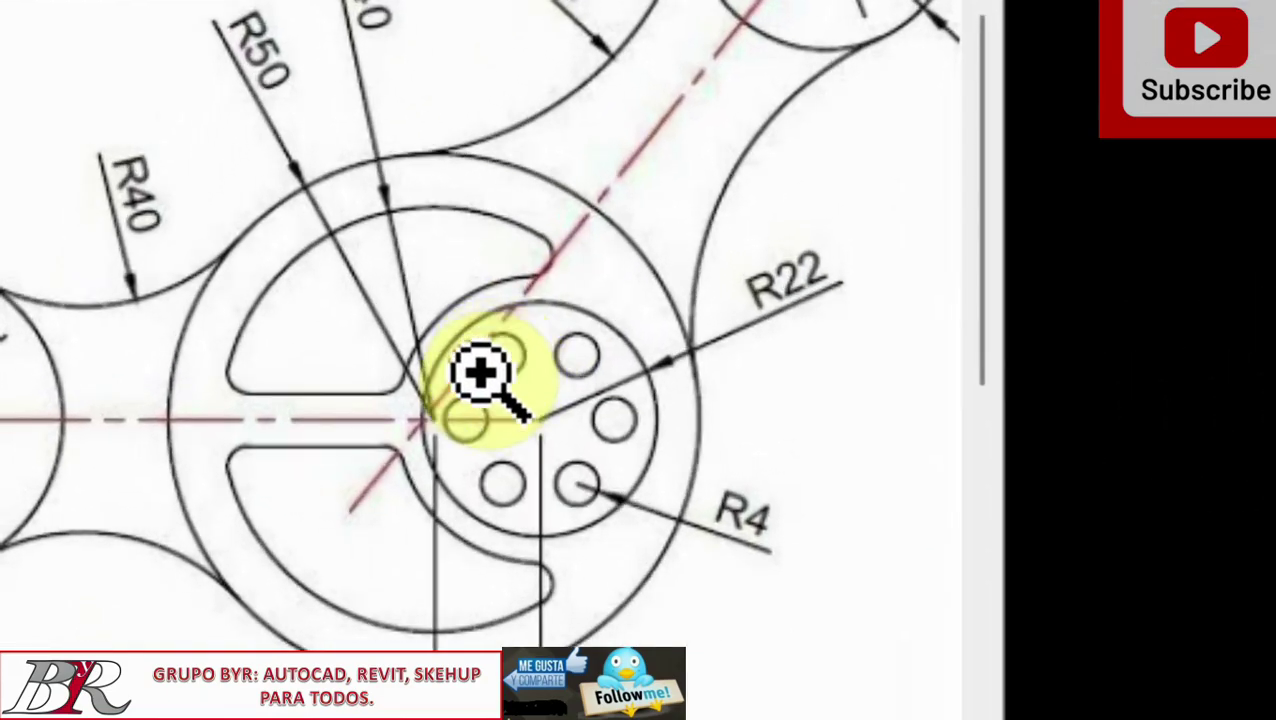
# Zoom the reference PDF into the hub's six R4 holes, then zoom back out slightly
pyautogui.click(463, 425)
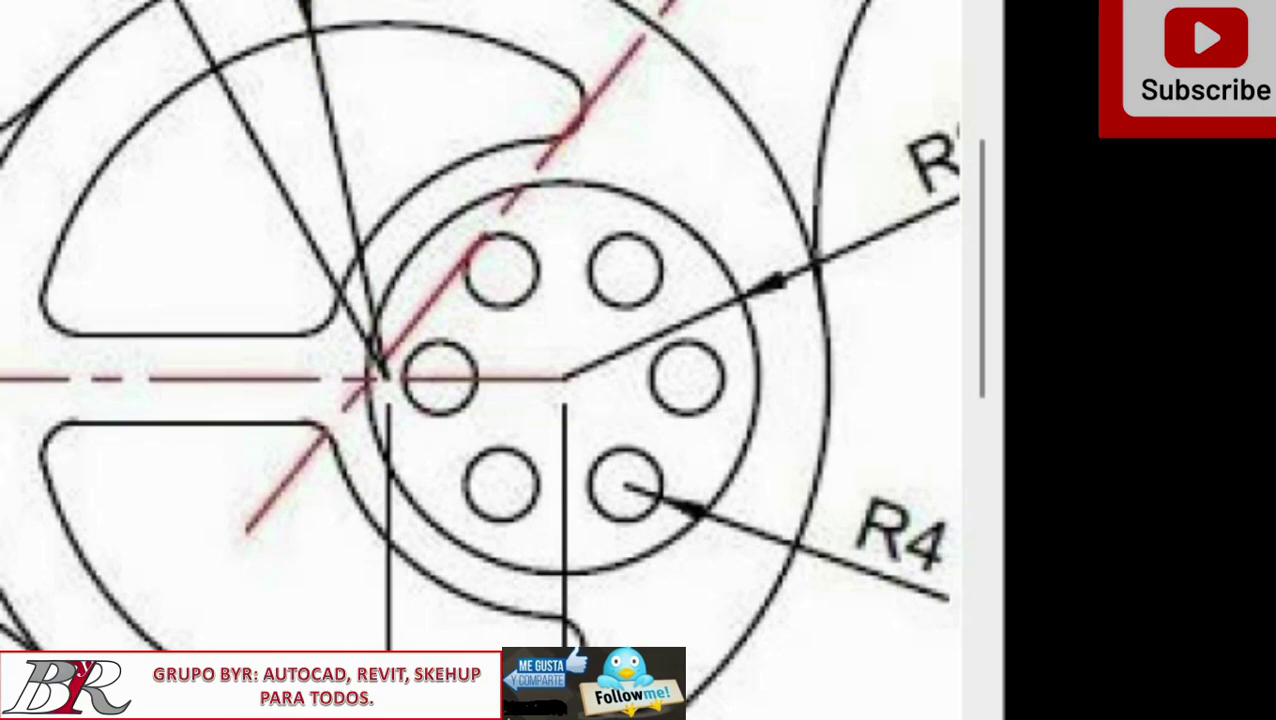
pyautogui.rightClick(360, 2)
pyautogui.click(650, 440)
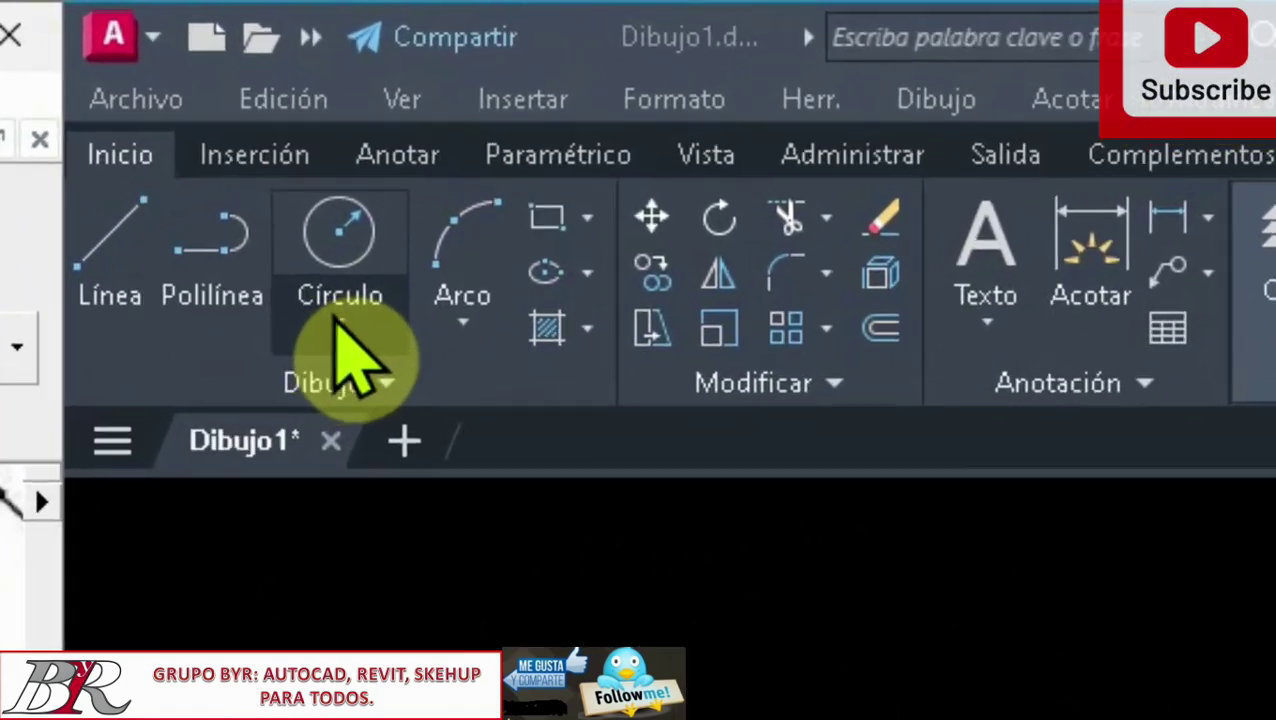
# Draw an R4 circle centred on the horizontal centre line inside the R22 hub, then select it
pyautogui.click(484, 130)
pyautogui.click(309, 362)
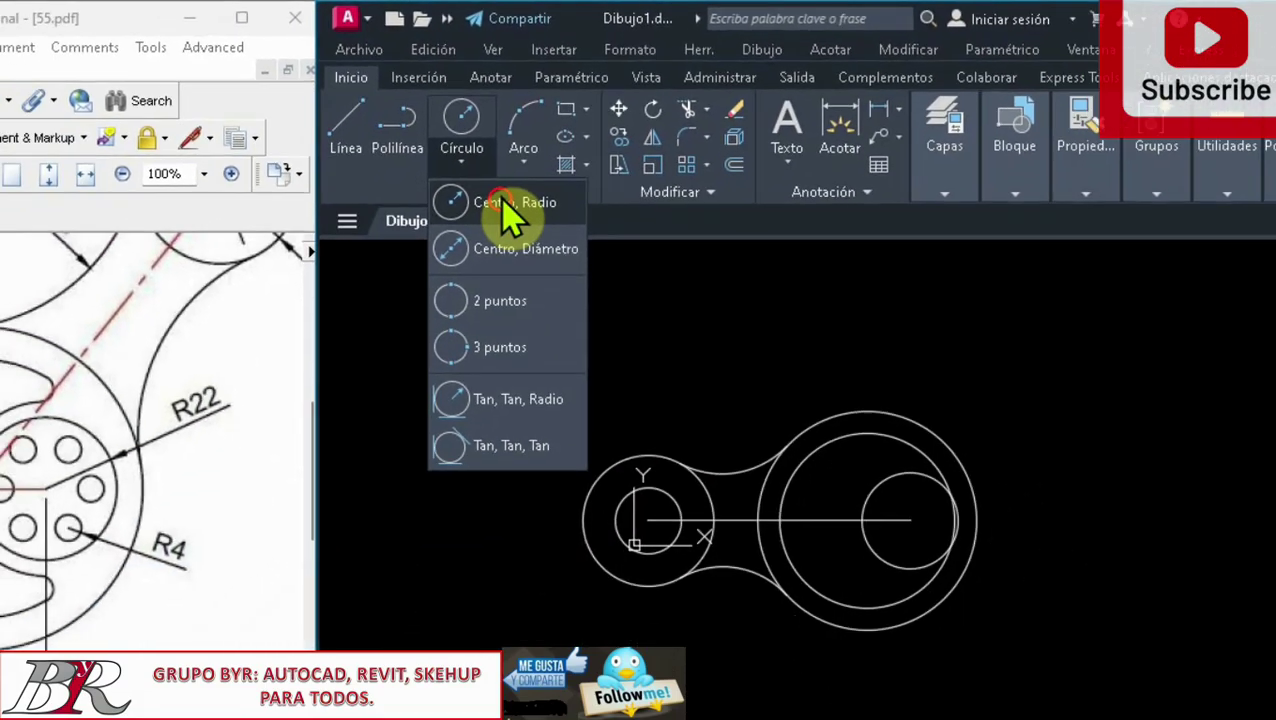
pyautogui.click(385, 450)
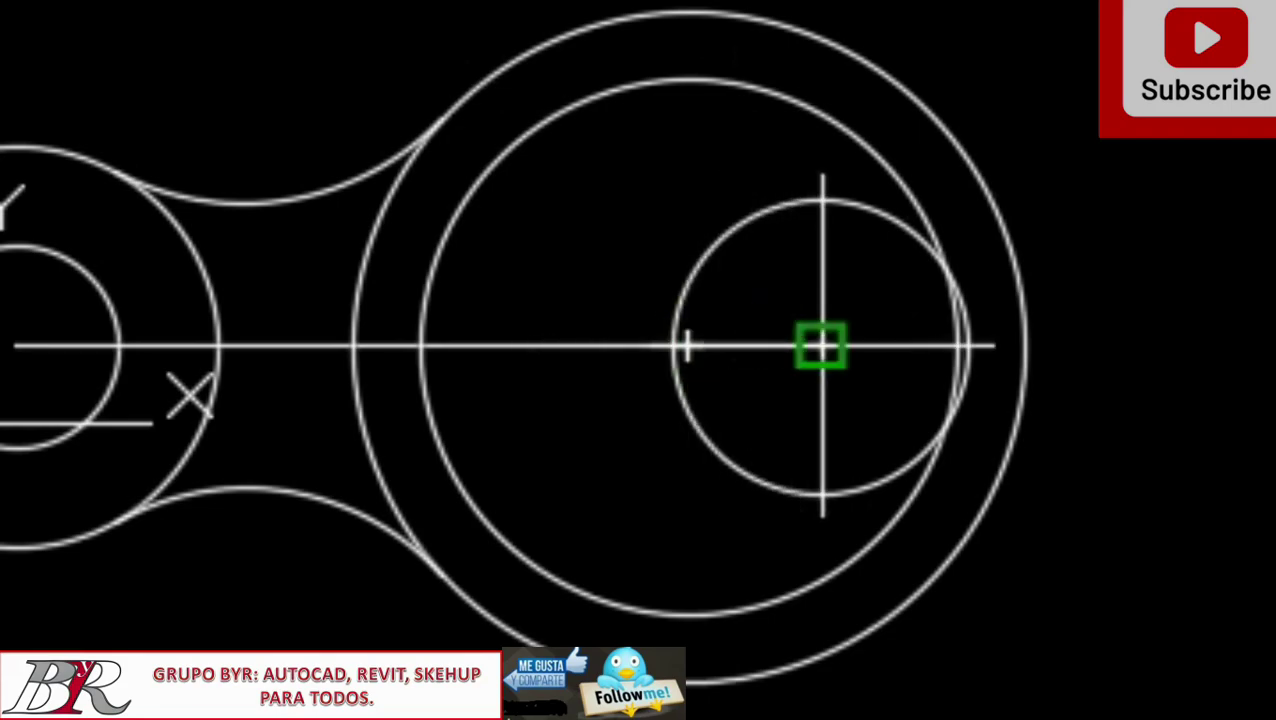
pyautogui.scroll(3, 790, 352)
pyautogui.scroll(2, 772, 359)
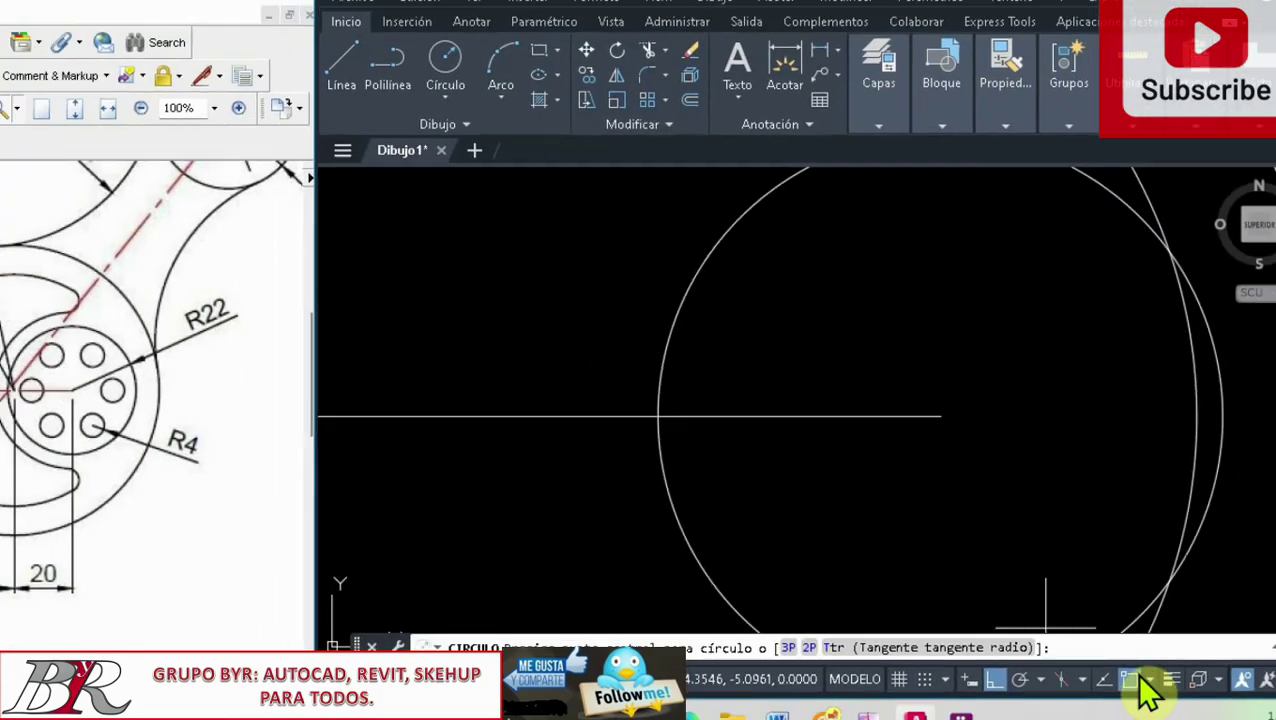
pyautogui.click(1148, 680)
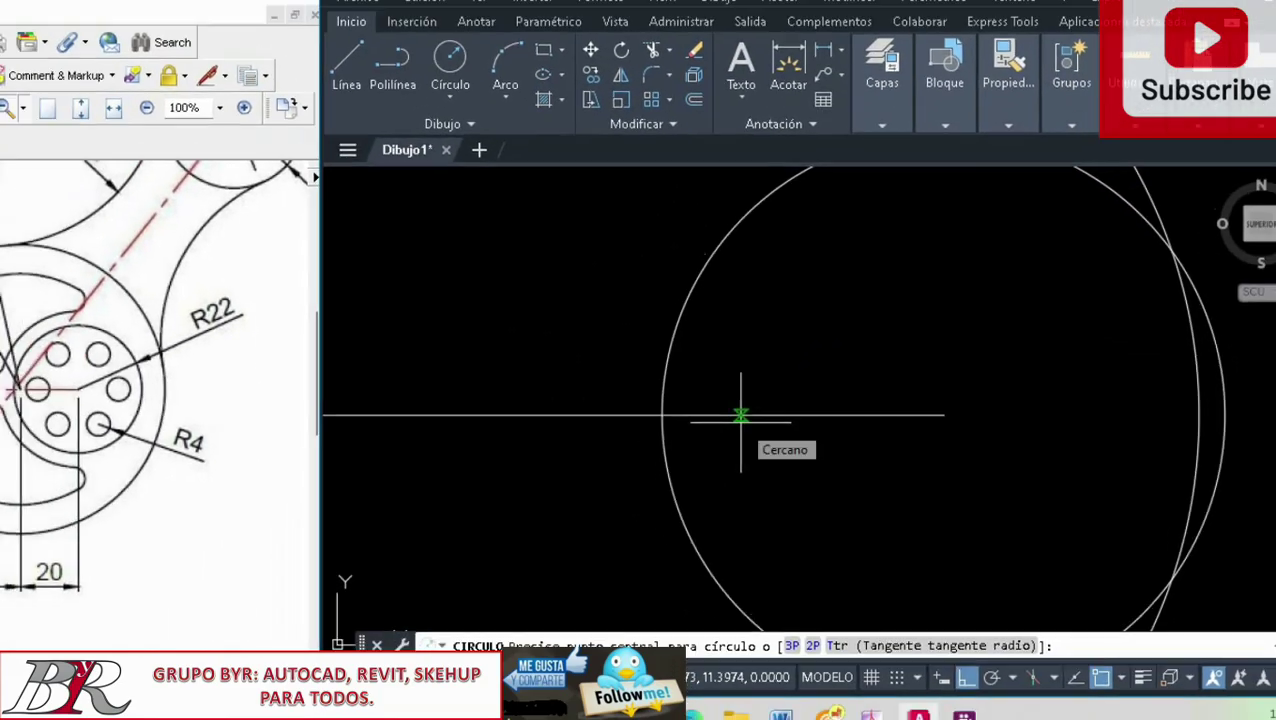
pyautogui.click(748, 420)
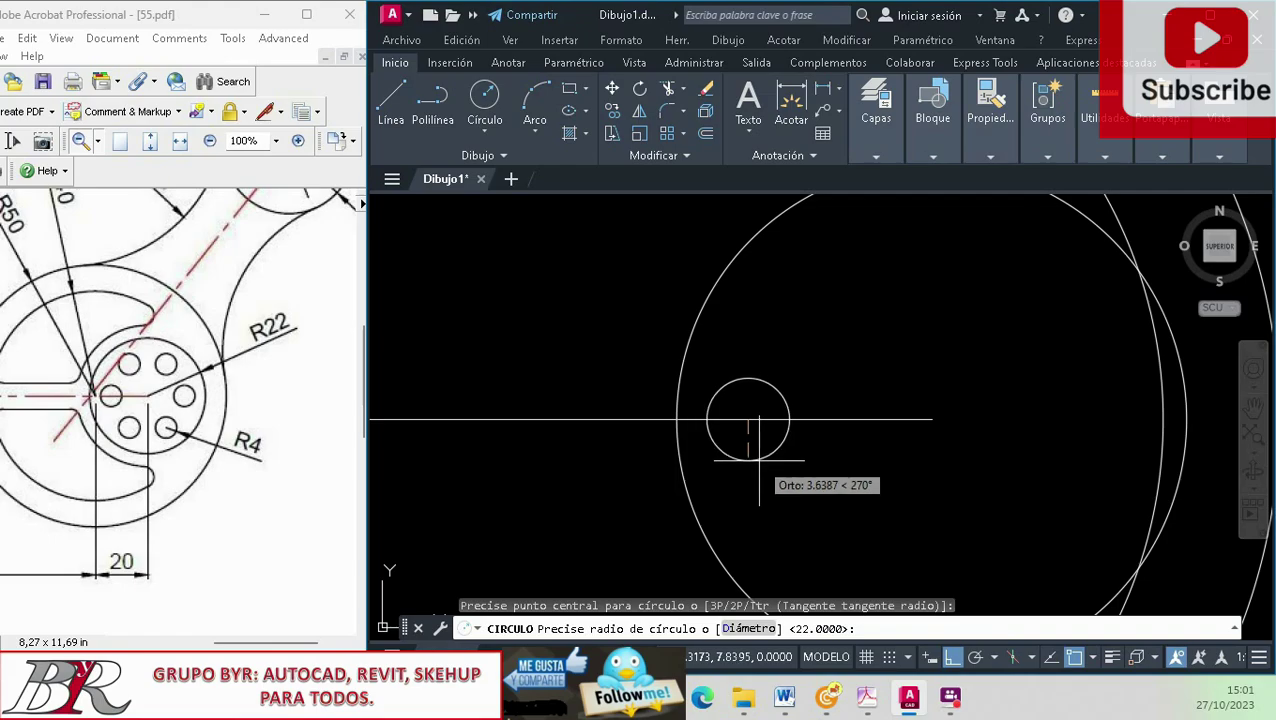
pyautogui.write('4')
pyautogui.press('Return')
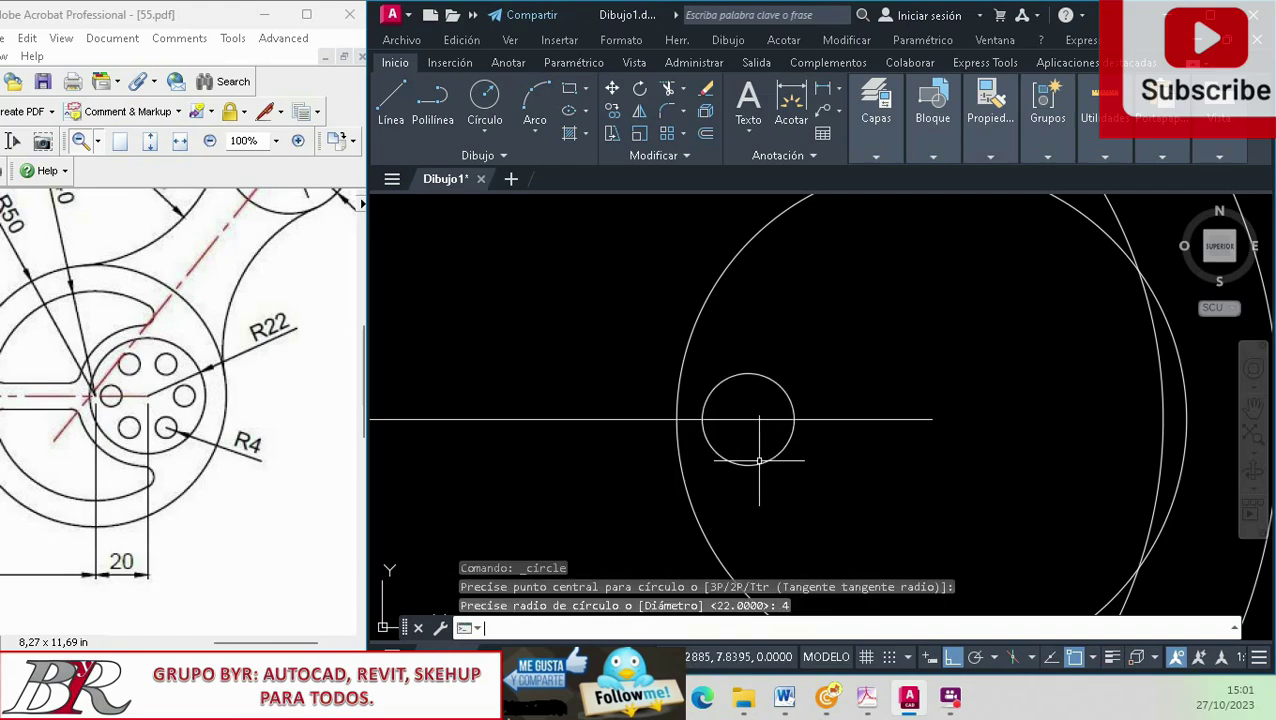
pyautogui.scroll(-3, 759, 461)
pyautogui.scroll(1, 855, 505)
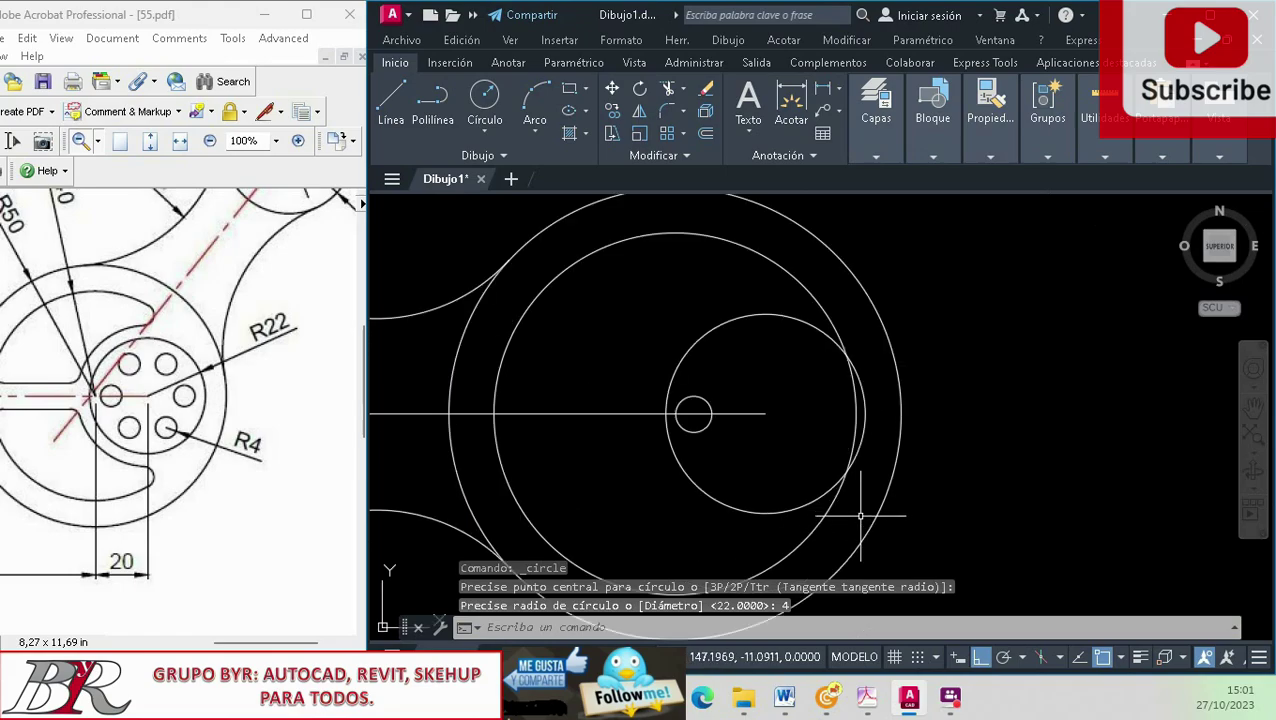
pyautogui.scroll(1, 727, 387)
pyautogui.scroll(-1, 727, 387)
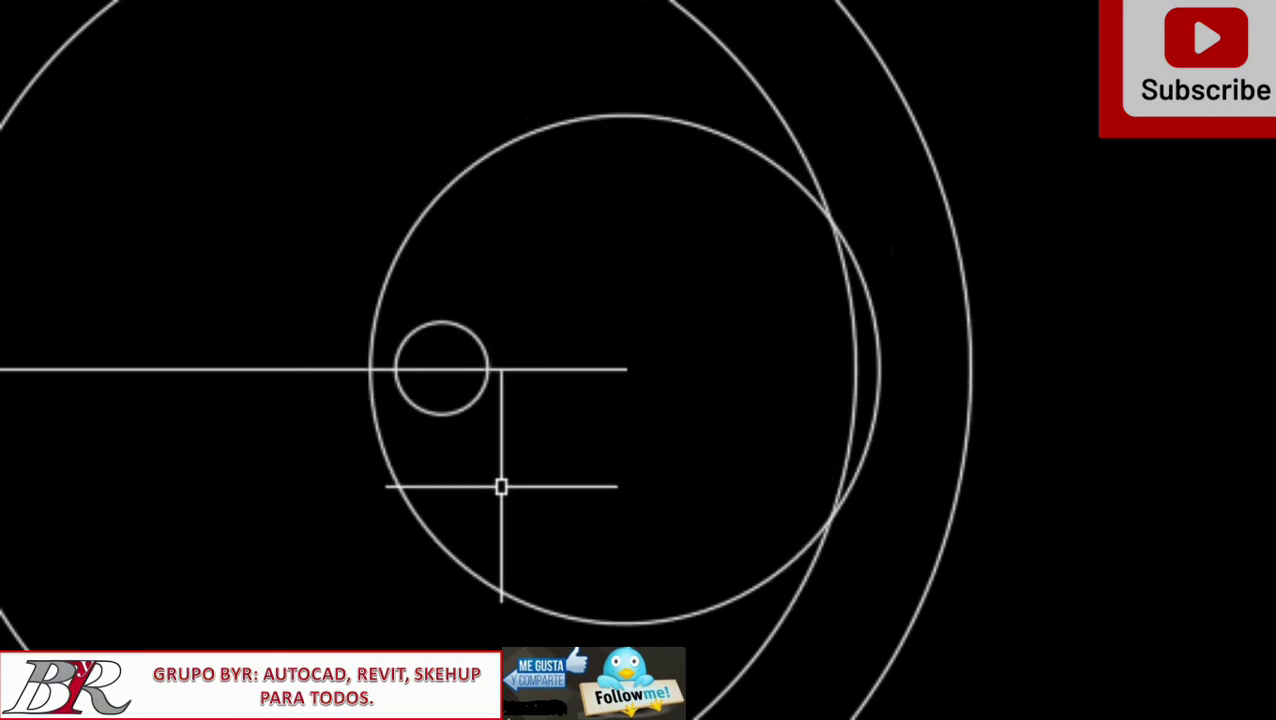
pyautogui.click(441, 412)
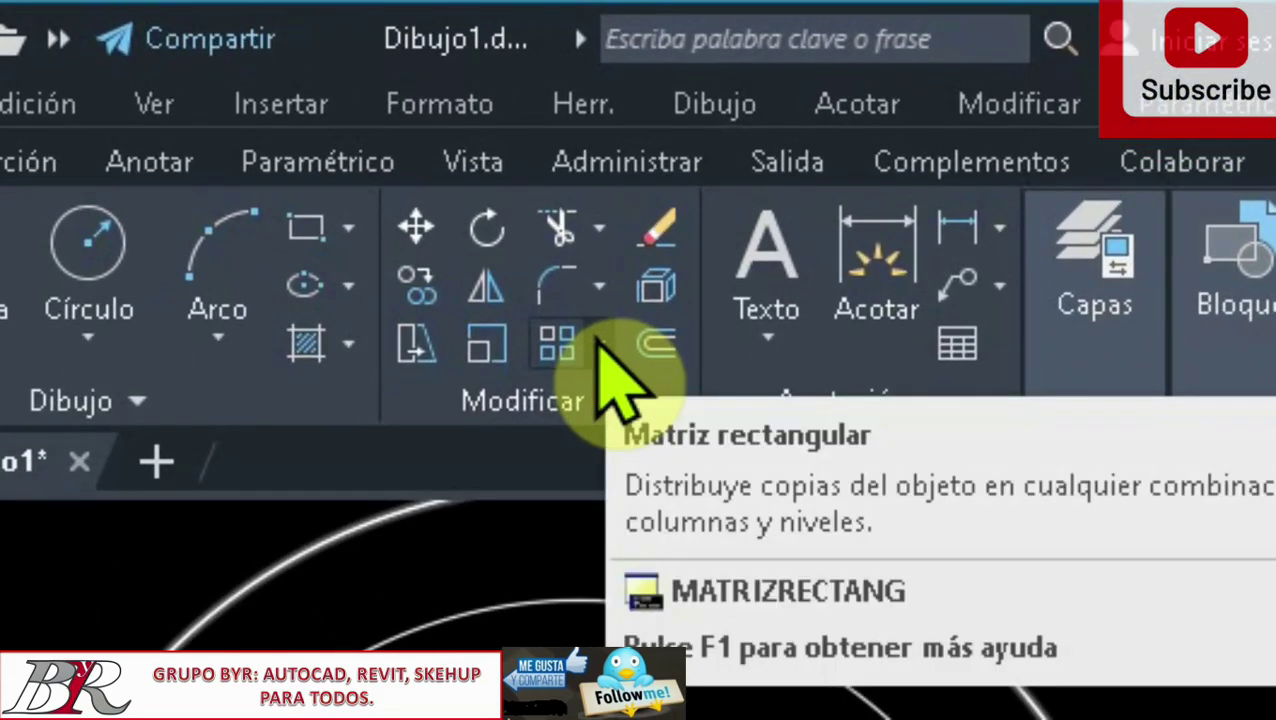
# Start a Polar Array of the selected R4 hole circle
pyautogui.click(598, 342)
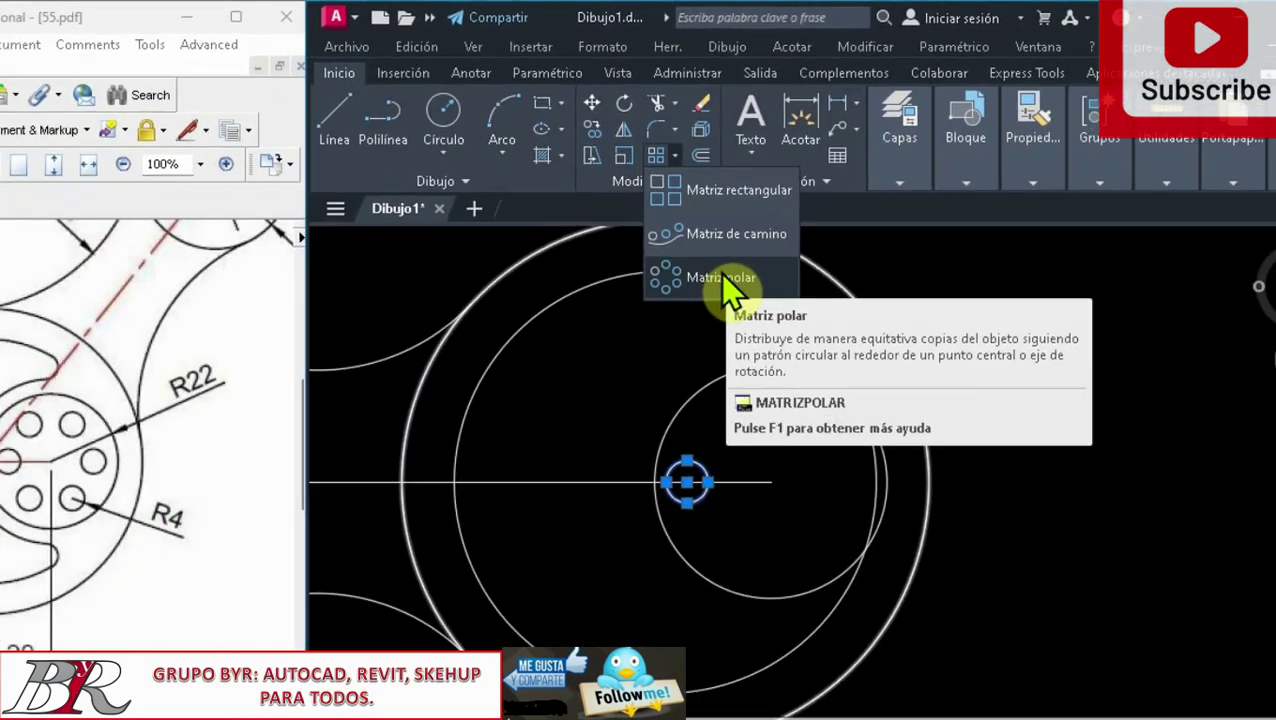
pyautogui.click(716, 430)
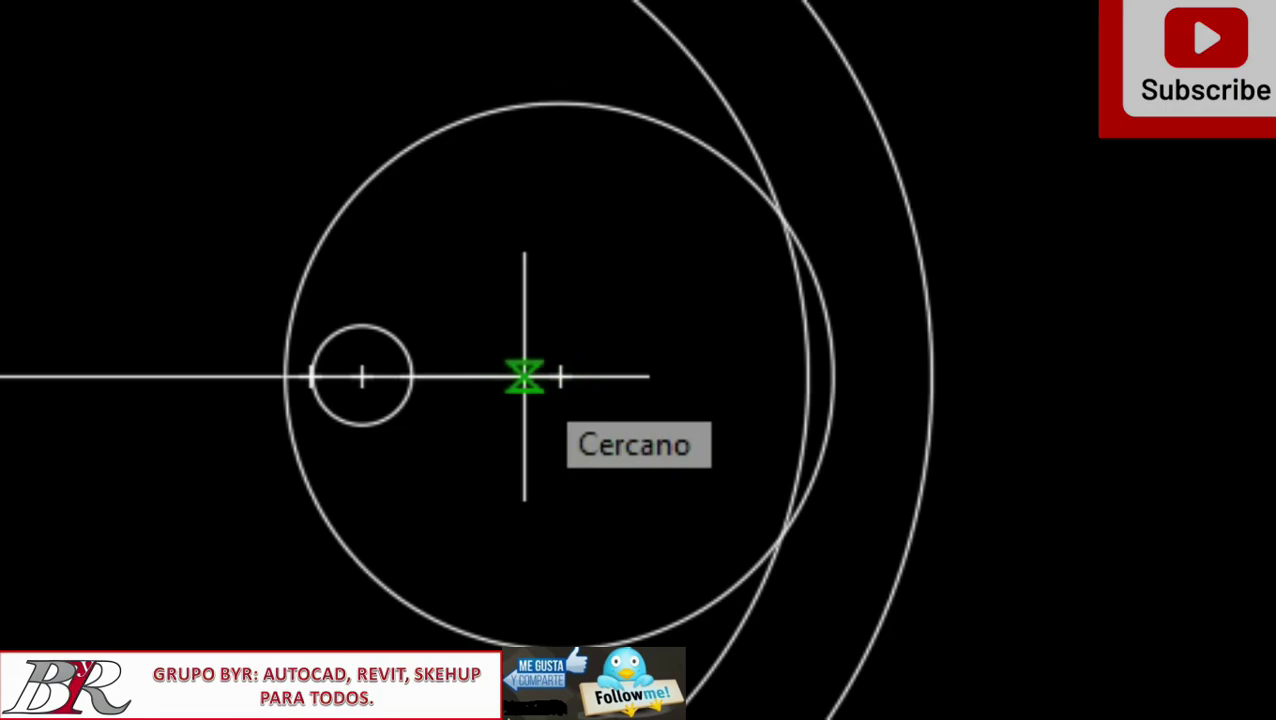
pyautogui.scroll(5, 524, 376)
pyautogui.scroll(-4, 524, 376)
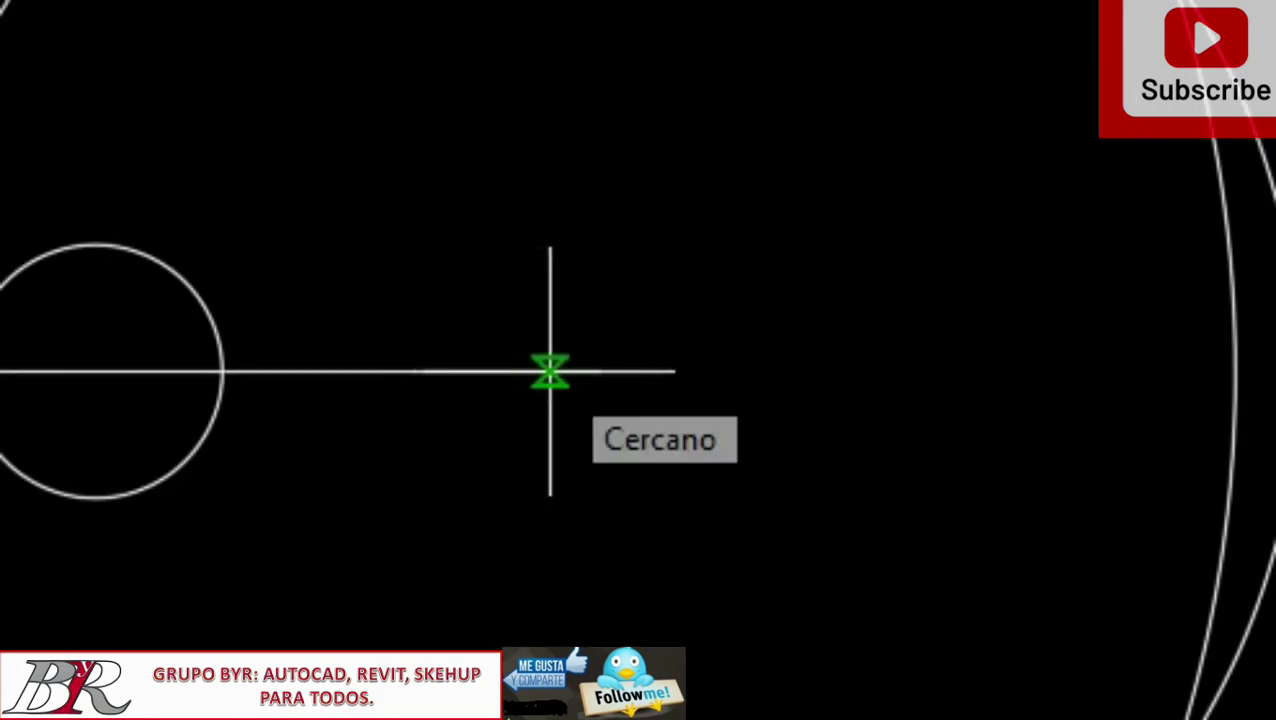
pyautogui.click(550, 371)
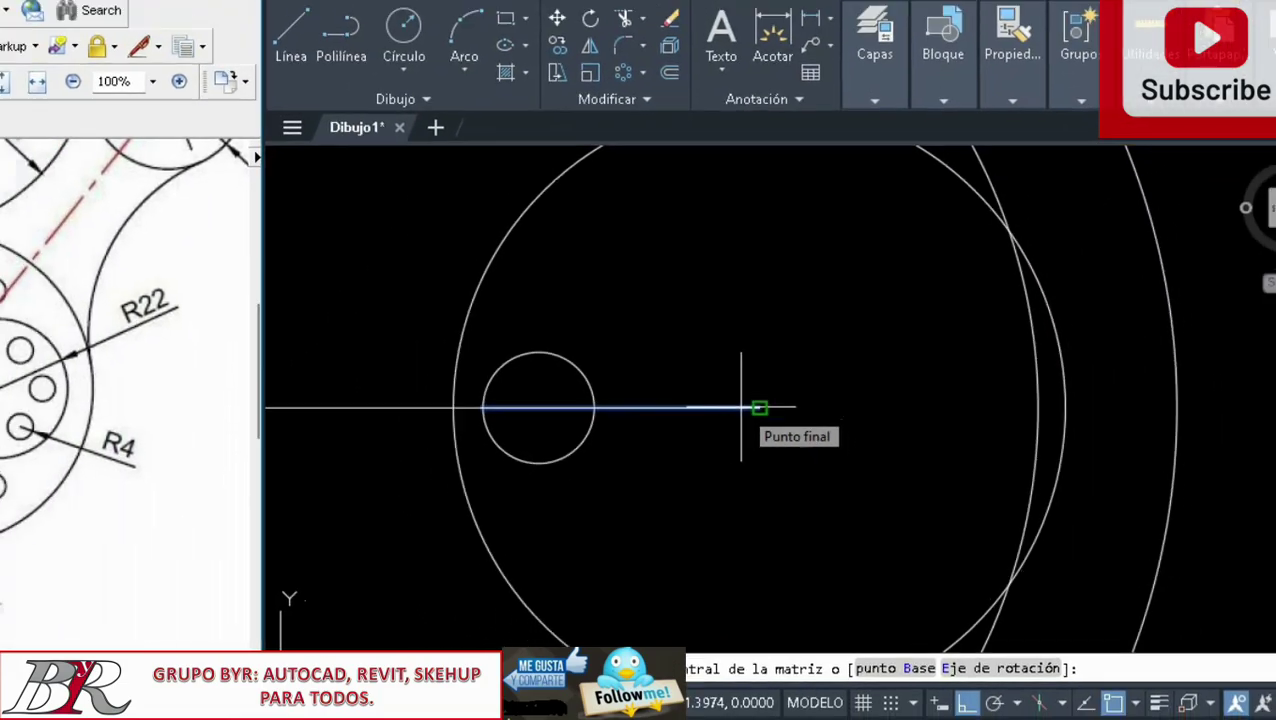
# Set the centre line's endpoint at the hub centre as the polar array centre
pyautogui.click(780, 411)
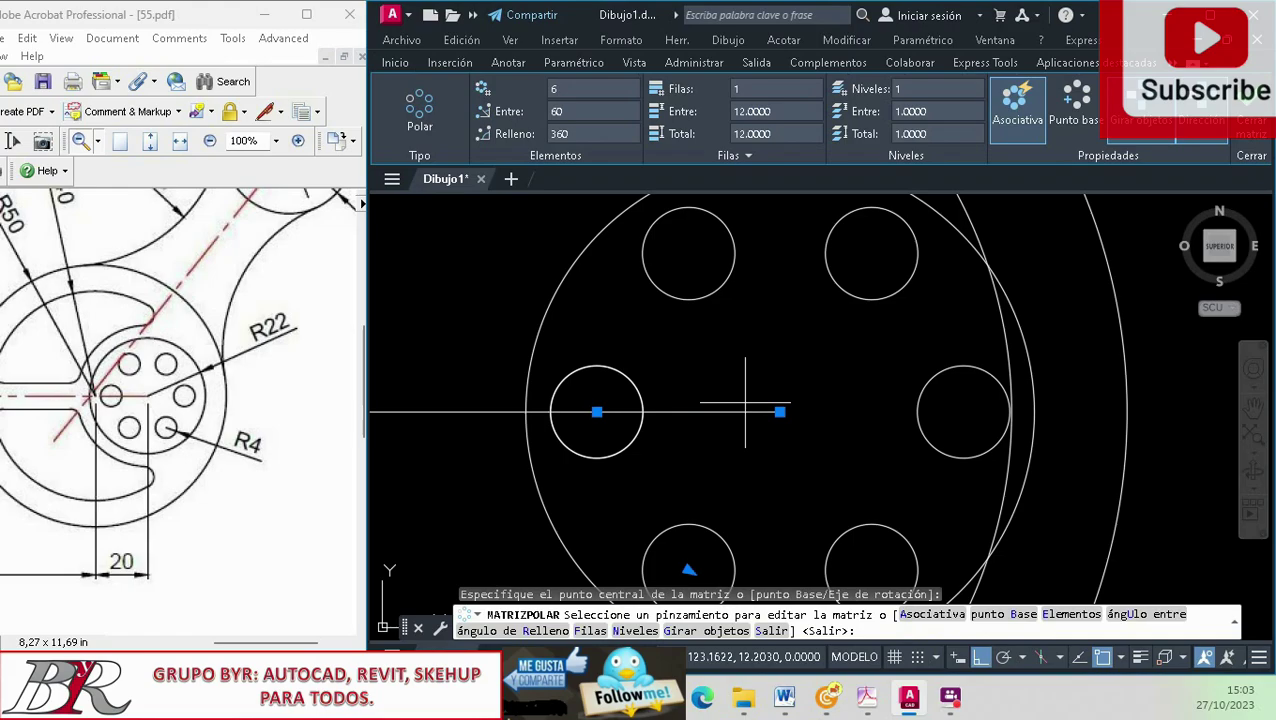
# Set the array to 6 items, 60° between over 360° fill, and close the array
pyautogui.scroll(-4, 775, 365)
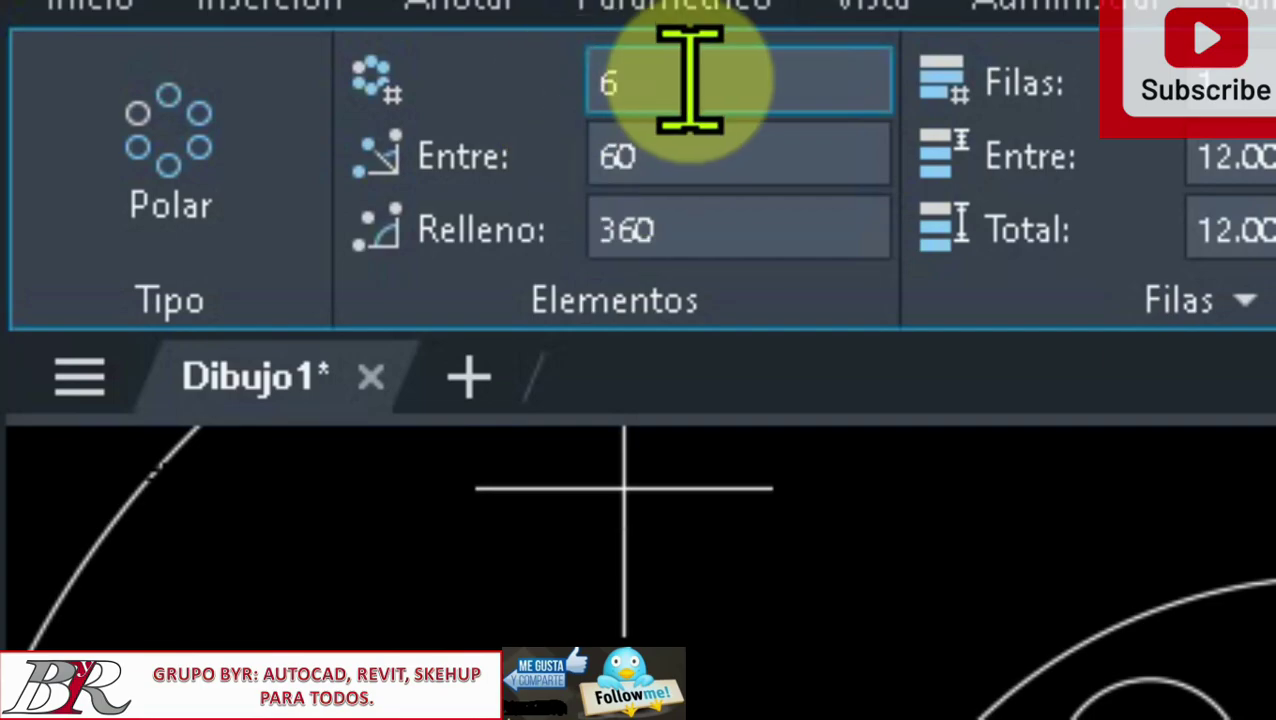
pyautogui.click(671, 80)
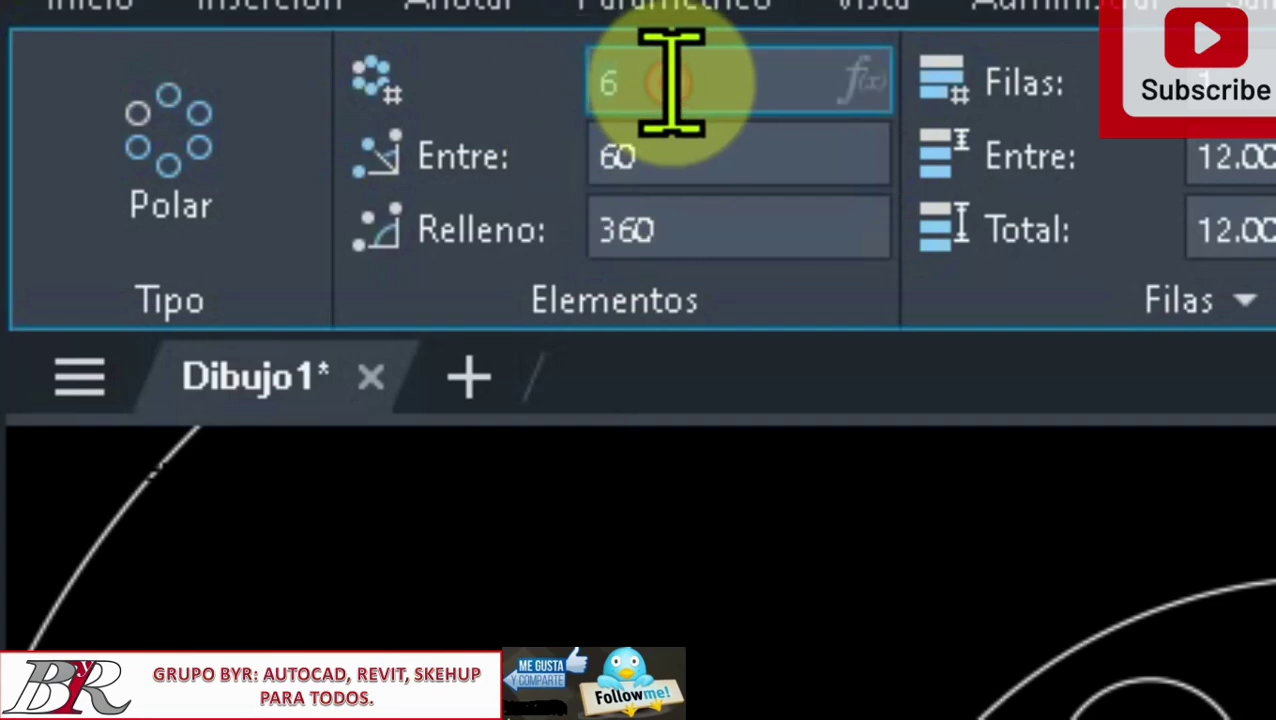
pyautogui.doubleClick(671, 80)
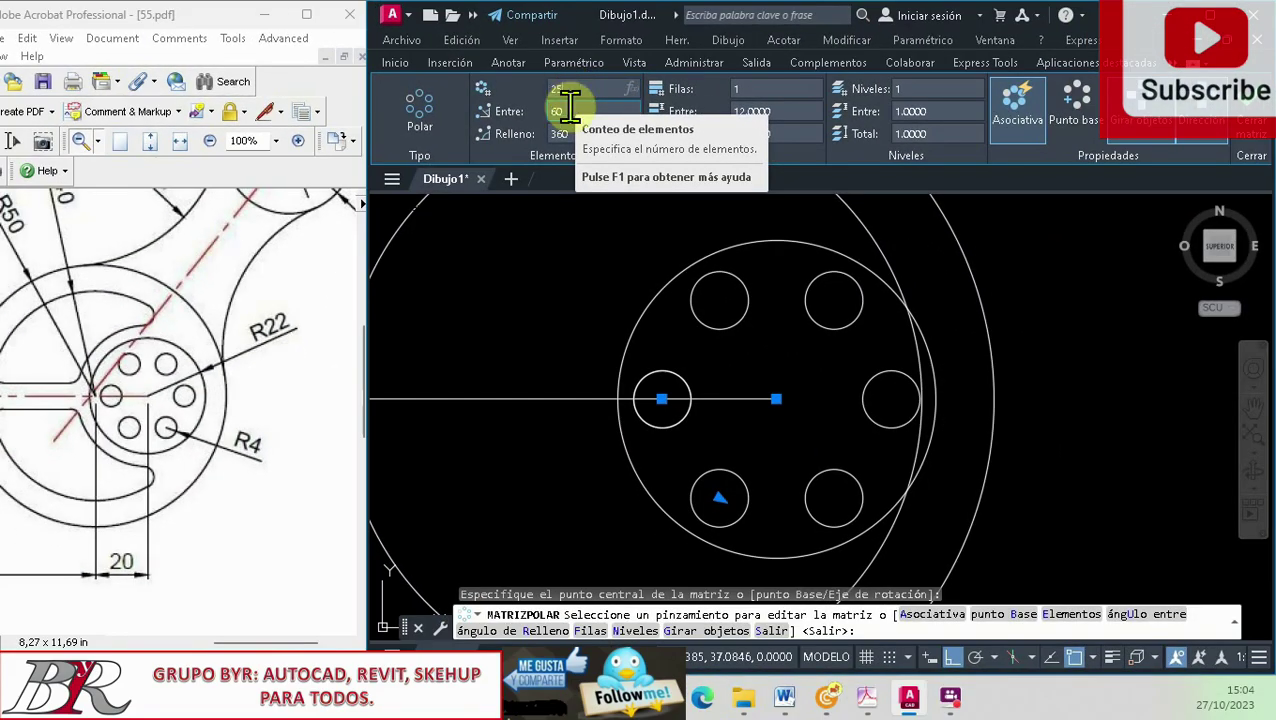
pyautogui.press('Return')
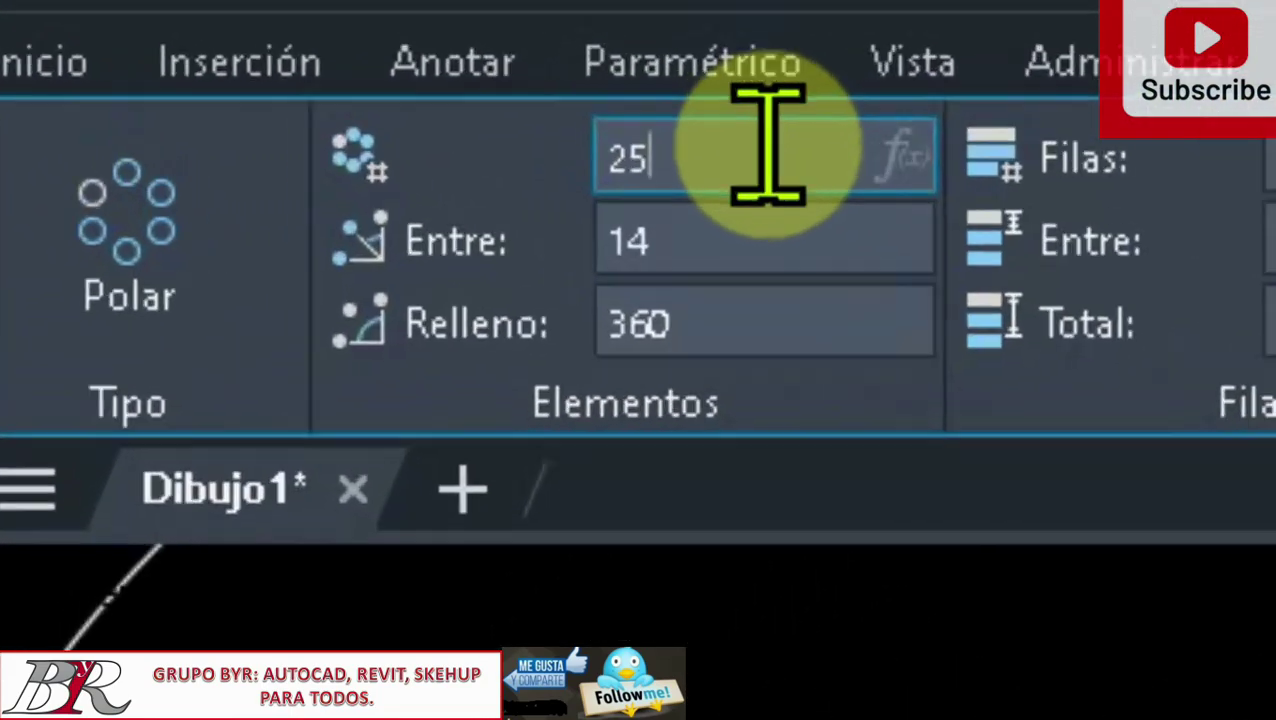
pyautogui.click(593, 88)
pyautogui.write('6')
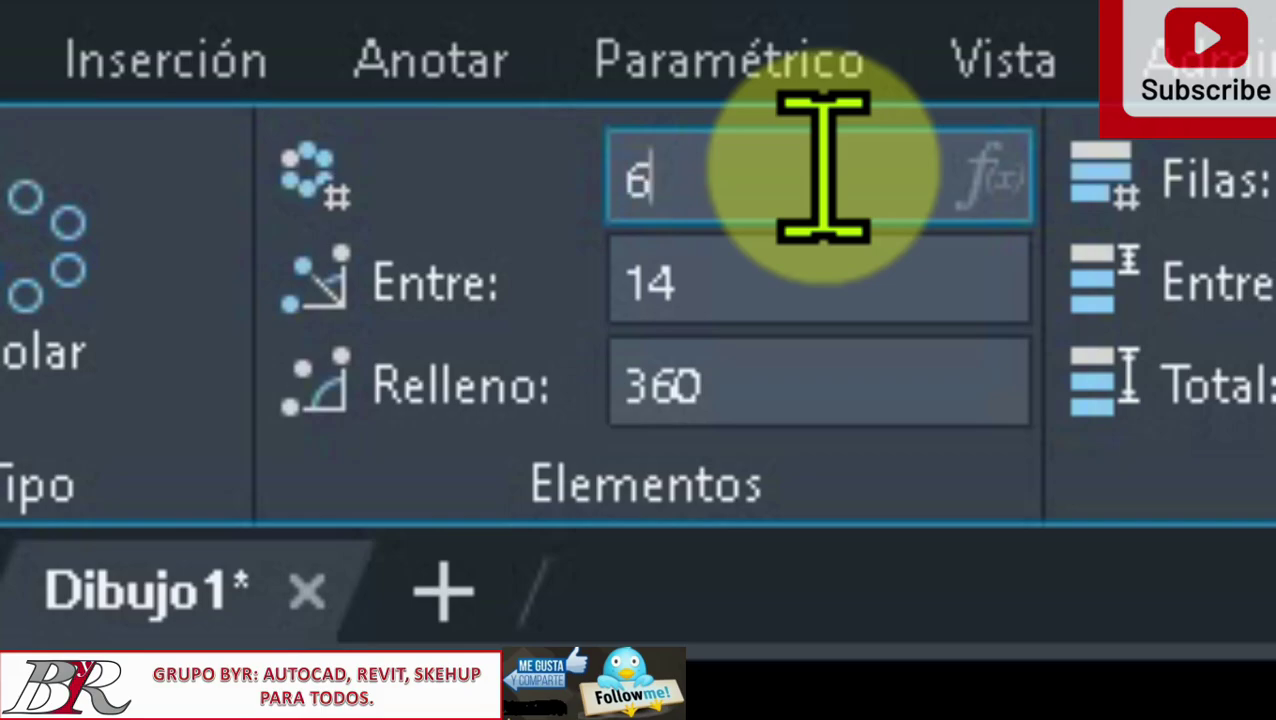
pyautogui.press('Return')
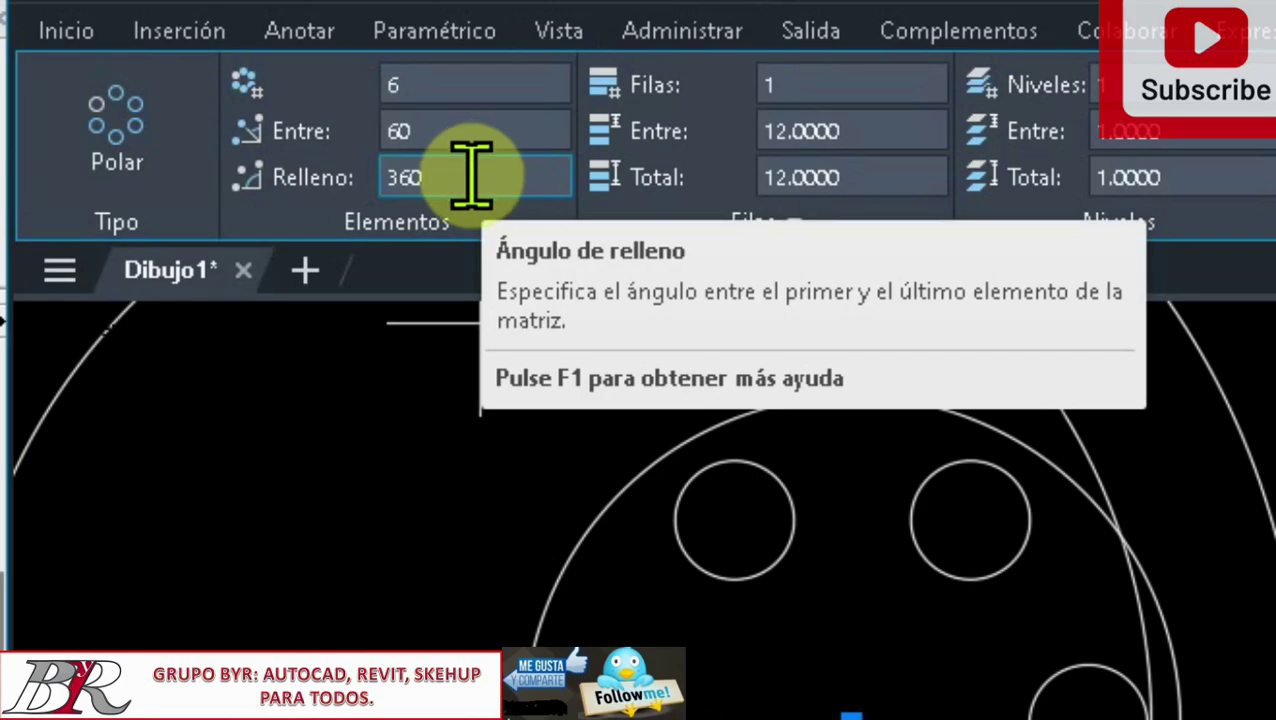
pyautogui.click(444, 130)
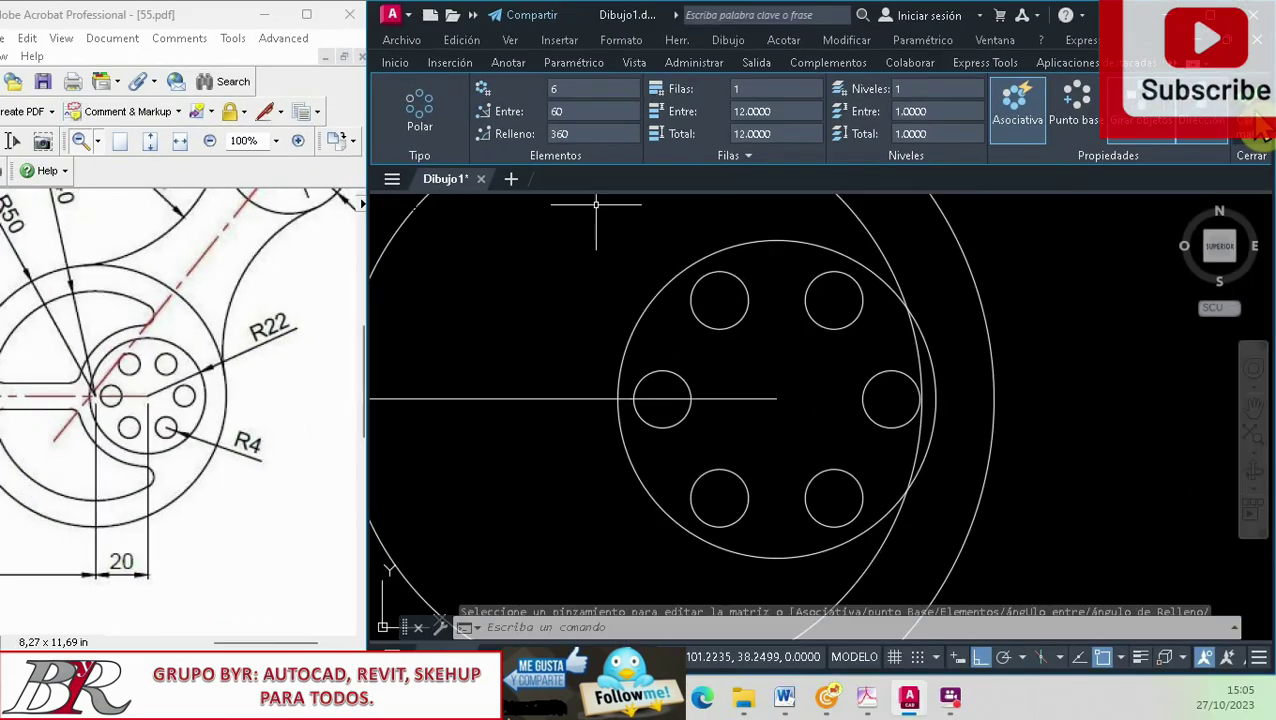
pyautogui.click(1205, 262)
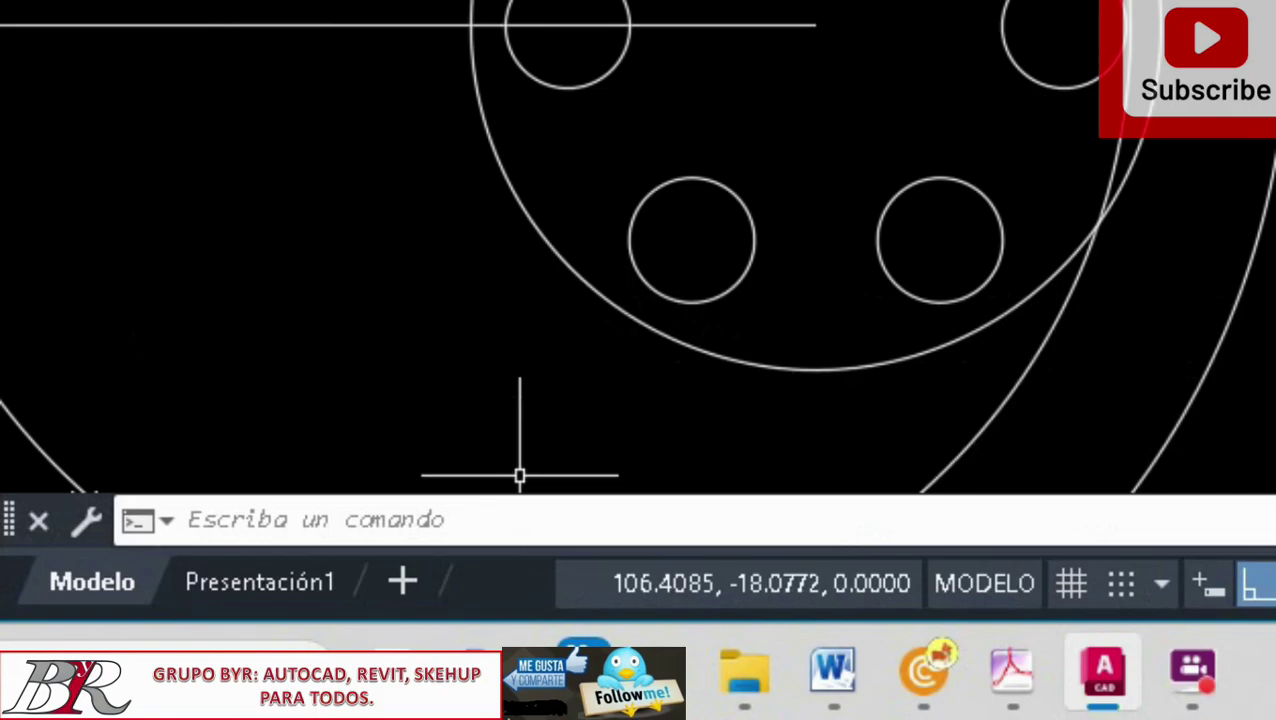
pyautogui.click(627, 628)
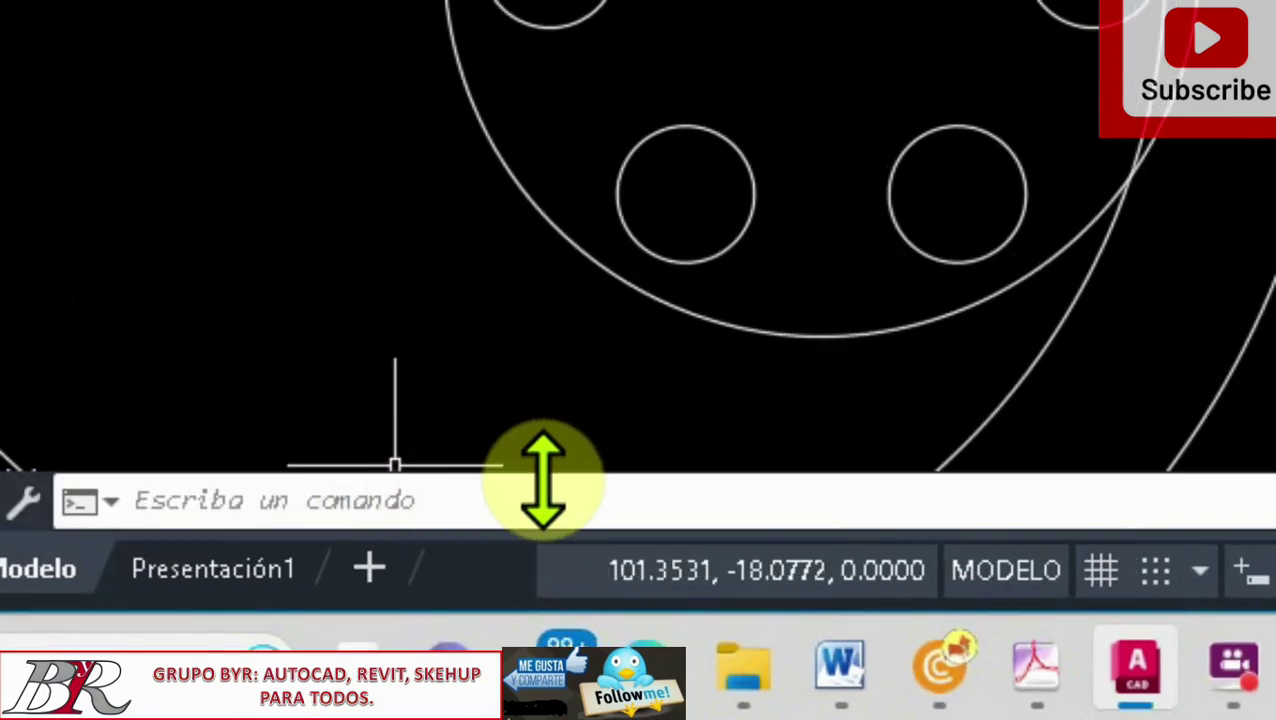
pyautogui.scroll(-3, 557, 90)
pyautogui.scroll(-2, 250, 55)
pyautogui.scroll(3, 400, 30)
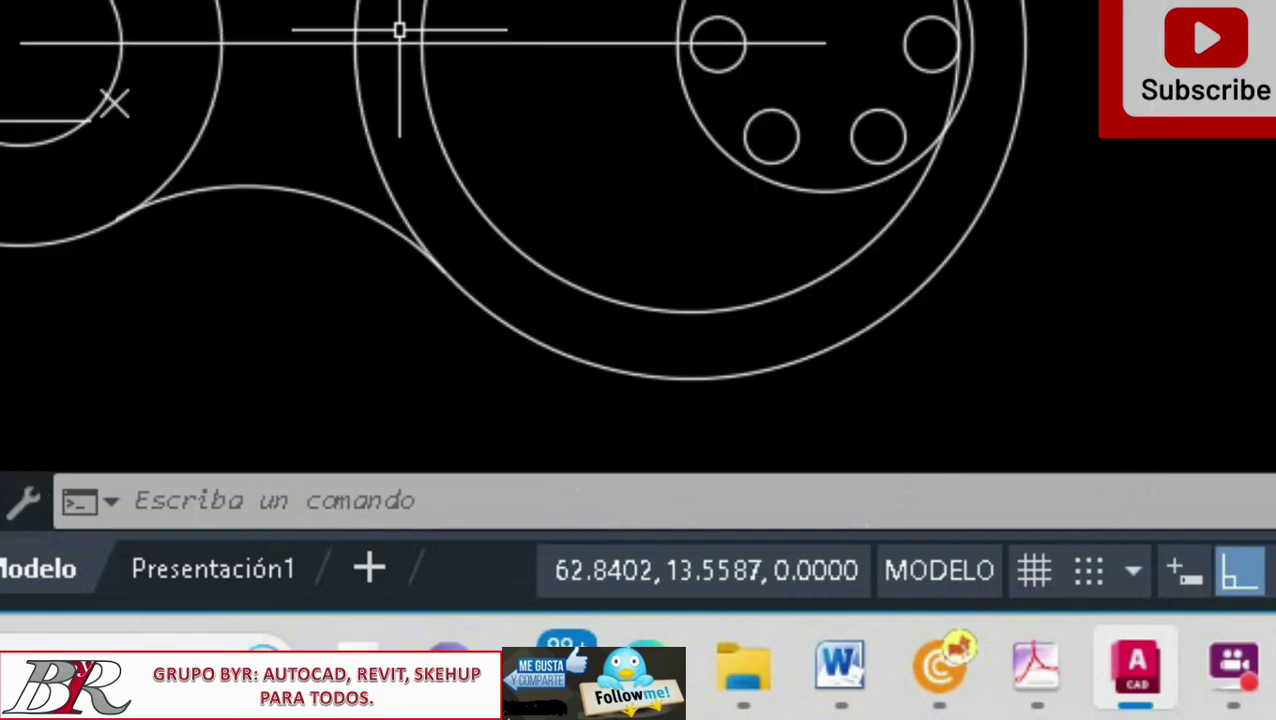
pyautogui.scroll(2, 400, 30)
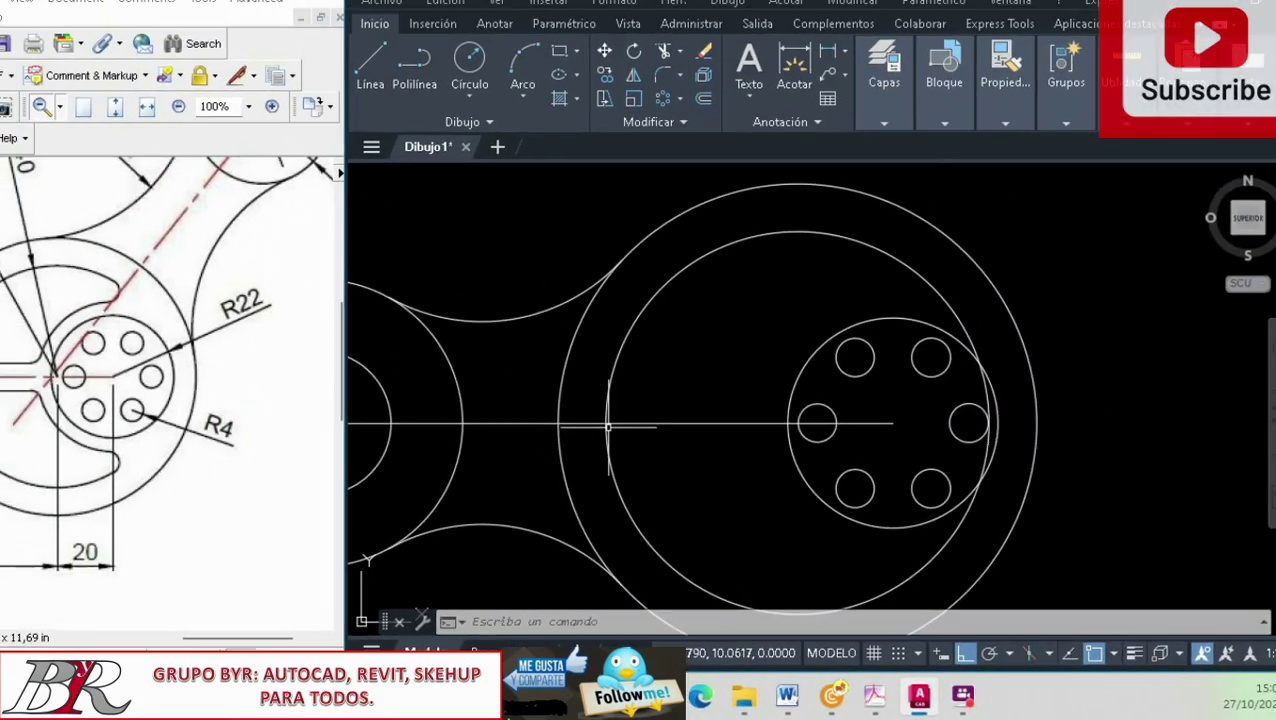
pyautogui.scroll(-2, 720, 441)
pyautogui.scroll(2, 712, 440)
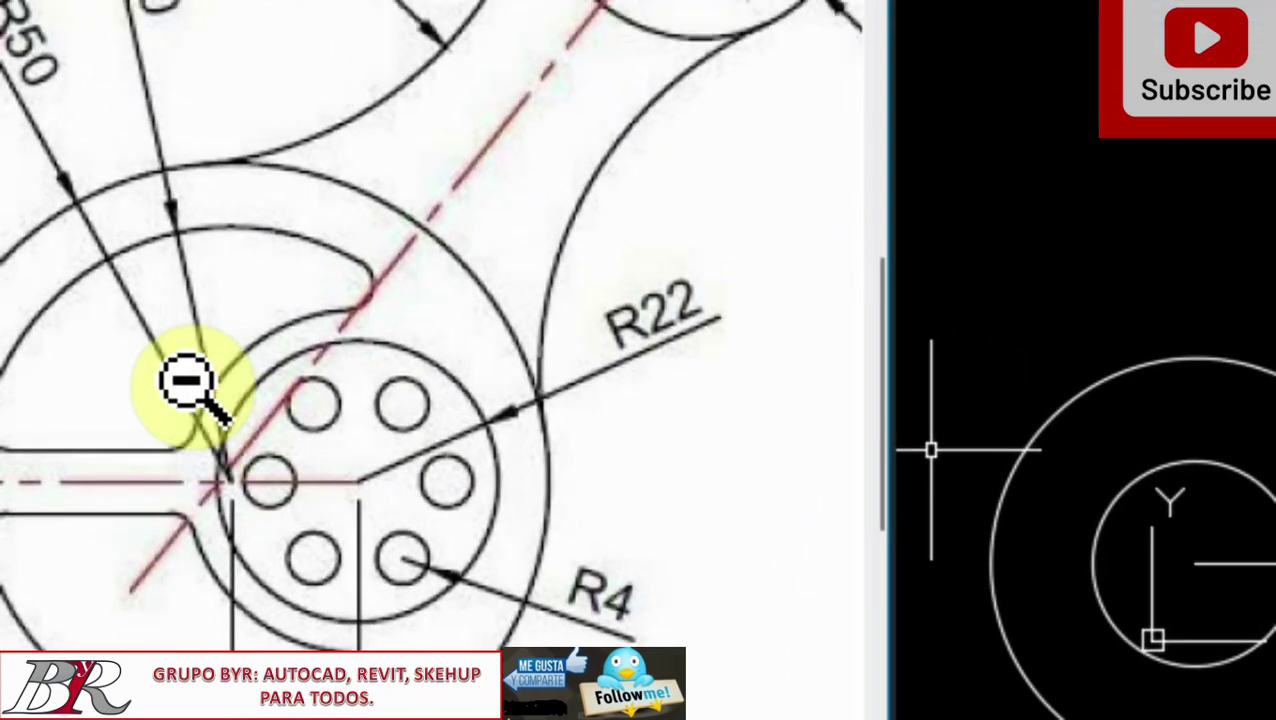
# Pan and zoom the reference PDF onto the hub with its six small holes
pyautogui.rightClick(220, 240)
pyautogui.click(240, 254)
pyautogui.moveTo(228, 313)
pyautogui.mouseDown()
pyautogui.moveTo(336, 347)
pyautogui.moveTo(385, 305)
pyautogui.mouseUp()
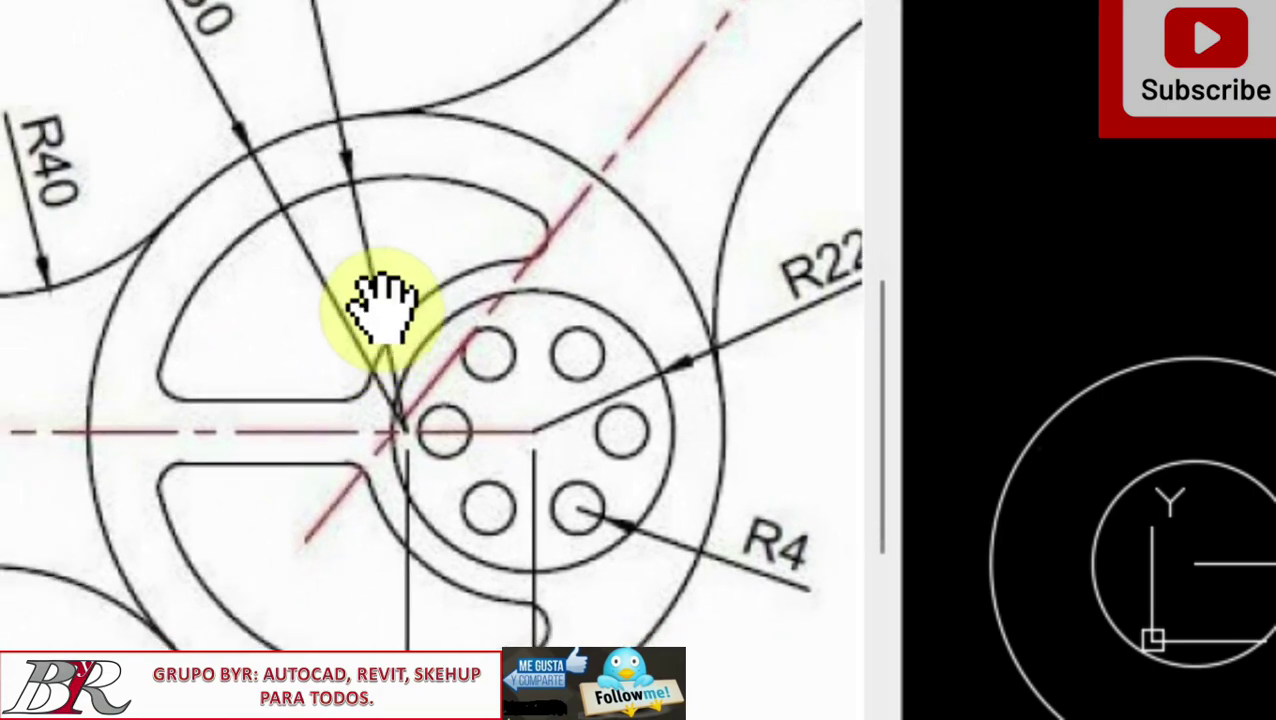
pyautogui.click(305, 5)
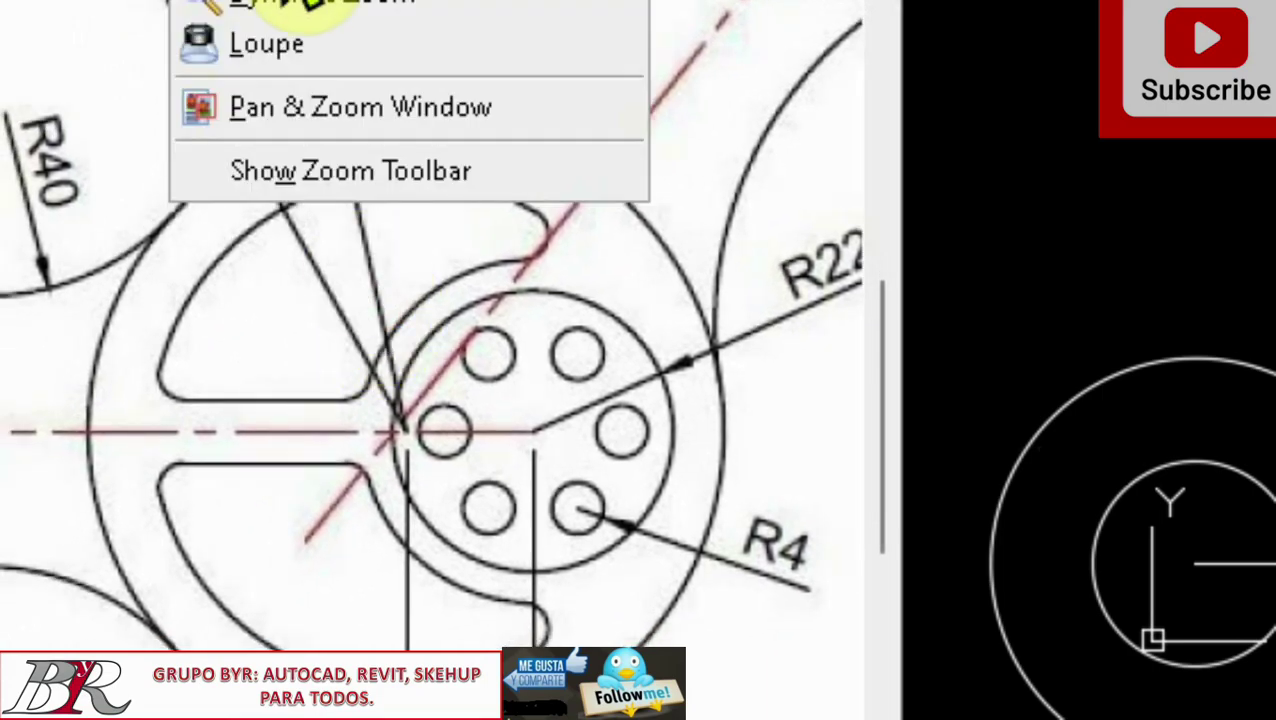
pyautogui.click(300, 5)
pyautogui.click(433, 384)
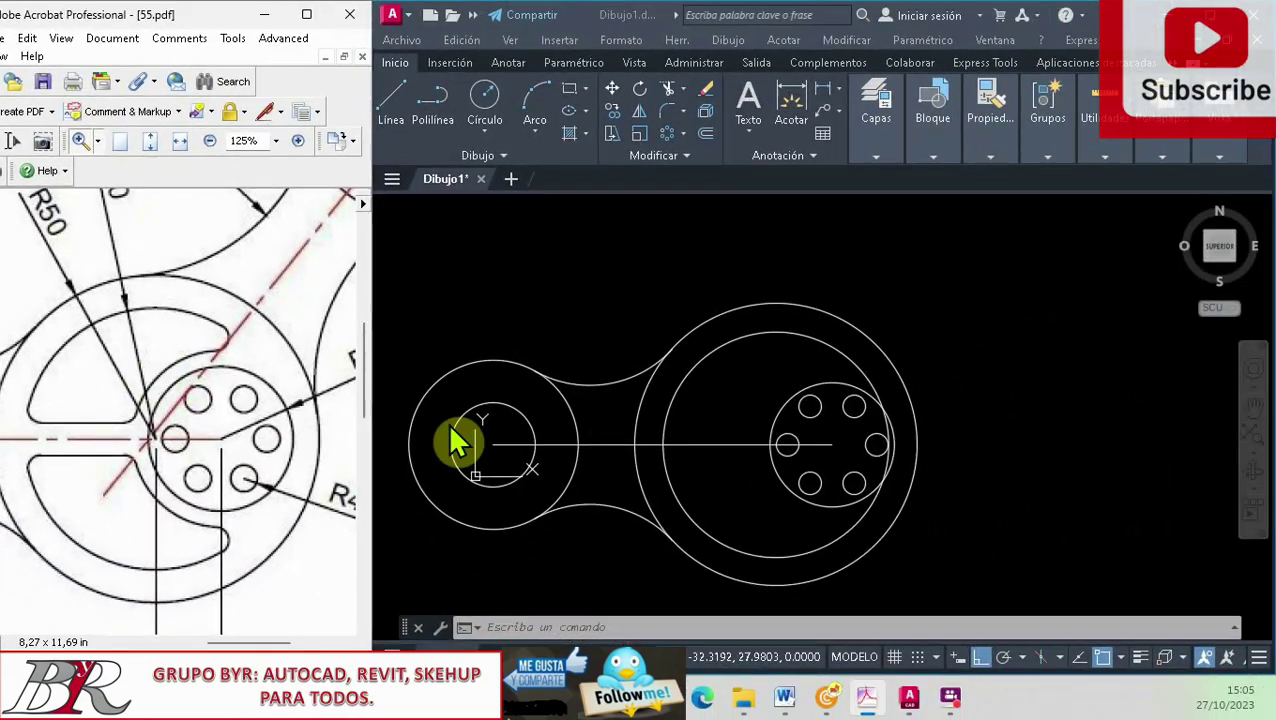
# Start a LINE beside the hub with Cuadrante (quadrant) object snap turned on
pyautogui.scroll(4, 895, 450)
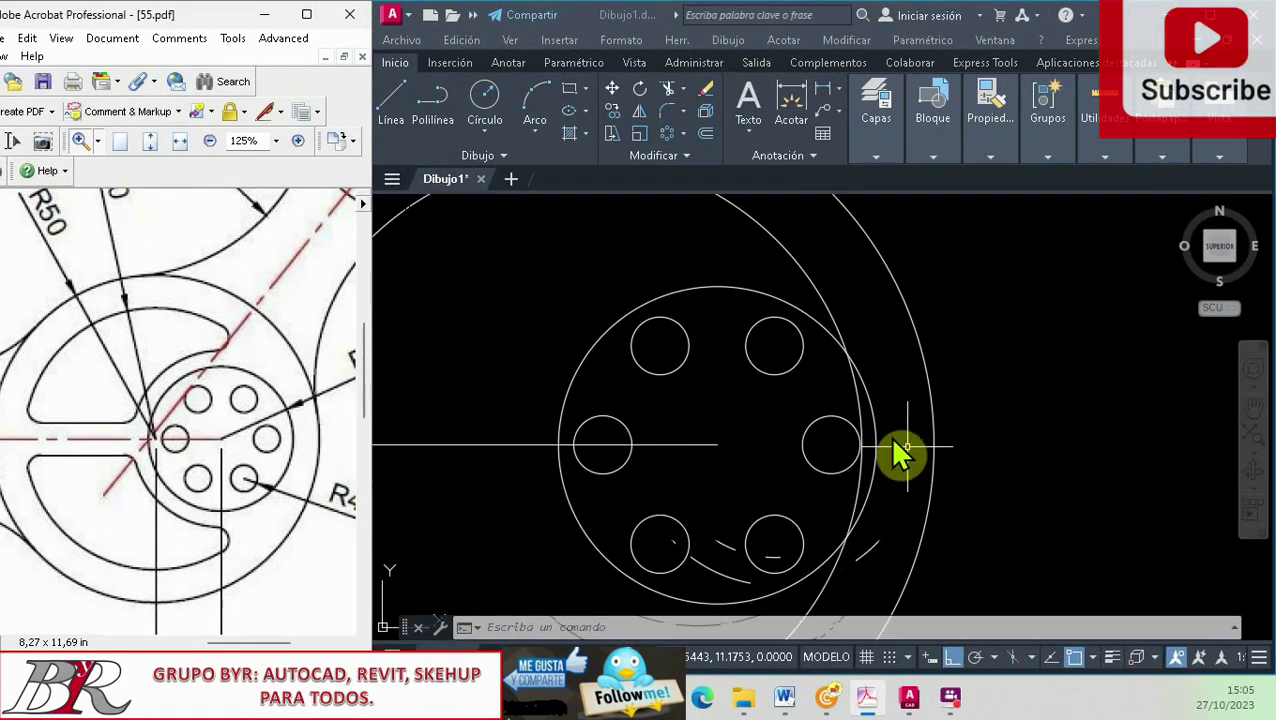
pyautogui.click(1003, 433)
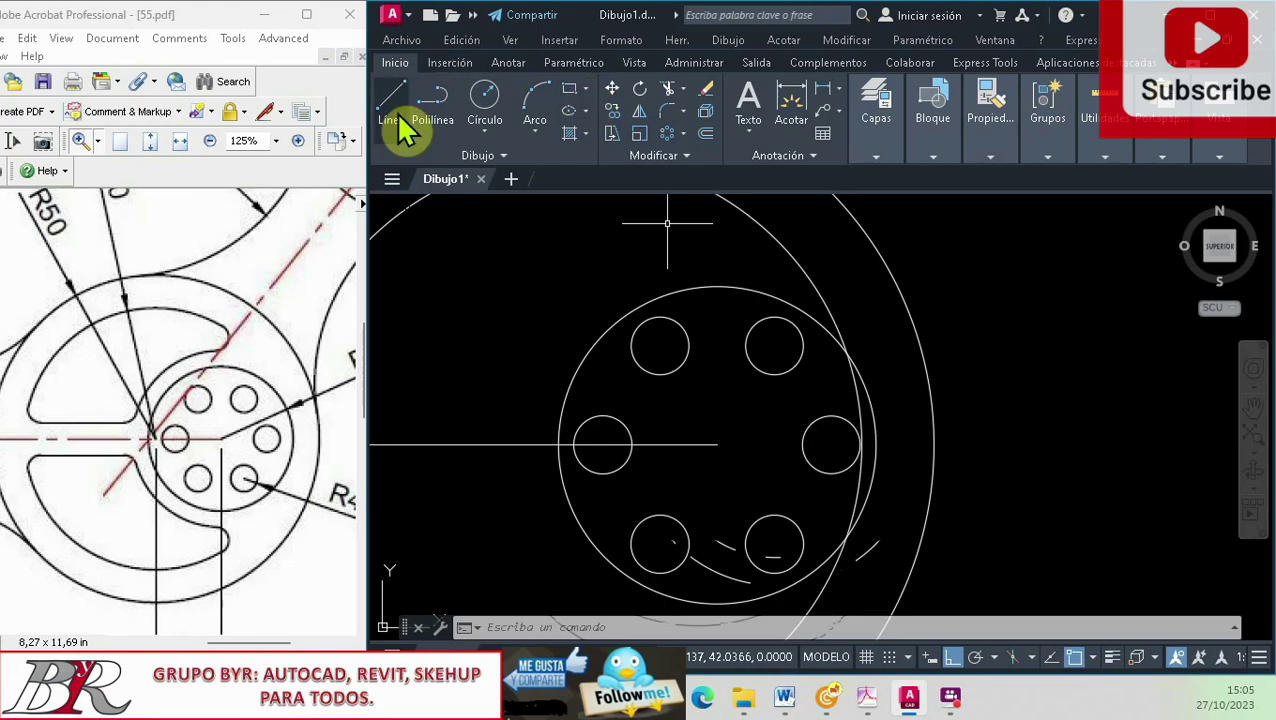
pyautogui.click(396, 110)
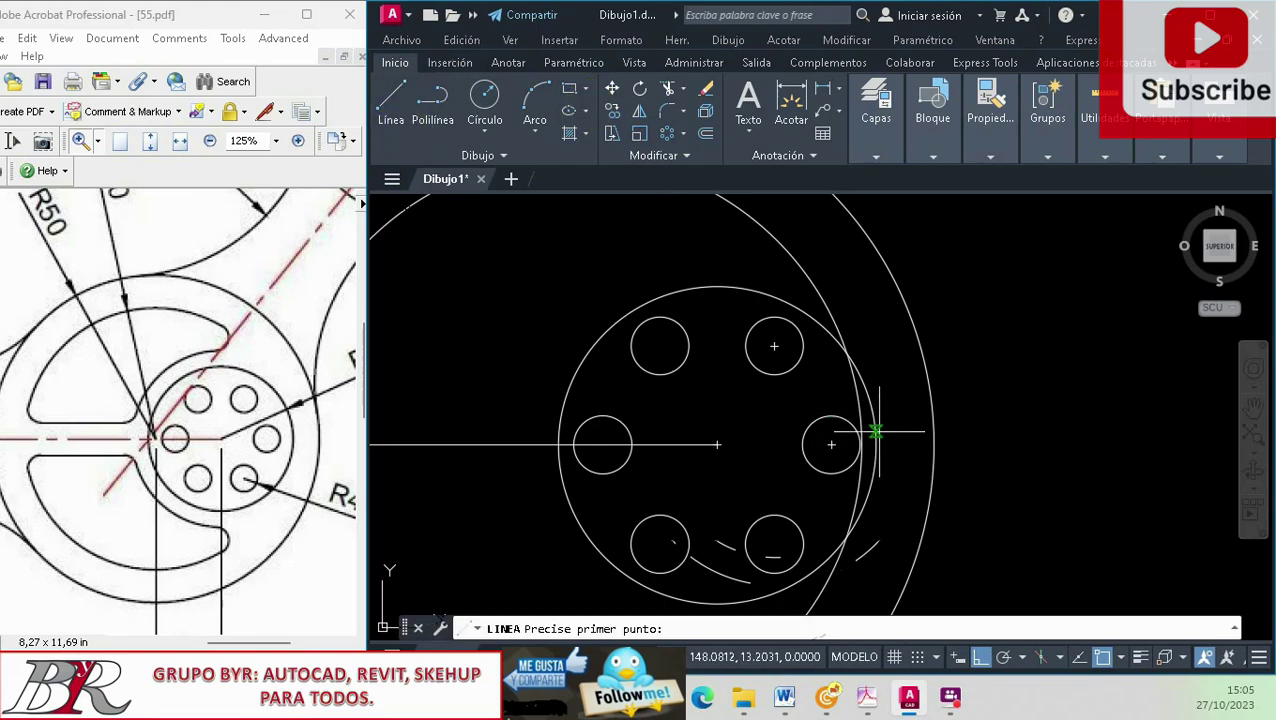
pyautogui.click(1120, 657)
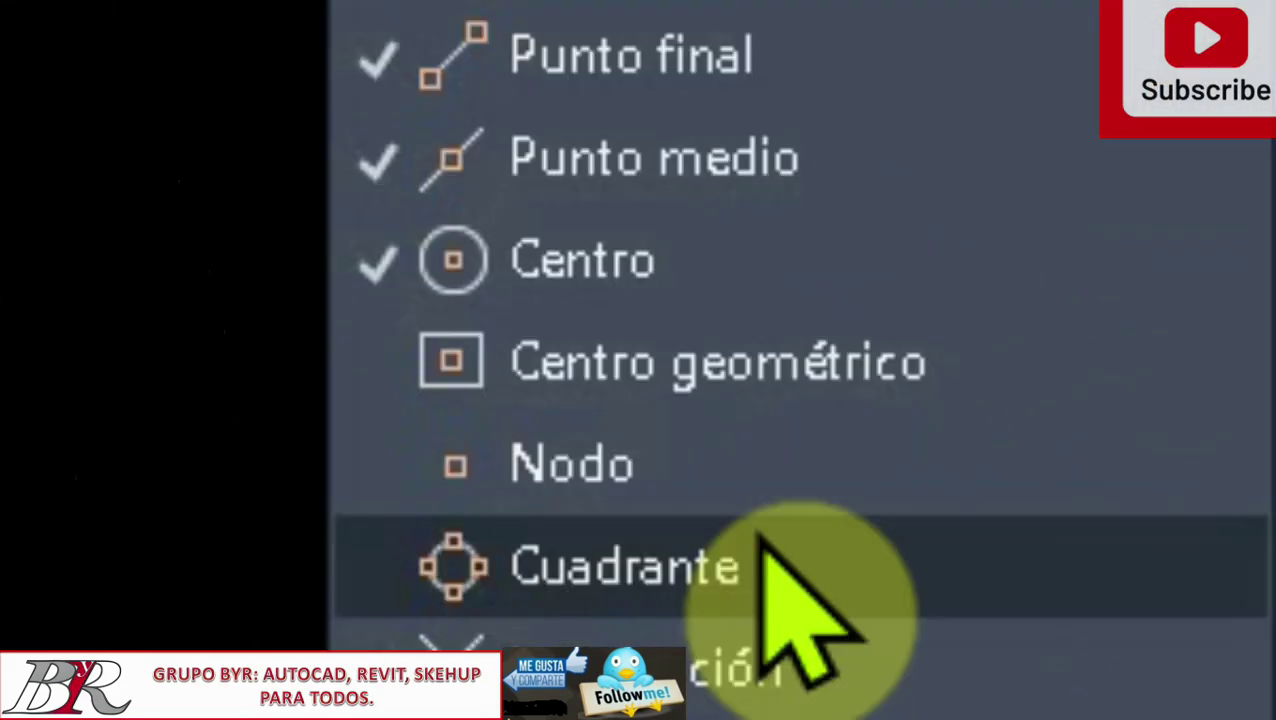
pyautogui.click(1160, 424)
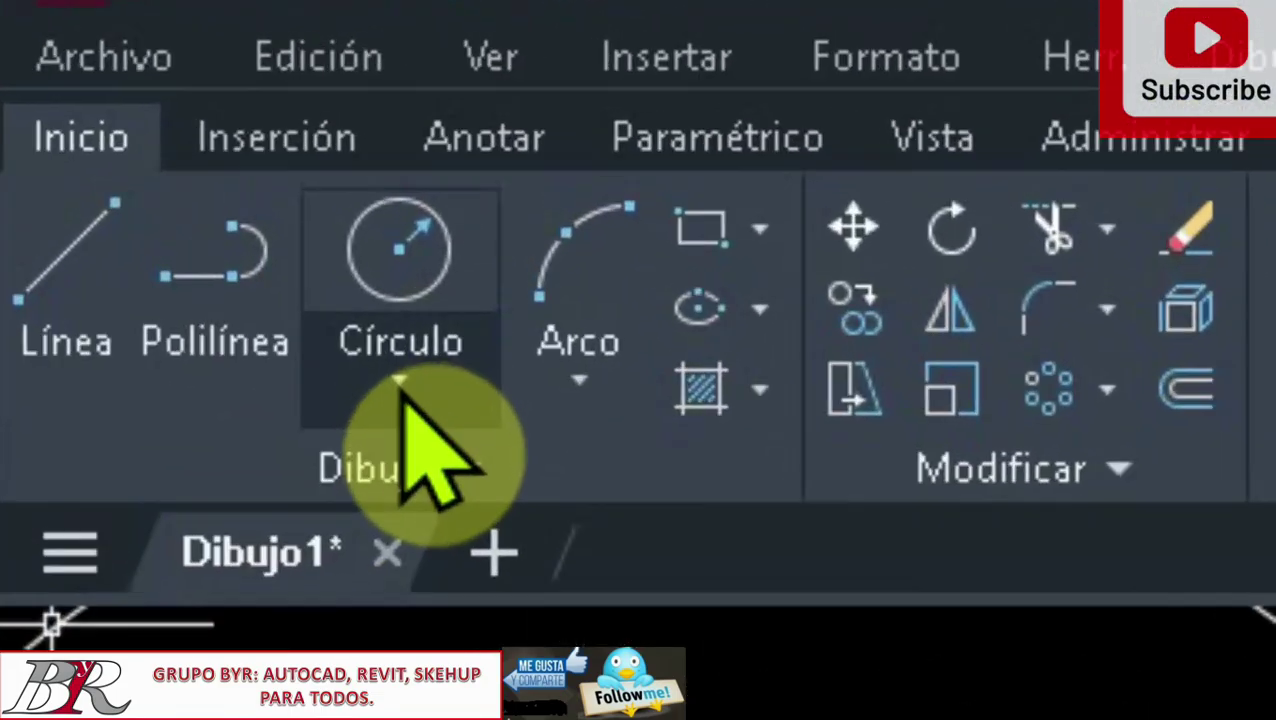
# Draw a centre-radius circle around the hub and delete the short helper line
pyautogui.click(398, 380)
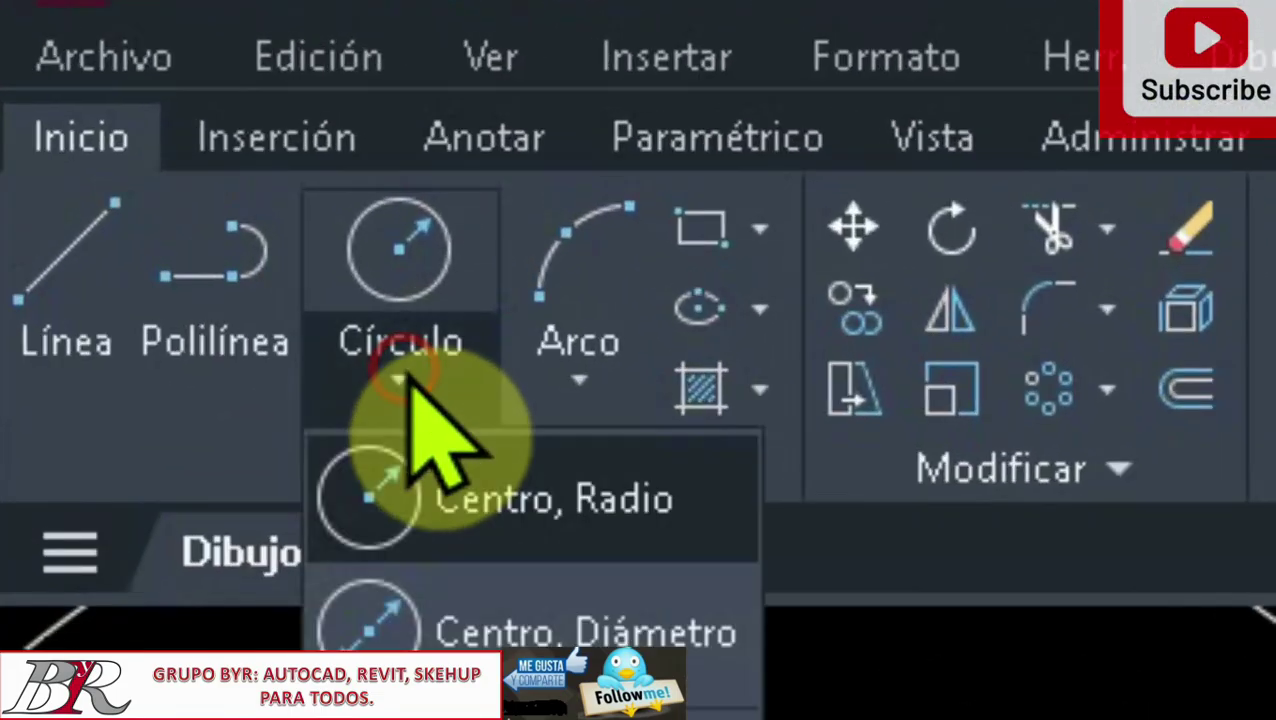
pyautogui.click(490, 498)
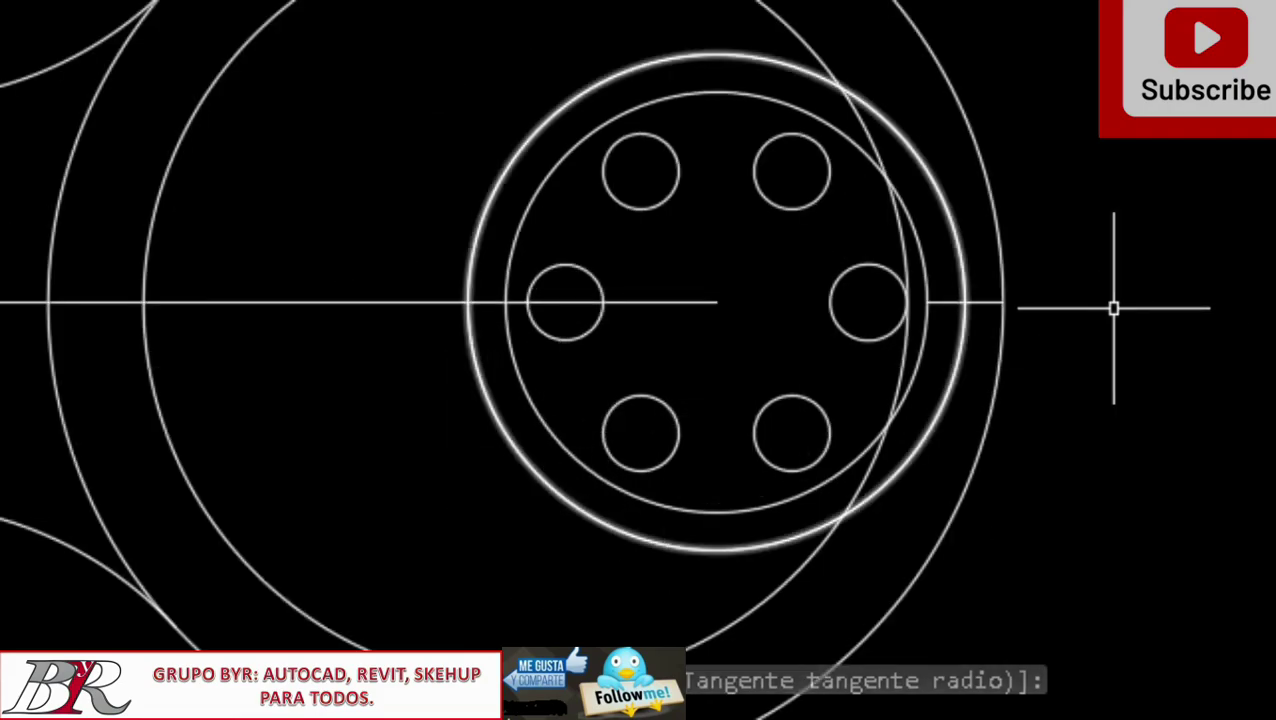
pyautogui.click(991, 302)
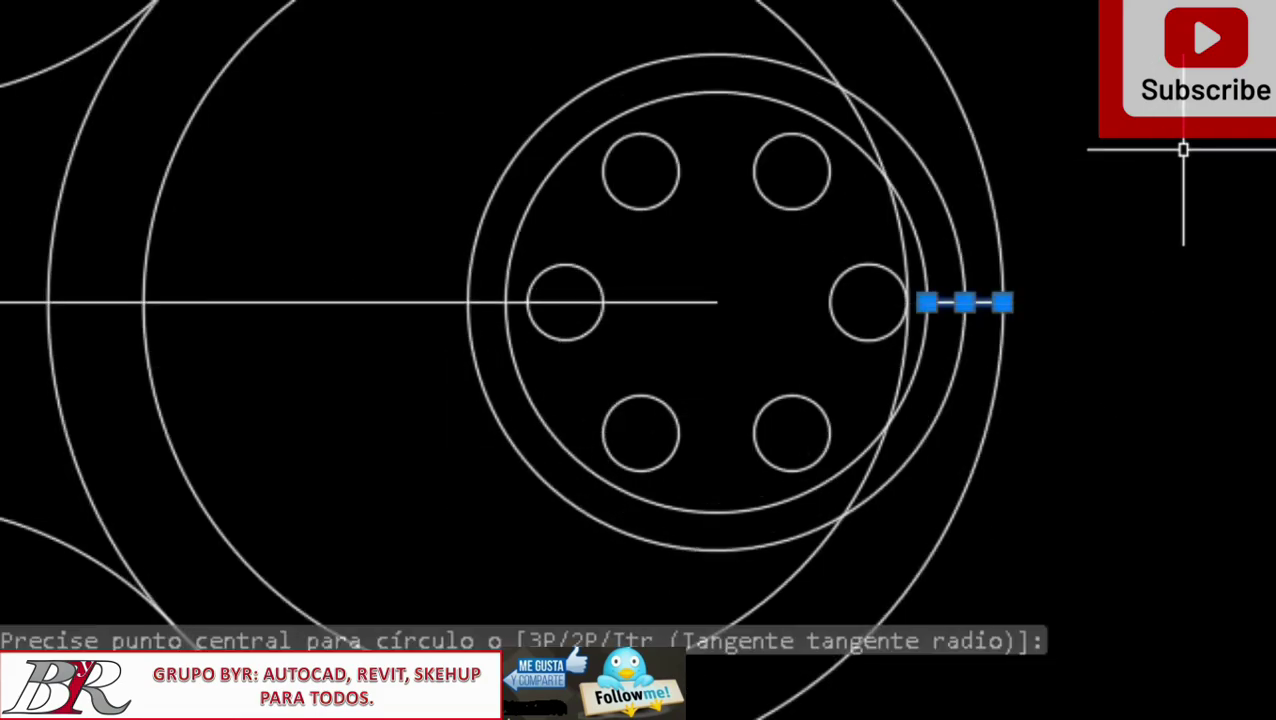
pyautogui.press('Delete')
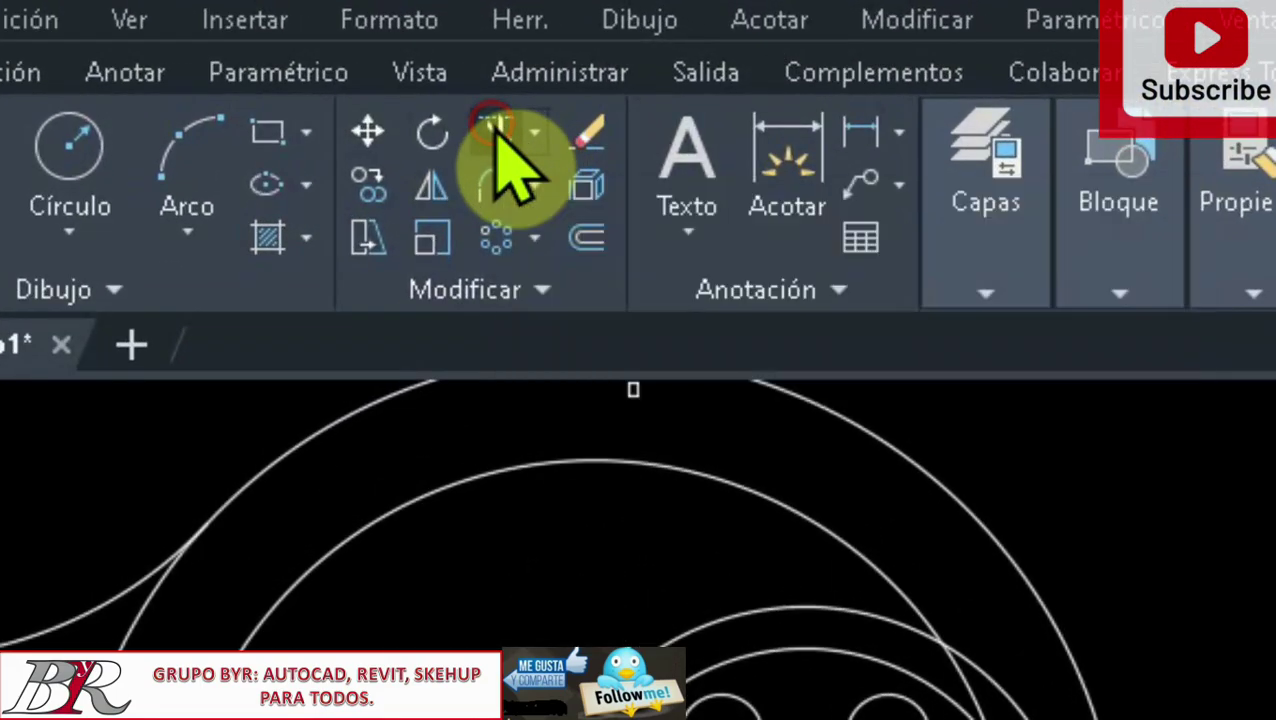
# Trim the right and lower-right arc segments so the ring becomes a crescent slot
pyautogui.click(503, 135)
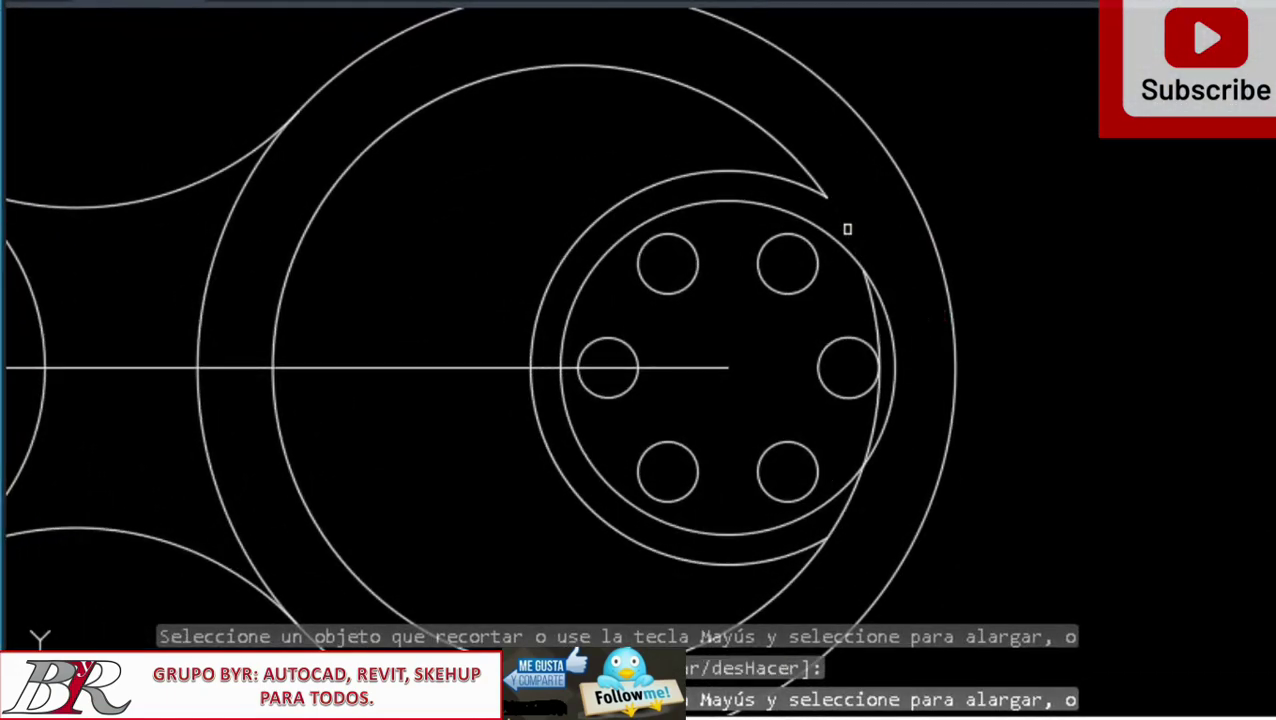
pyautogui.click(874, 314)
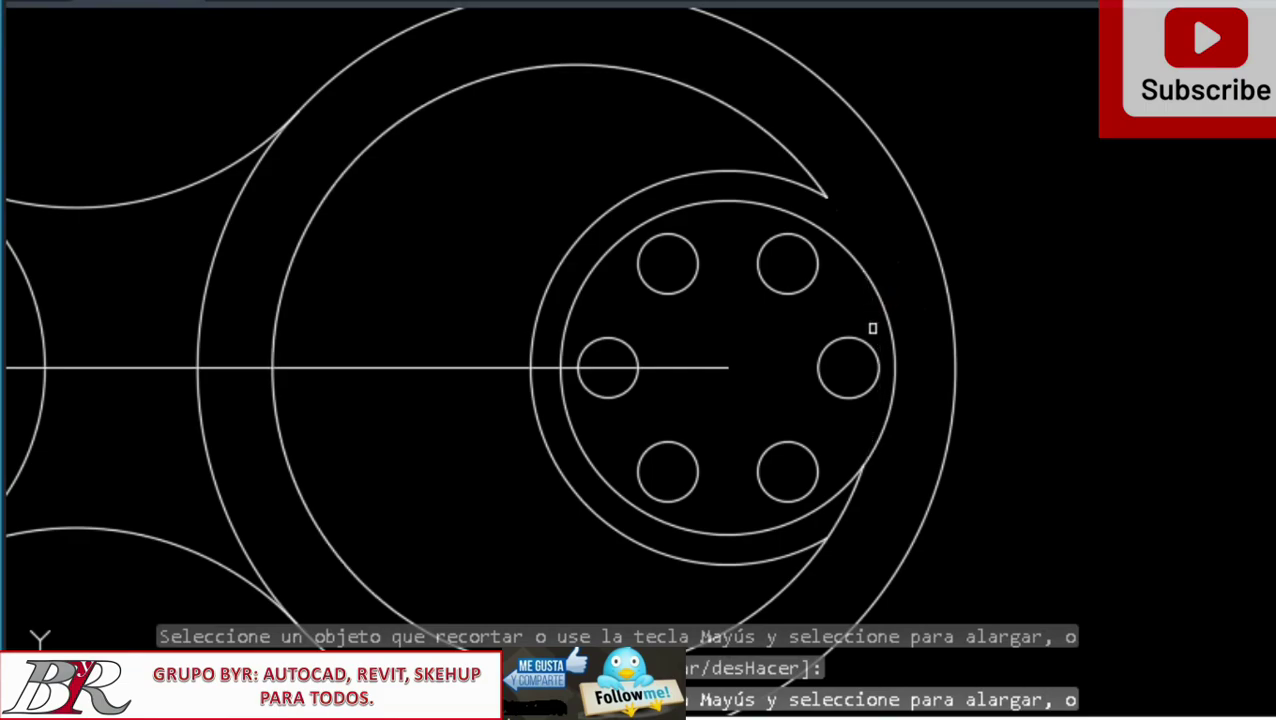
pyautogui.click(843, 515)
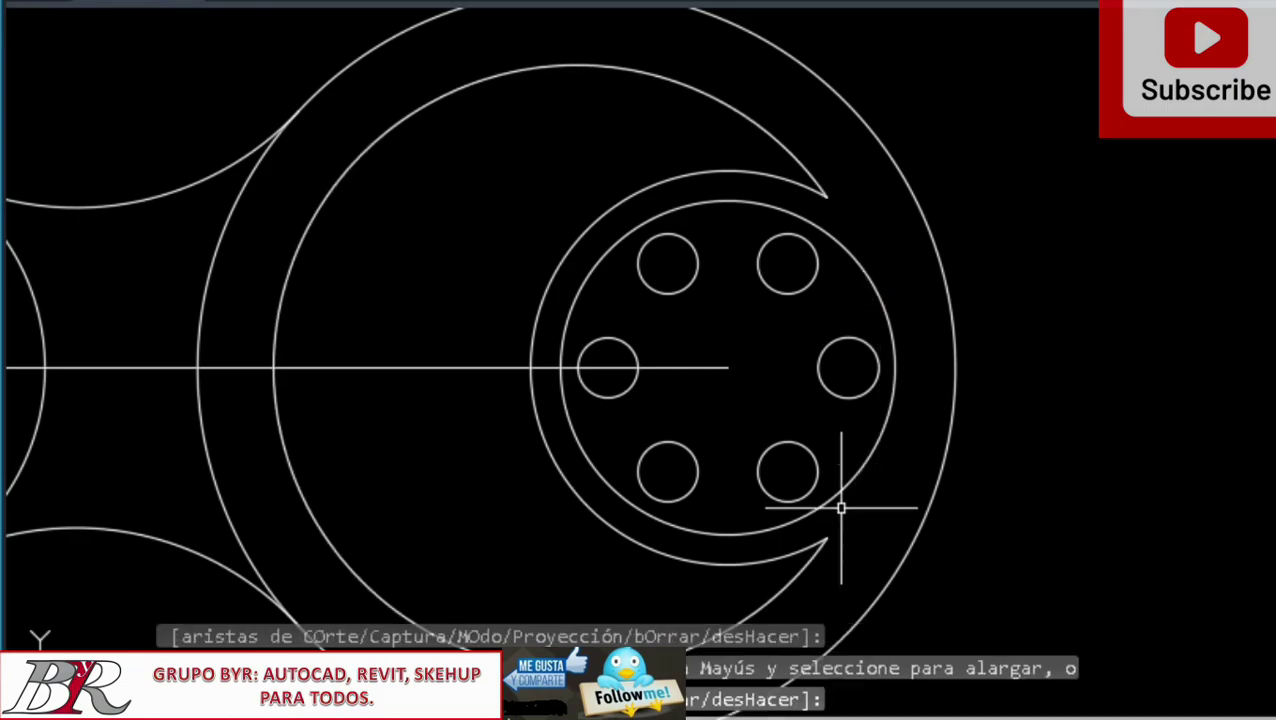
pyautogui.scroll(-3, 840, 507)
pyautogui.scroll(2, 772, 380)
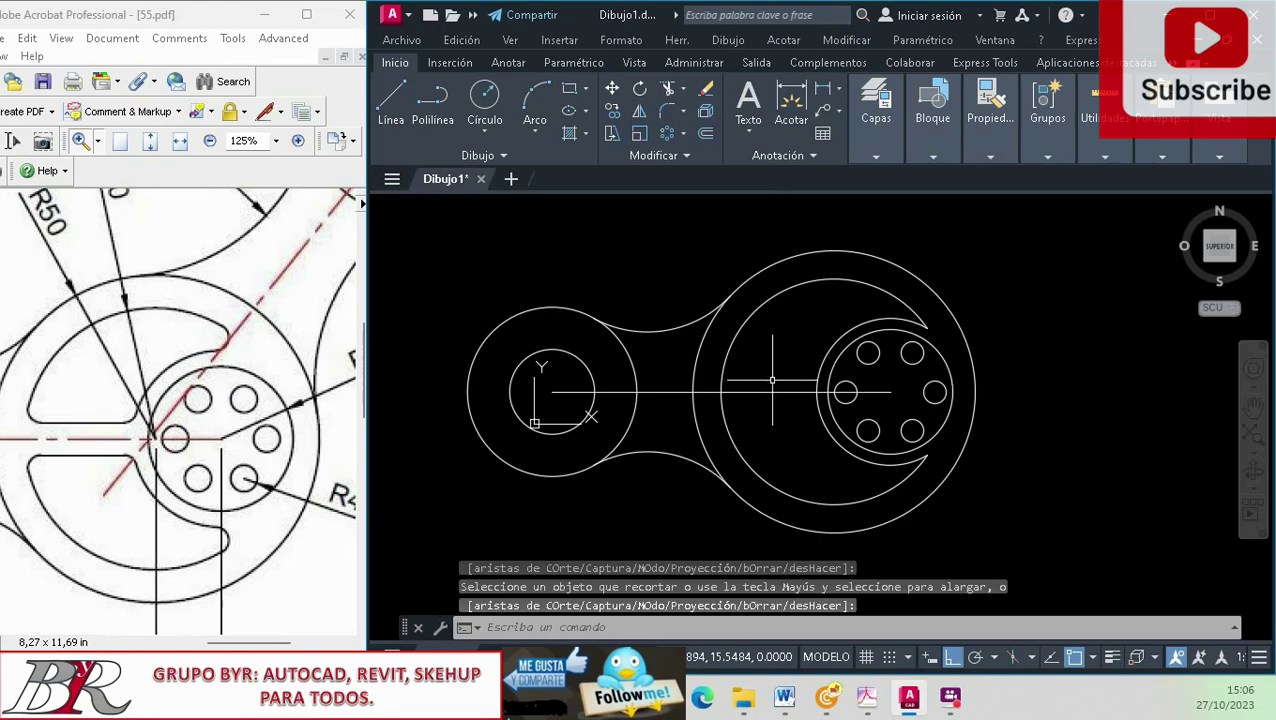
pyautogui.scroll(2, 772, 380)
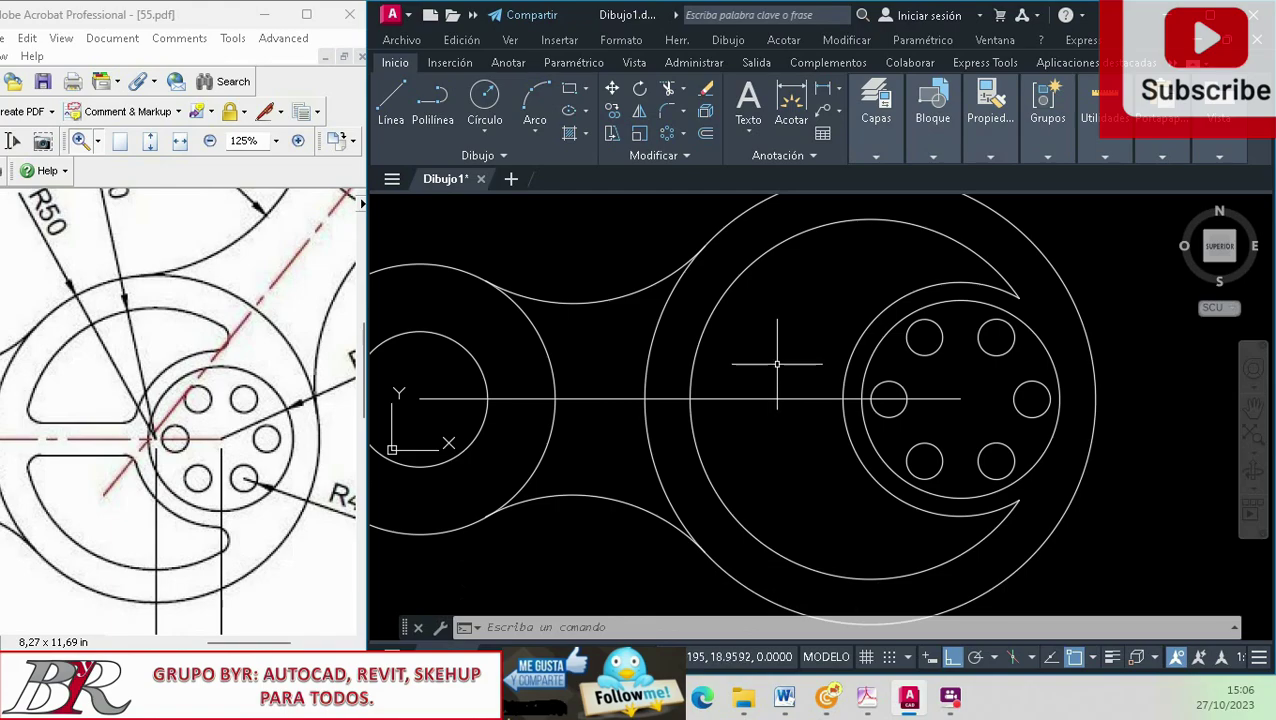
# Zoom the reference PDF in on the R40 and R50 arcs, then back to 125%
pyautogui.scroll(-2, 778, 362)
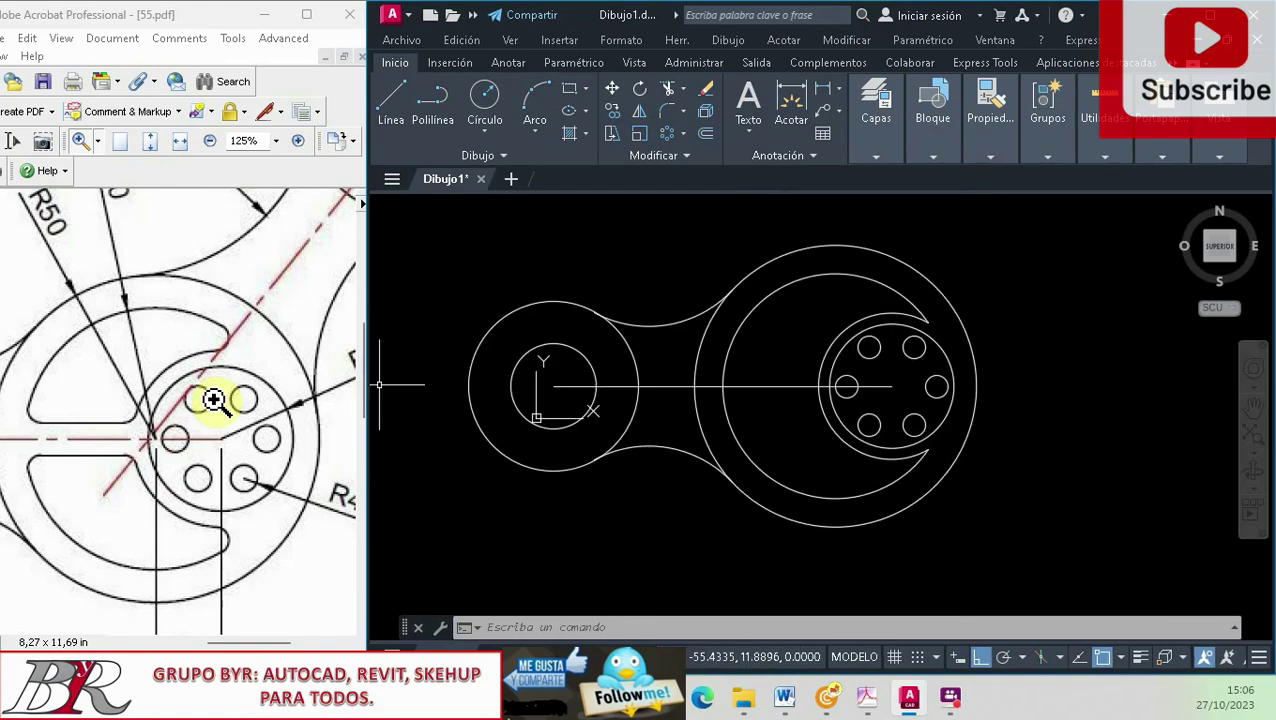
pyautogui.rightClick(80, 376)
pyautogui.click(213, 36)
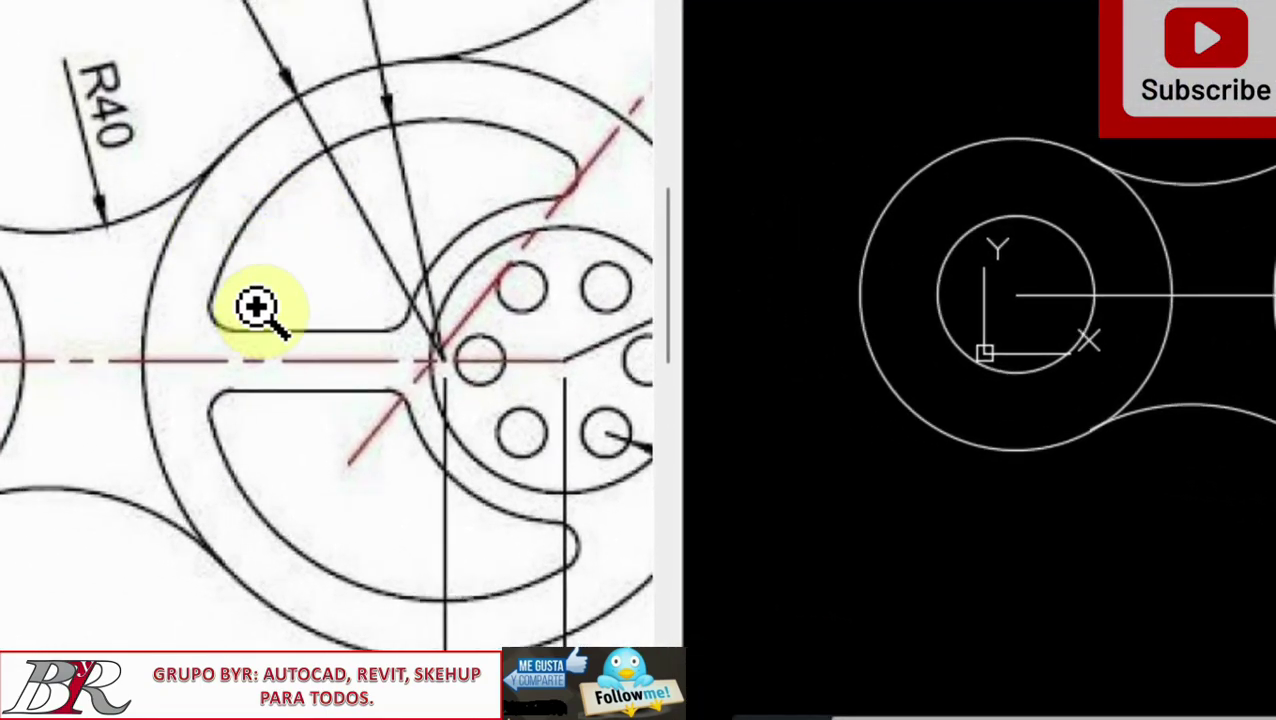
pyautogui.click(256, 310)
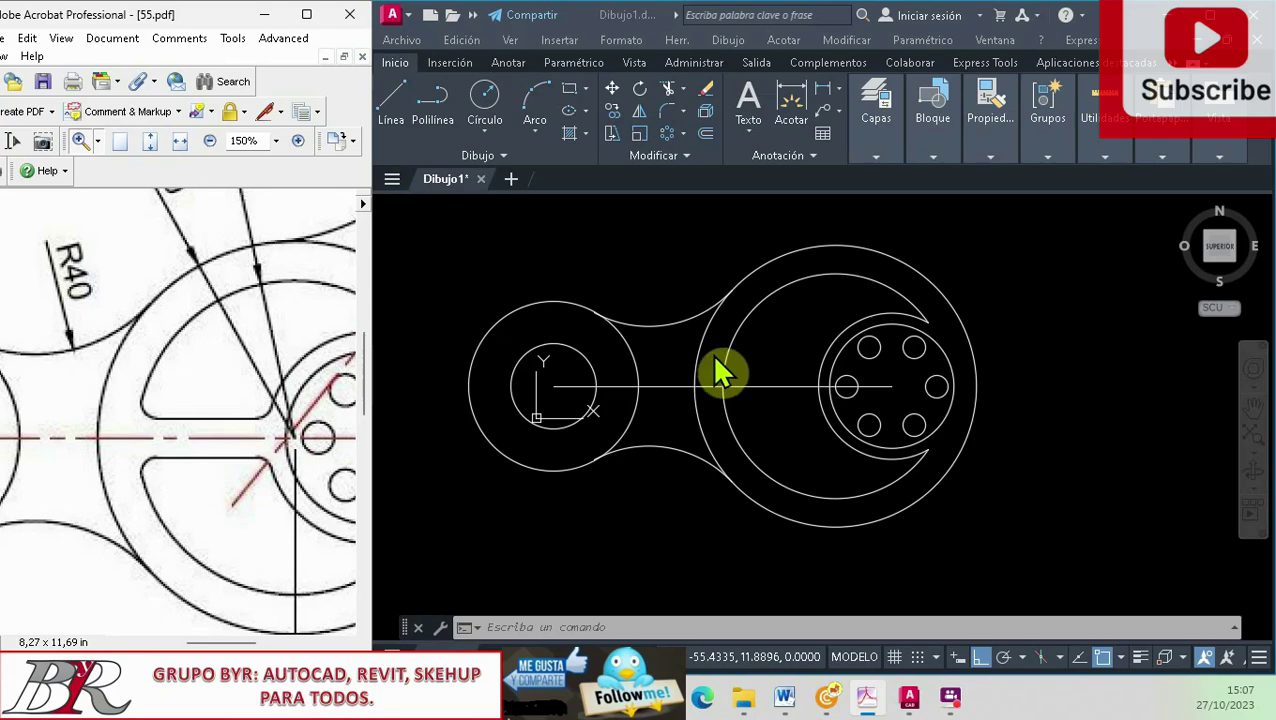
pyautogui.click(97, 141)
pyautogui.click(120, 188)
pyautogui.click(158, 343)
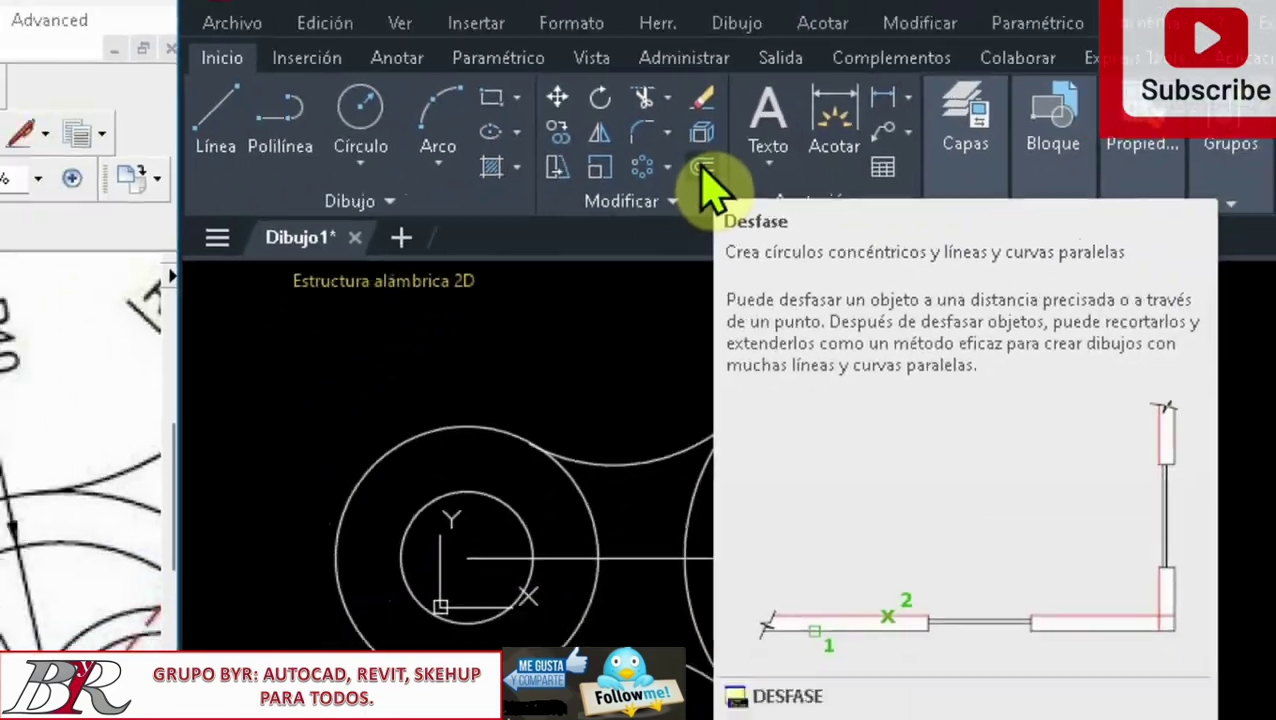
# Offset the long horizontal centre line 5 units upward
pyautogui.click(702, 168)
pyautogui.write('5')
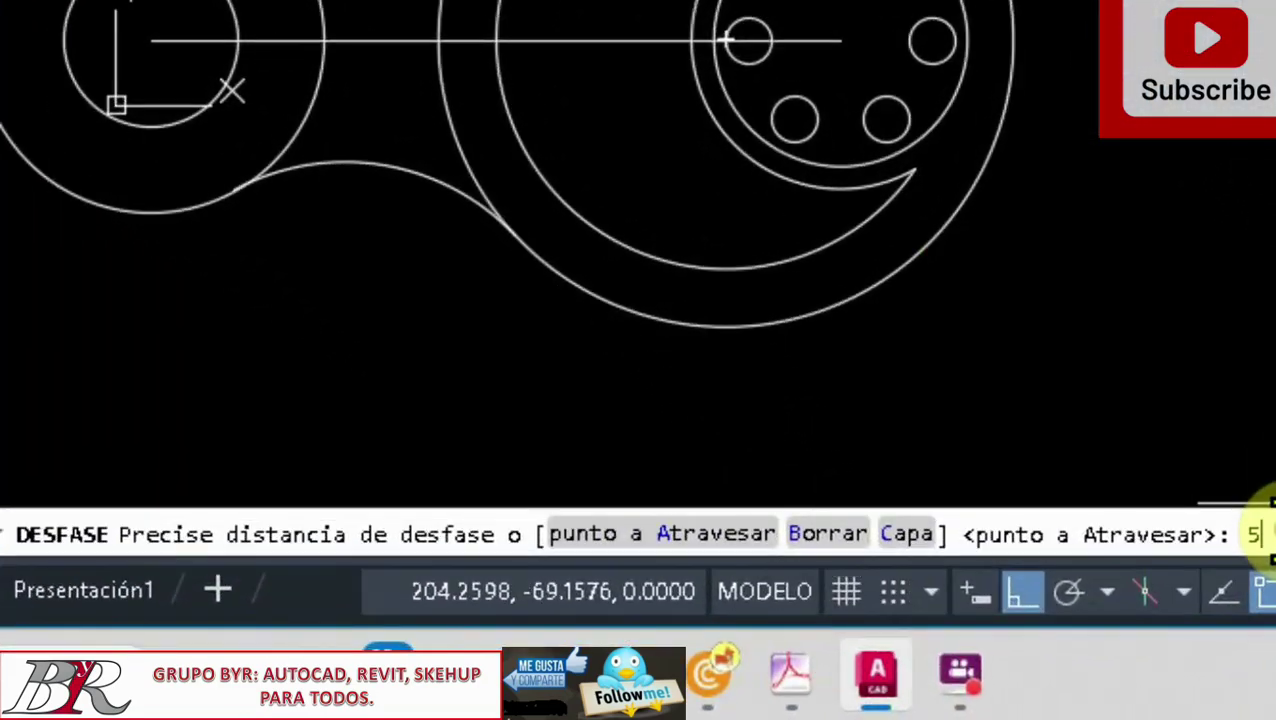
pyautogui.press('Return')
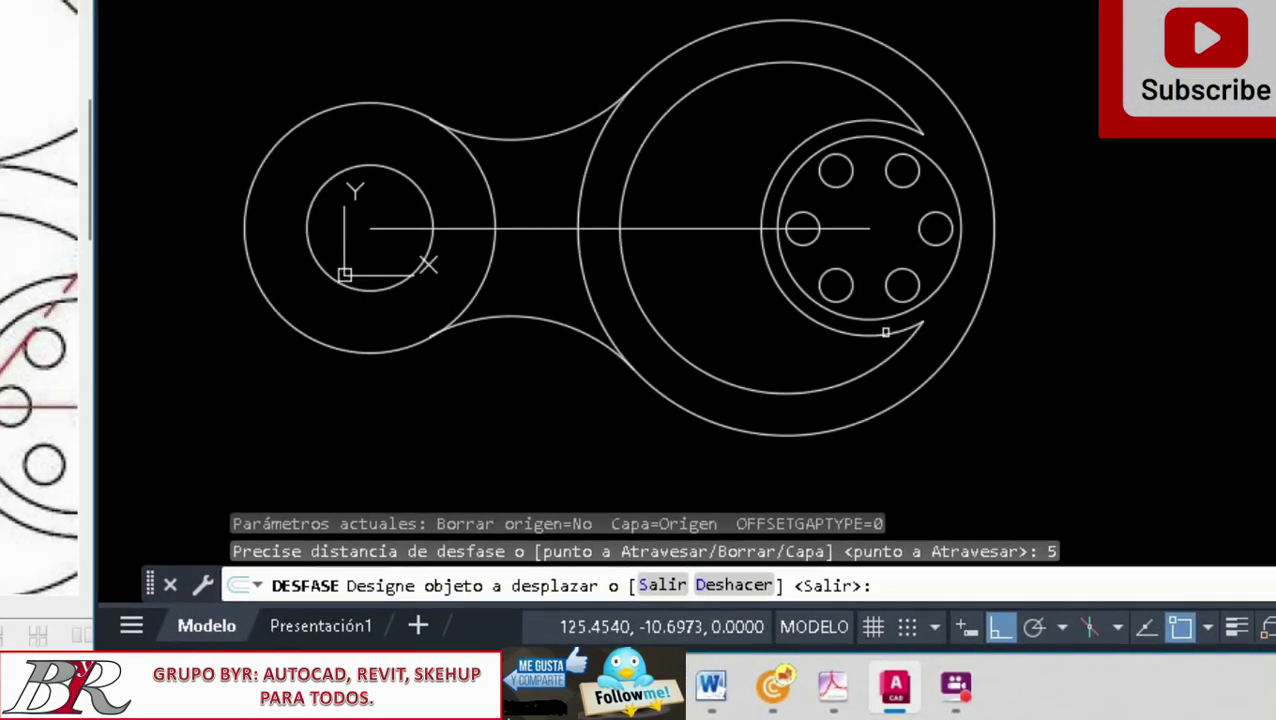
pyautogui.click(777, 405)
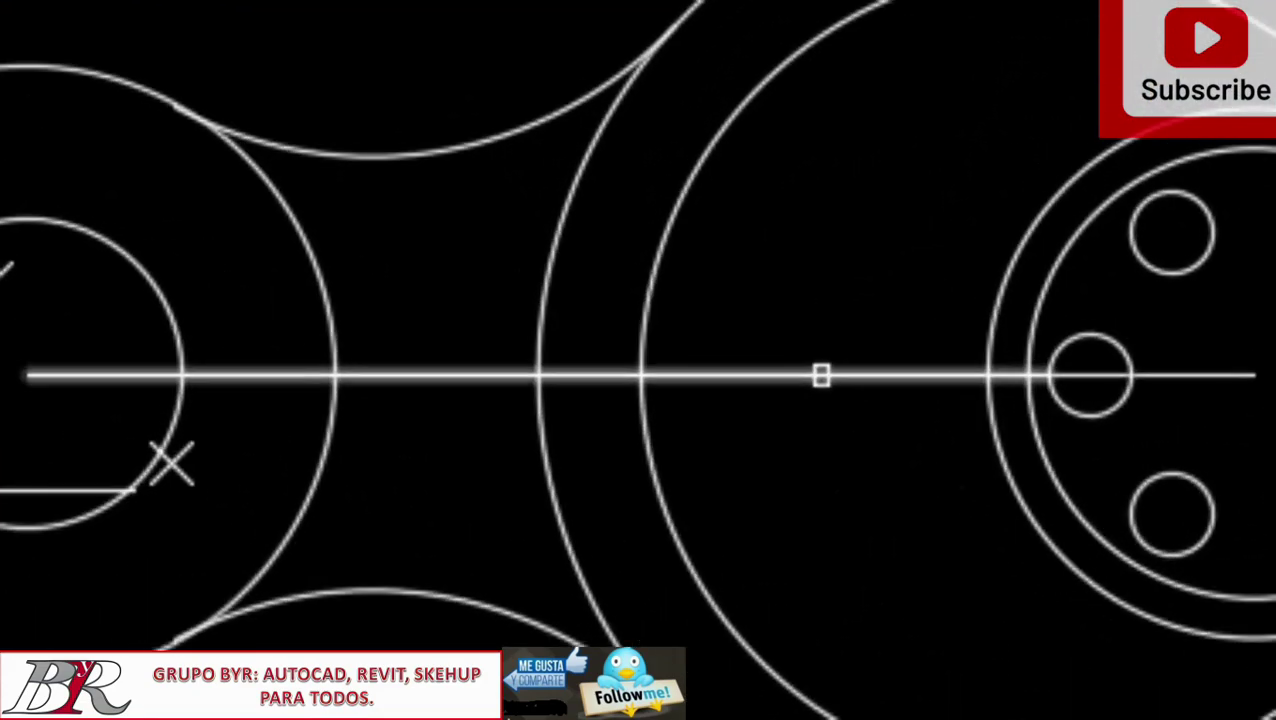
pyautogui.click(773, 387)
pyautogui.click(755, 300)
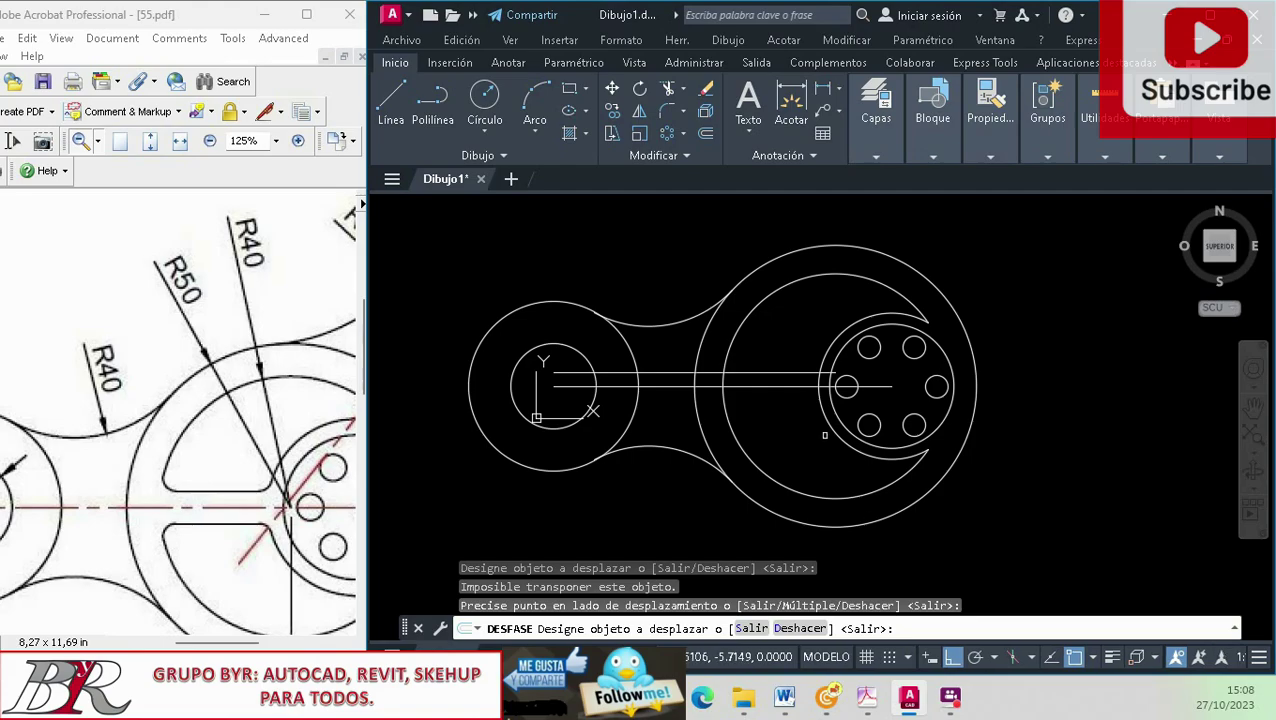
# Offset the long centre line a second time, placing the 5-unit copy below it
pyautogui.click(776, 386)
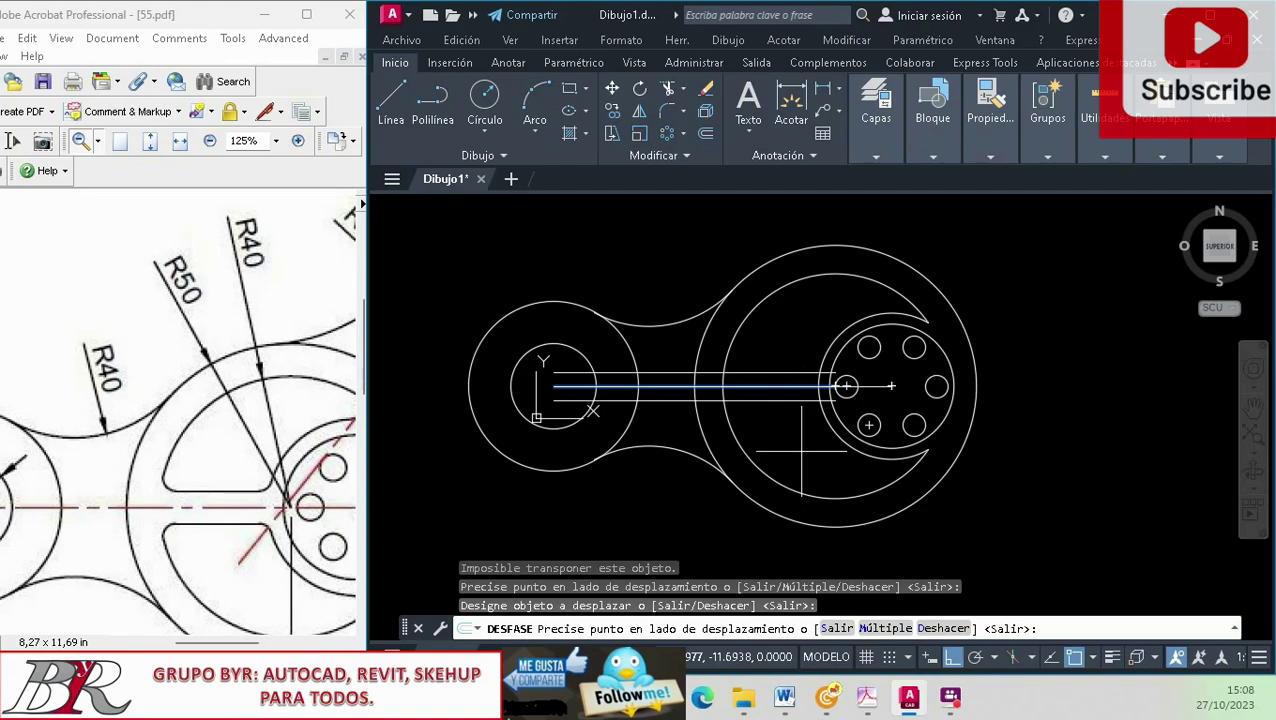
pyautogui.click(801, 451)
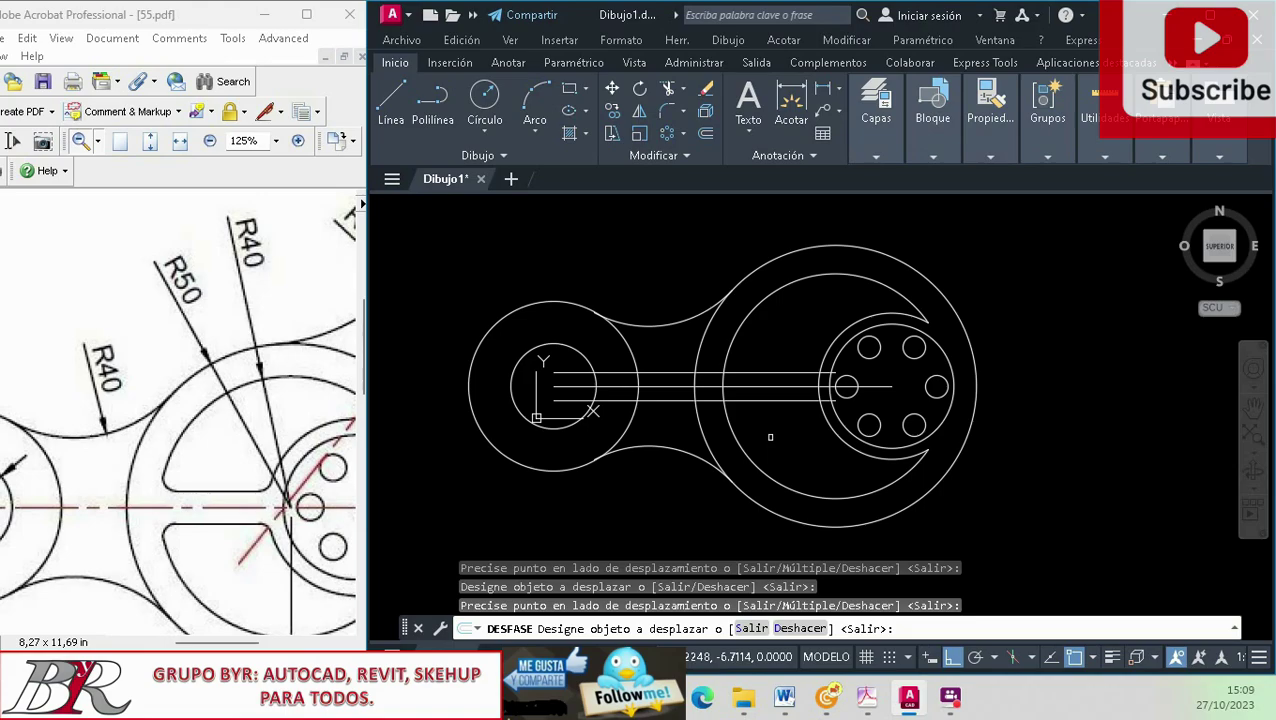
pyautogui.press('Escape')
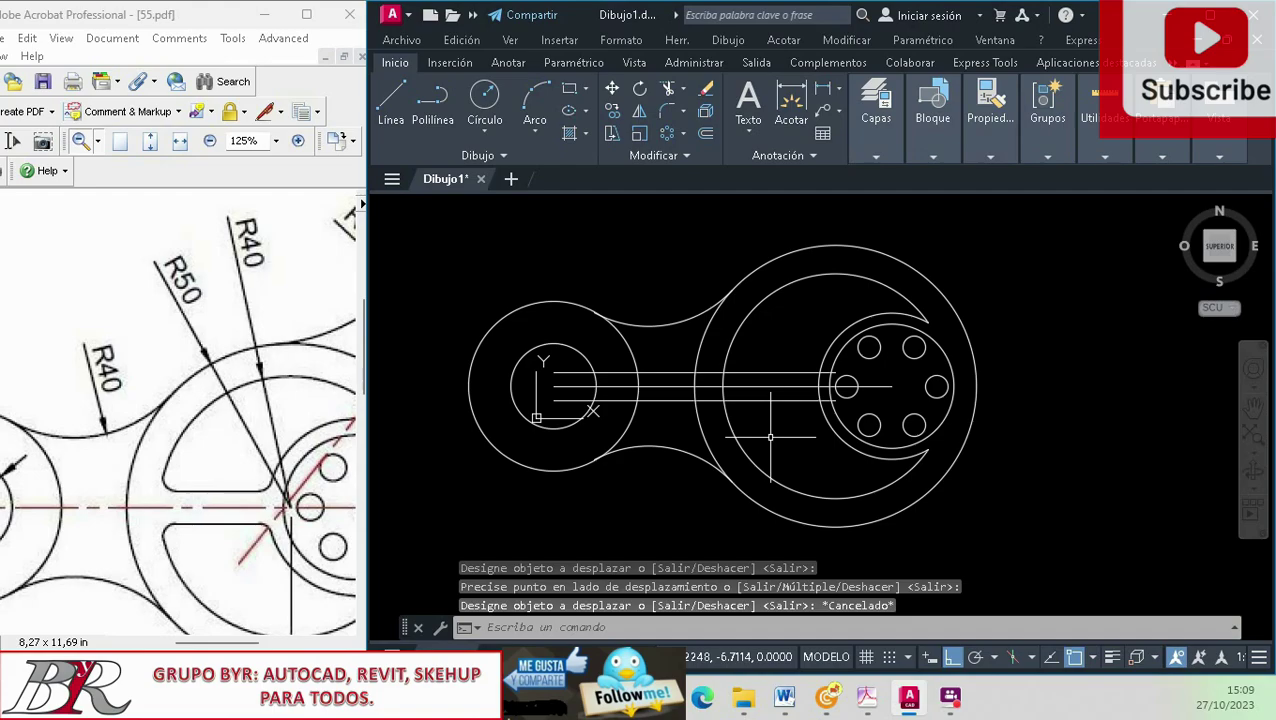
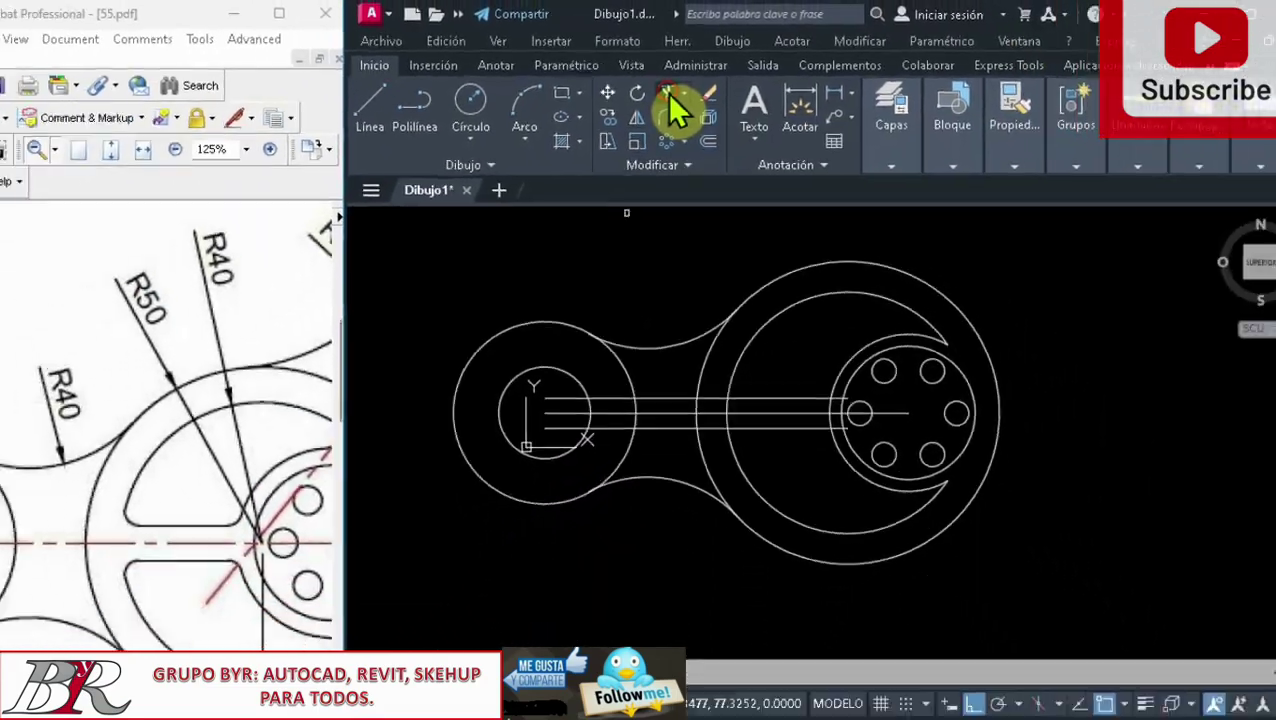
# Trim the arm line ends inside the left circle and the lines between the hubs
pyautogui.click(668, 95)
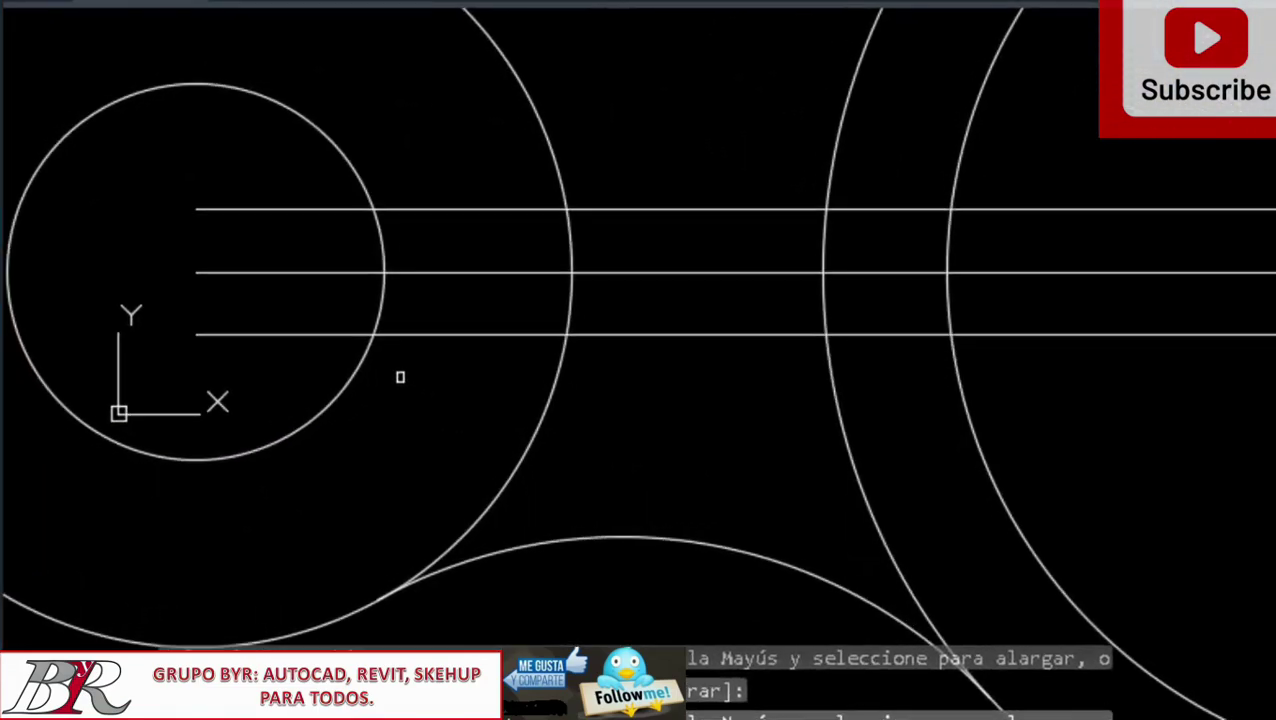
pyautogui.click(278, 208)
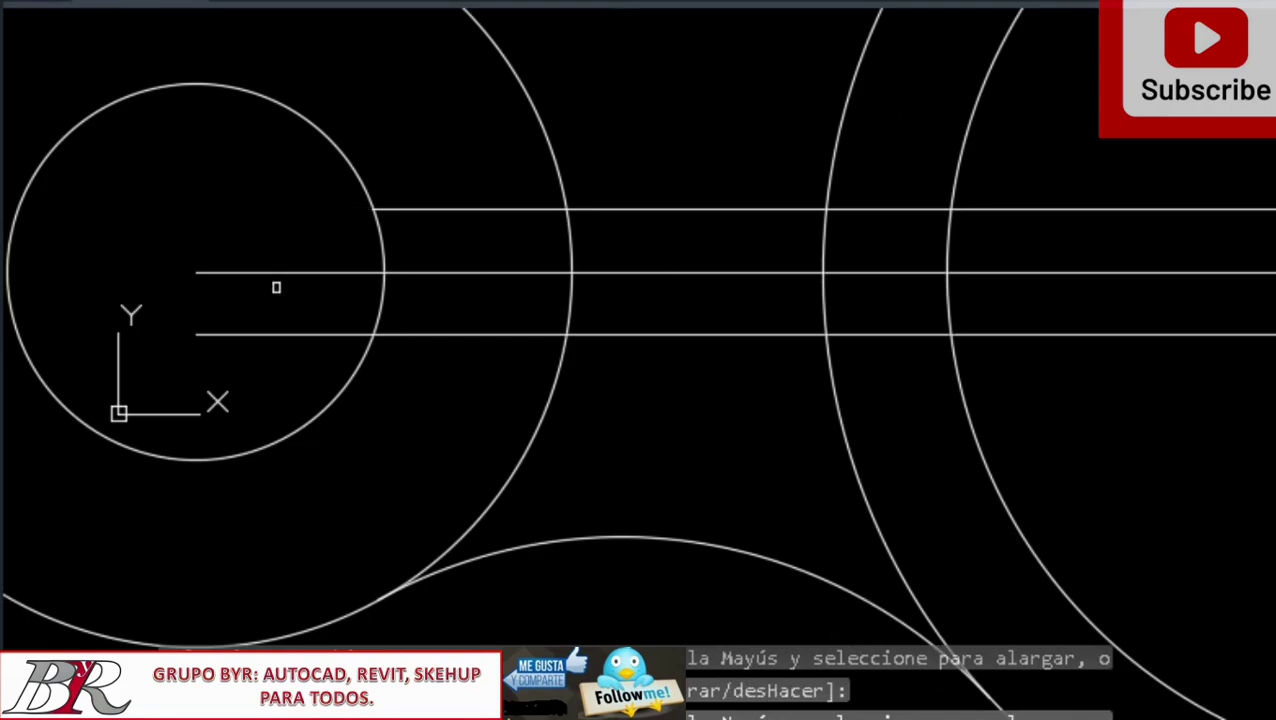
pyautogui.click(268, 333)
pyautogui.click(420, 208)
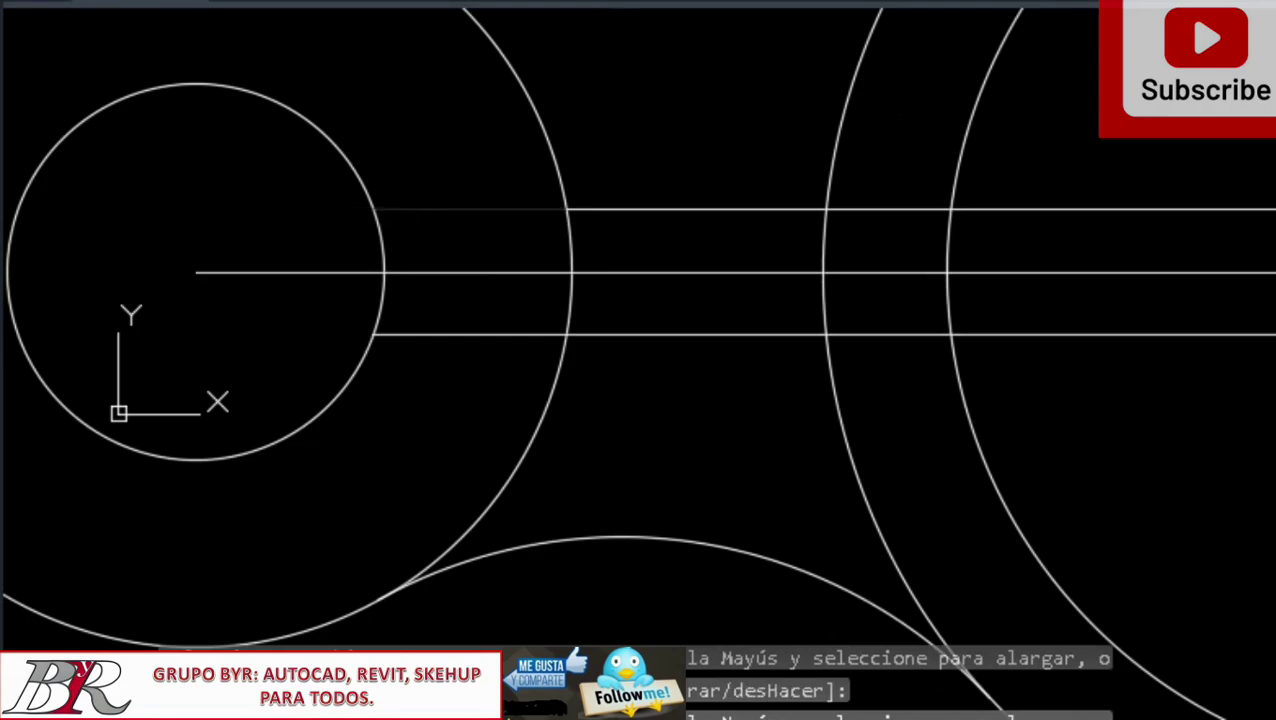
pyautogui.click(498, 333)
pyautogui.scroll(-4, 498, 333)
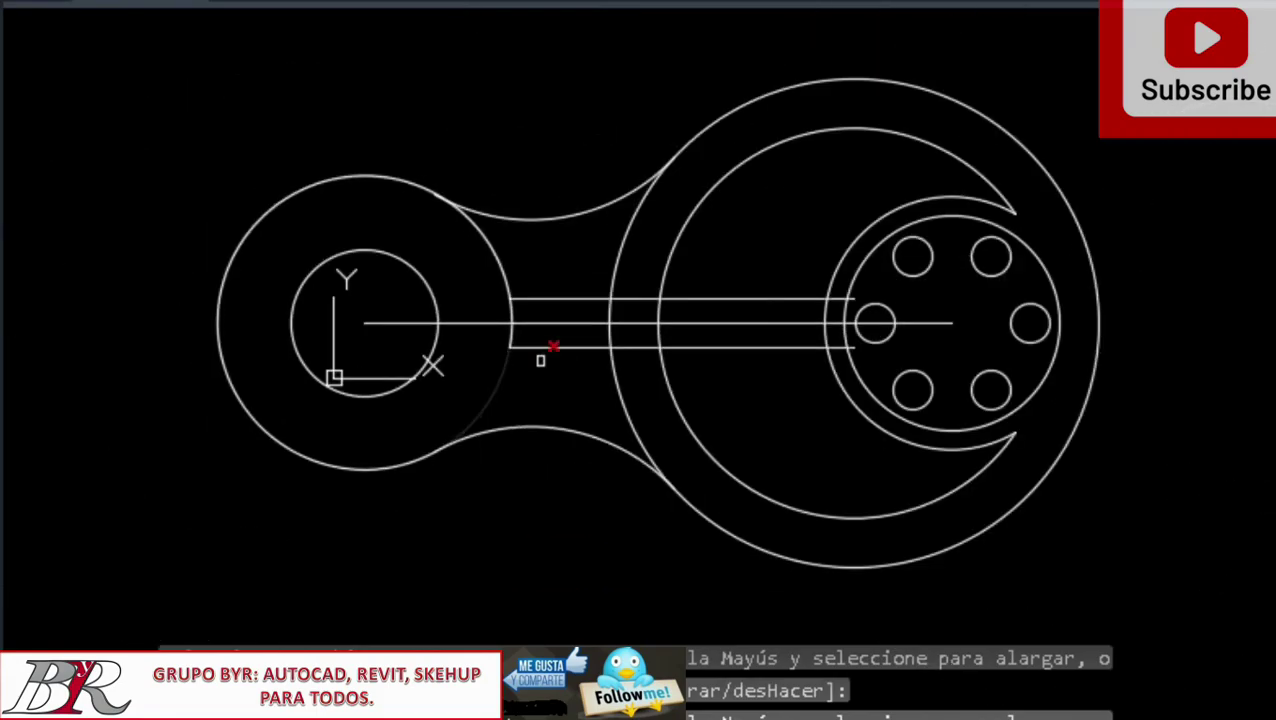
pyautogui.scroll(2, 568, 346)
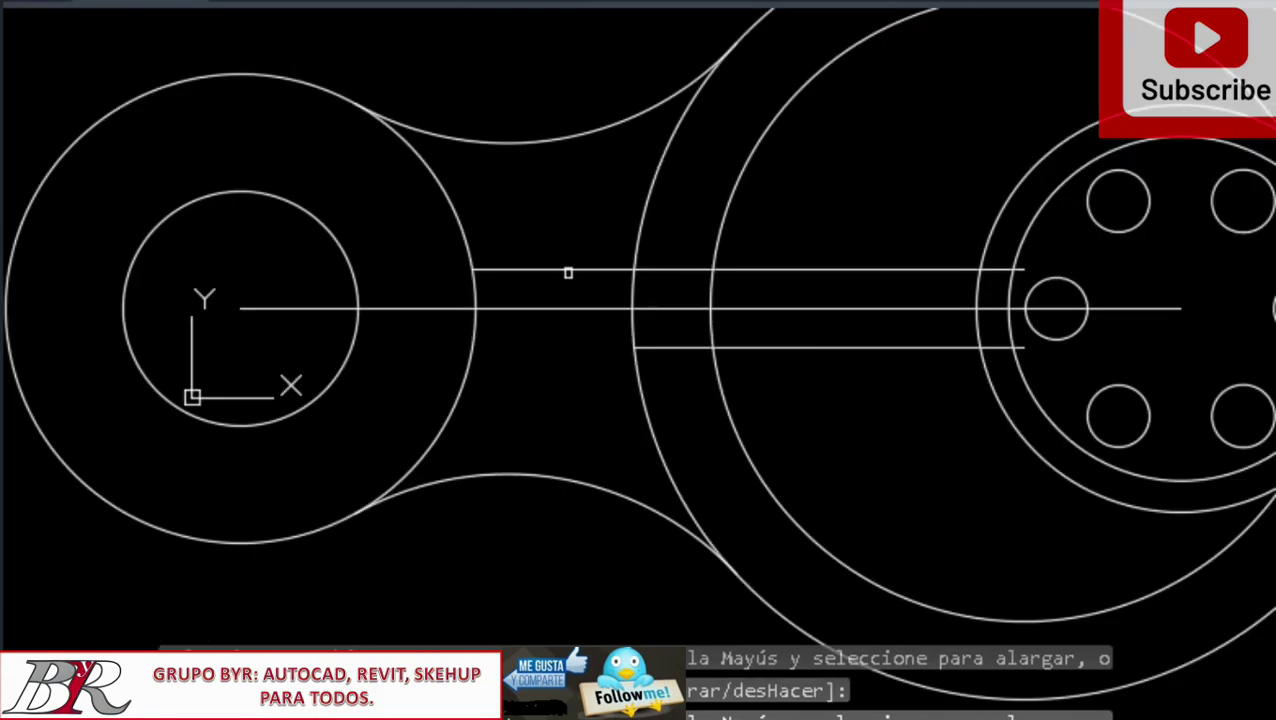
pyautogui.click(568, 273)
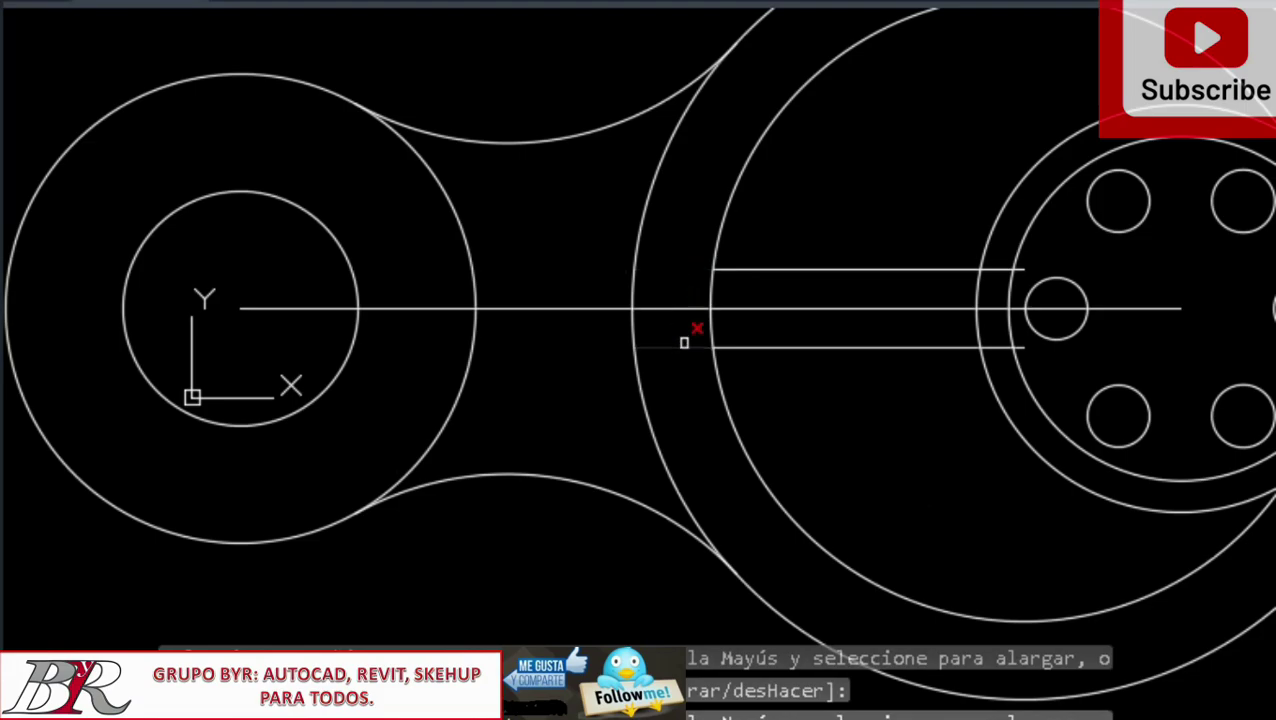
# Trim the line stubs and arc pieces inside the large wheel to open the slot
pyautogui.scroll(3, 713, 302)
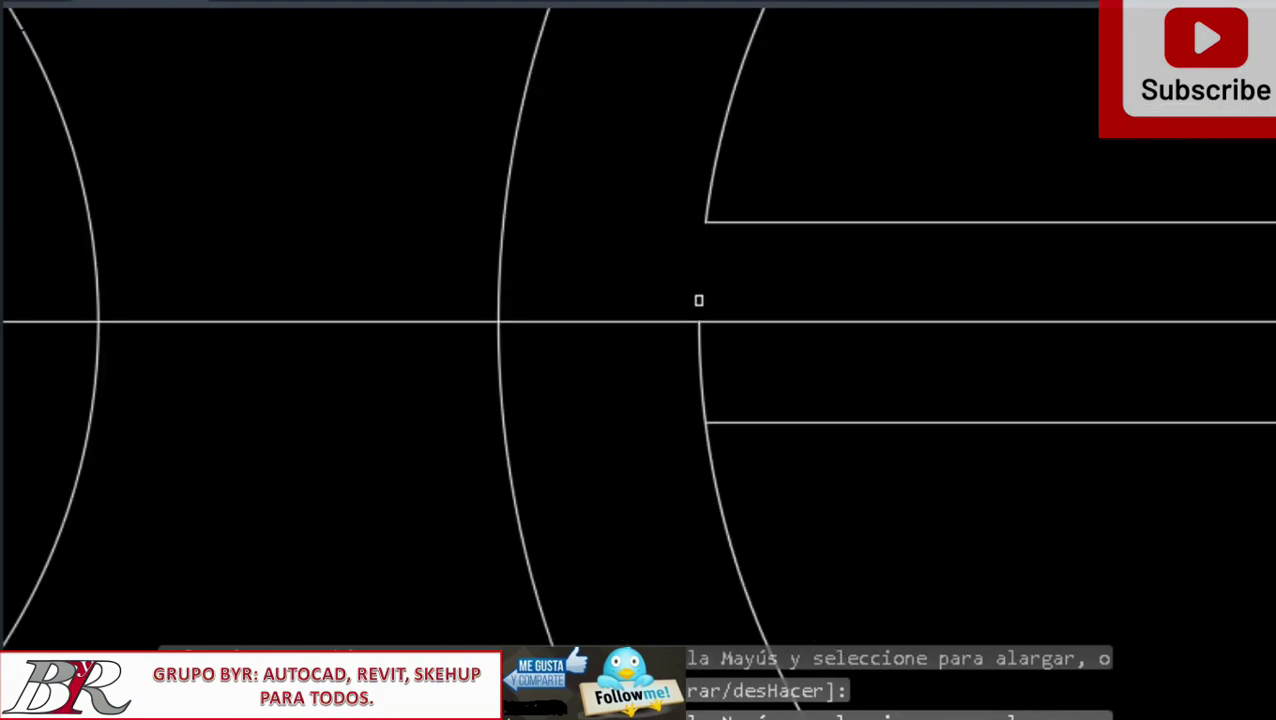
pyautogui.click(703, 345)
pyautogui.scroll(-3, 607, 376)
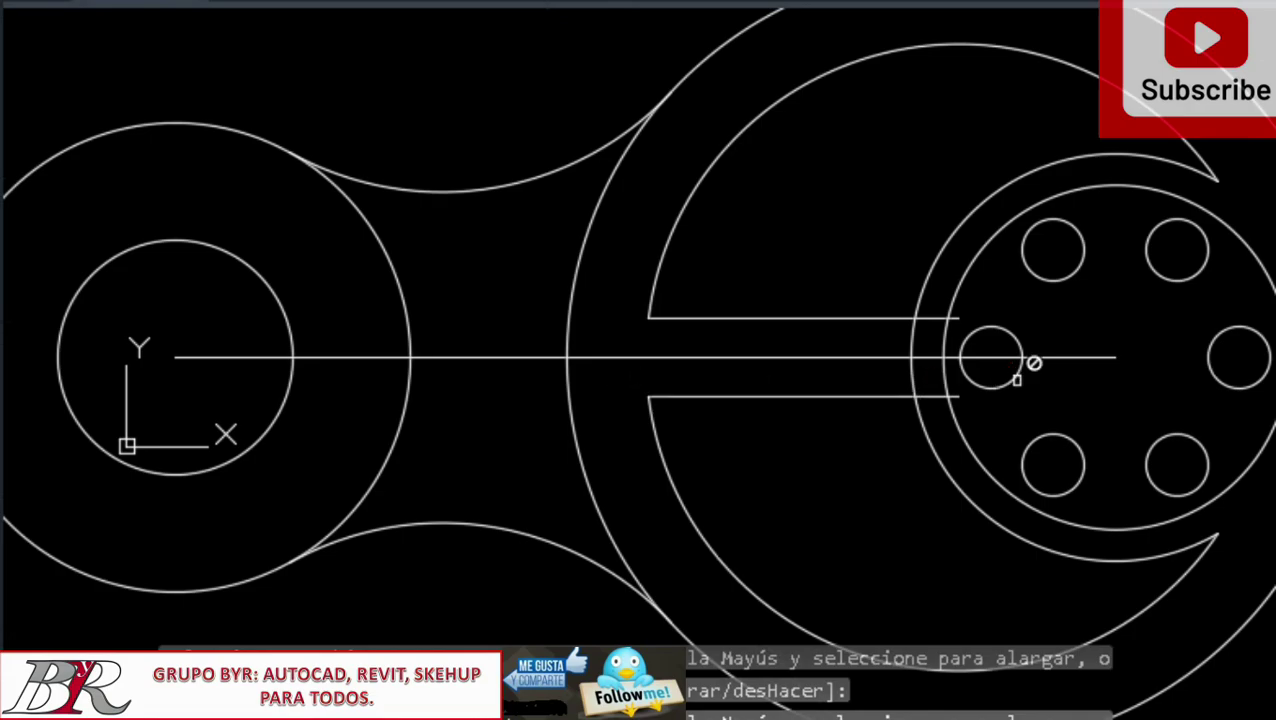
pyautogui.scroll(2, 1030, 365)
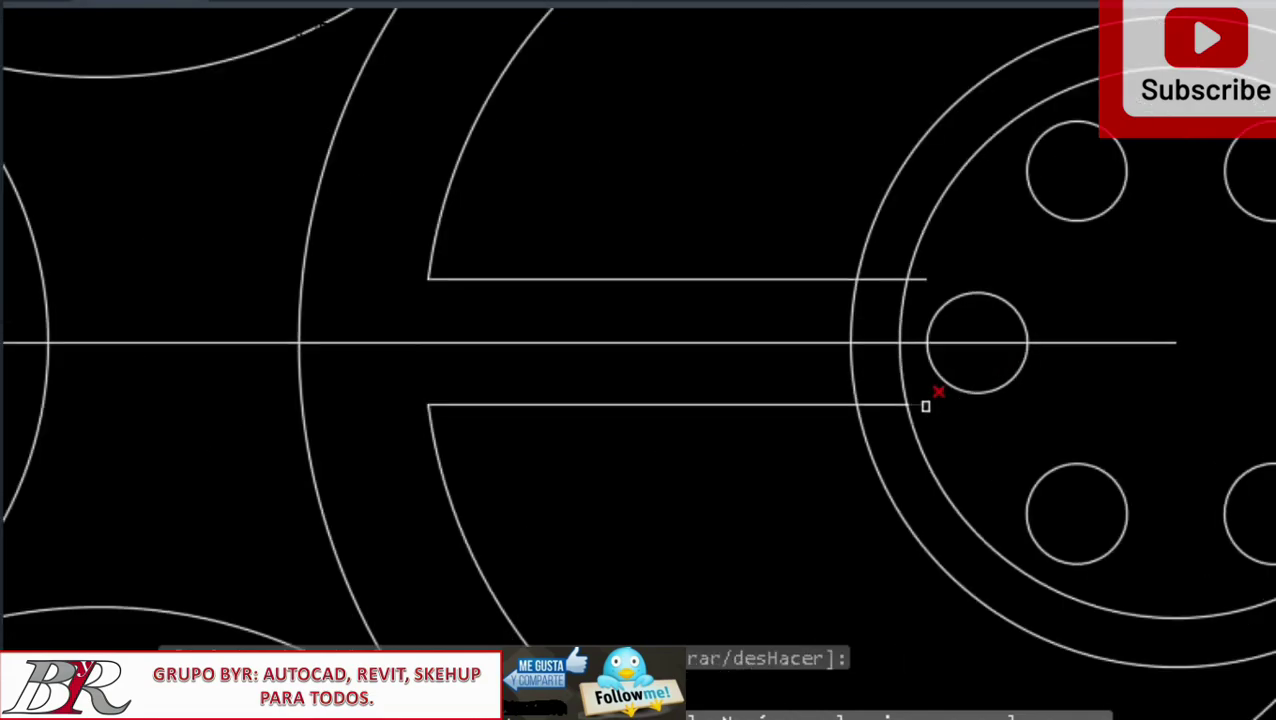
pyautogui.click(925, 406)
pyautogui.click(921, 280)
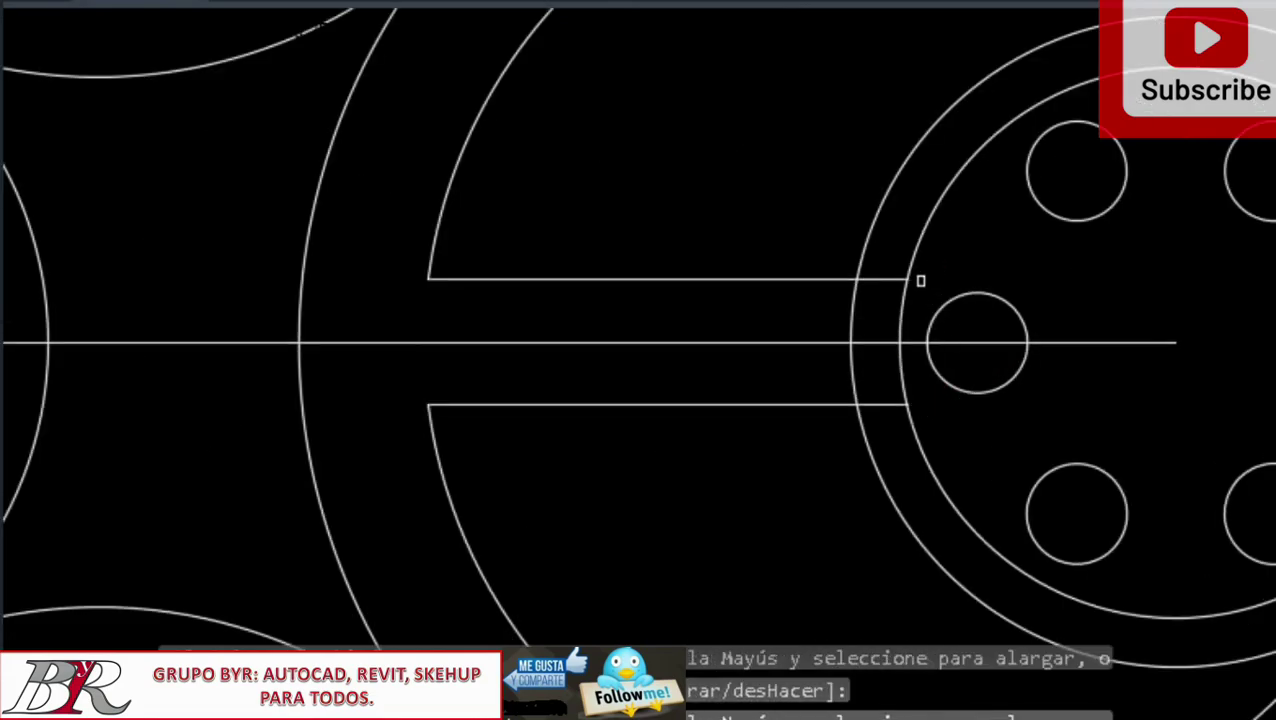
pyautogui.click(862, 299)
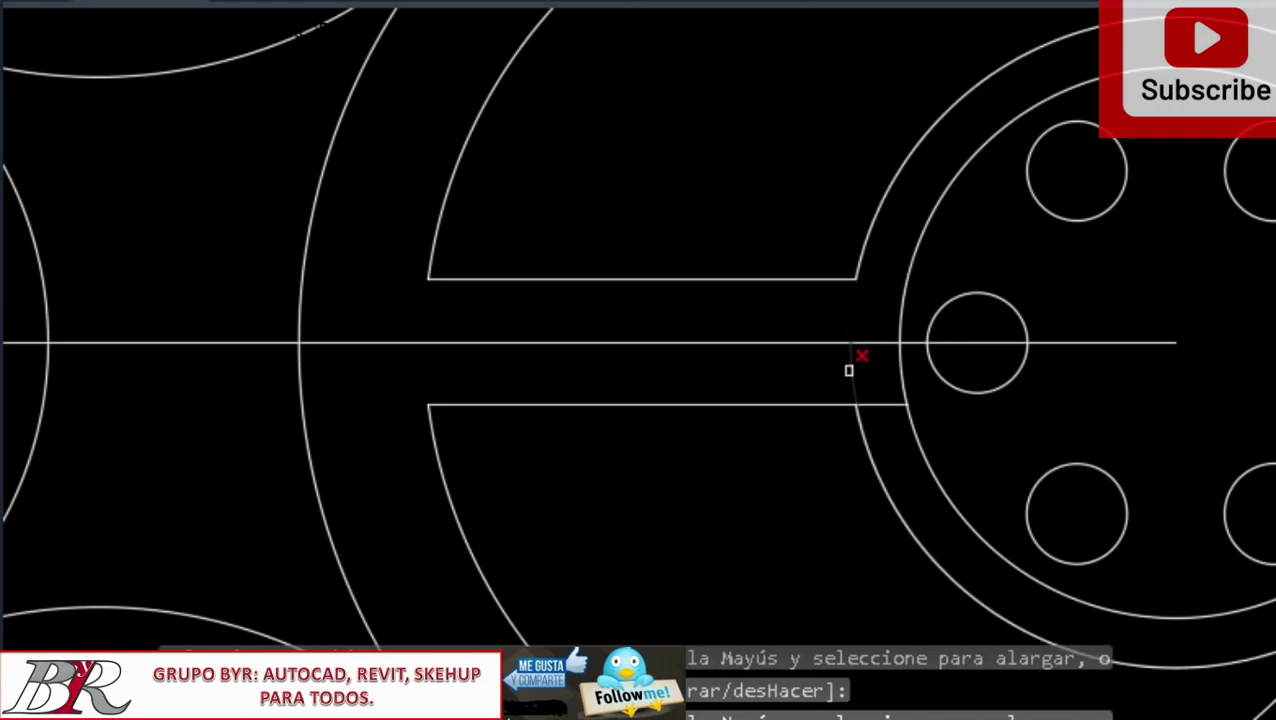
pyautogui.click(886, 396)
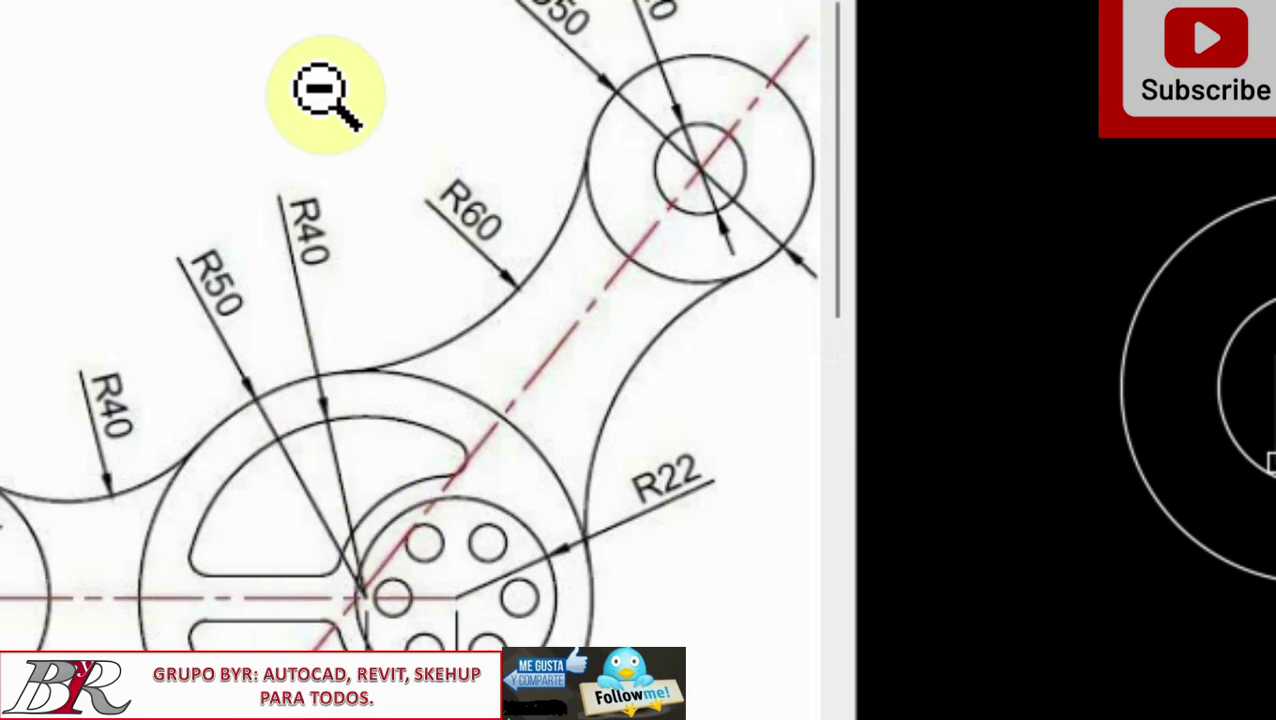
# Zoom in on the PDF reference drawing and pan it upward
pyautogui.rightClick(160, 2)
pyautogui.press('Escape')
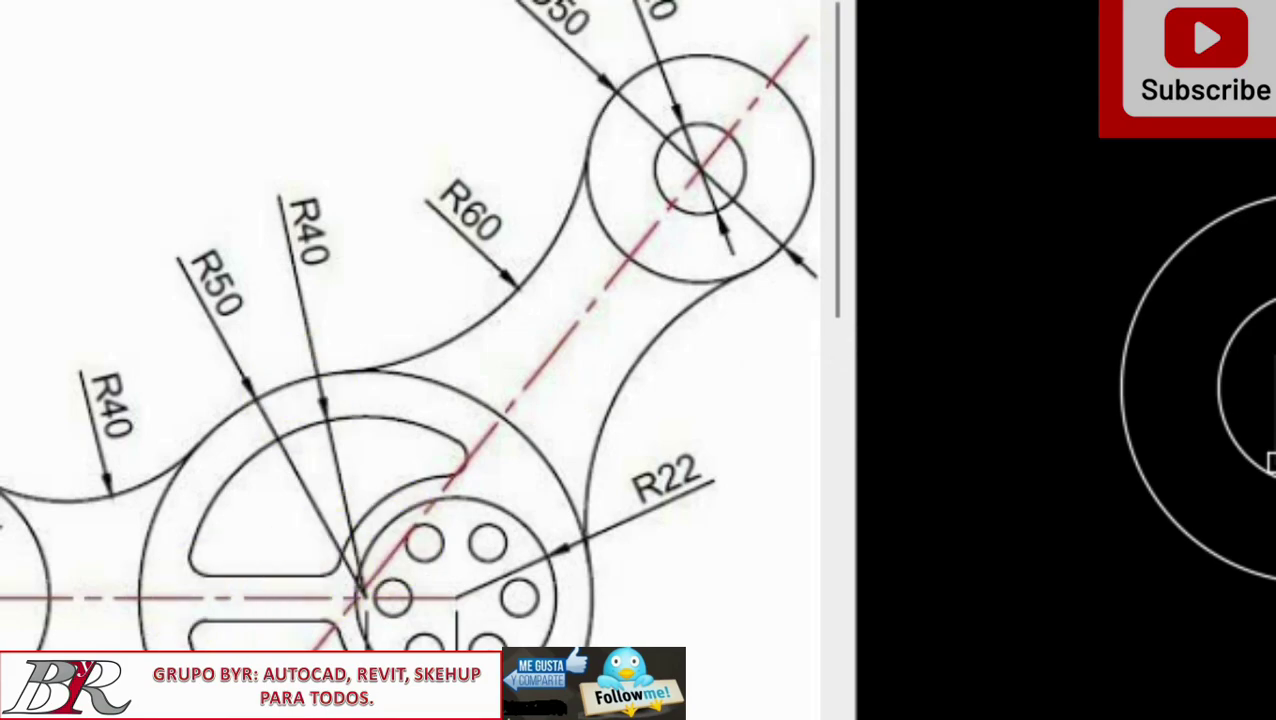
pyautogui.rightClick(160, 2)
pyautogui.click(300, 10)
pyautogui.click(236, 456)
pyautogui.click(251, 541)
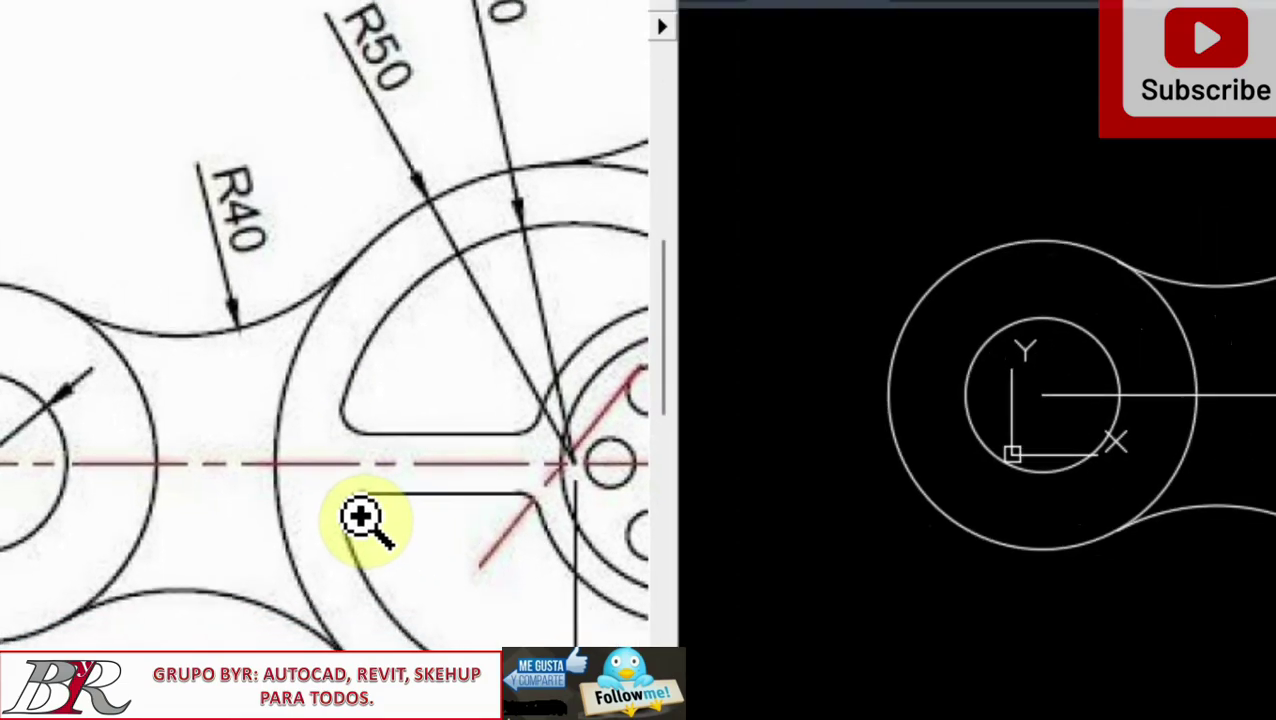
pyautogui.click(250, 128)
pyautogui.moveTo(274, 462)
pyautogui.mouseDown()
pyautogui.moveTo(249, 377)
pyautogui.moveTo(168, 349)
pyautogui.mouseUp()
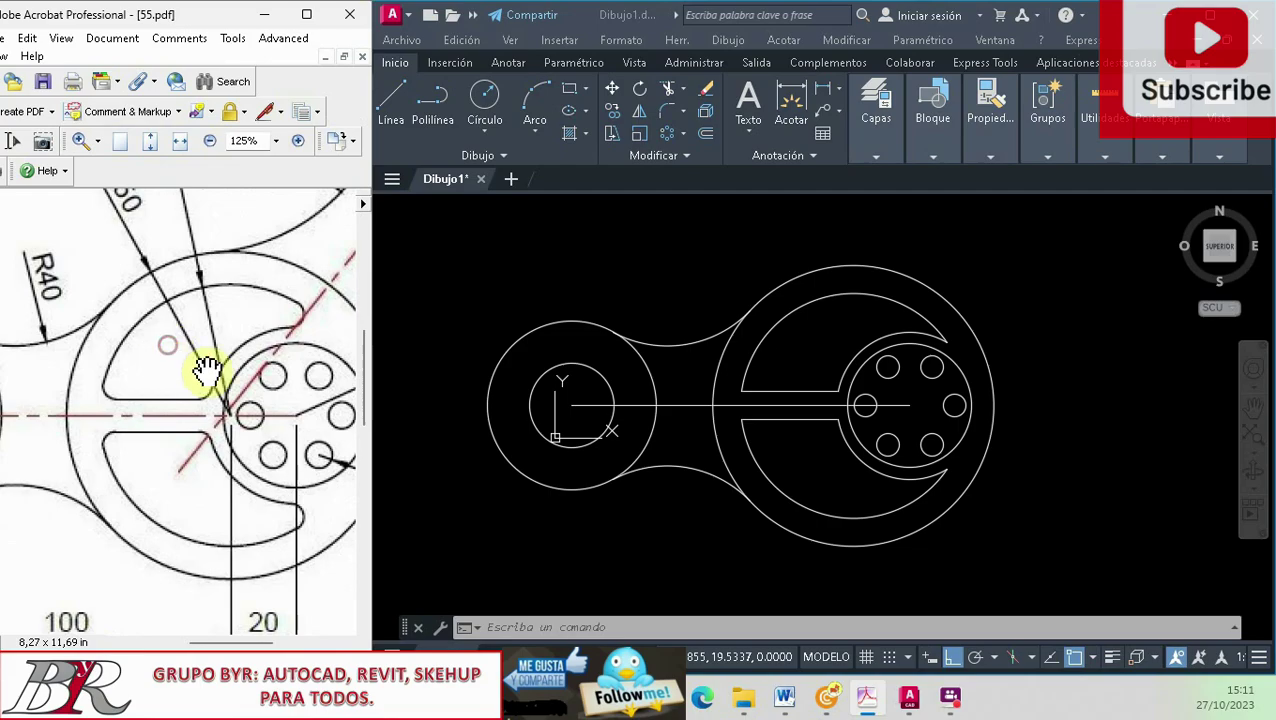
# Zoom the reference out to see the whole drawing, then back in to 66.67%
pyautogui.click(97, 141)
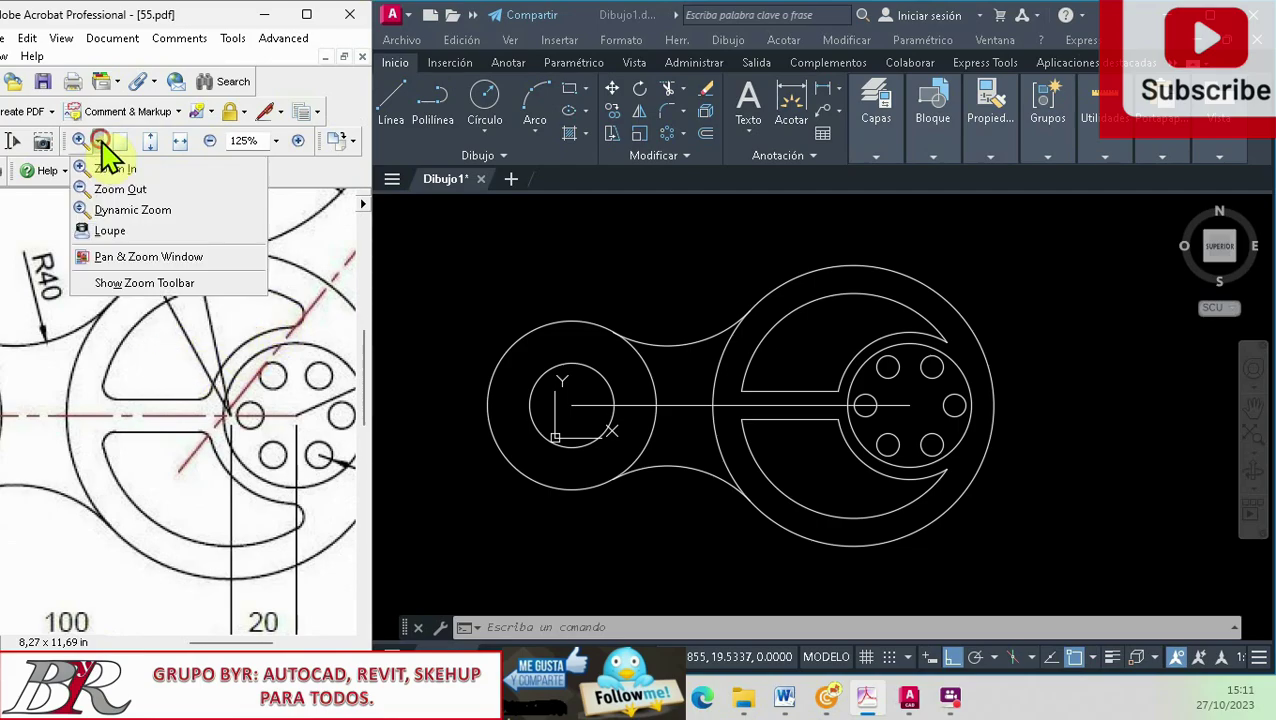
pyautogui.click(120, 189)
pyautogui.click(188, 338)
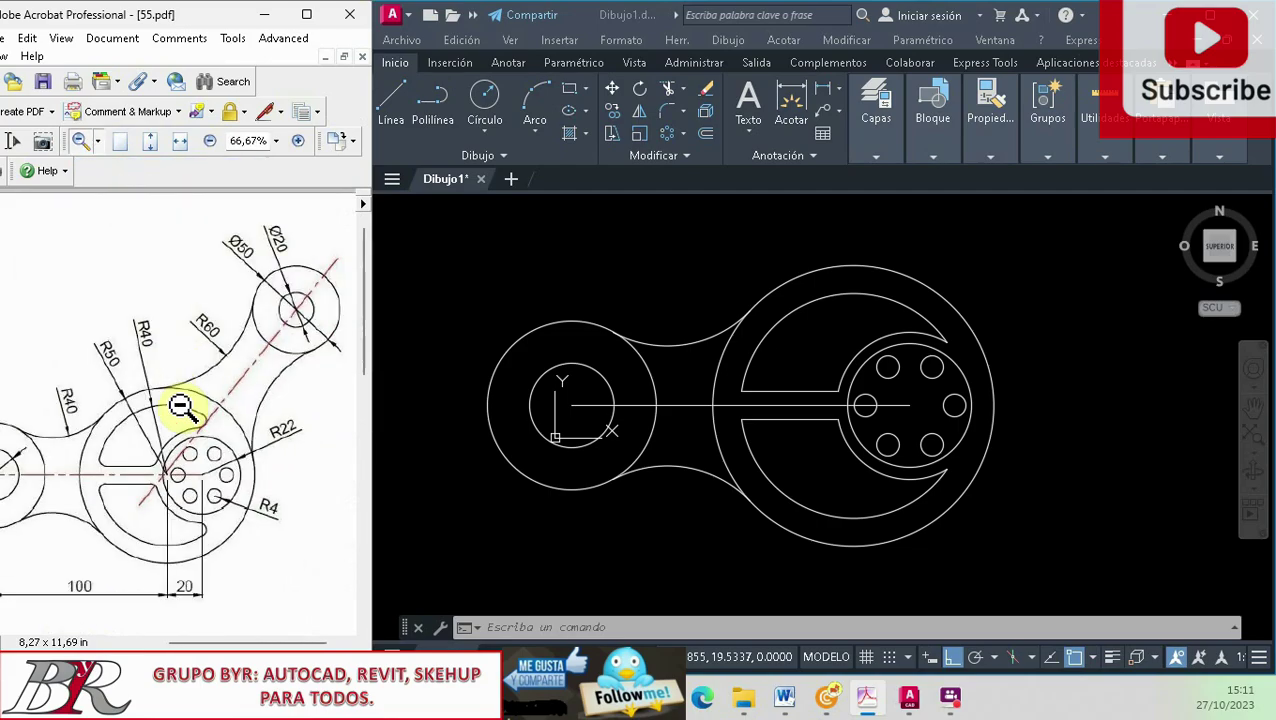
pyautogui.click(126, 443)
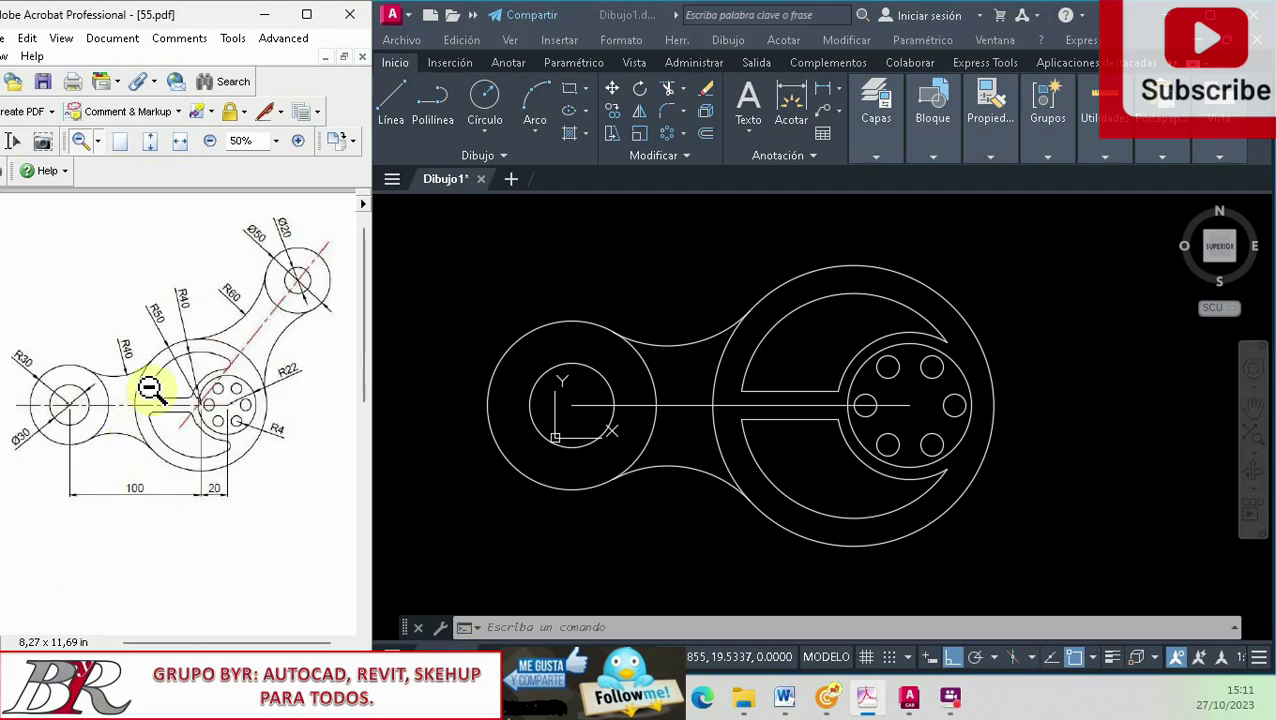
pyautogui.click(97, 140)
pyautogui.click(112, 165)
pyautogui.click(176, 379)
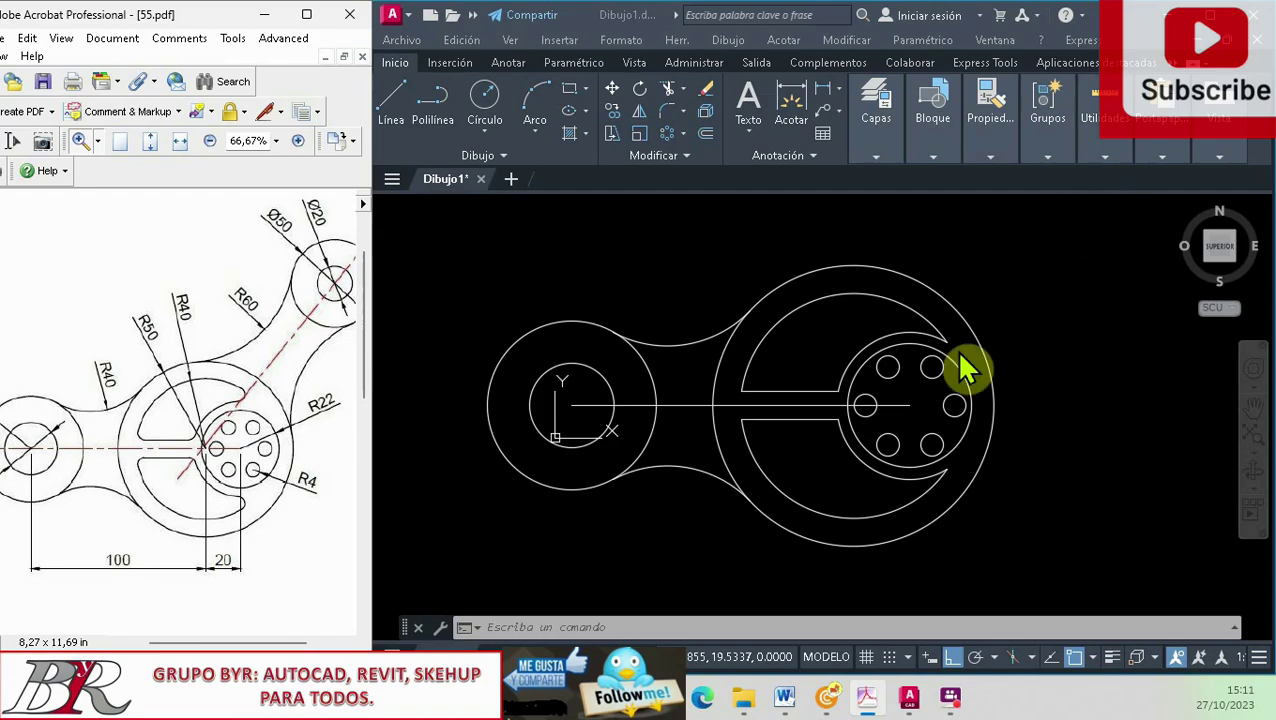
pyautogui.scroll(-4, 905, 400)
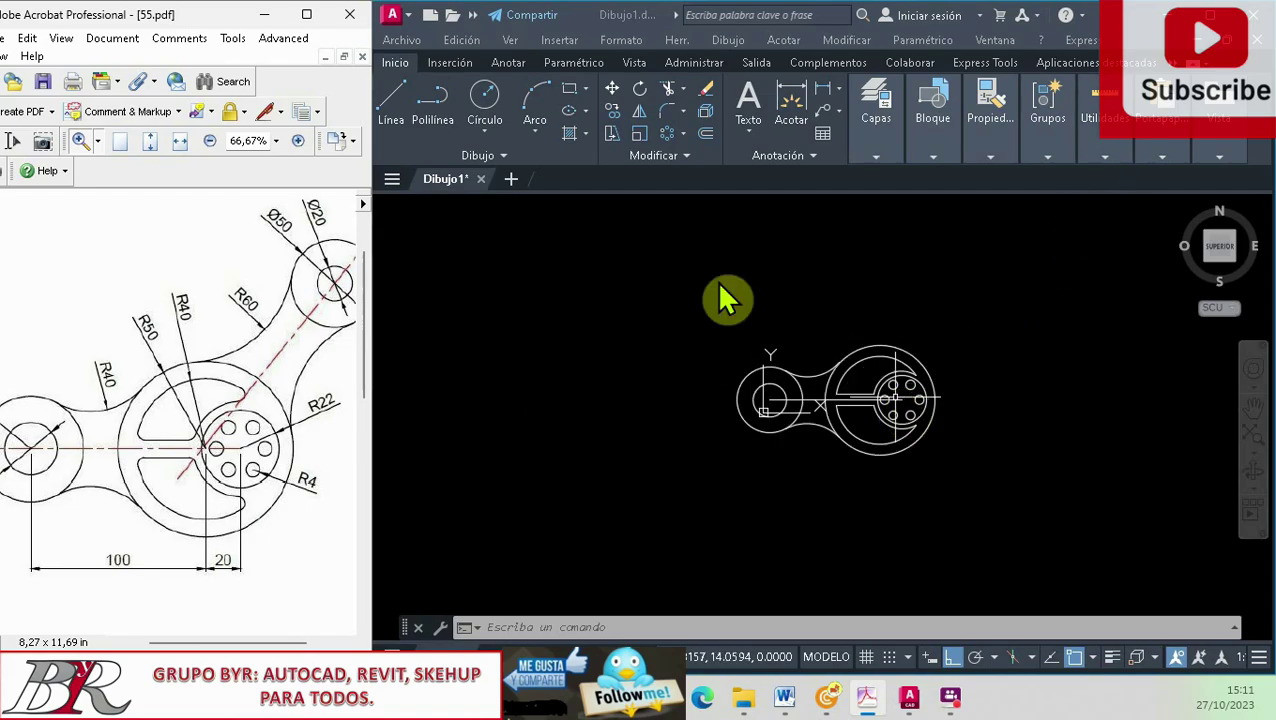
pyautogui.scroll(1, 250, 333)
pyautogui.scroll(1, 243, 340)
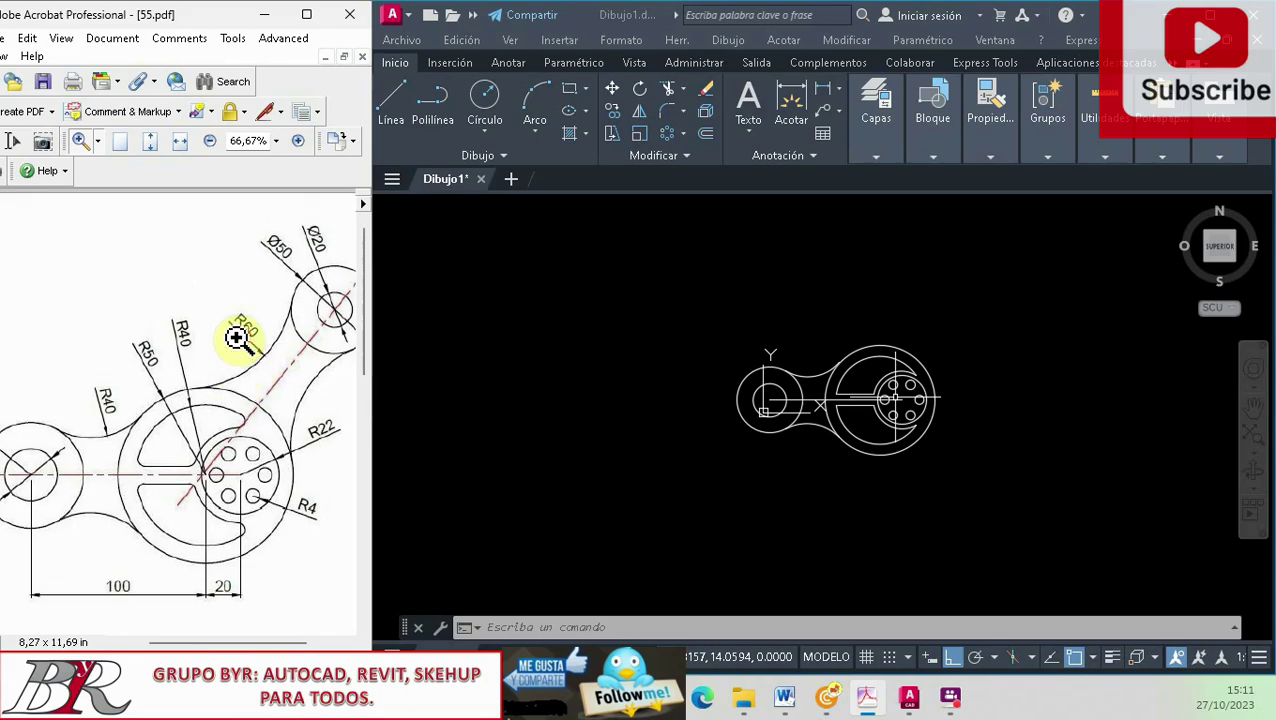
# Zoom the reference through 75% to 100%, centred on the large wheel and left hub
pyautogui.click(98, 141)
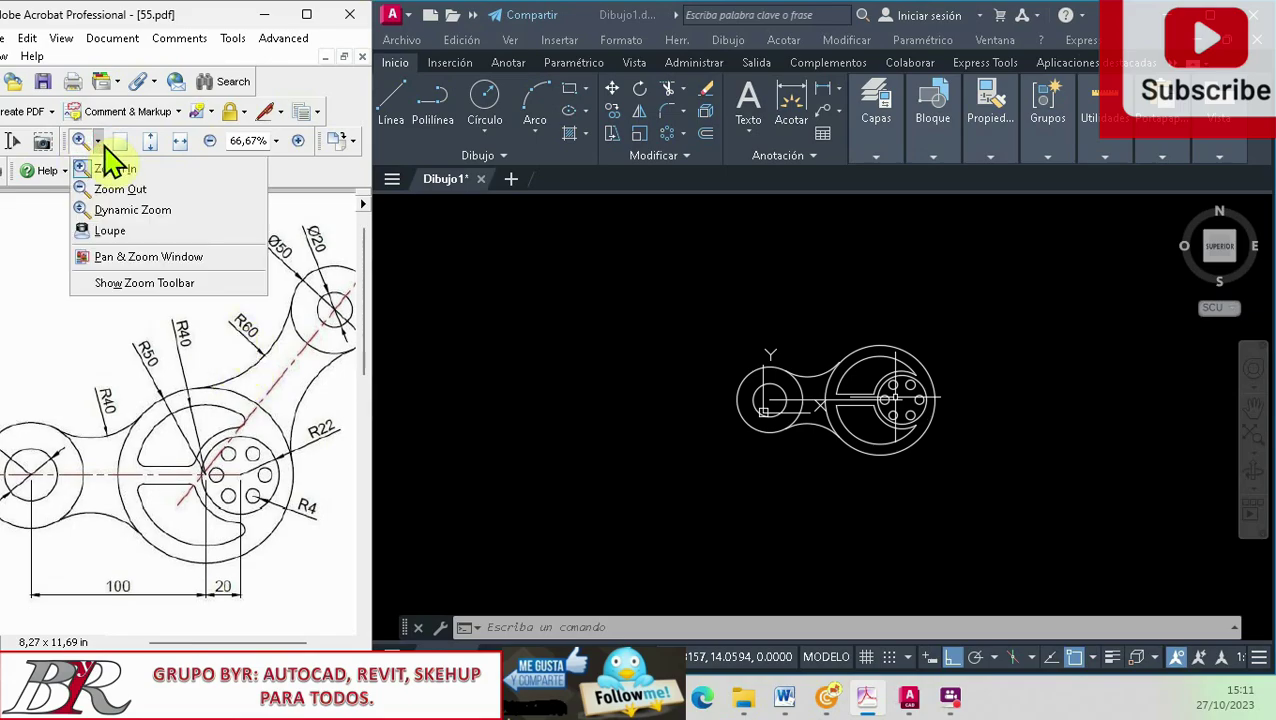
pyautogui.click(115, 169)
pyautogui.click(228, 398)
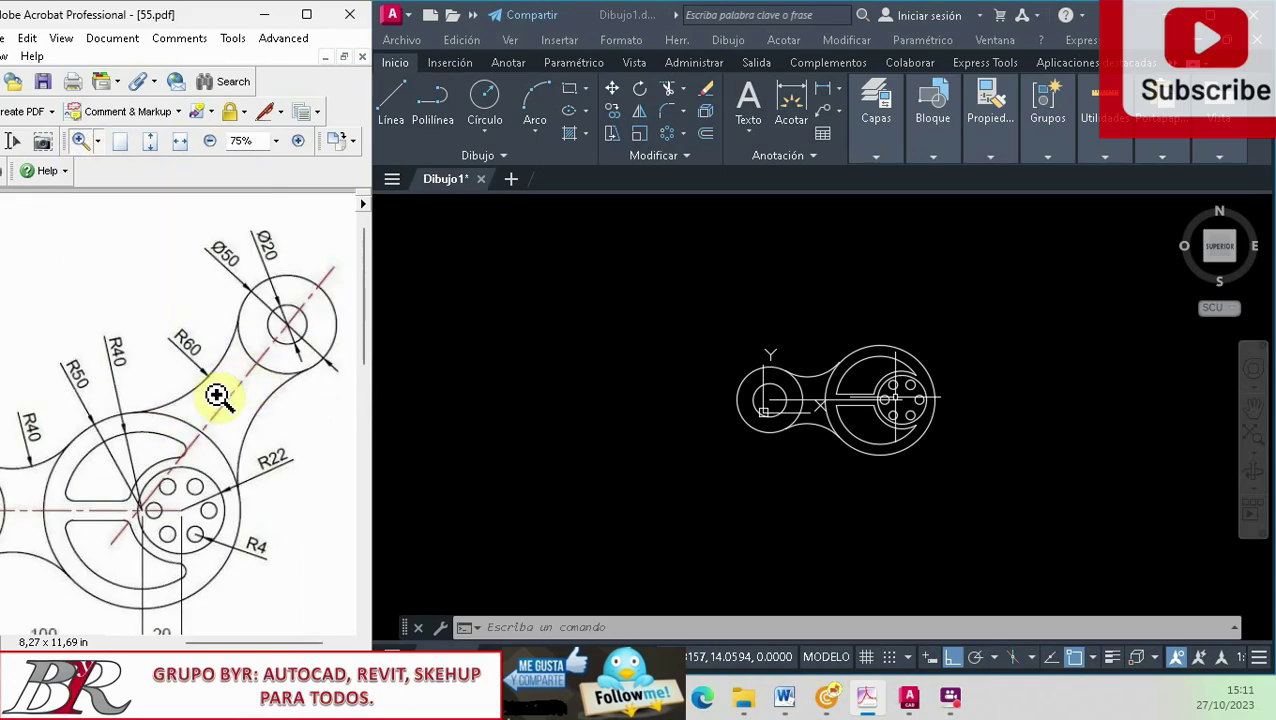
pyautogui.click(70, 495)
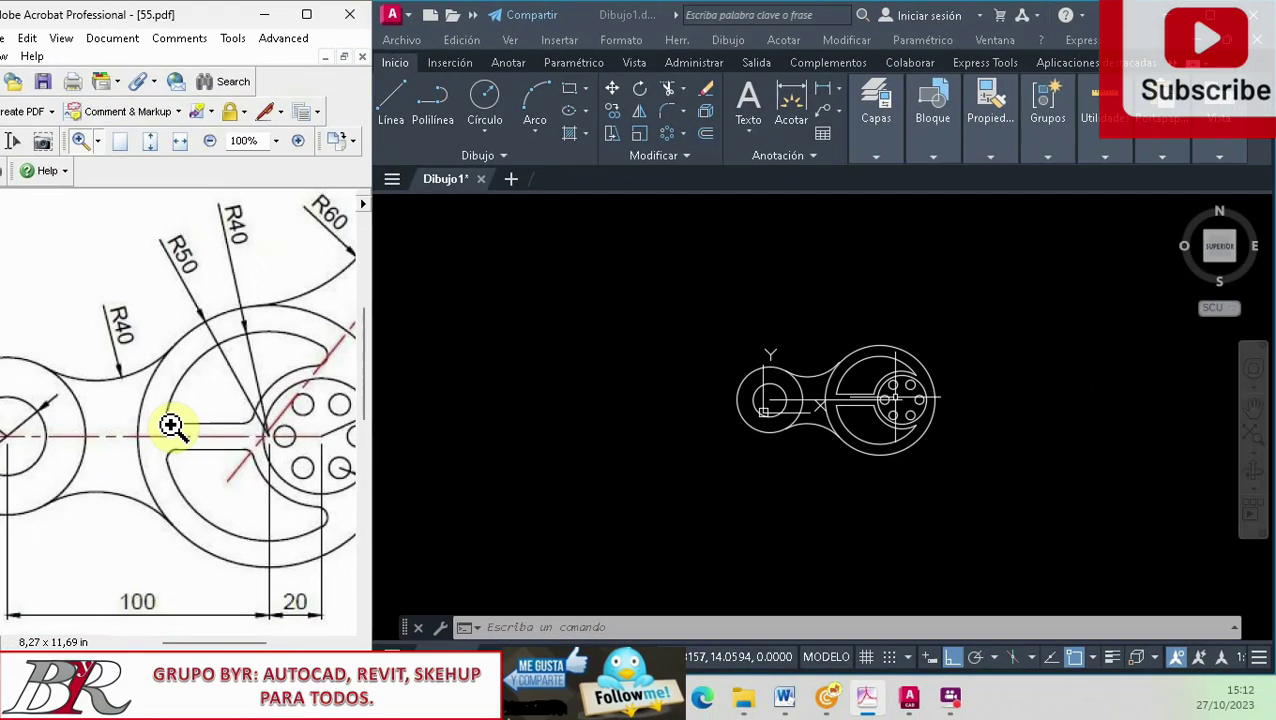
pyautogui.scroll(2, 891, 447)
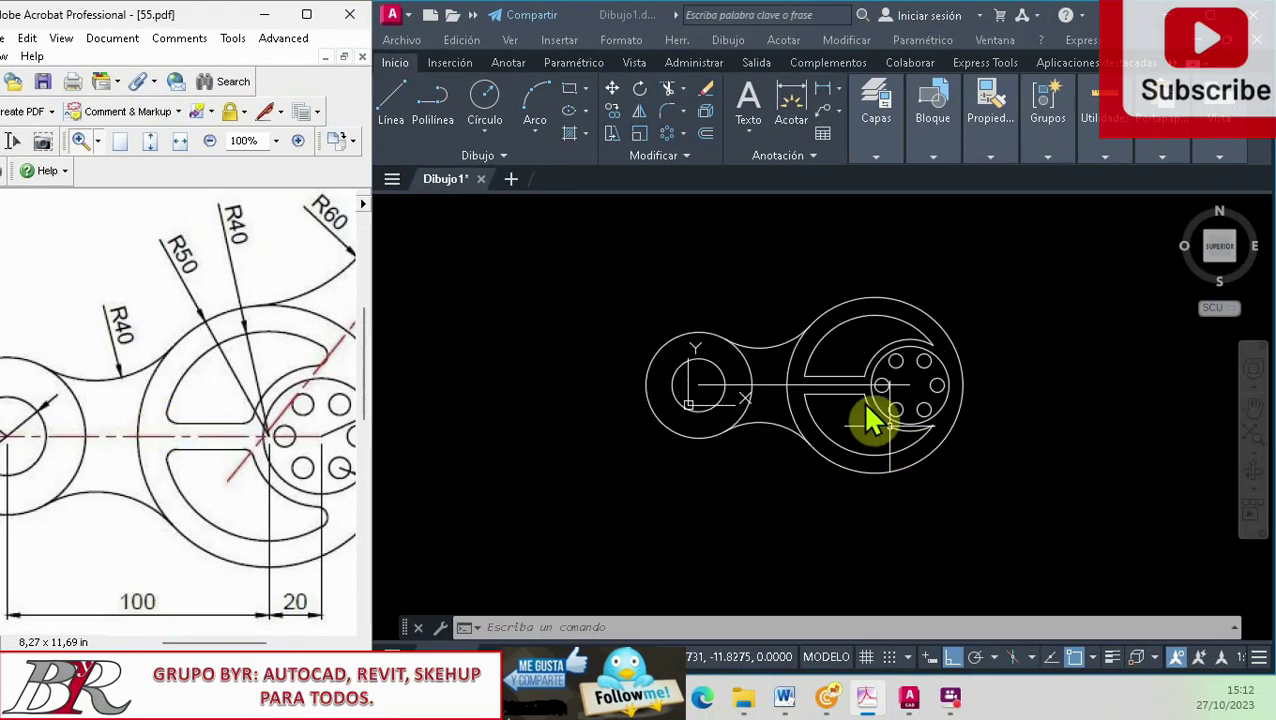
pyautogui.scroll(5, 880, 360)
pyautogui.scroll(-5, 718, 400)
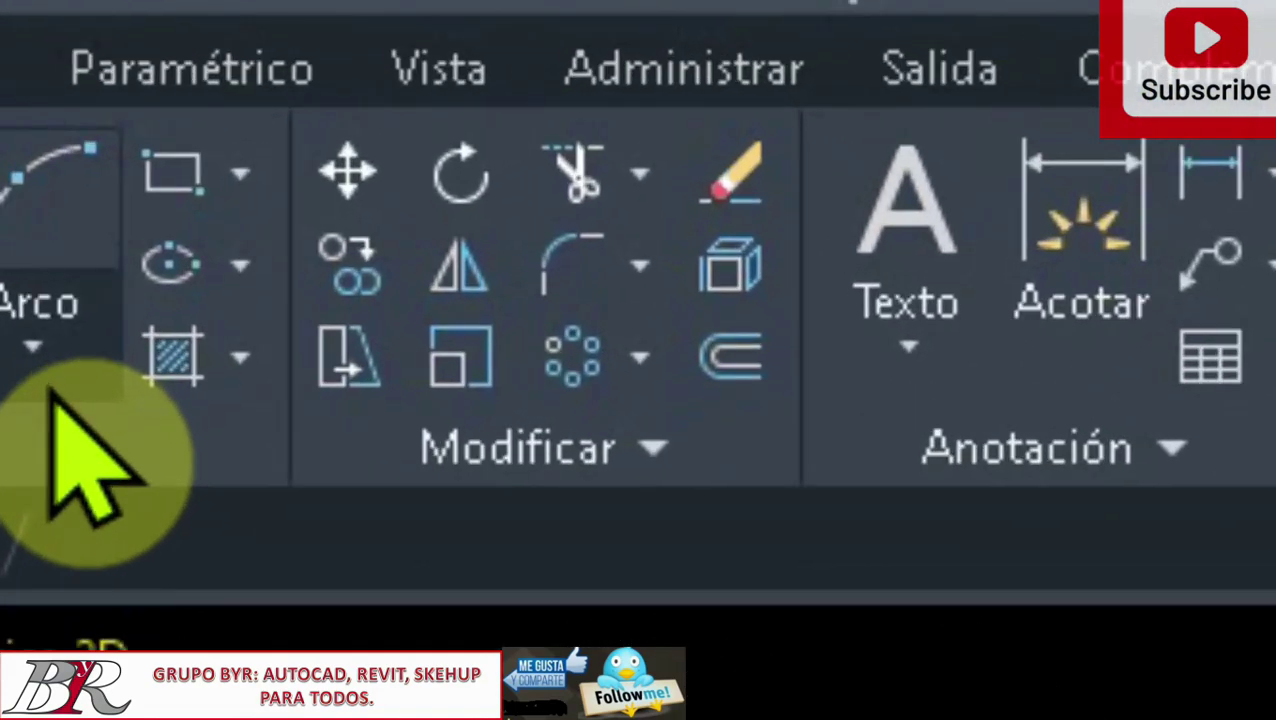
# Start FILLET (EMPALME) and set its radius by picking a distance
pyautogui.click(667, 111)
pyautogui.click(640, 268)
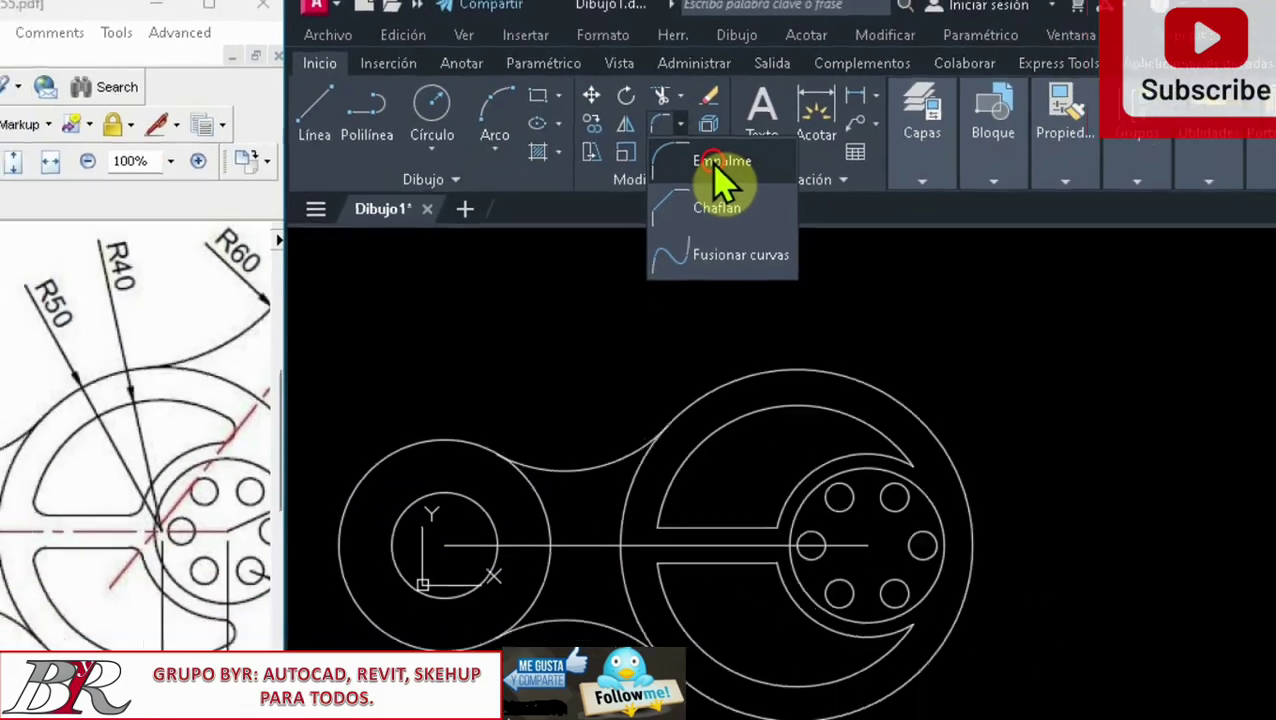
pyautogui.click(700, 385)
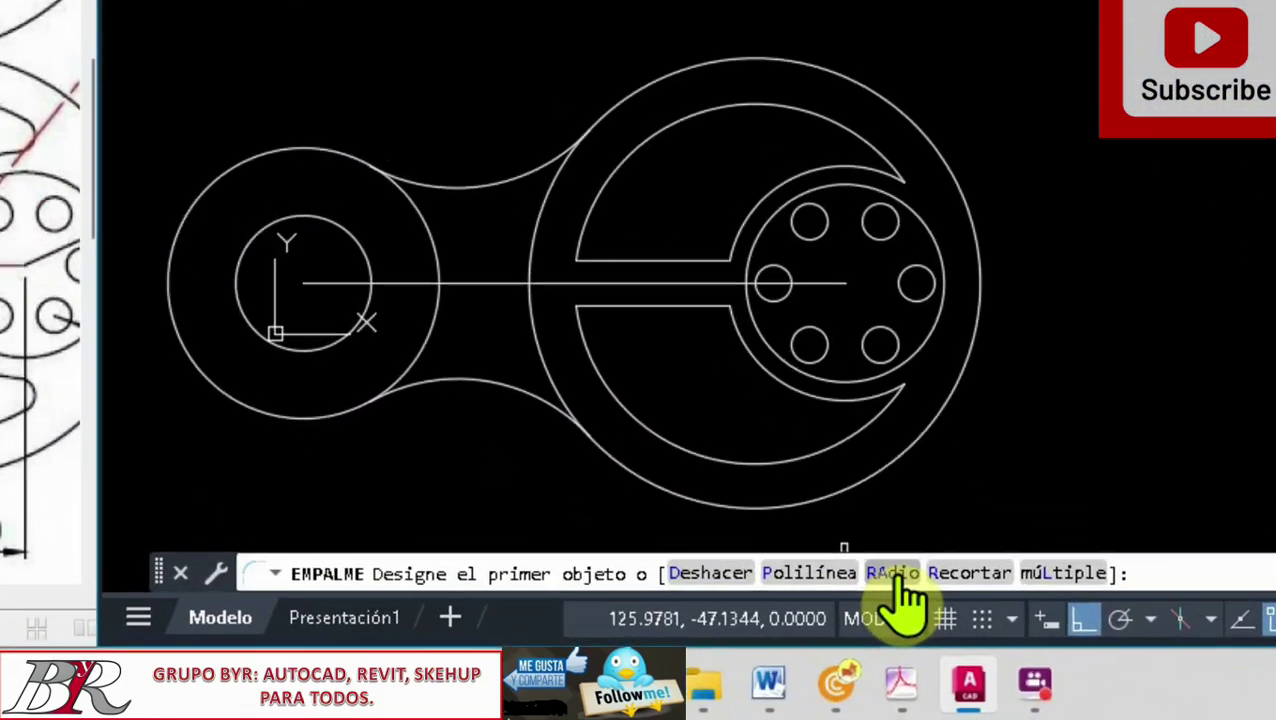
pyautogui.click(862, 628)
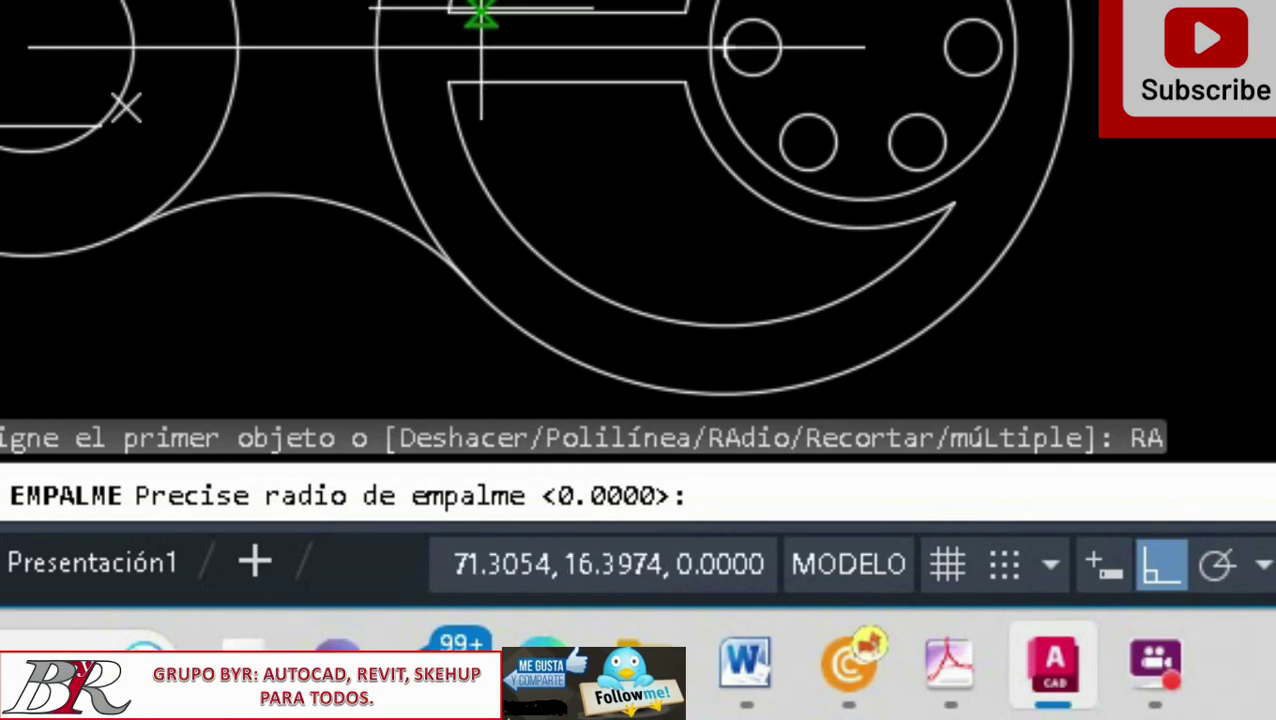
pyautogui.scroll(4, 633, 105)
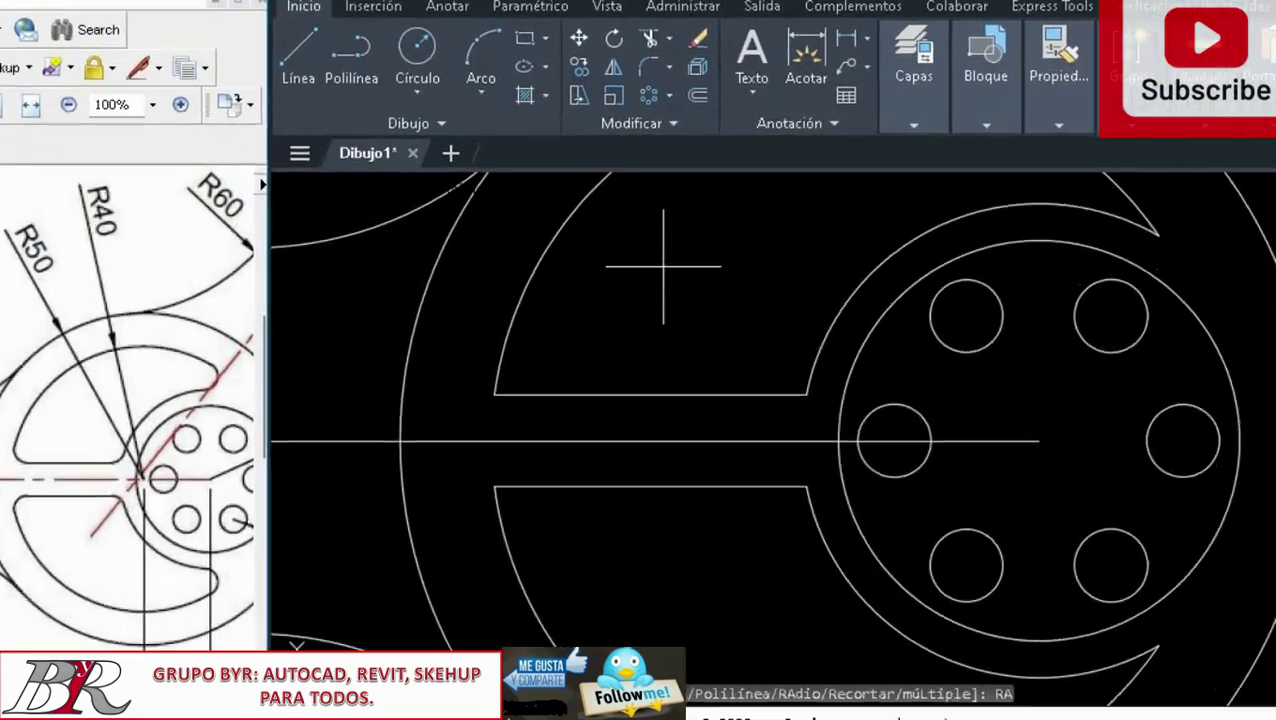
pyautogui.click(678, 268)
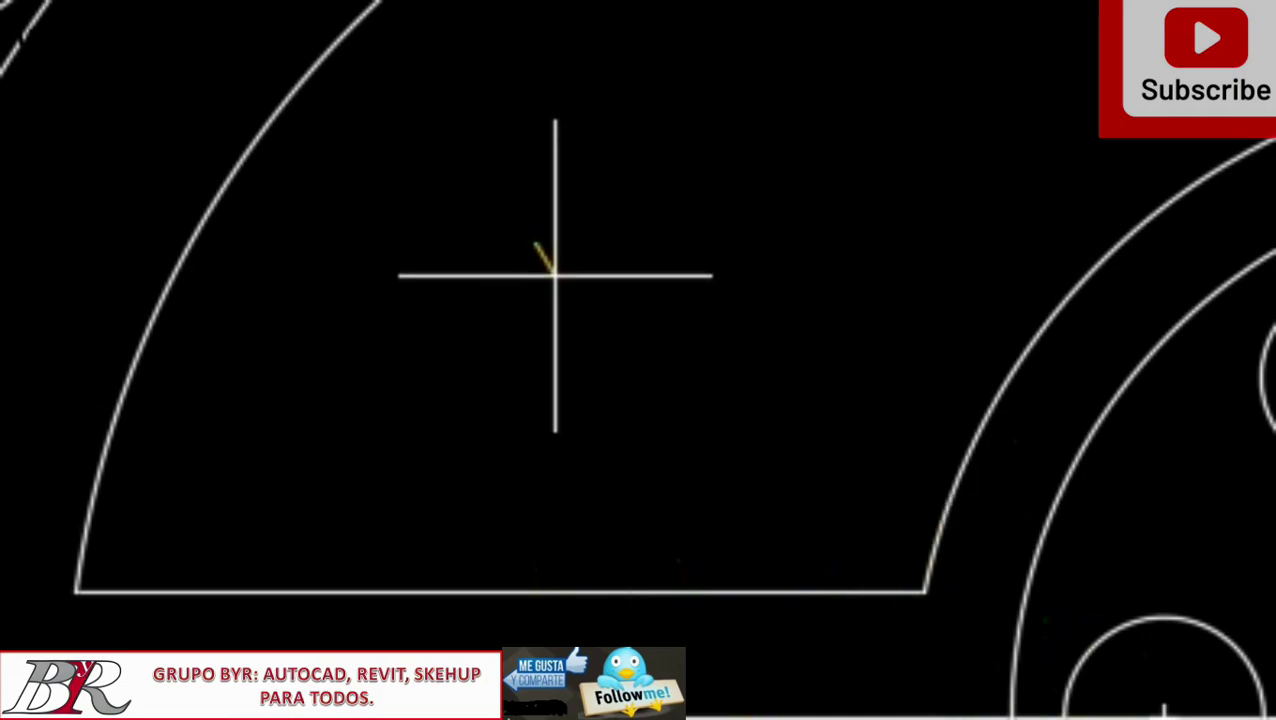
pyautogui.scroll(3, 503, 285)
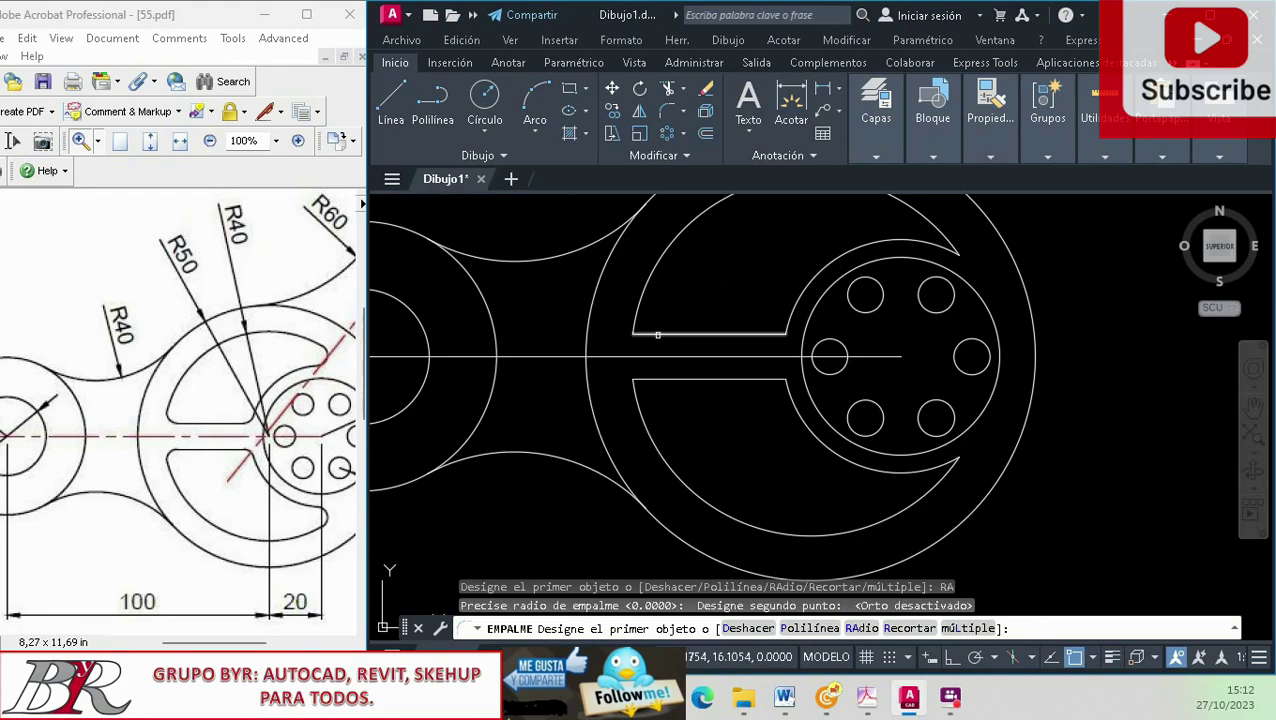
# Fillet the slot edges to their arcs and round the crescent tip
pyautogui.click(657, 334)
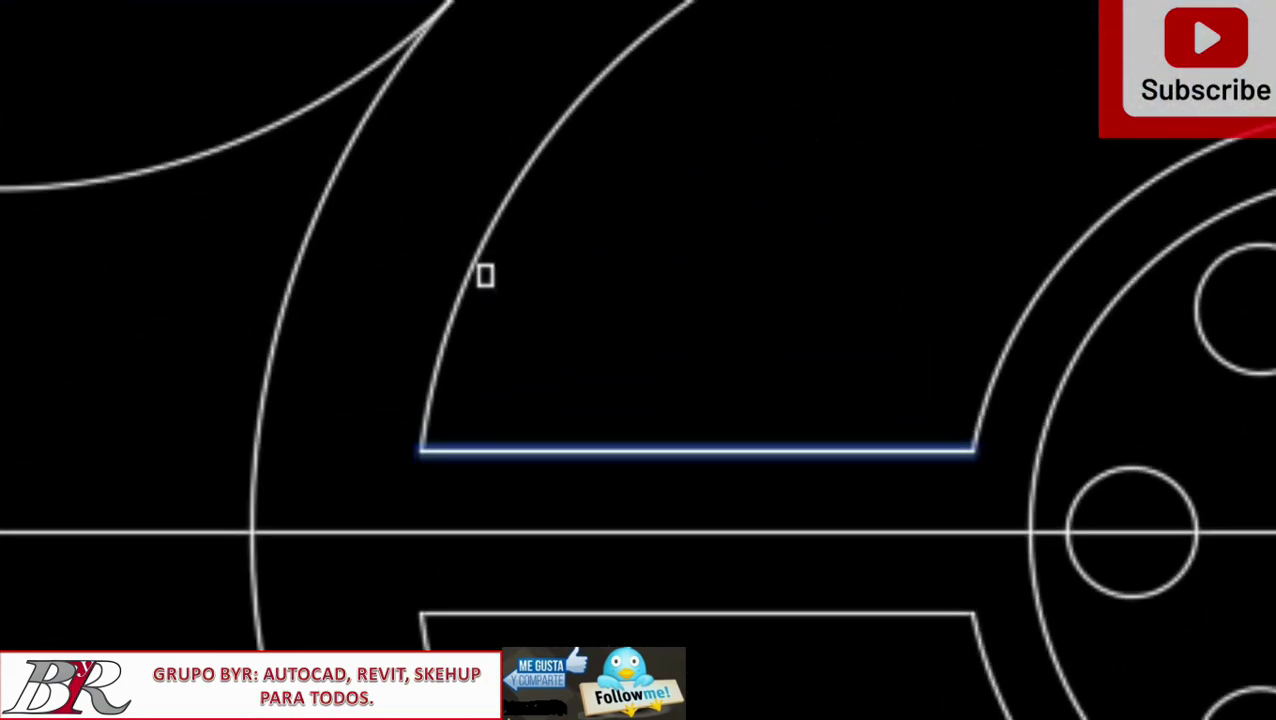
pyautogui.click(471, 276)
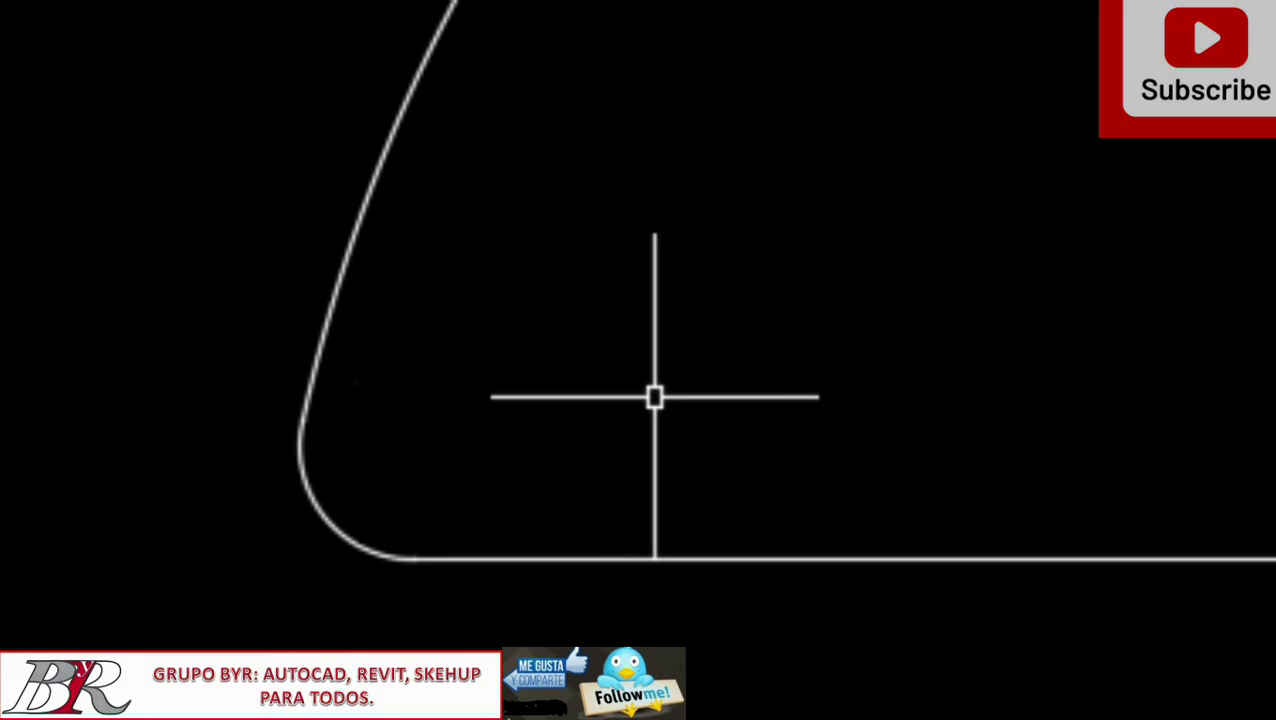
pyautogui.scroll(-3, 654, 397)
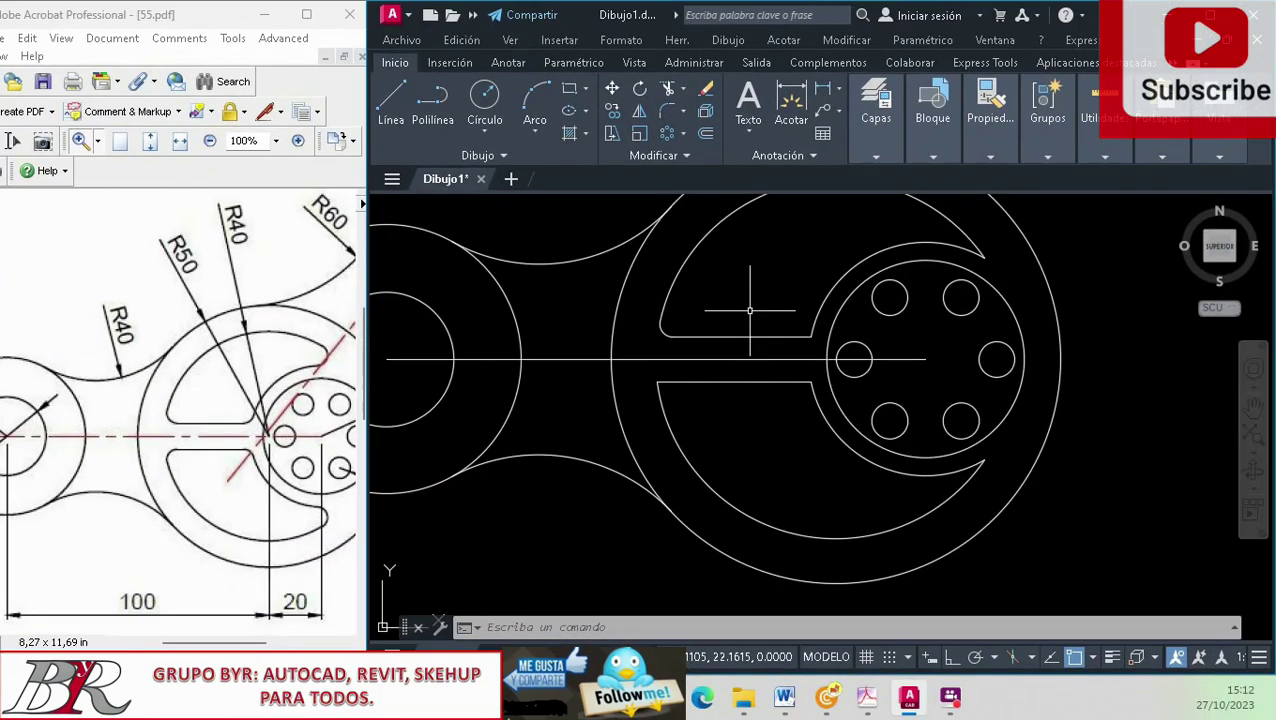
pyautogui.press('Return')
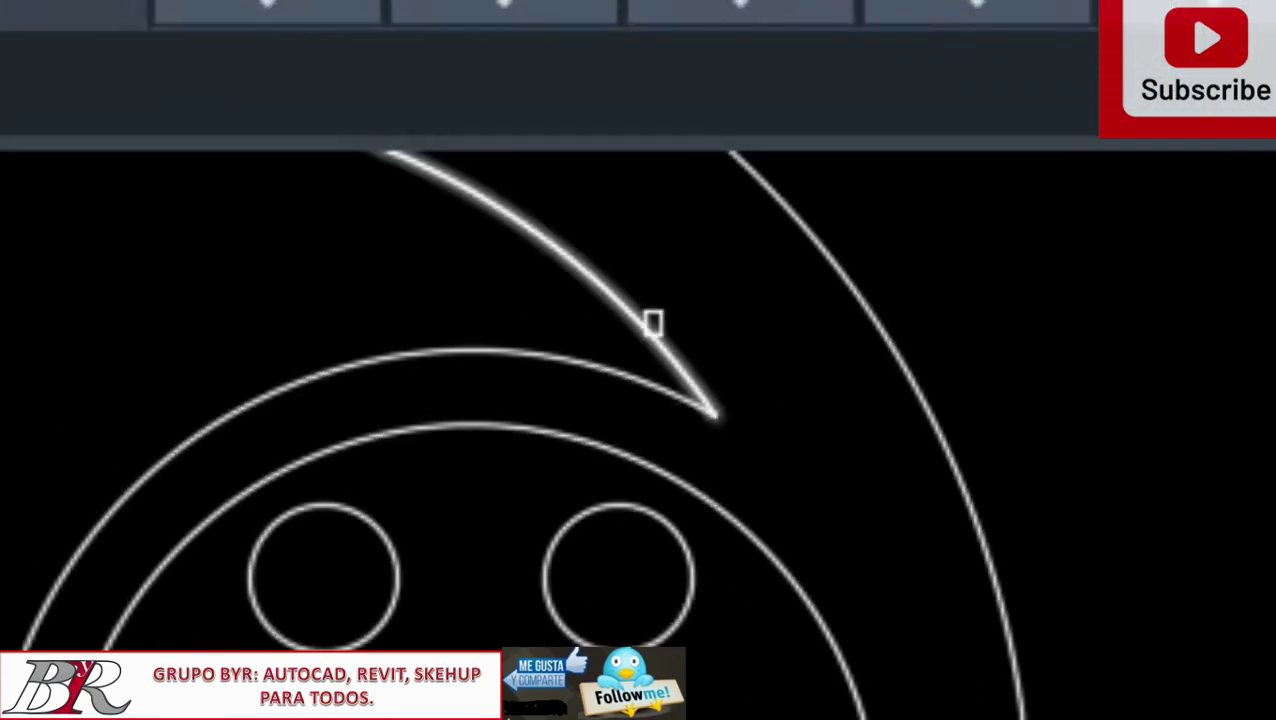
pyautogui.click(652, 323)
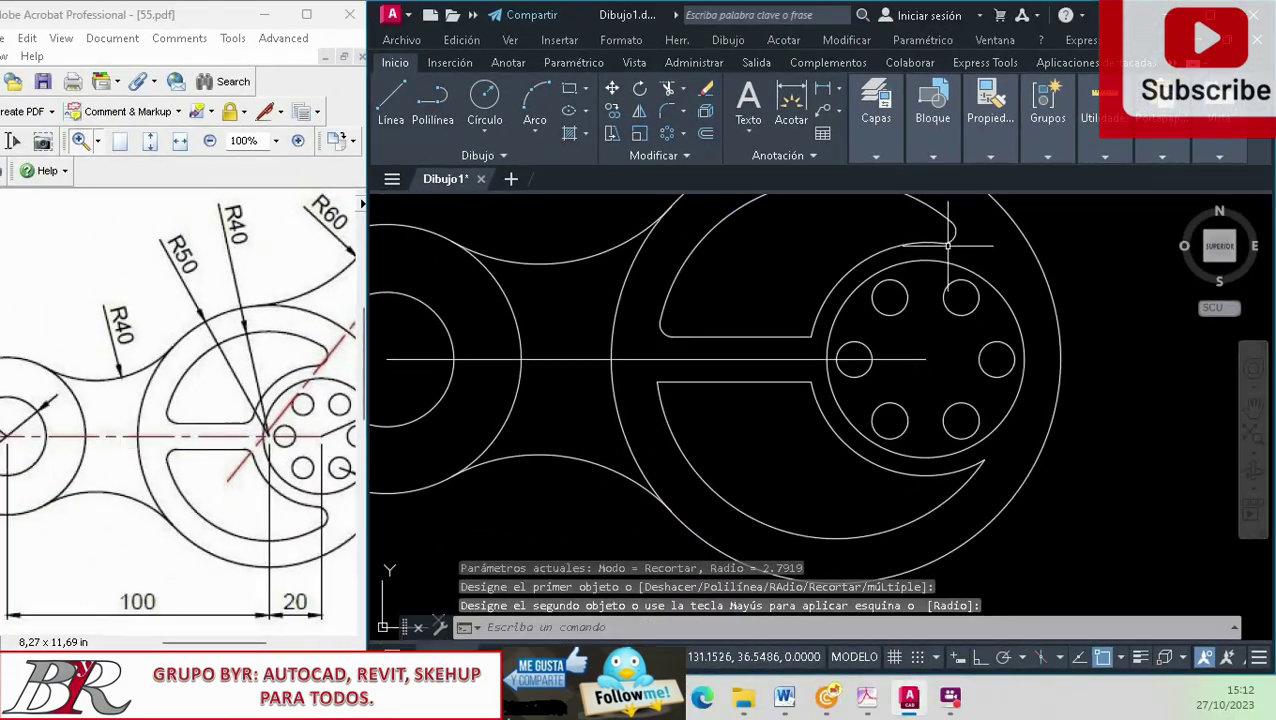
pyautogui.click(800, 490)
pyautogui.press('Return')
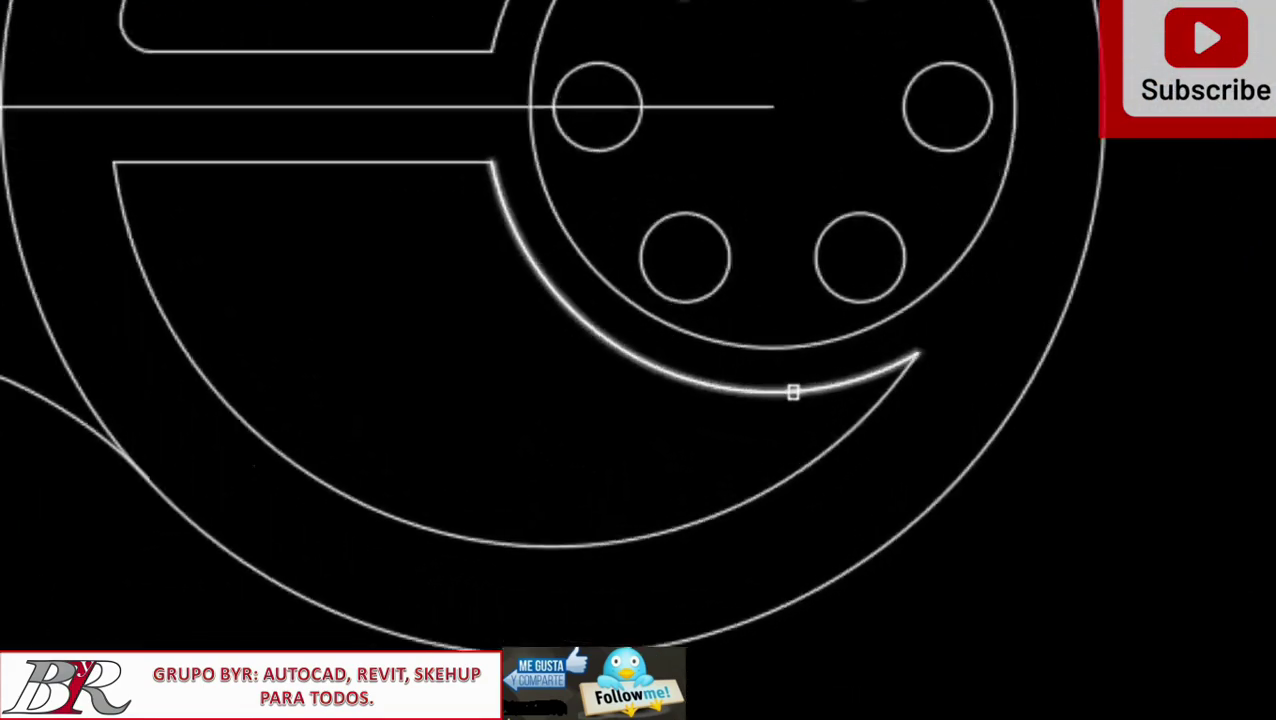
pyautogui.click(905, 456)
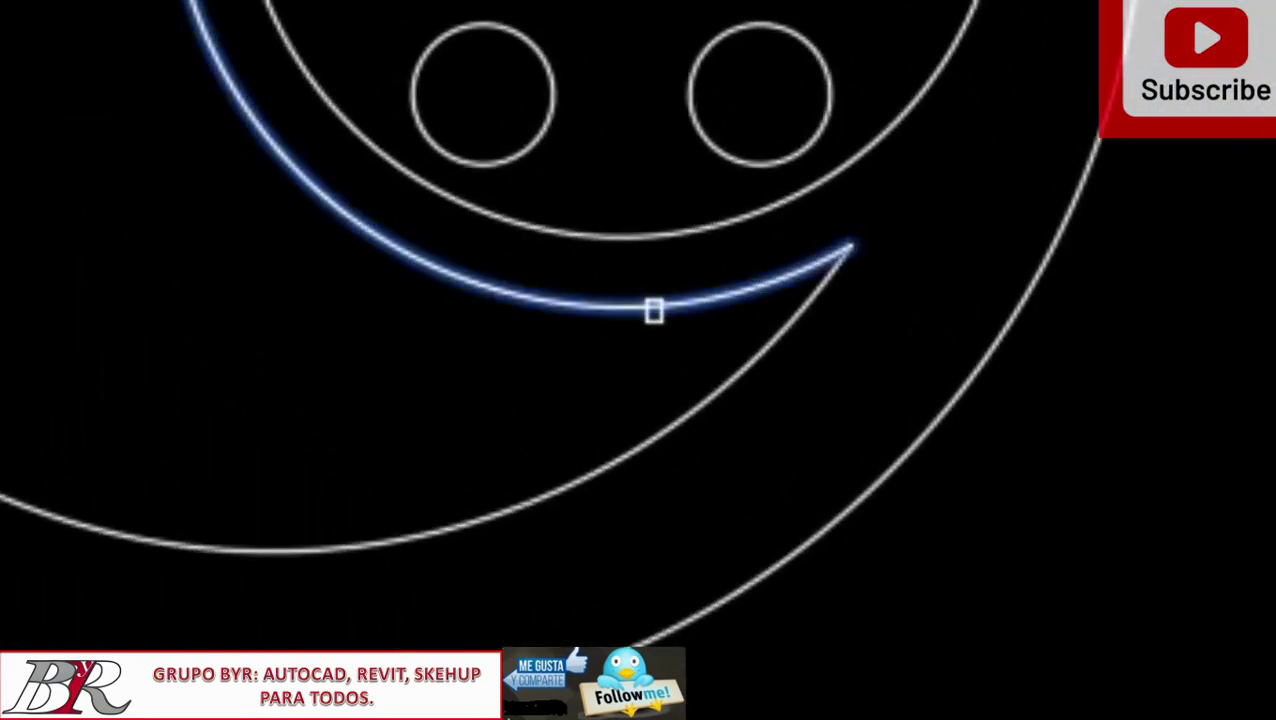
pyautogui.click(636, 416)
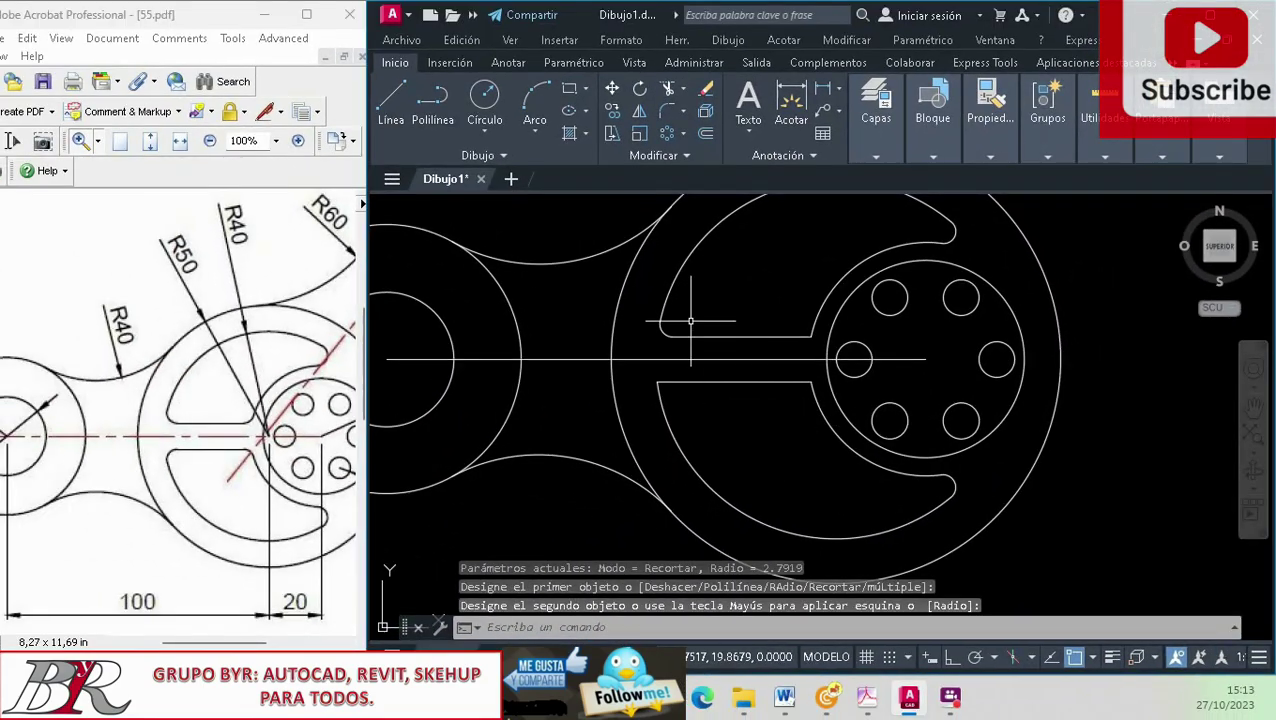
pyautogui.click(659, 333)
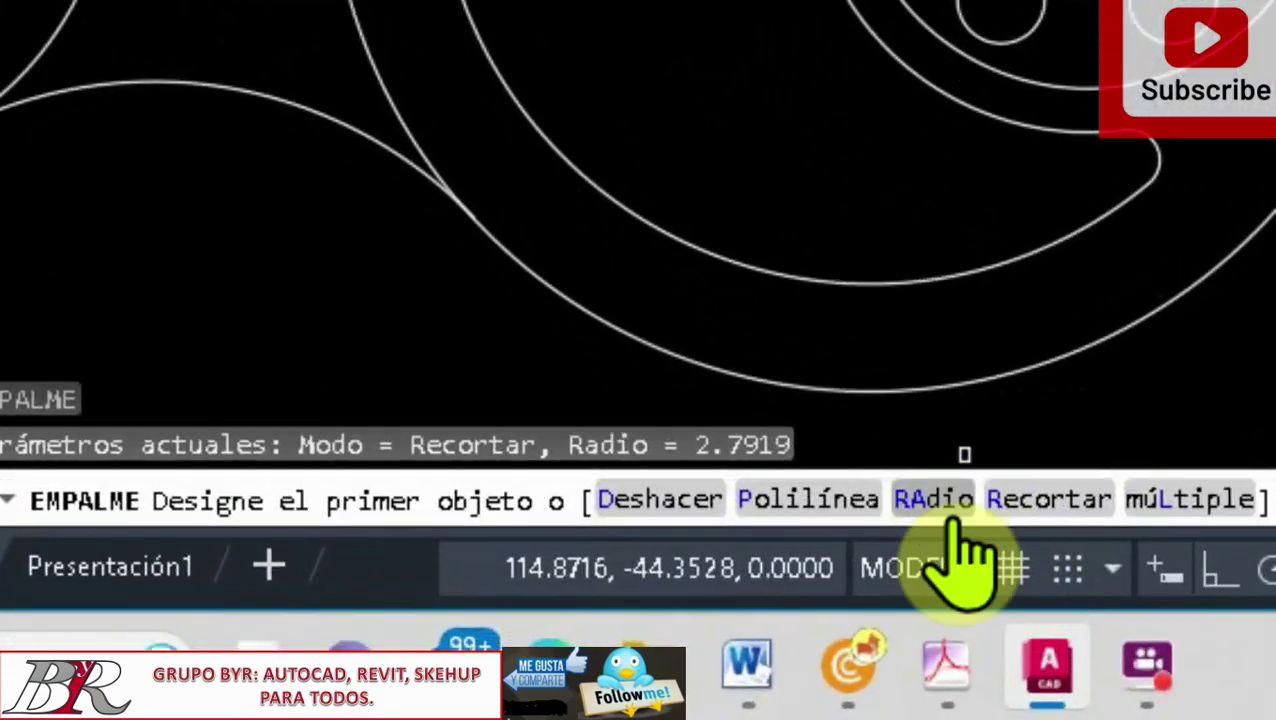
# Set a new fillet radius, round the upper slot's lower-left corner, and erase the leftover arc stub
pyautogui.click(864, 624)
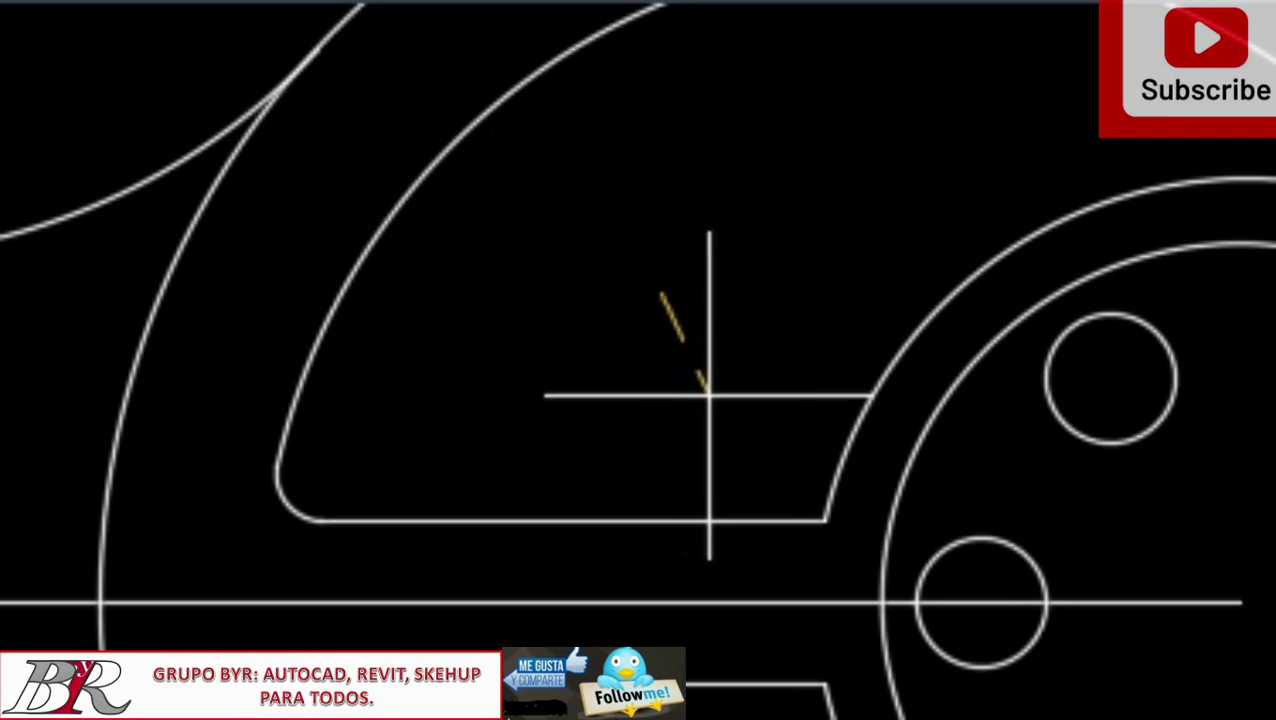
pyautogui.click(707, 393)
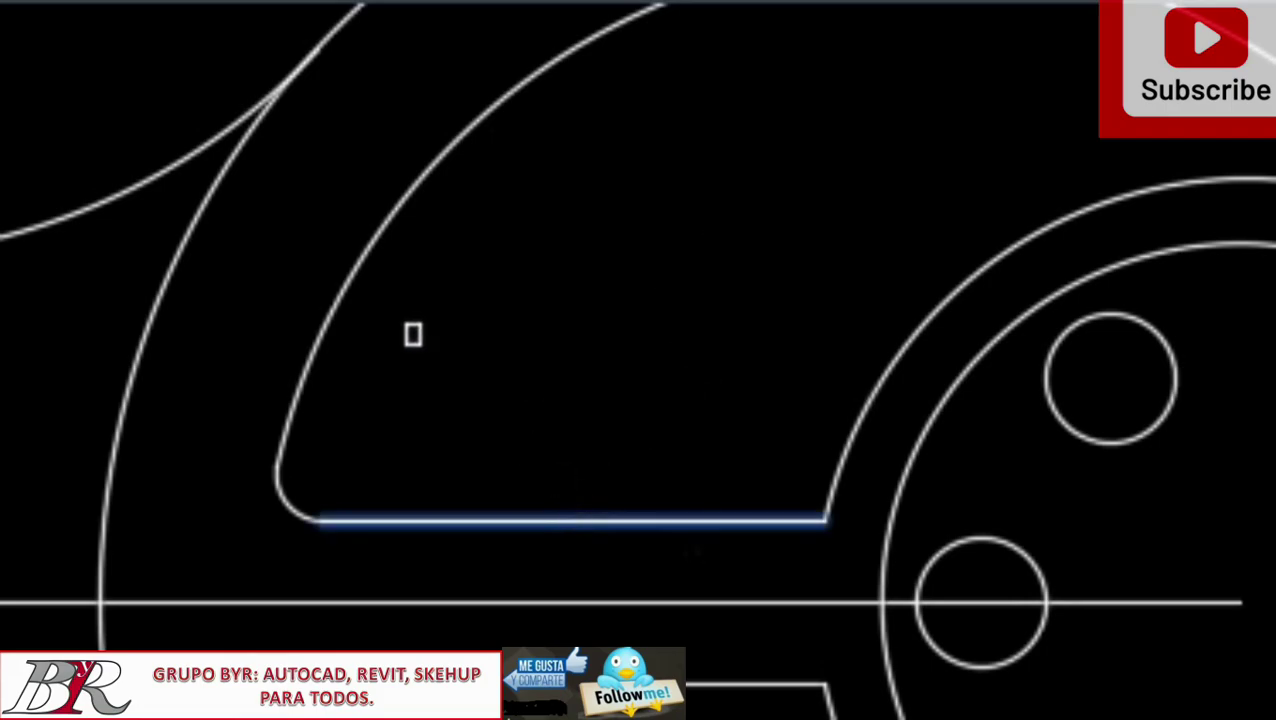
pyautogui.click(345, 294)
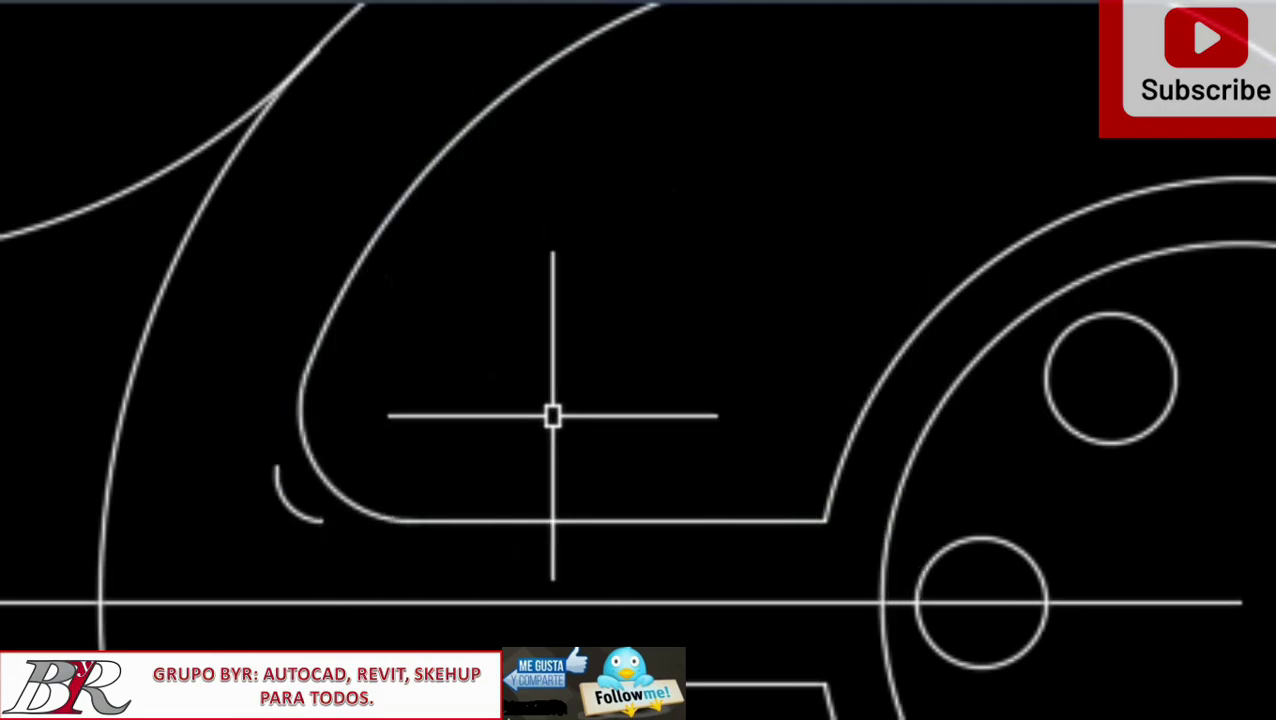
pyautogui.click(292, 508)
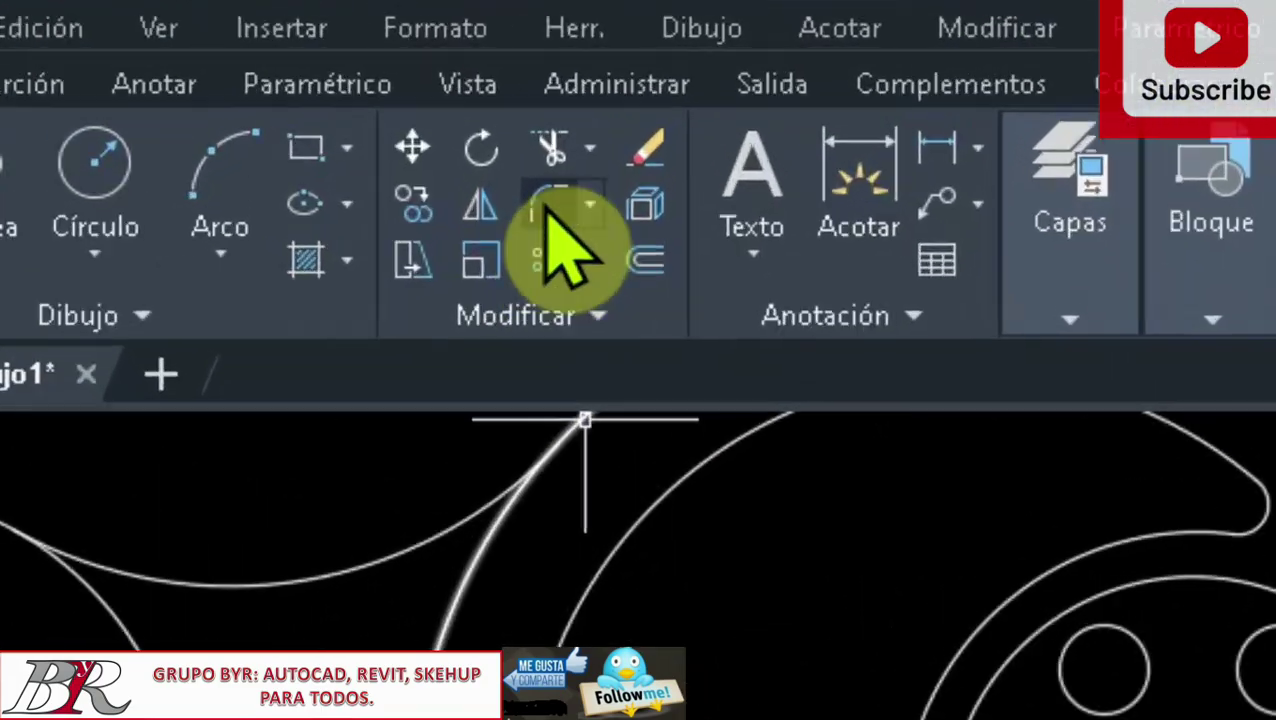
# Fillet the upper slot's lower edge and the lower slot line to their adjoining arcs
pyautogui.click(548, 208)
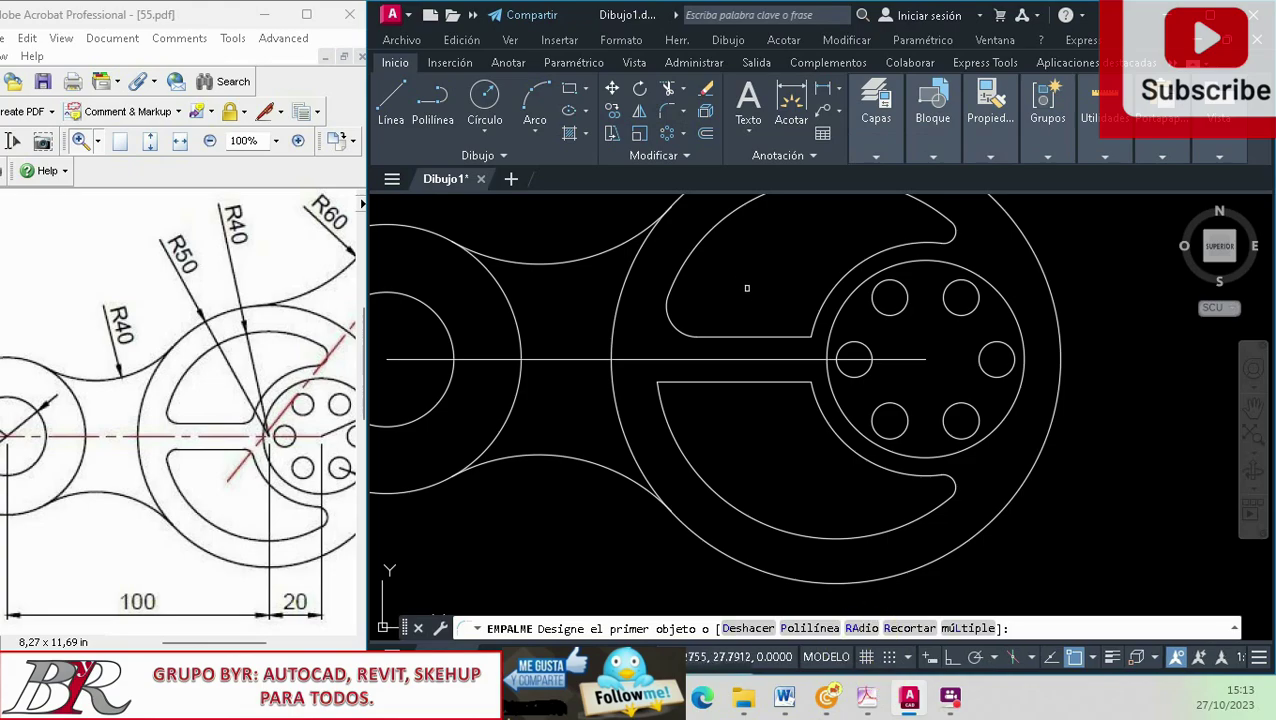
pyautogui.press('Escape')
pyautogui.press('Return')
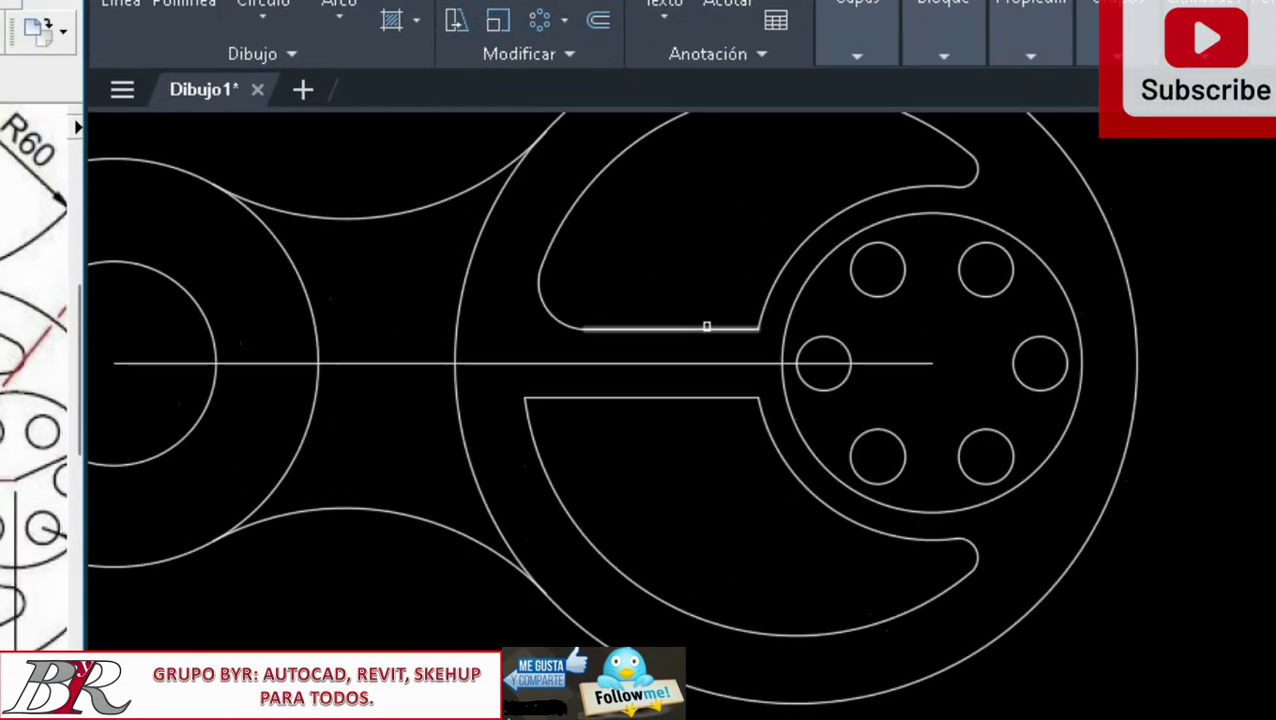
pyautogui.click(790, 336)
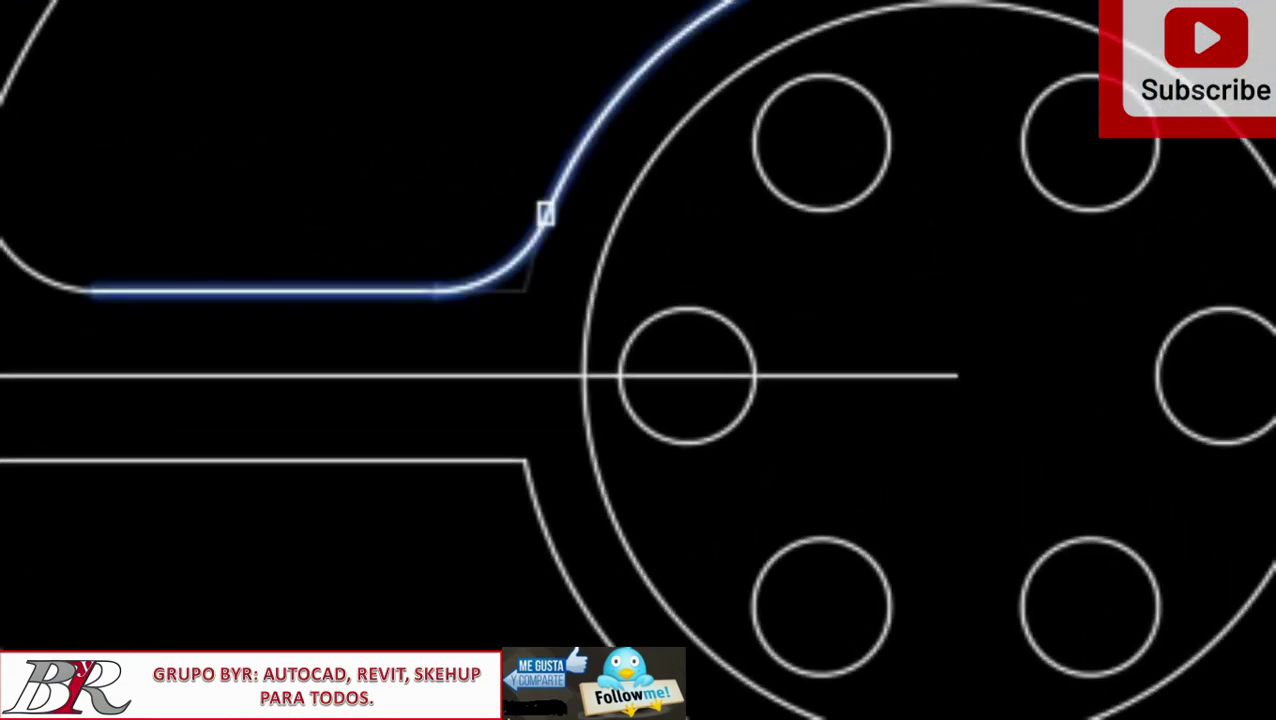
pyautogui.click(815, 318)
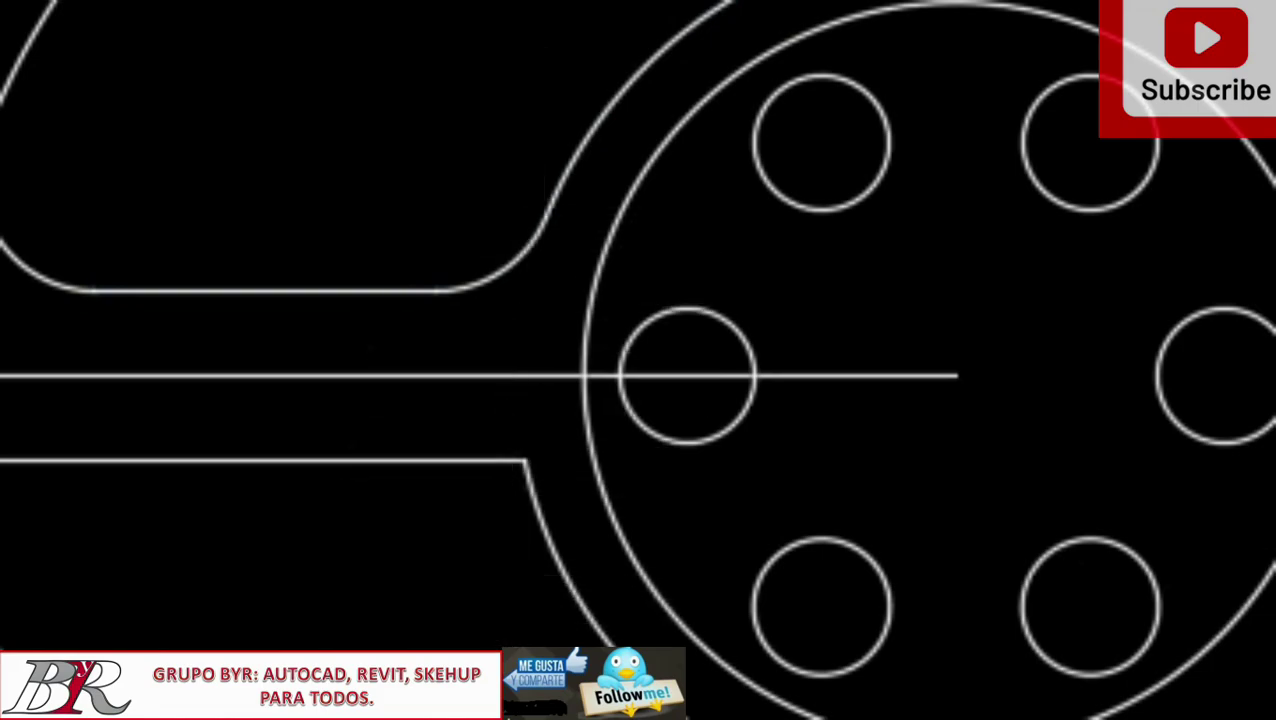
pyautogui.click(566, 586)
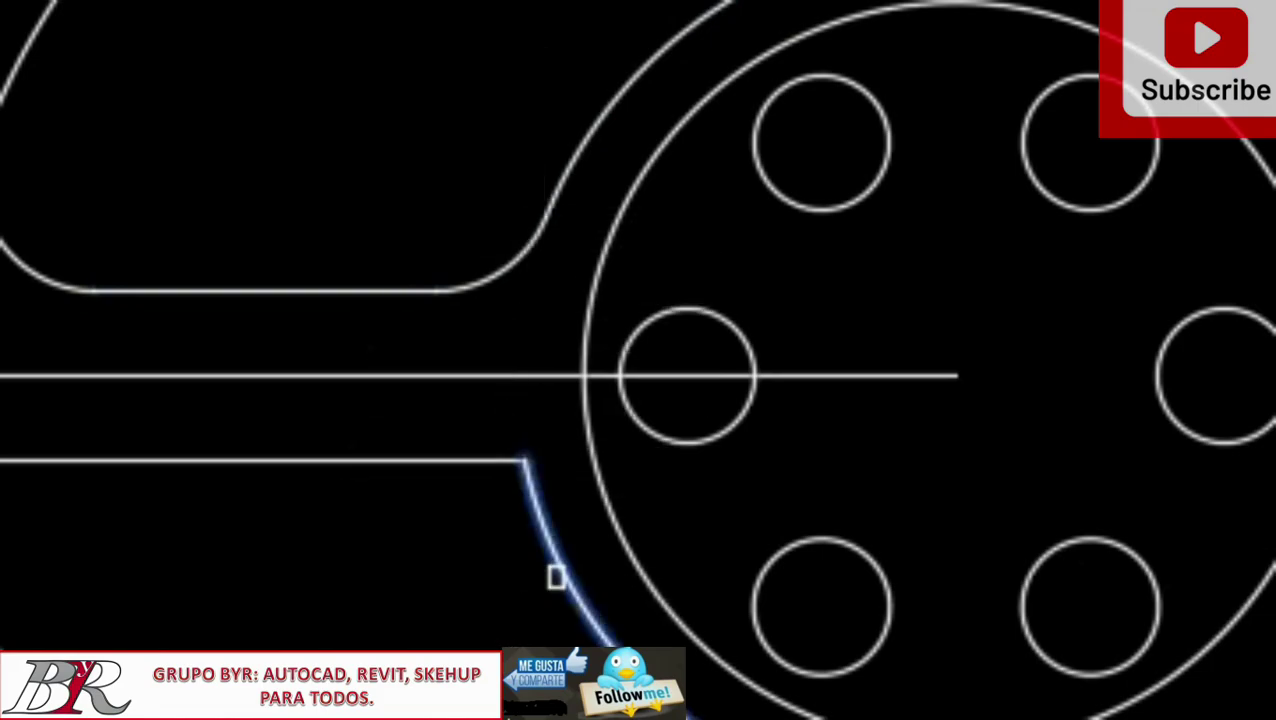
pyautogui.click(433, 464)
pyautogui.press('Return')
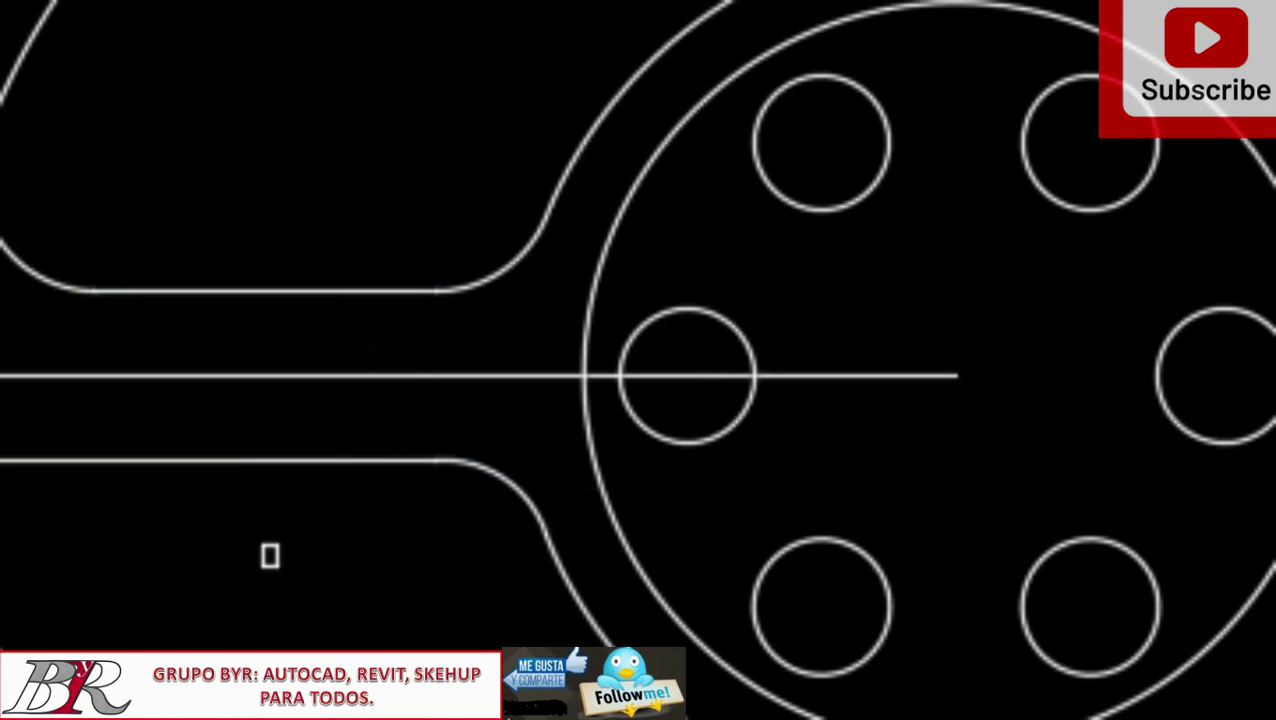
pyautogui.click(171, 457)
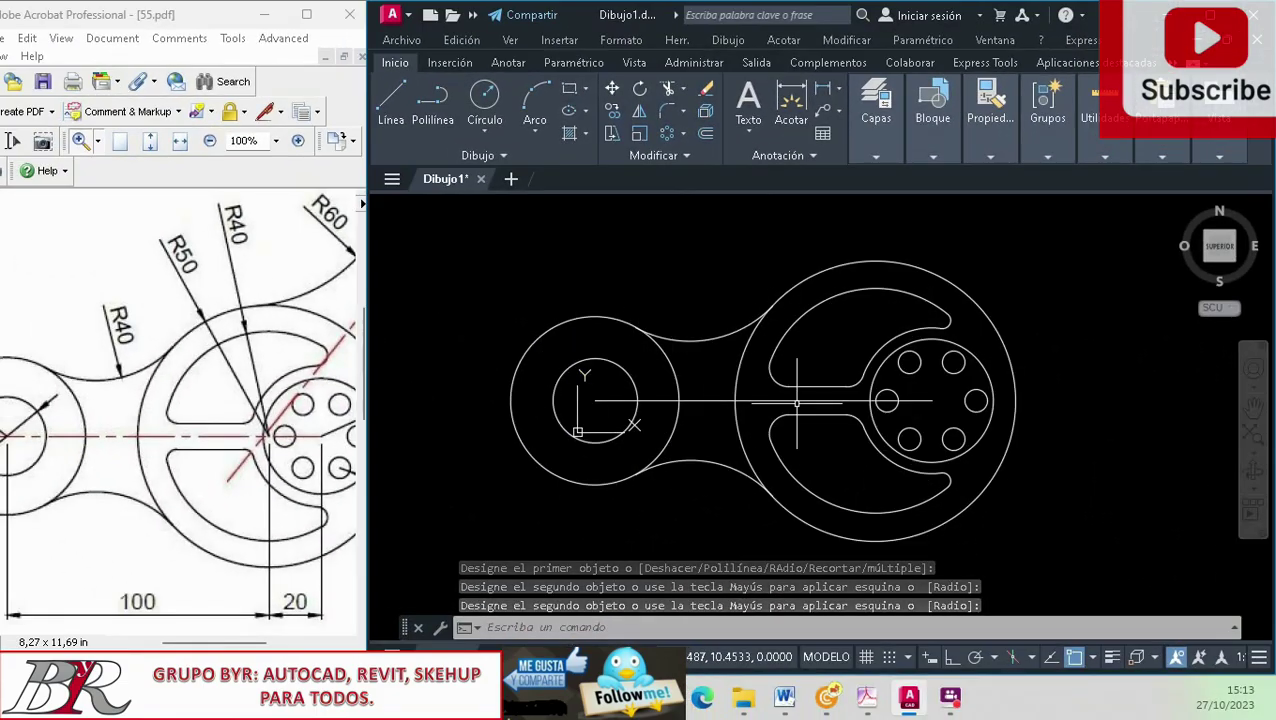
# Zoom the reference in on R22 and R4, out to the whole drawing, then onto the left circle
pyautogui.scroll(-4, 786, 405)
pyautogui.scroll(2, 780, 400)
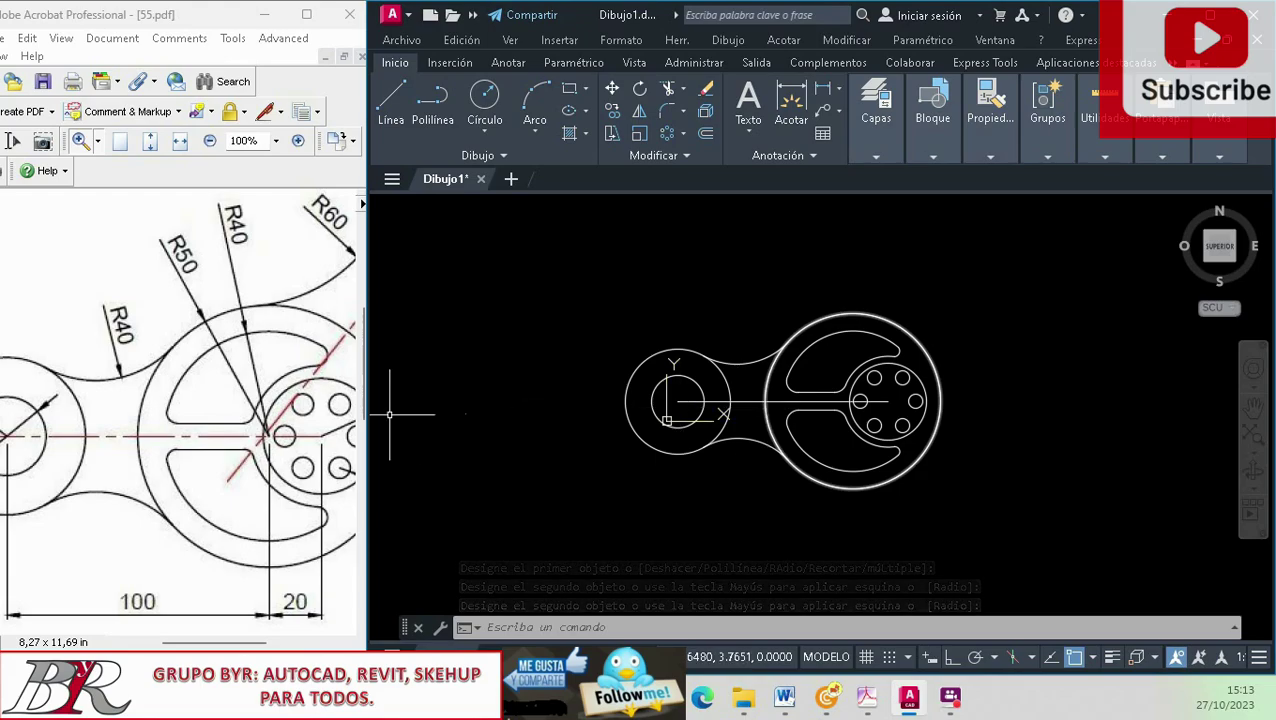
pyautogui.click(97, 141)
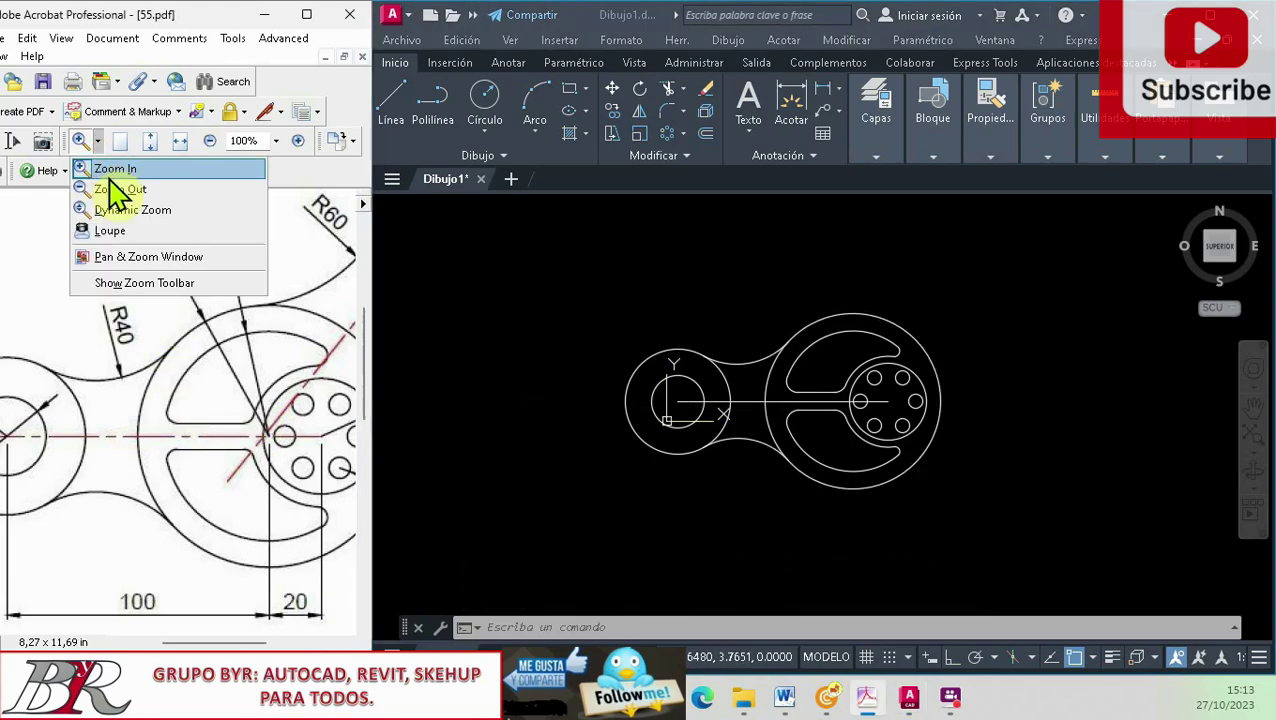
pyautogui.click(108, 173)
pyautogui.click(263, 389)
pyautogui.click(97, 141)
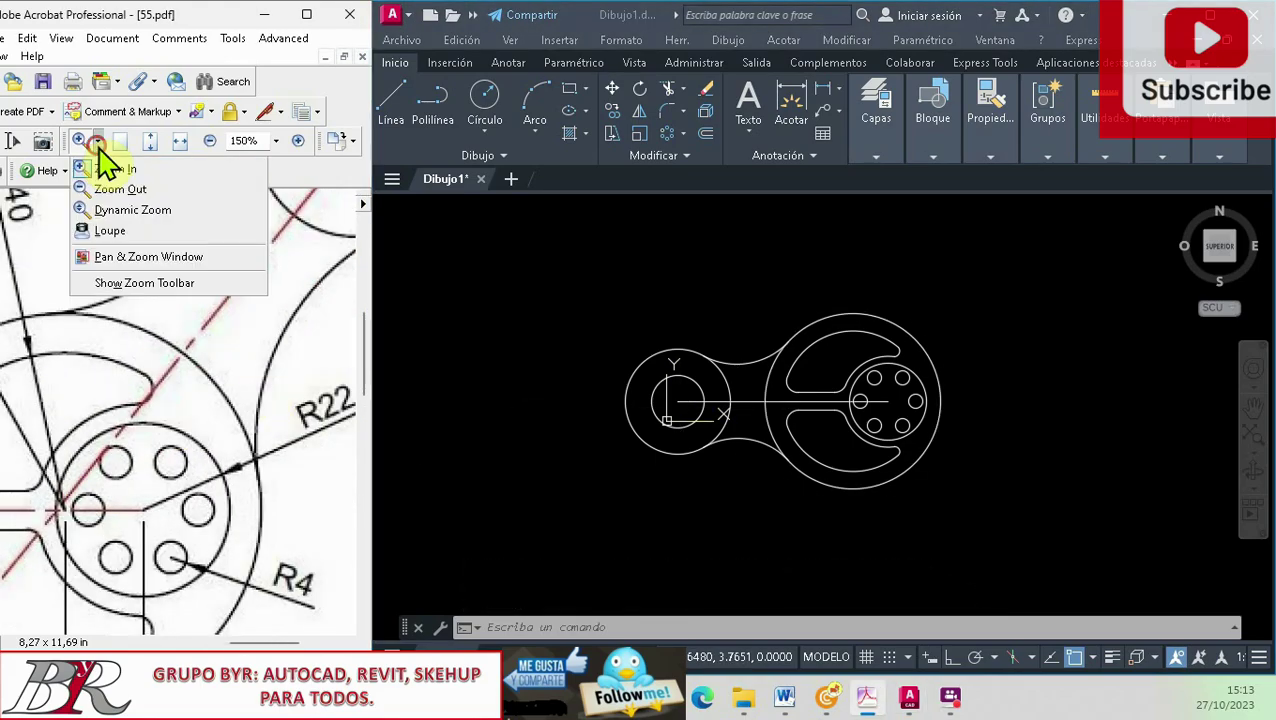
pyautogui.click(104, 183)
pyautogui.click(180, 370)
pyautogui.click(222, 413)
pyautogui.click(214, 413)
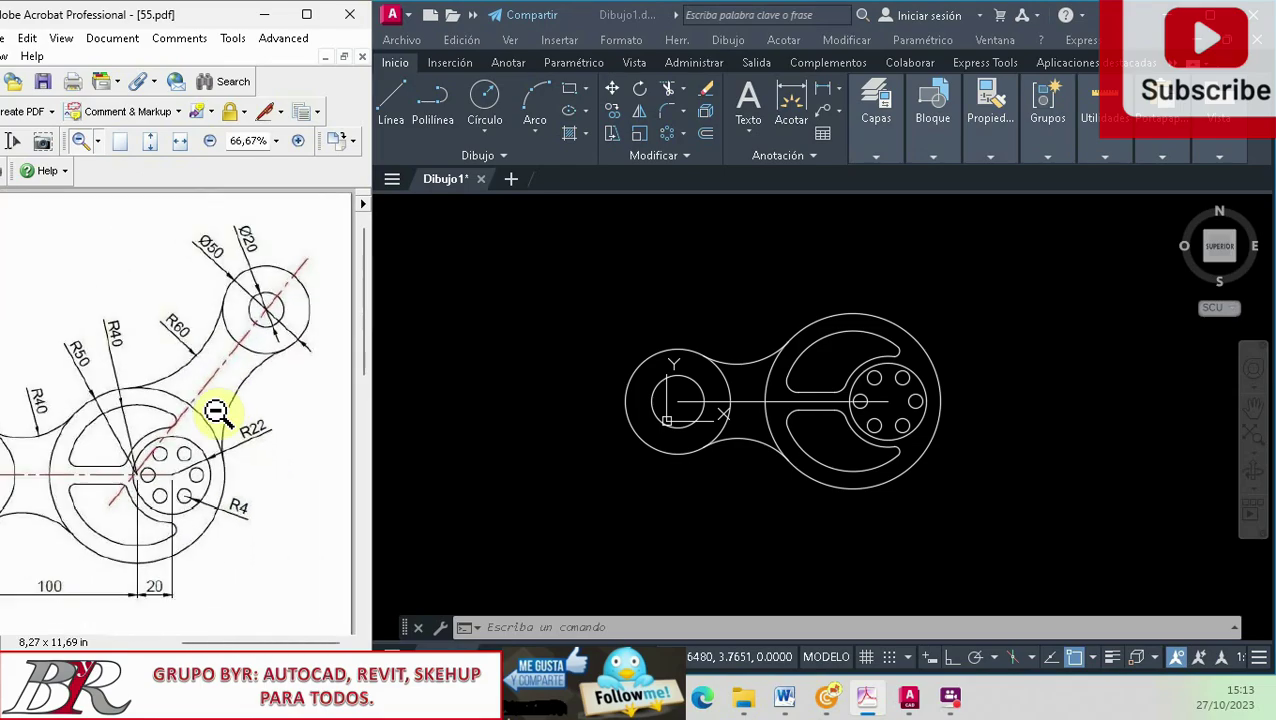
pyautogui.click(218, 412)
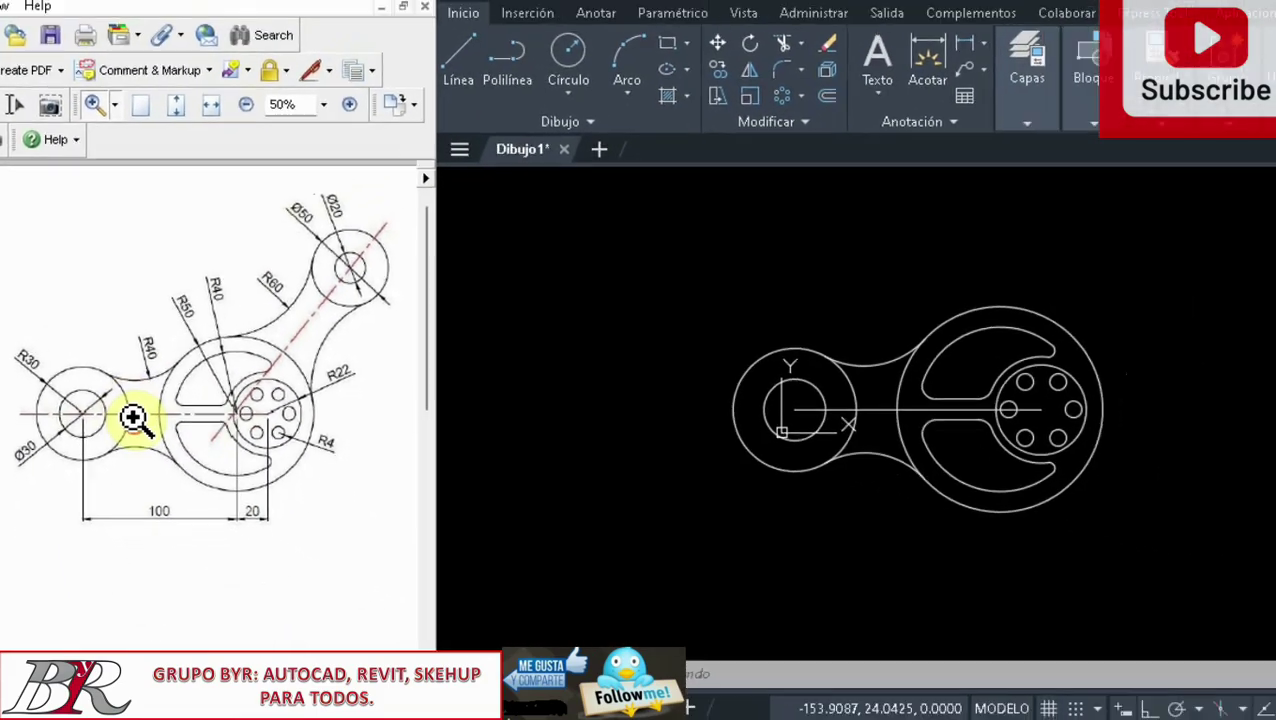
pyautogui.click(118, 406)
pyautogui.click(120, 406)
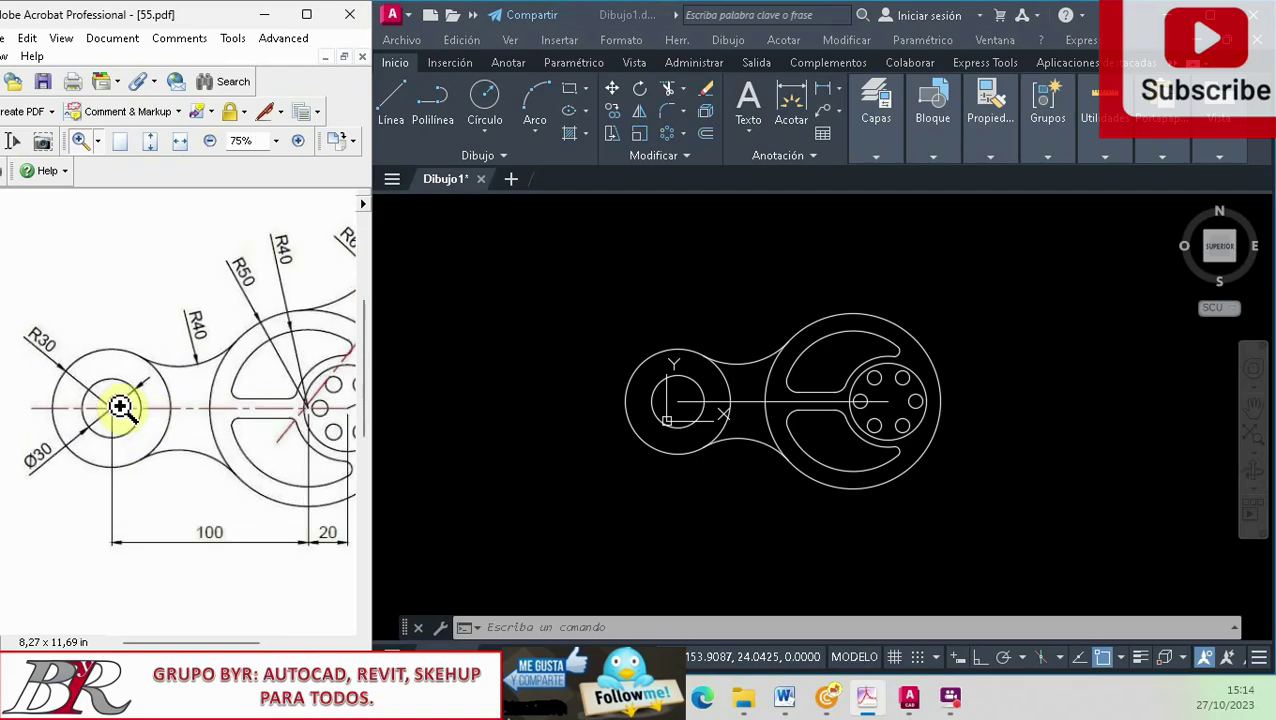
pyautogui.click(120, 406)
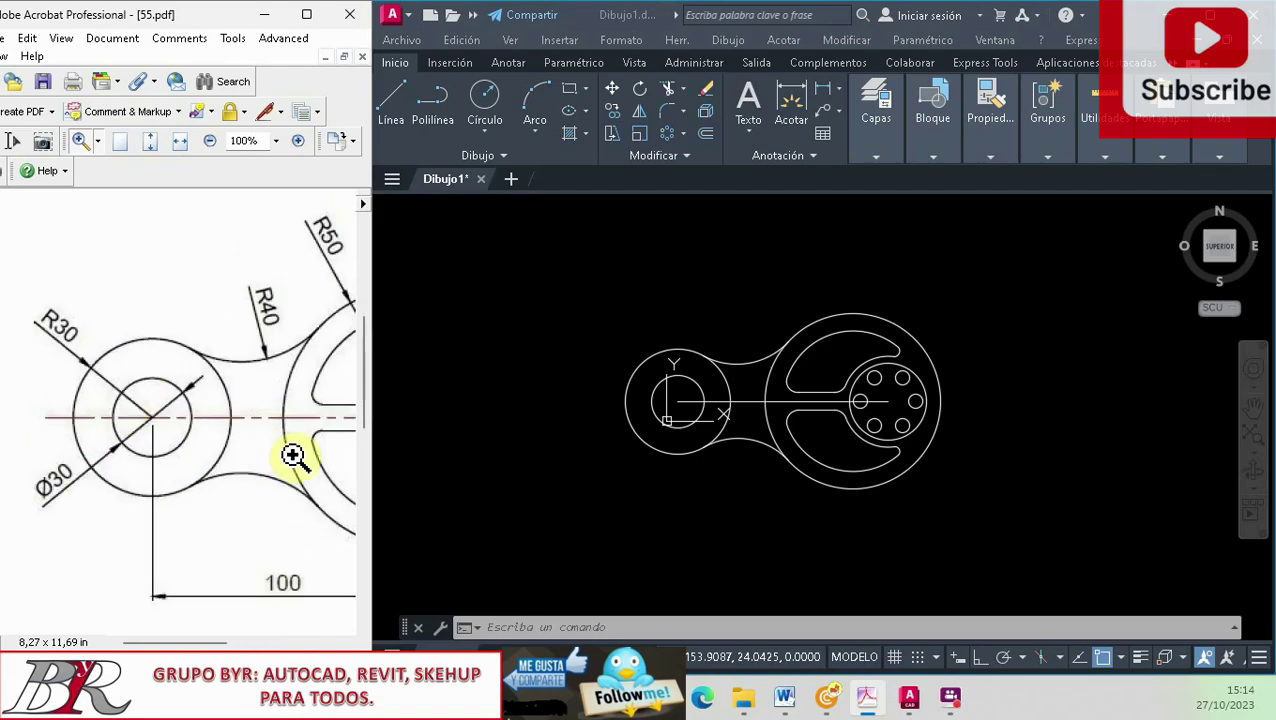
# Close 55.pdf without saving and minimize Acrobat
pyautogui.click(358, 20)
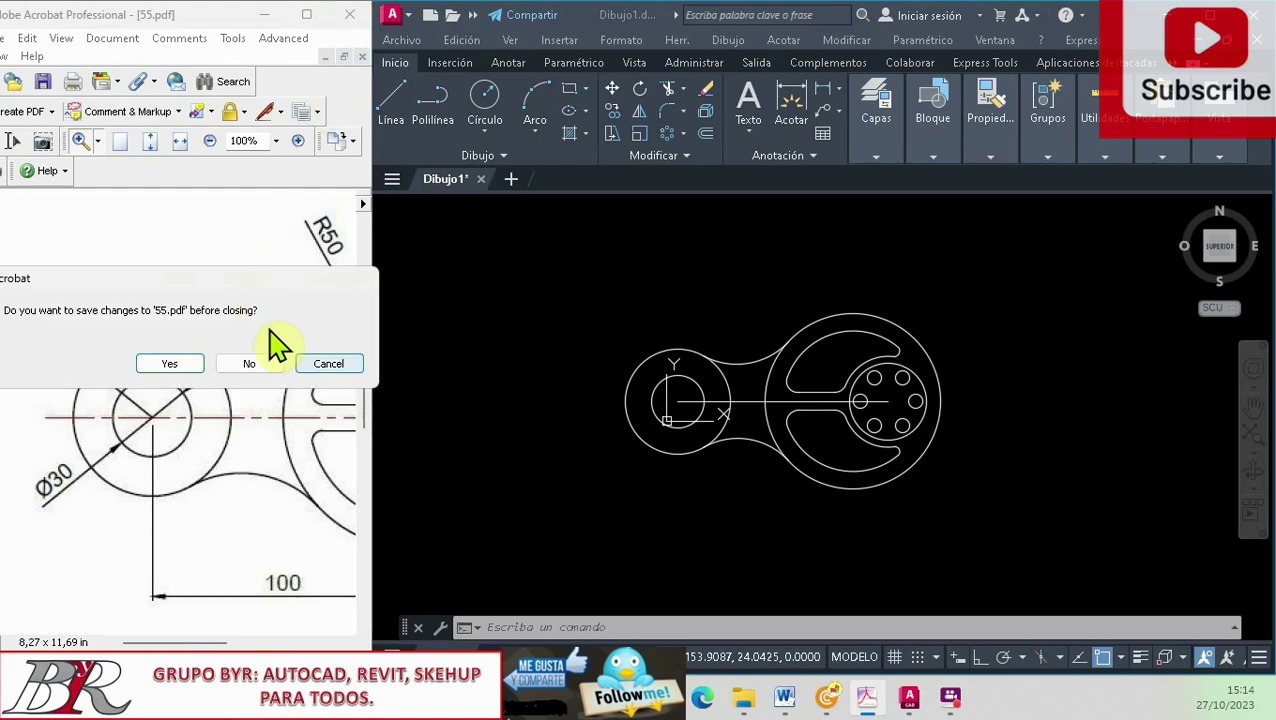
pyautogui.click(328, 363)
pyautogui.click(265, 15)
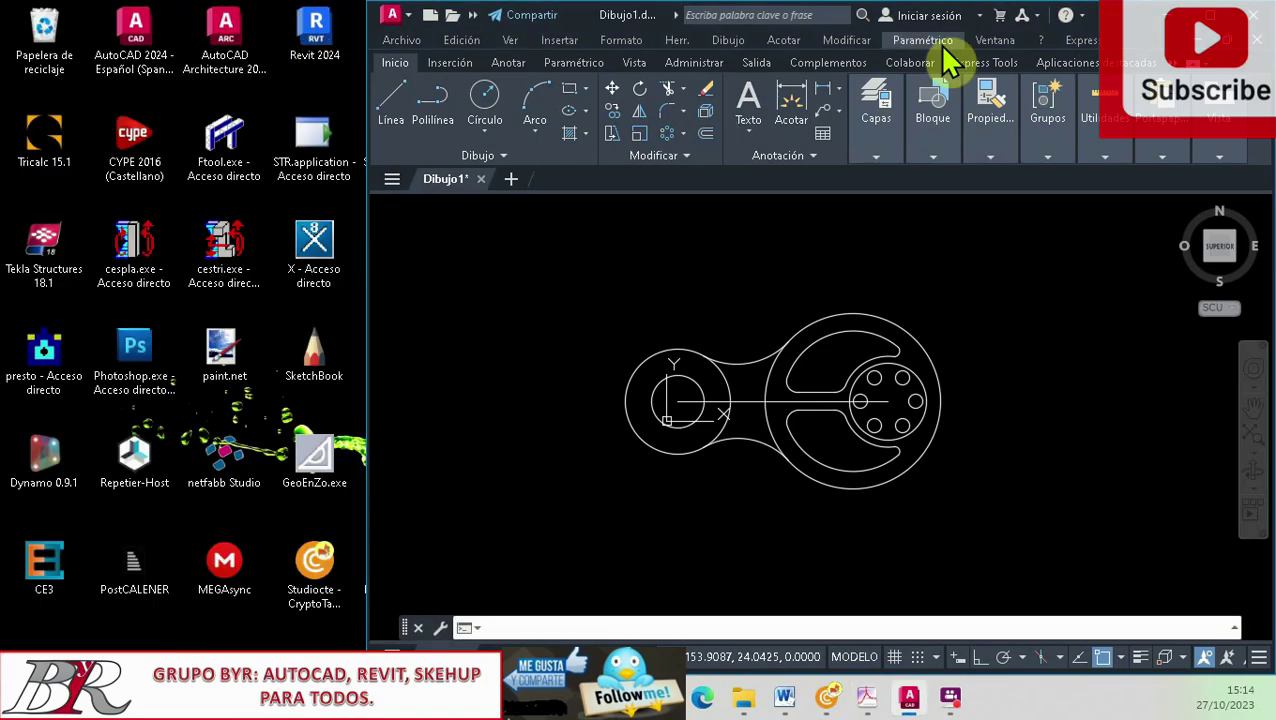
# Maximize AutoCAD and, with Ortho on, stretch the horizontal centre line past both outer circles
pyautogui.click(1210, 16)
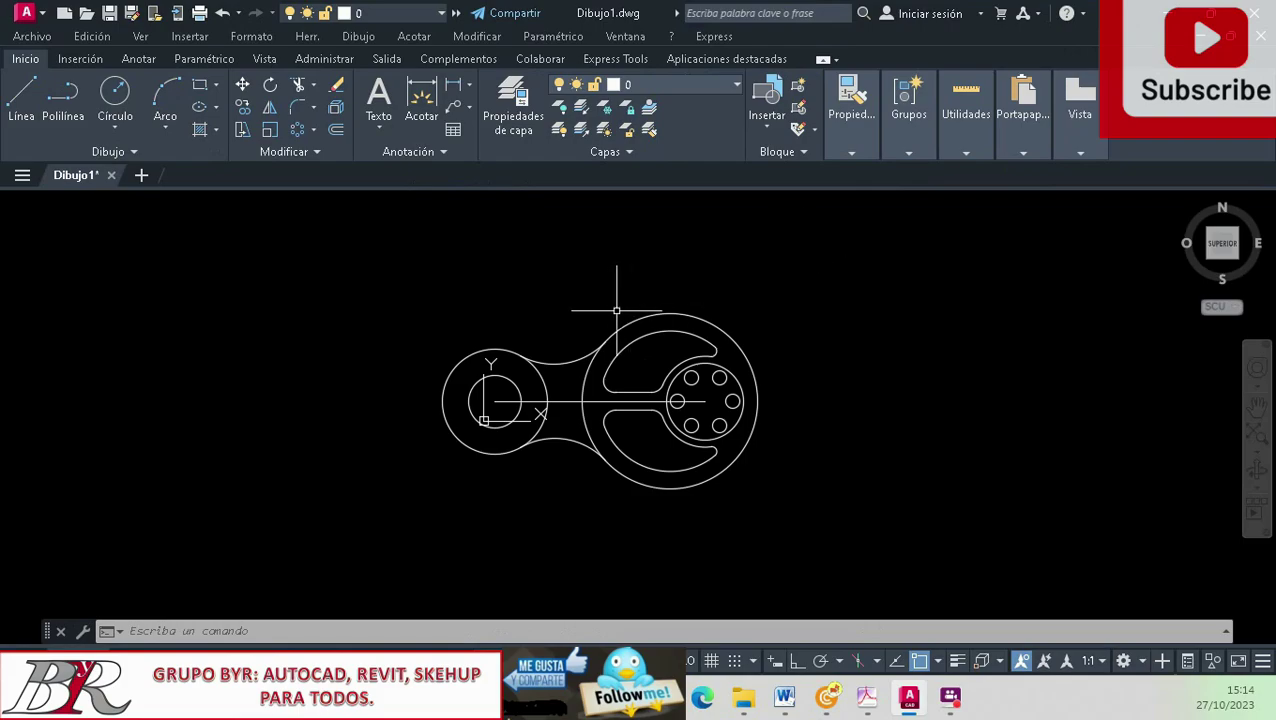
pyautogui.scroll(2, 560, 380)
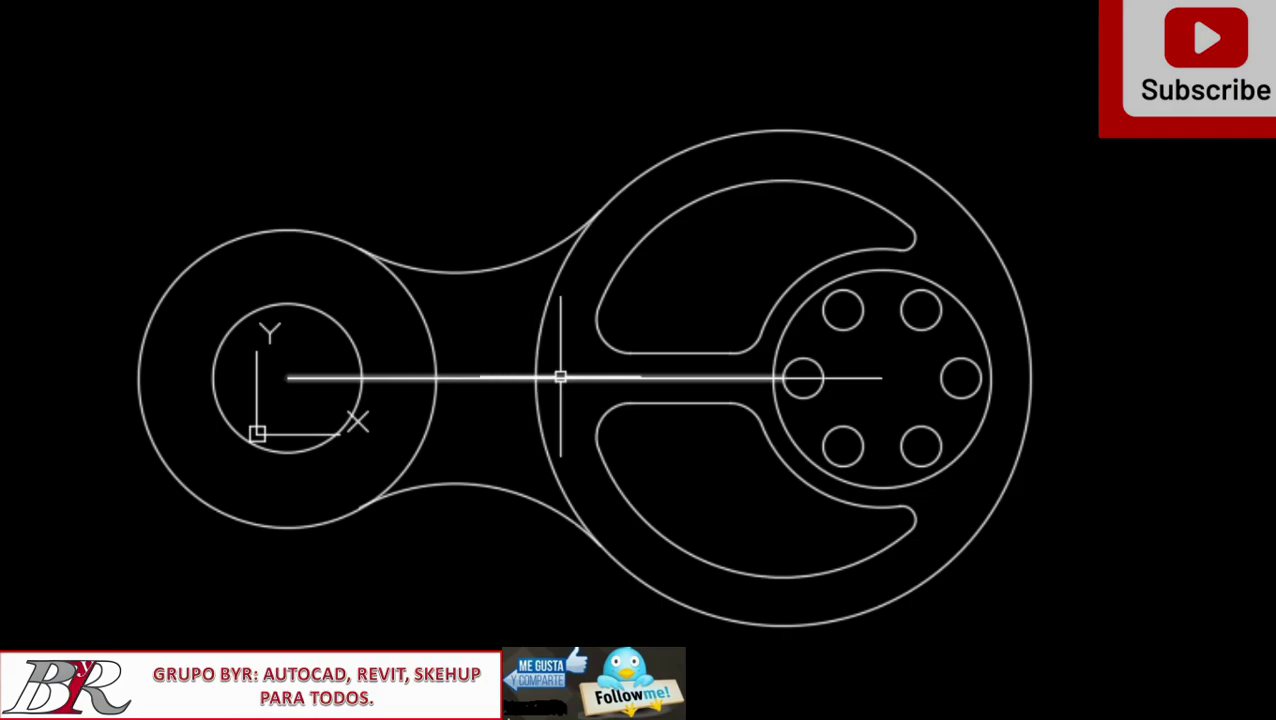
pyautogui.click(866, 380)
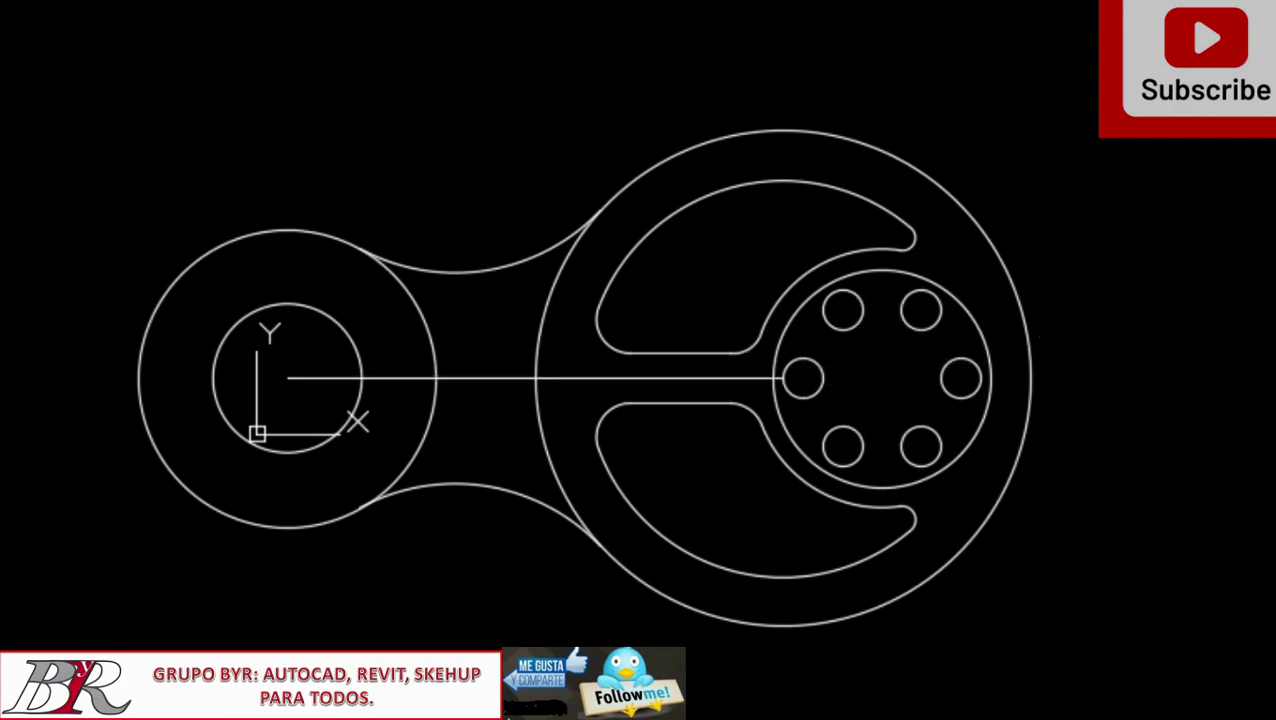
pyautogui.click(601, 378)
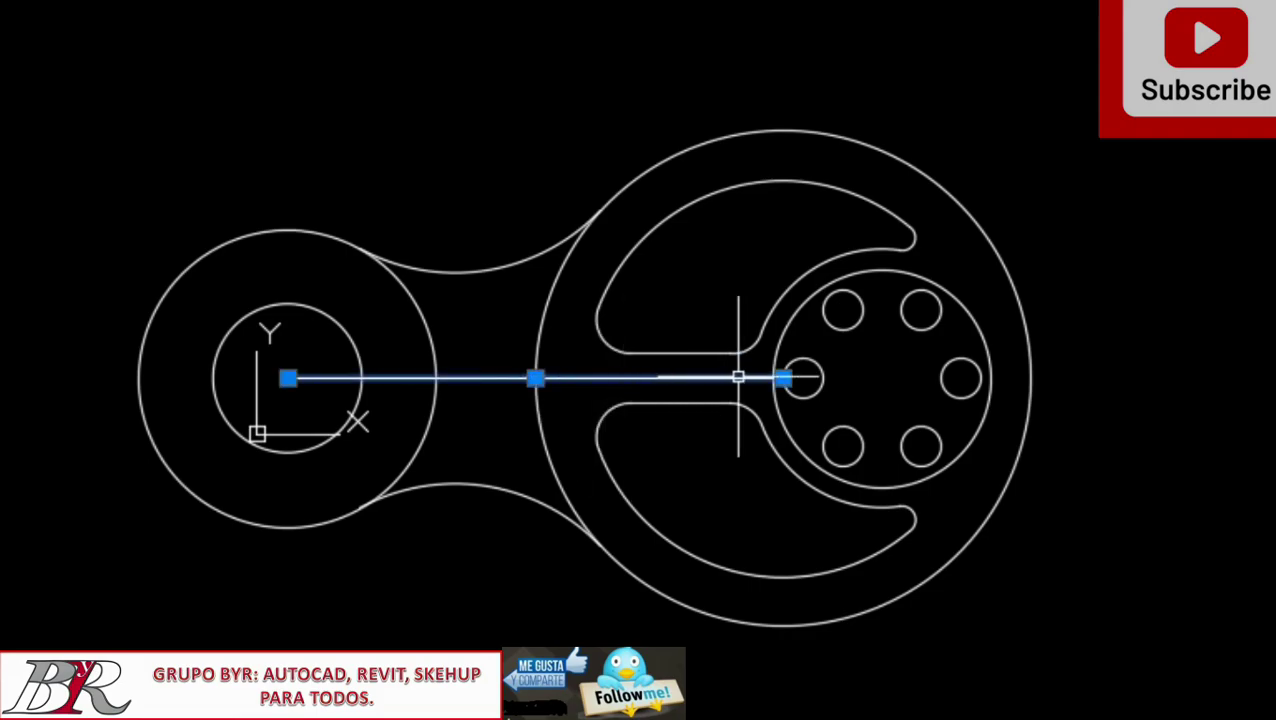
pyautogui.click(785, 377)
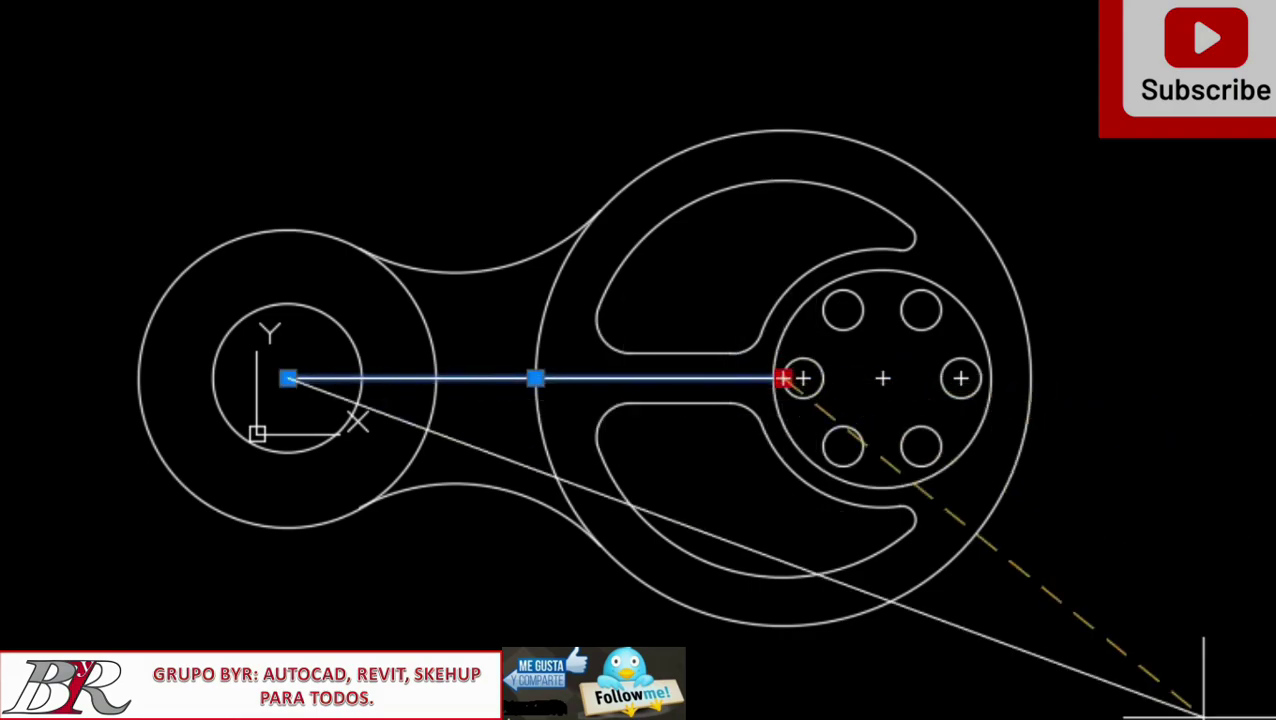
pyautogui.press('F8')
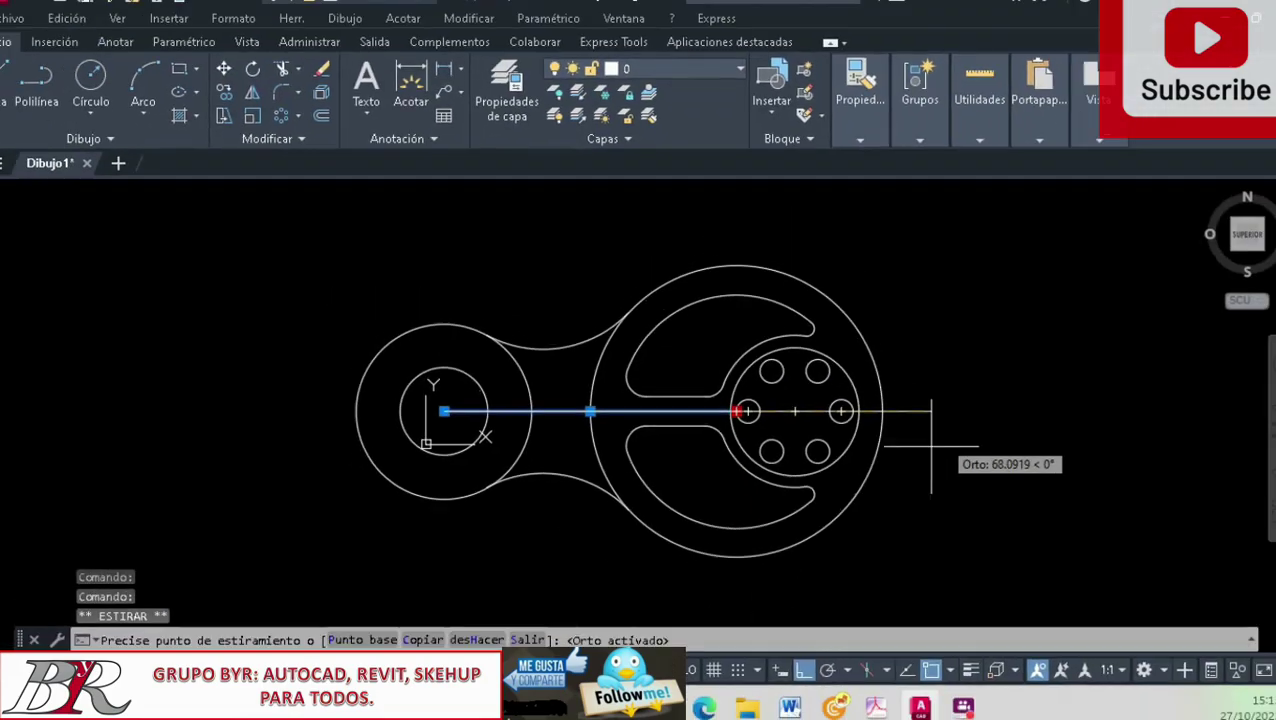
pyautogui.click(947, 412)
pyautogui.click(453, 412)
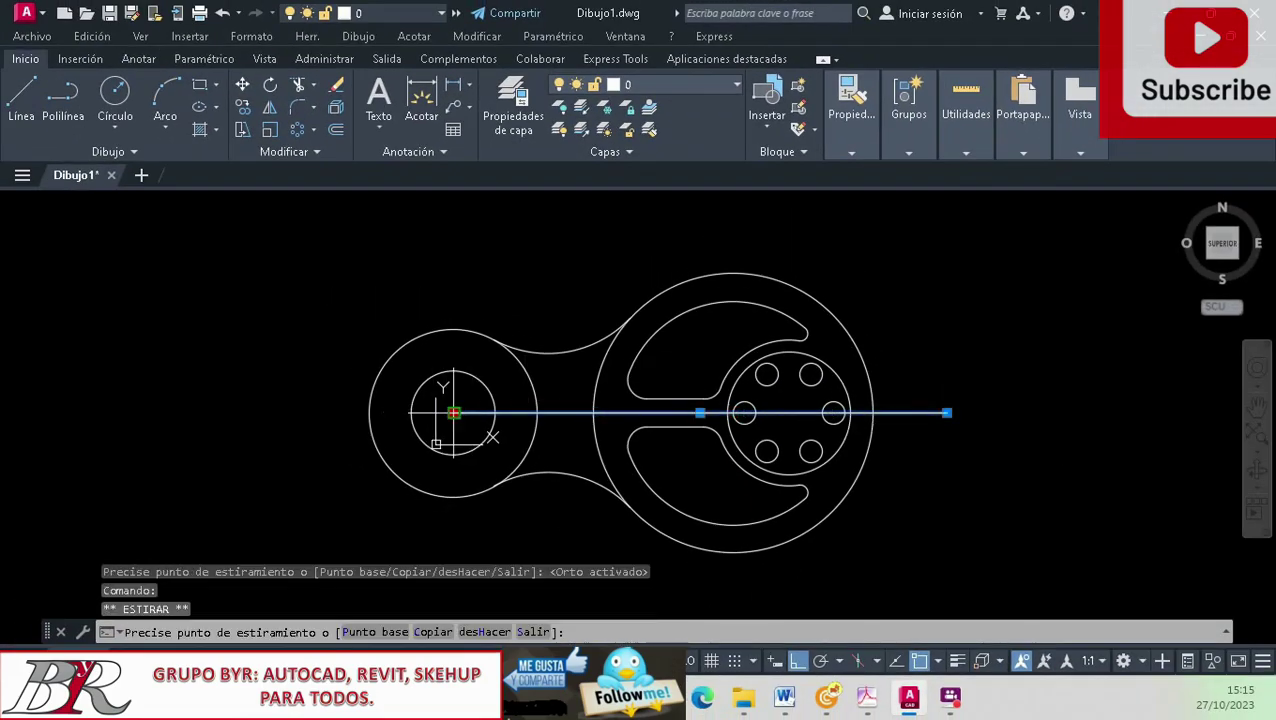
pyautogui.click(305, 412)
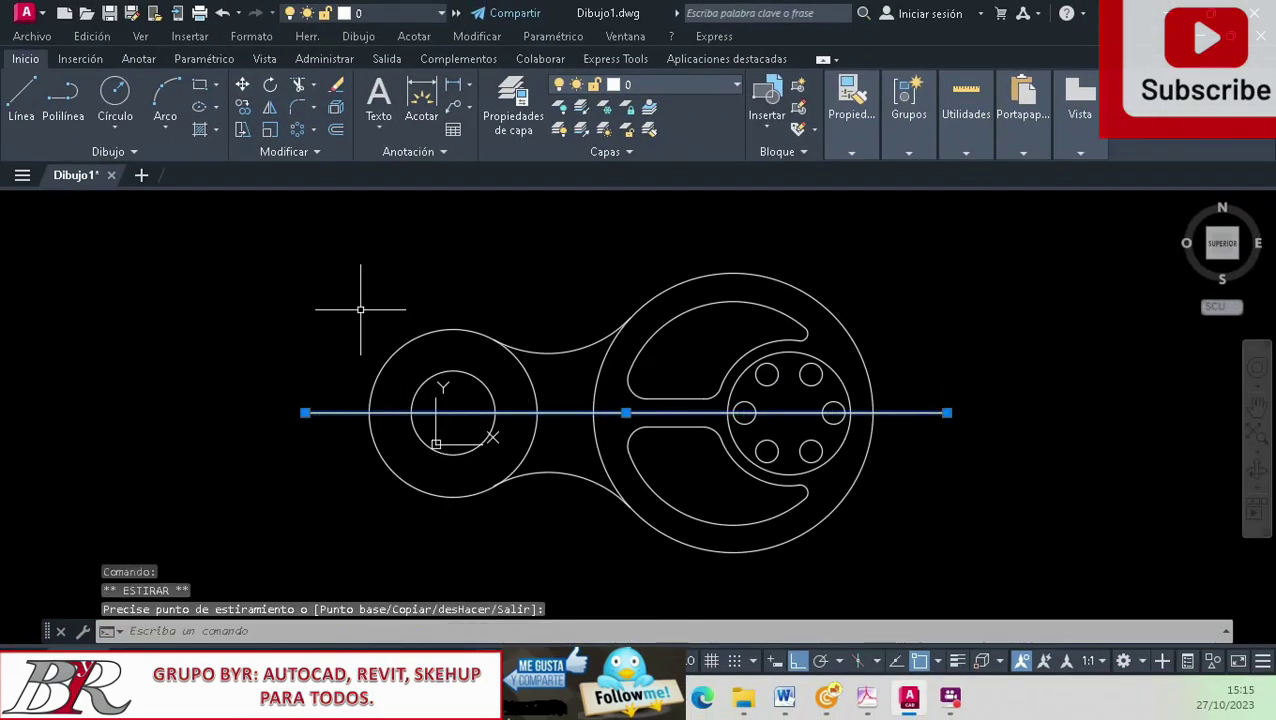
pyautogui.press('Escape')
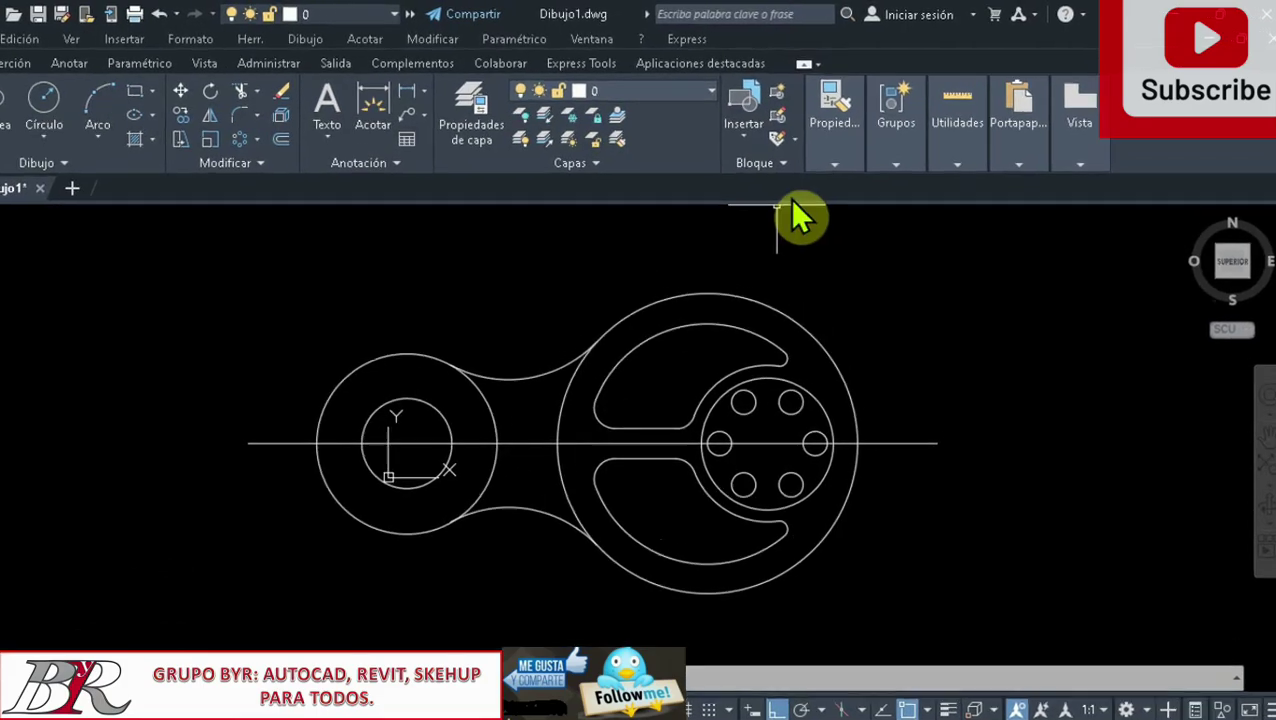
# Open the linetype manager through the Properties panel's linetype list (Otro...)
pyautogui.click(852, 151)
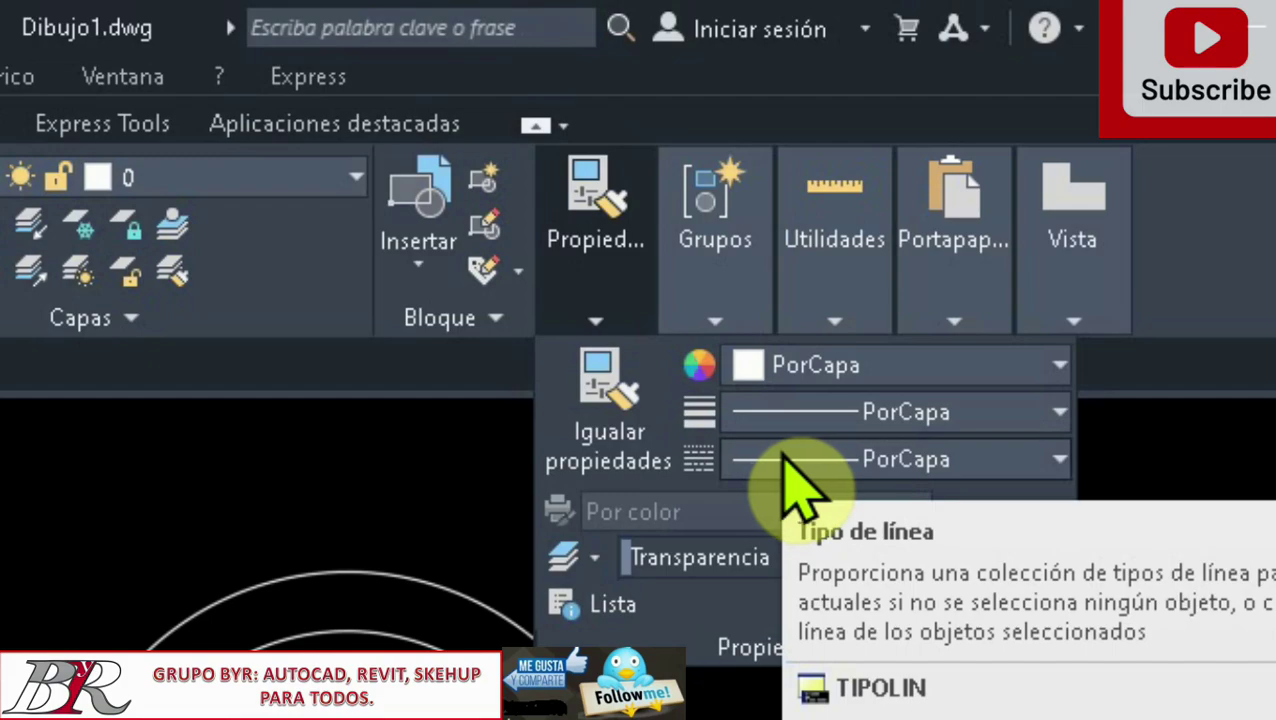
pyautogui.click(1062, 462)
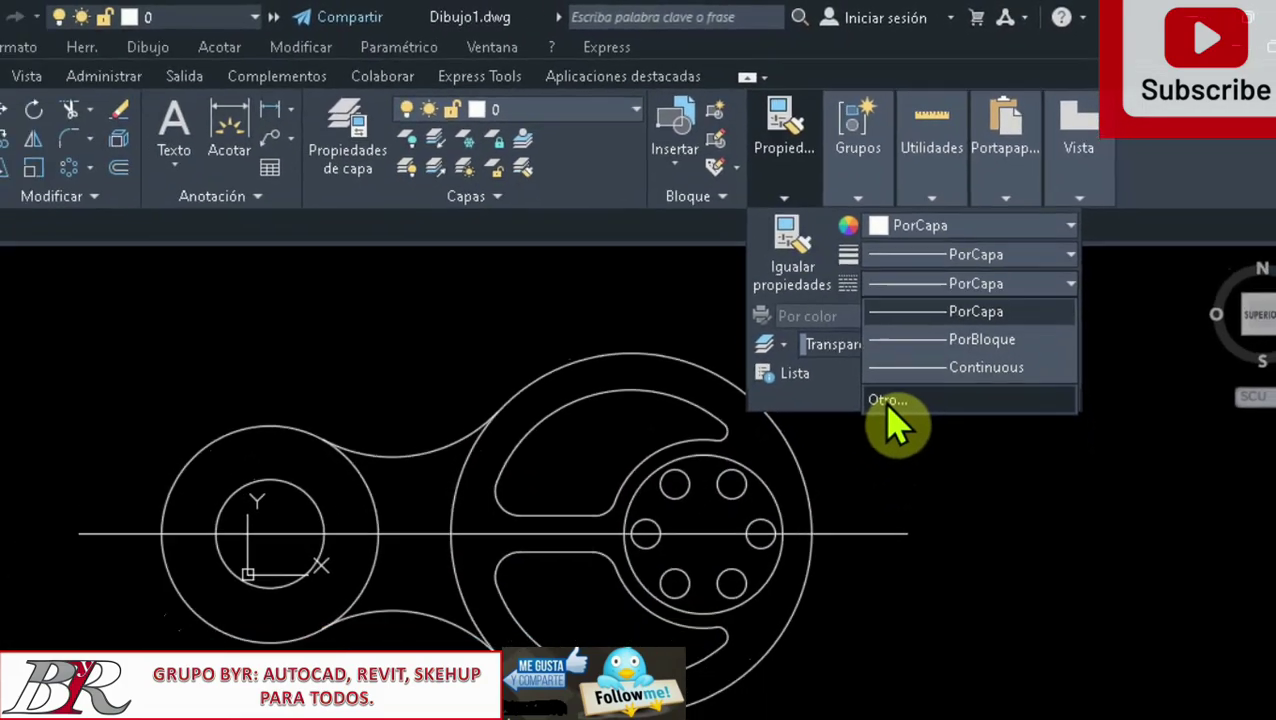
pyautogui.click(929, 313)
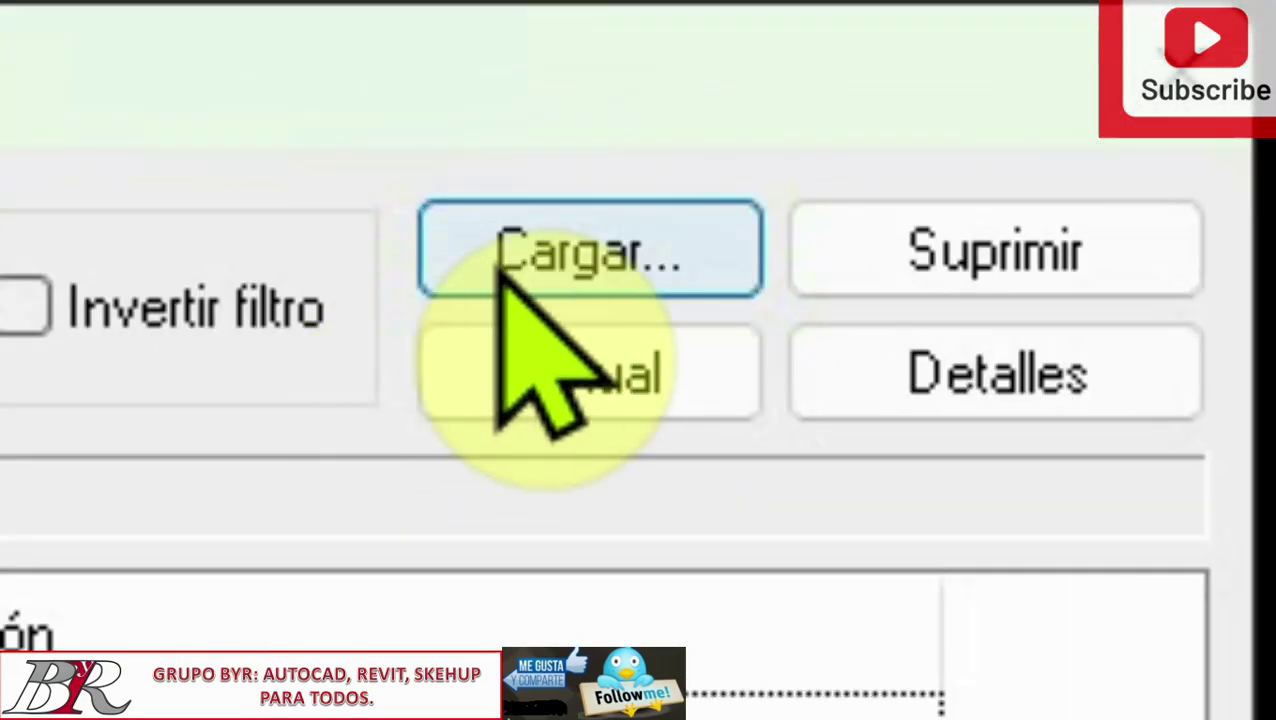
# Load the ACAD_ISO02W100 linetype from the Cargar list
pyautogui.click(790, 265)
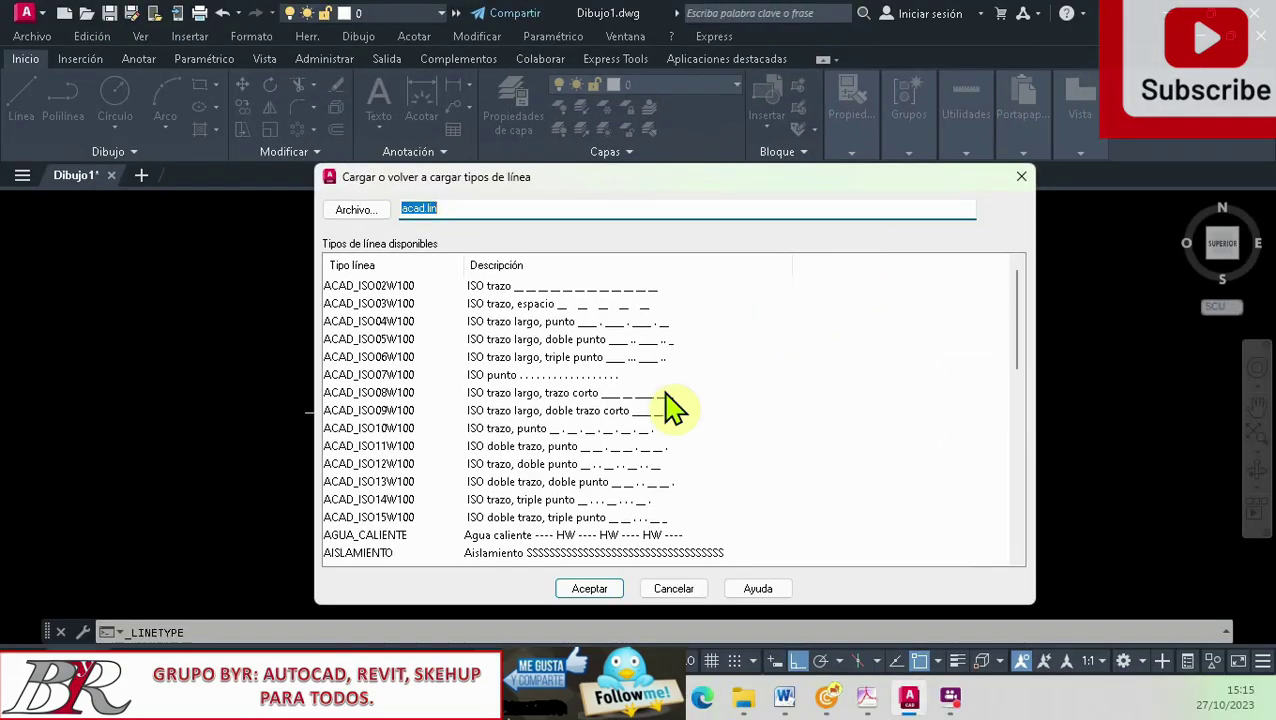
pyautogui.scroll(-5, 672, 405)
pyautogui.scroll(-5, 528, 475)
pyautogui.scroll(6, 530, 464)
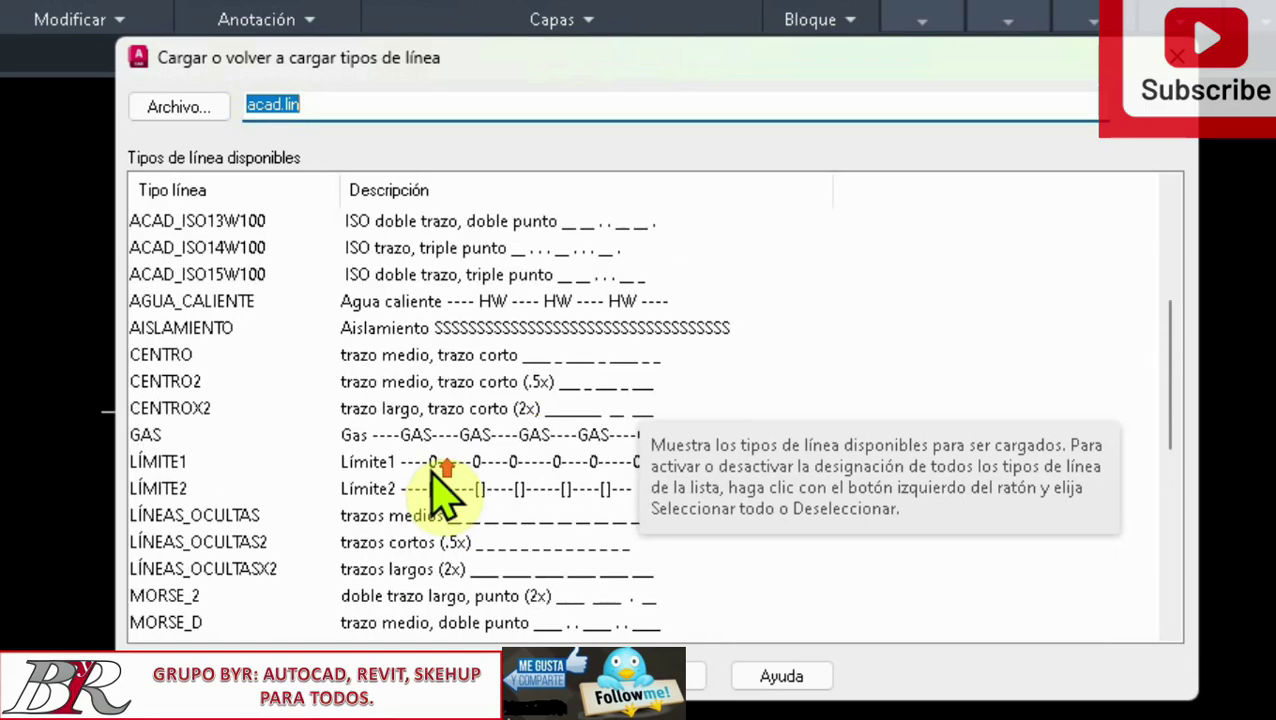
pyautogui.scroll(4, 450, 495)
pyautogui.scroll(-10, 520, 450)
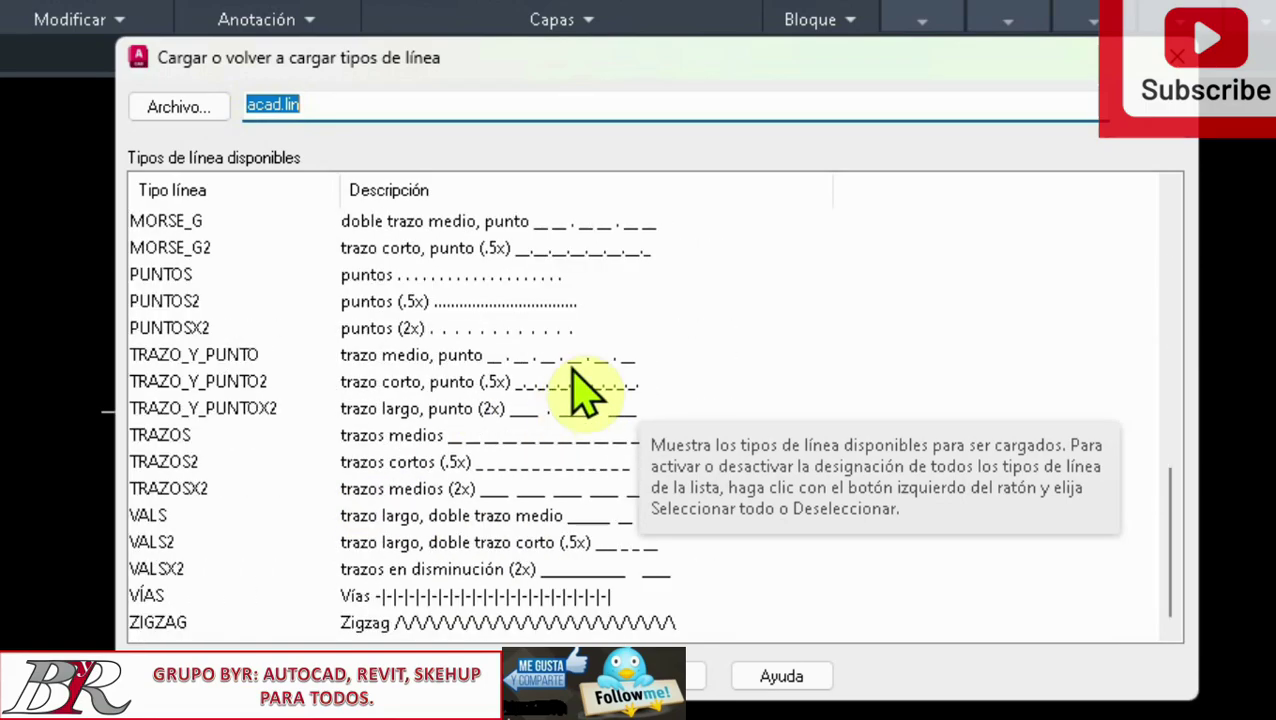
pyautogui.scroll(10, 565, 395)
pyautogui.scroll(-10, 560, 395)
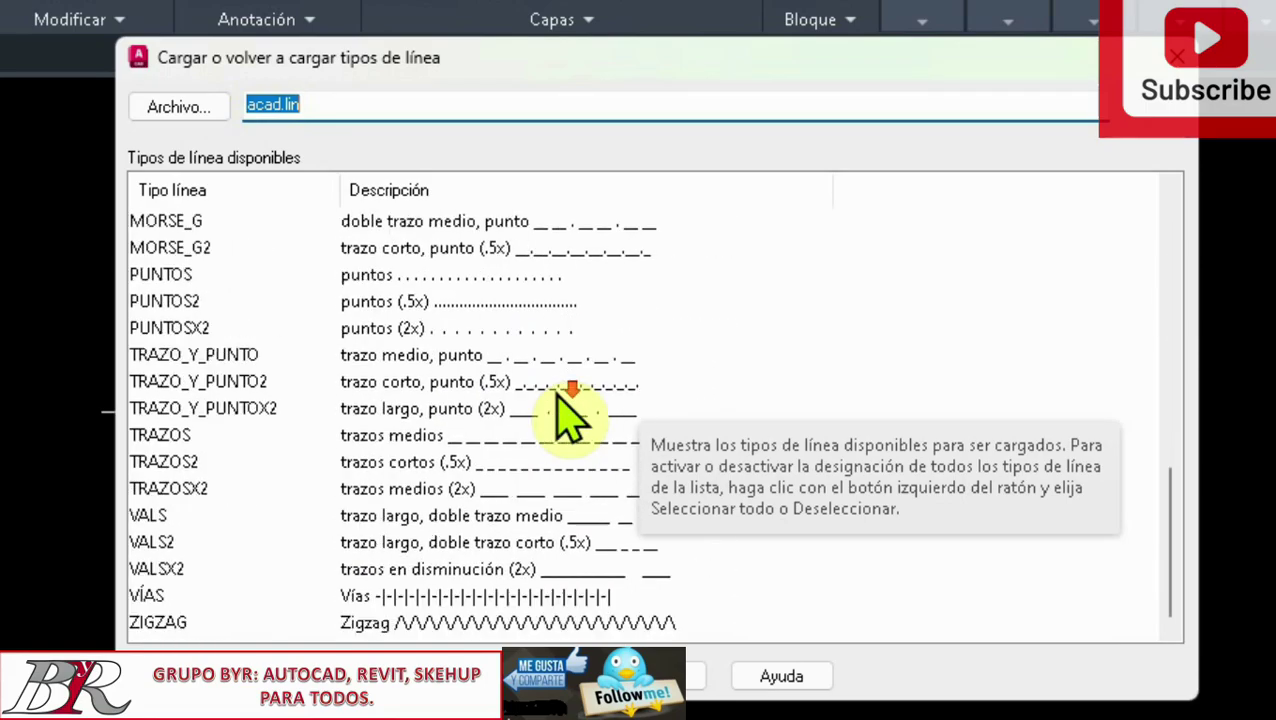
pyautogui.scroll(10, 570, 420)
pyautogui.scroll(-10, 552, 410)
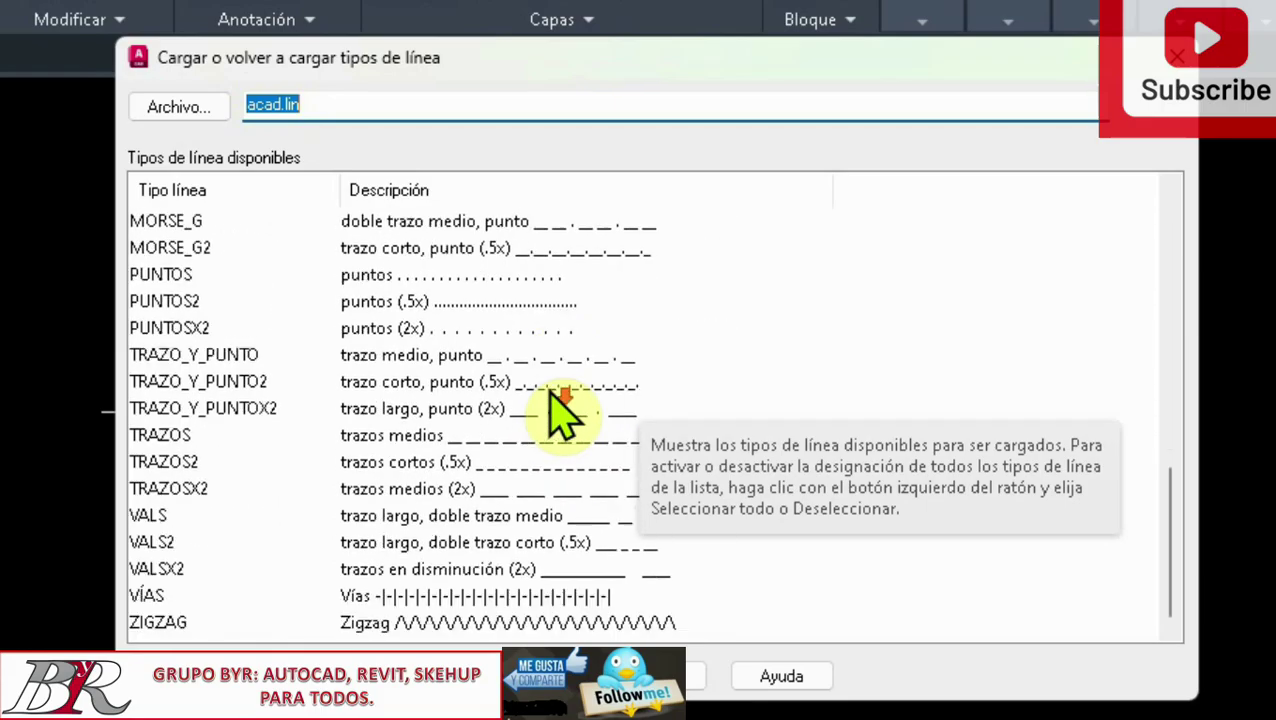
pyautogui.scroll(8, 550, 408)
pyautogui.scroll(2, 550, 408)
pyautogui.scroll(-2, 550, 380)
pyautogui.scroll(-10, 560, 372)
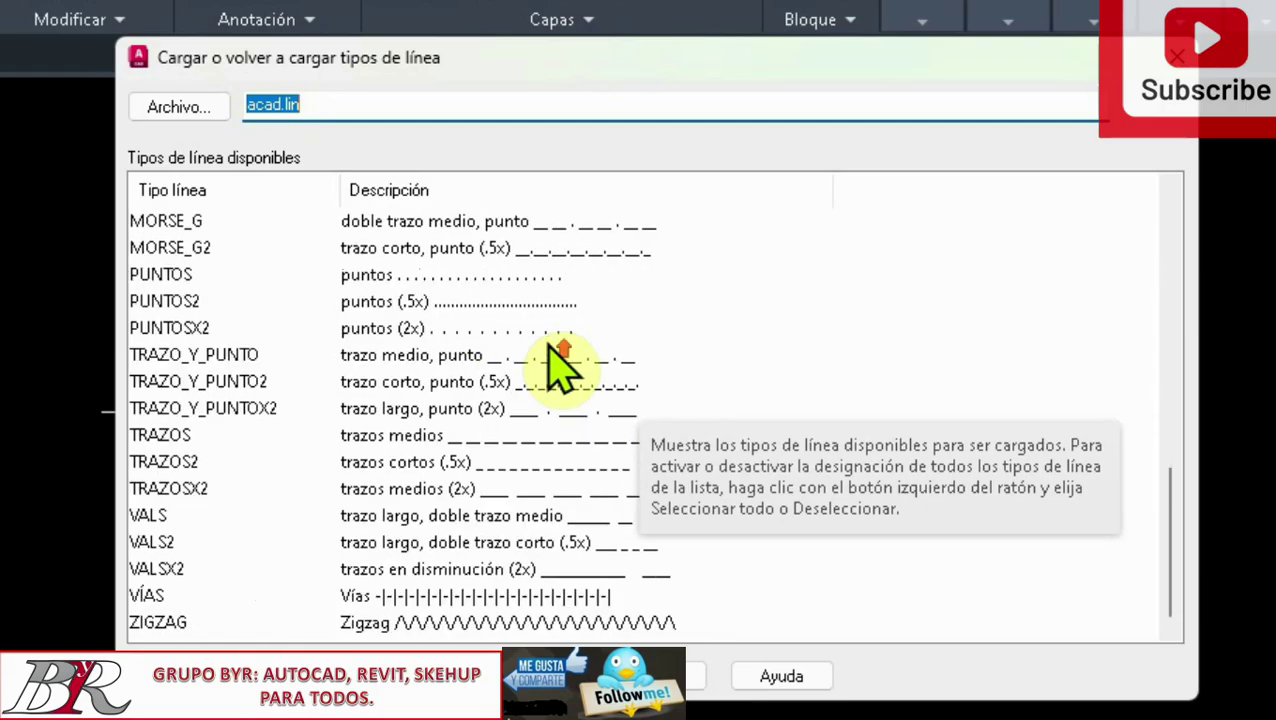
pyautogui.scroll(10, 560, 372)
pyautogui.scroll(-3, 500, 395)
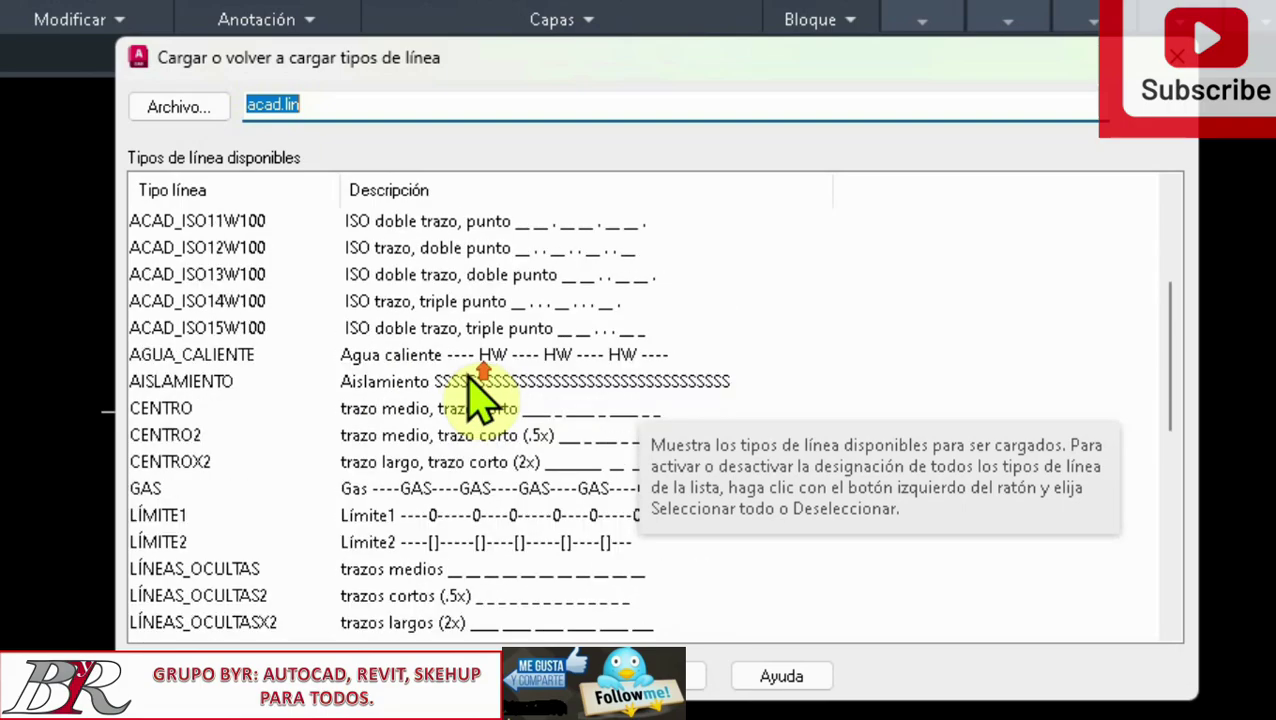
pyautogui.scroll(2, 530, 388)
pyautogui.scroll(-3, 582, 372)
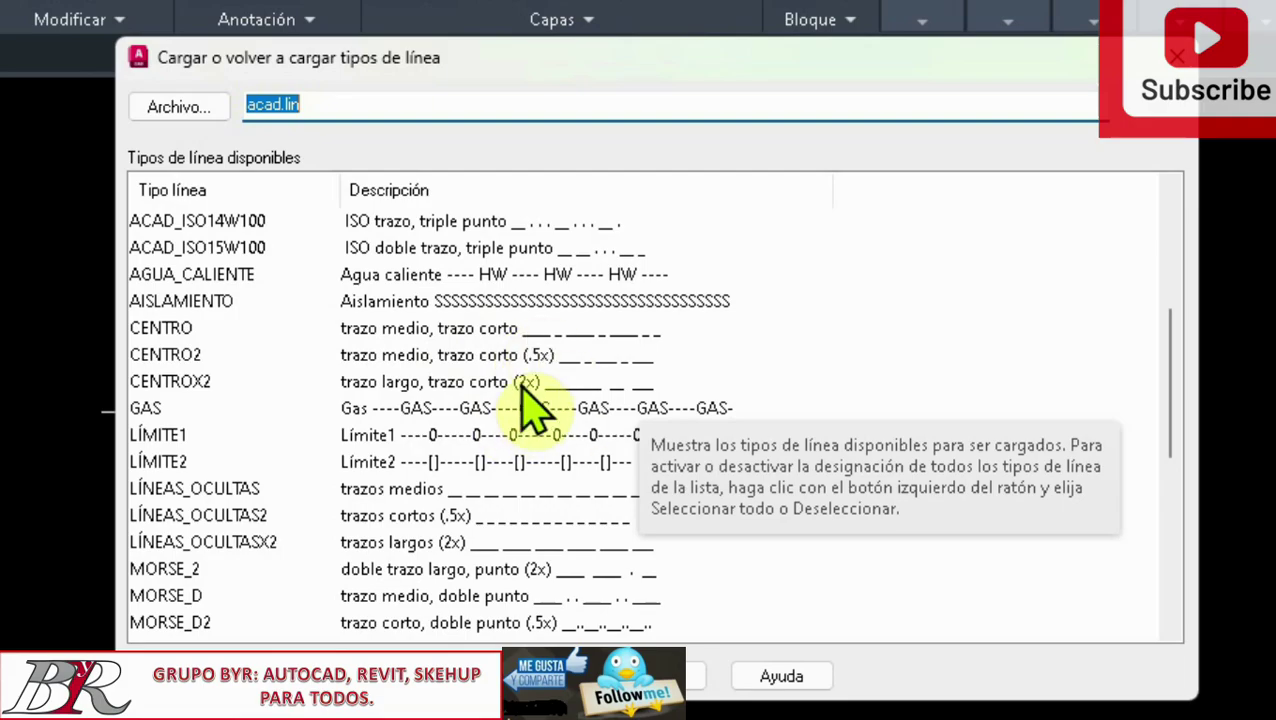
pyautogui.scroll(-1, 521, 375)
pyautogui.scroll(3, 522, 330)
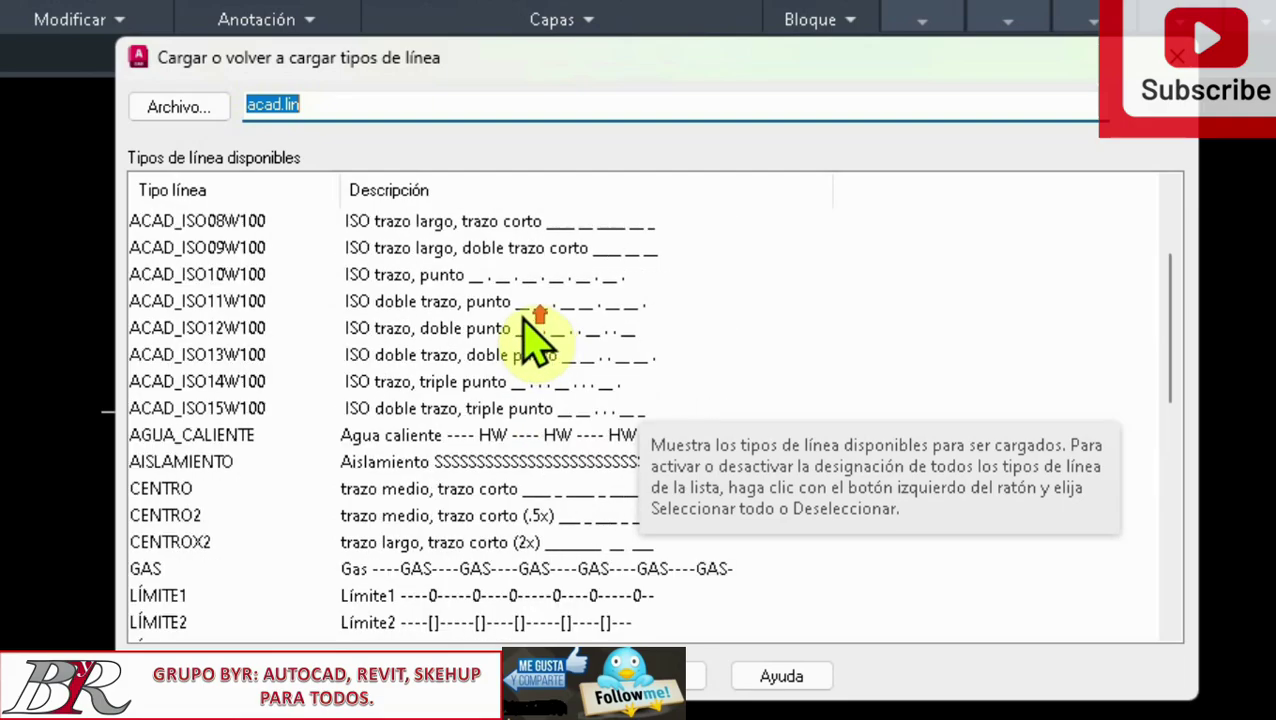
pyautogui.scroll(-6, 530, 336)
pyautogui.scroll(-2, 527, 336)
pyautogui.scroll(4, 605, 376)
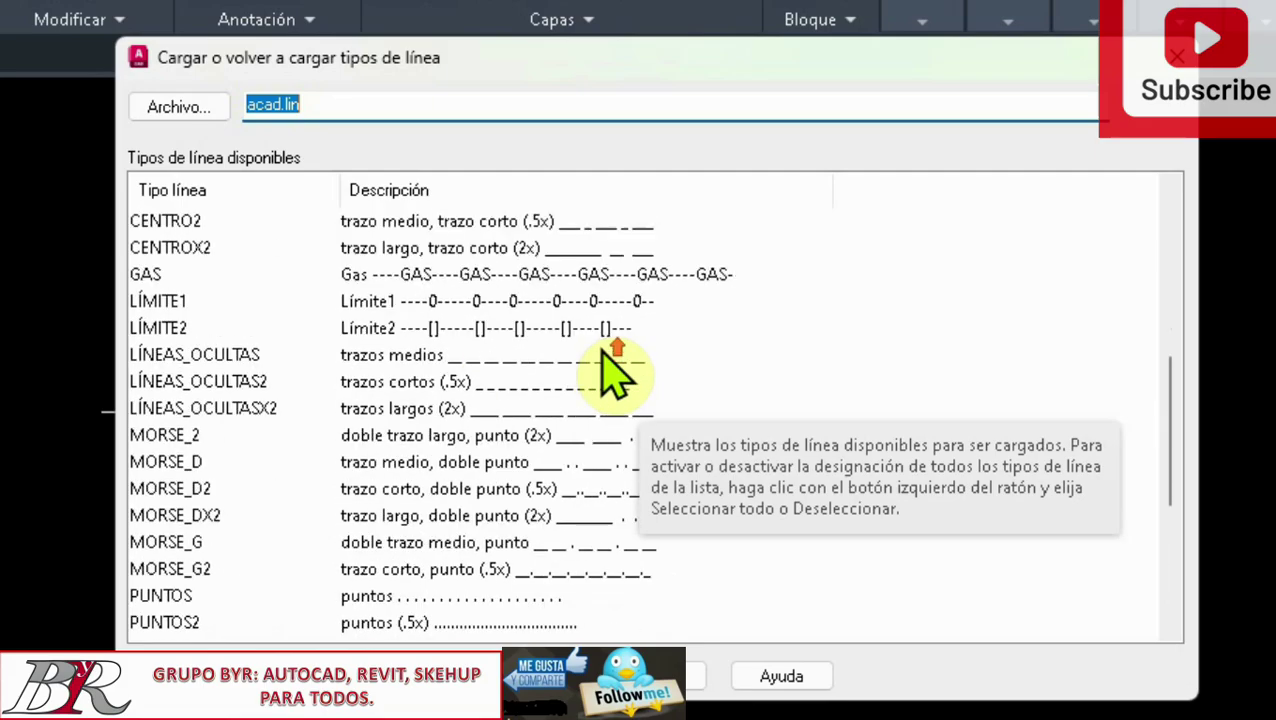
pyautogui.scroll(-4, 541, 356)
pyautogui.scroll(1, 500, 395)
pyautogui.scroll(3, 497, 399)
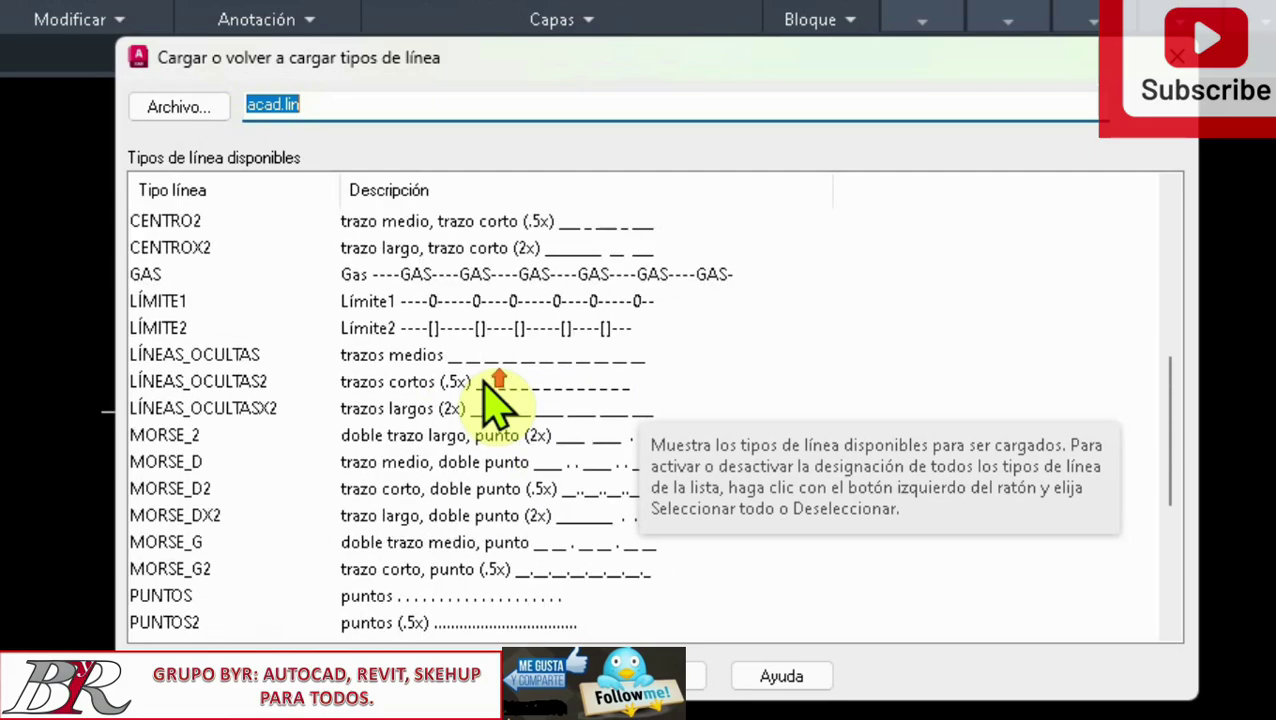
pyautogui.scroll(7, 490, 390)
pyautogui.scroll(-10, 497, 403)
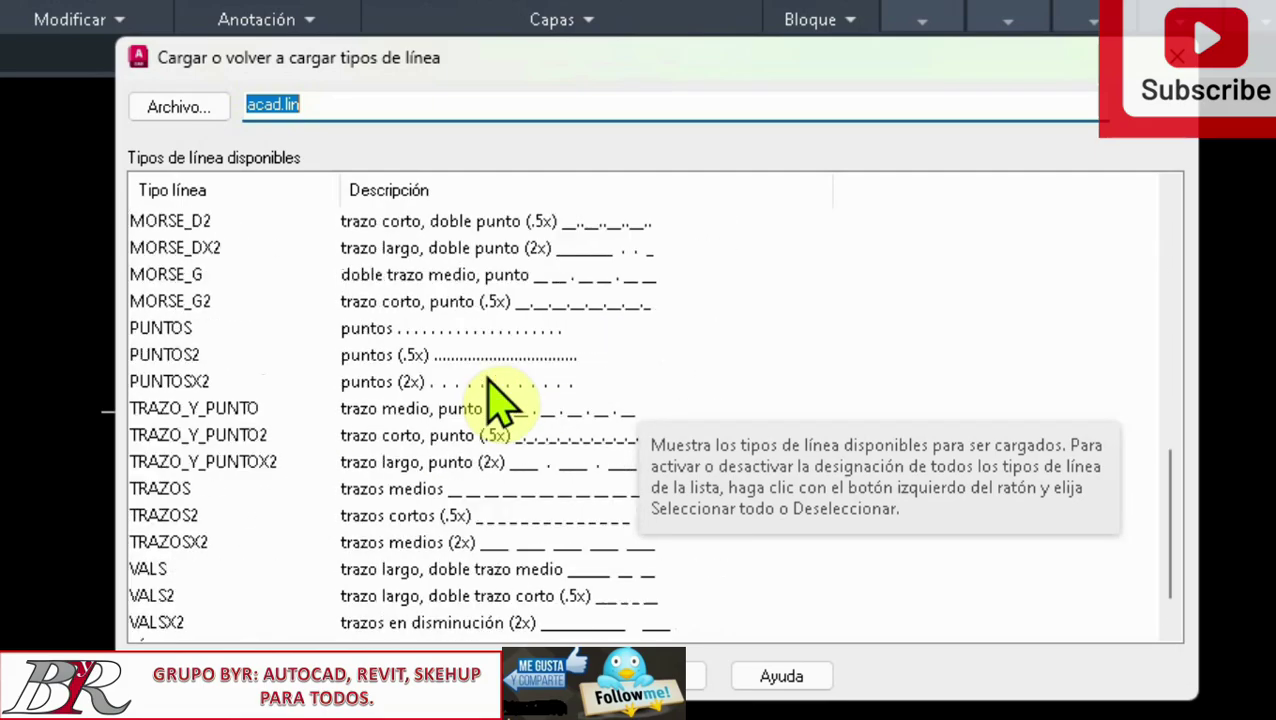
pyautogui.scroll(-1, 499, 403)
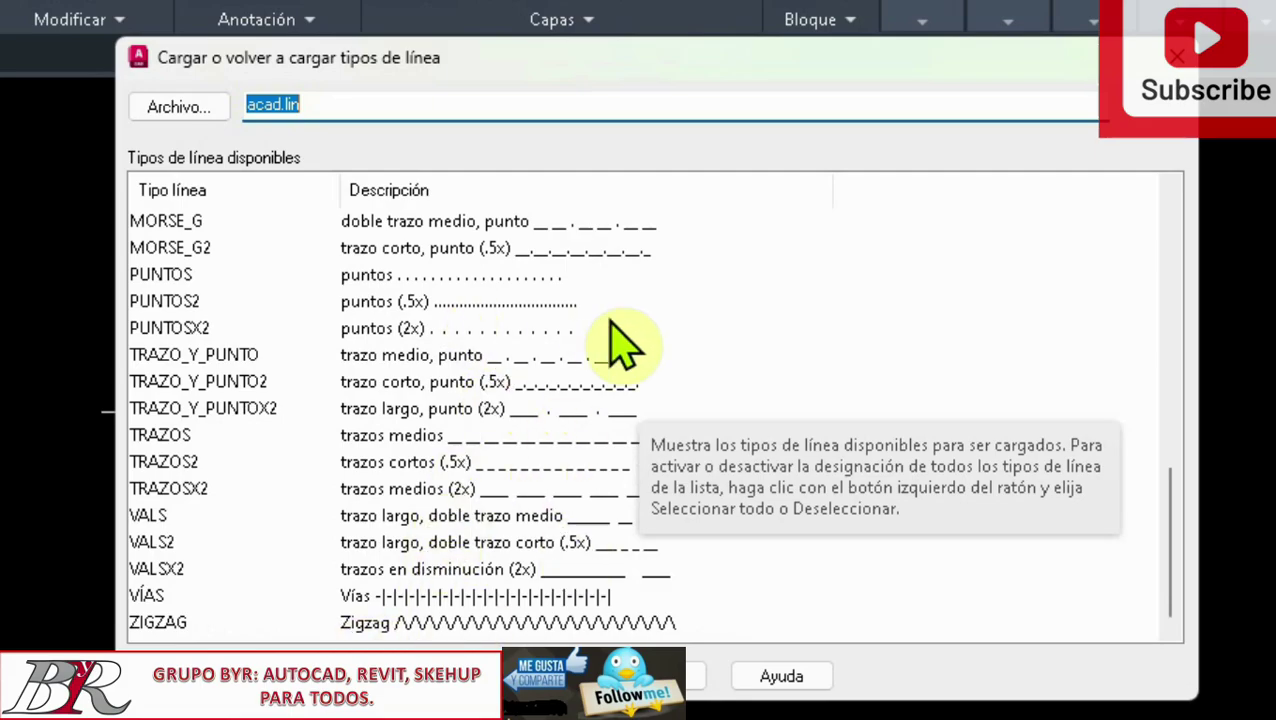
pyautogui.scroll(5, 533, 342)
pyautogui.scroll(5, 535, 340)
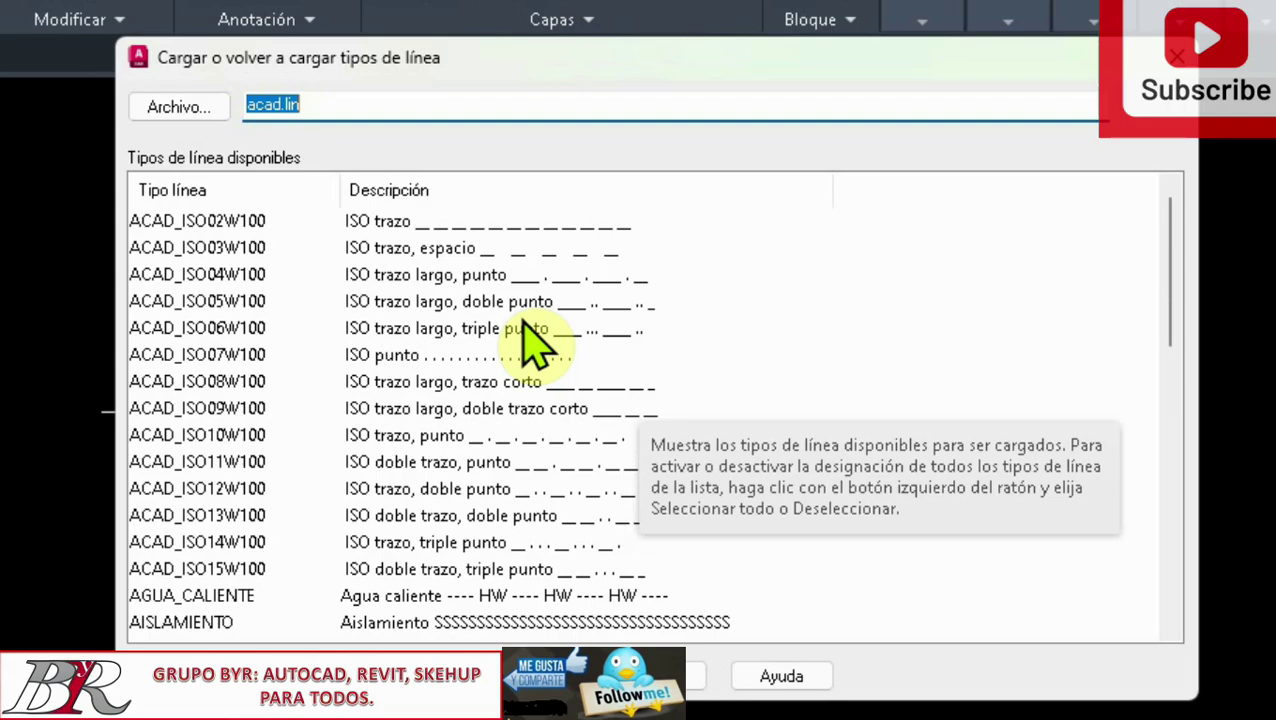
pyautogui.click(540, 223)
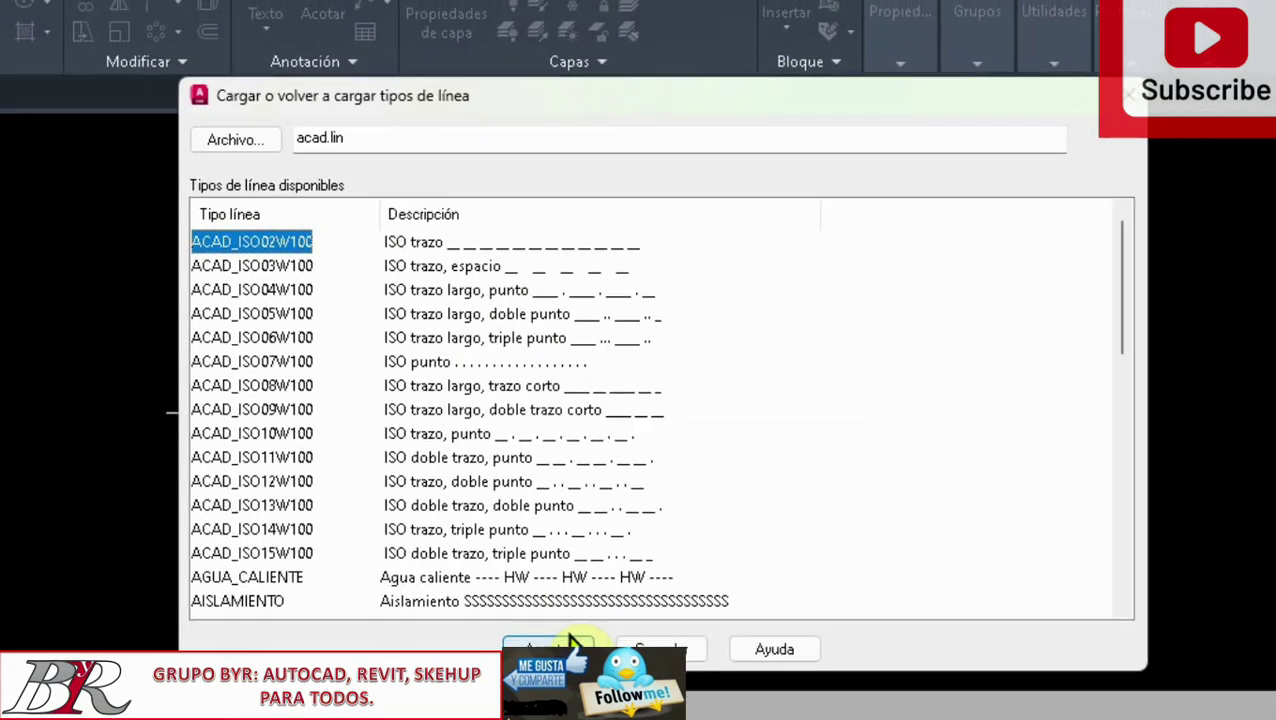
pyautogui.click(590, 676)
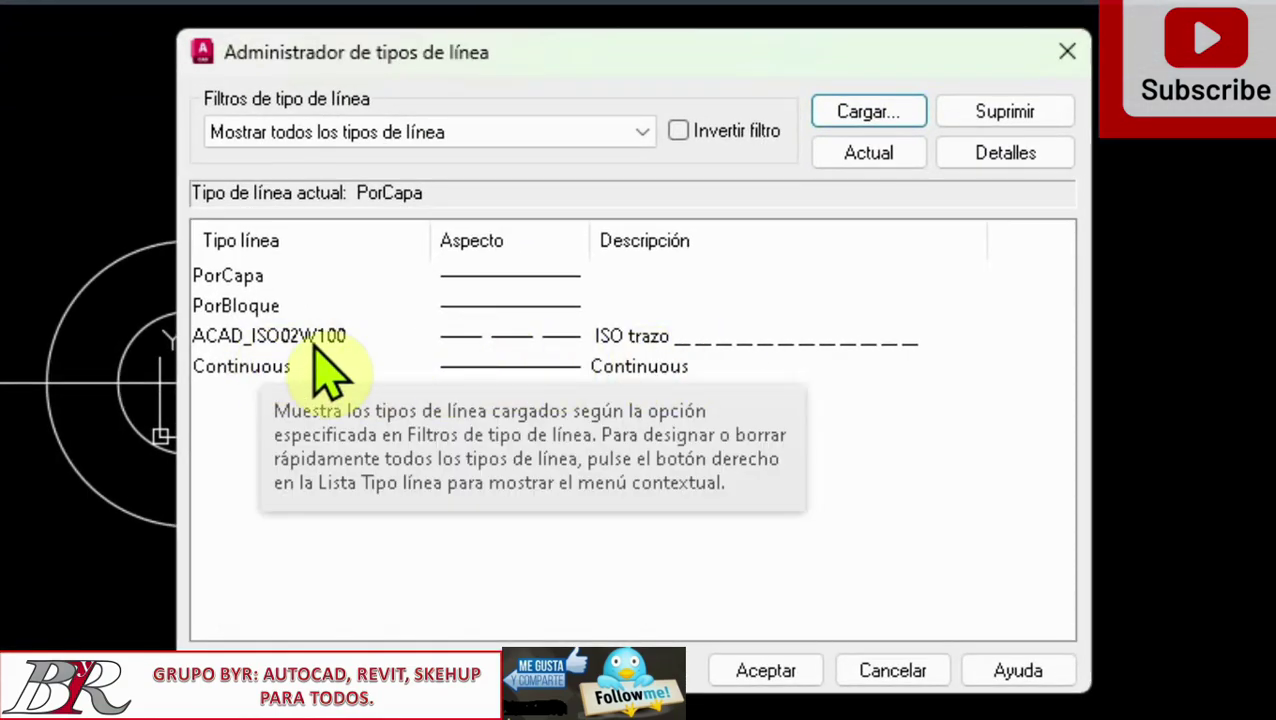
# Confirm the Administrador de tipos de línea dialog with Aceptar
pyautogui.click(785, 670)
pyautogui.write('PROPIE')
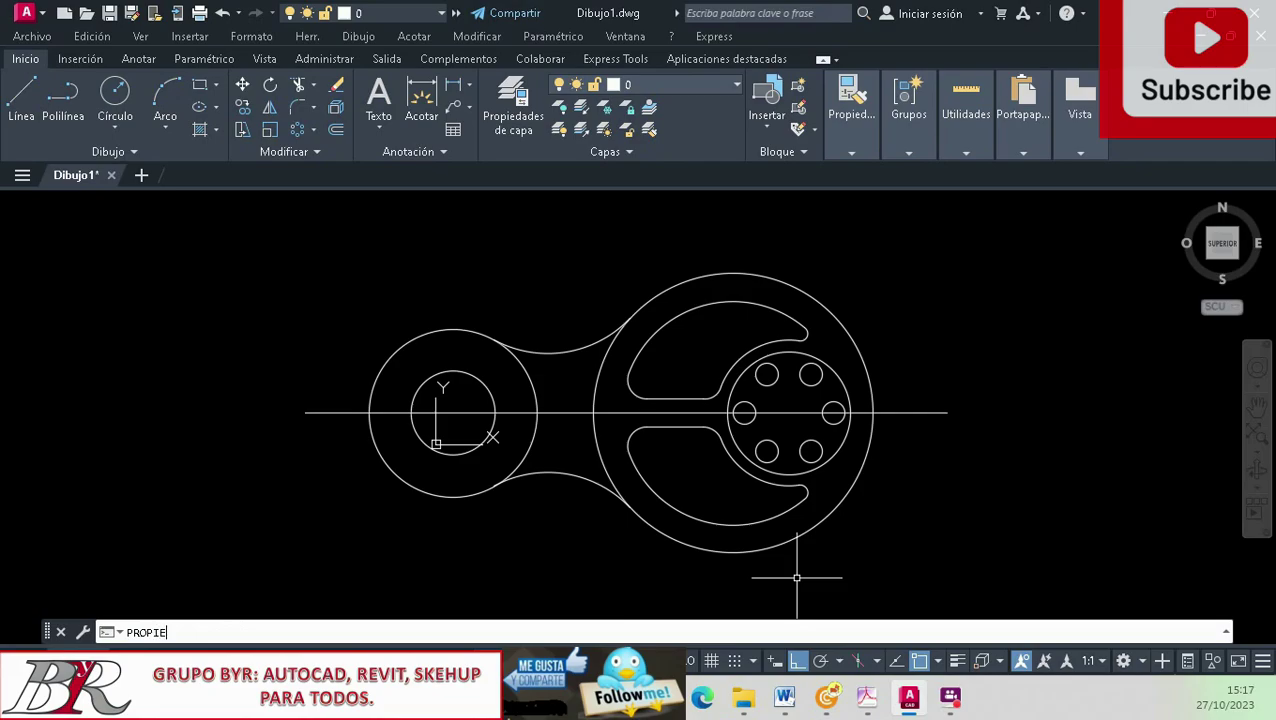
# Open the Properties palette with PROPIEDADES and select the horizontal centre line
pyautogui.write('DADES')
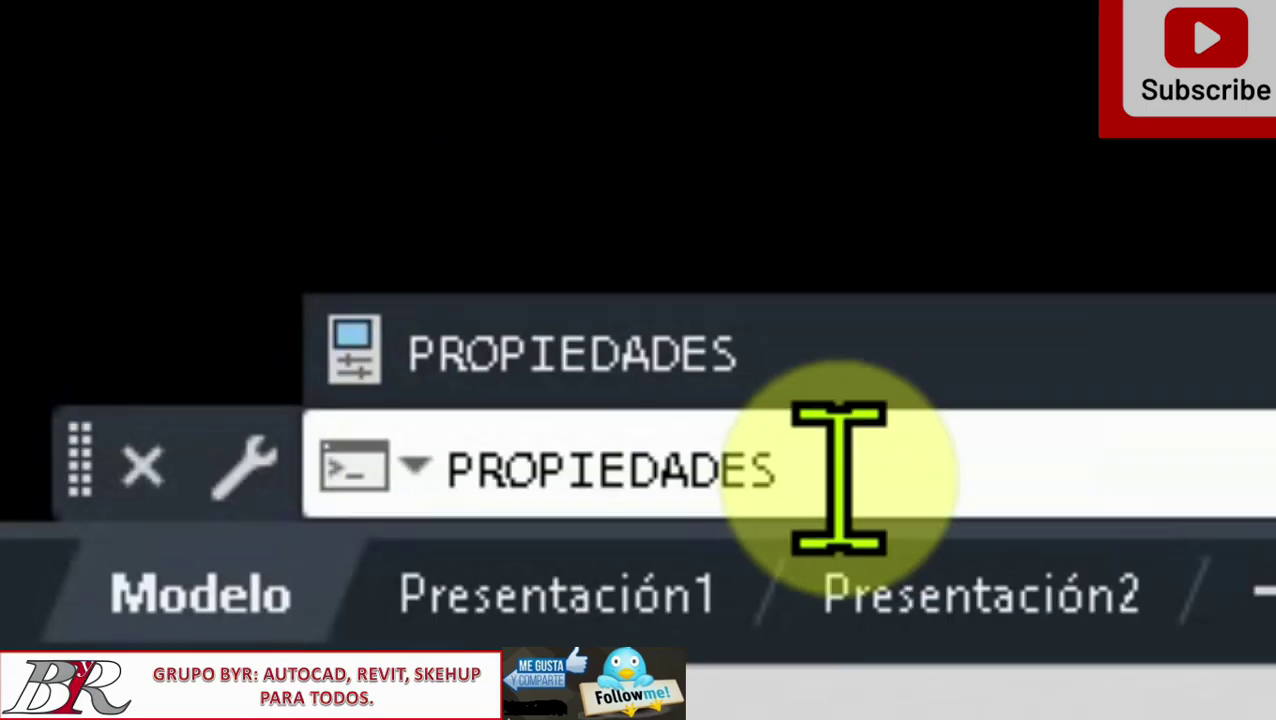
pyautogui.press('Return')
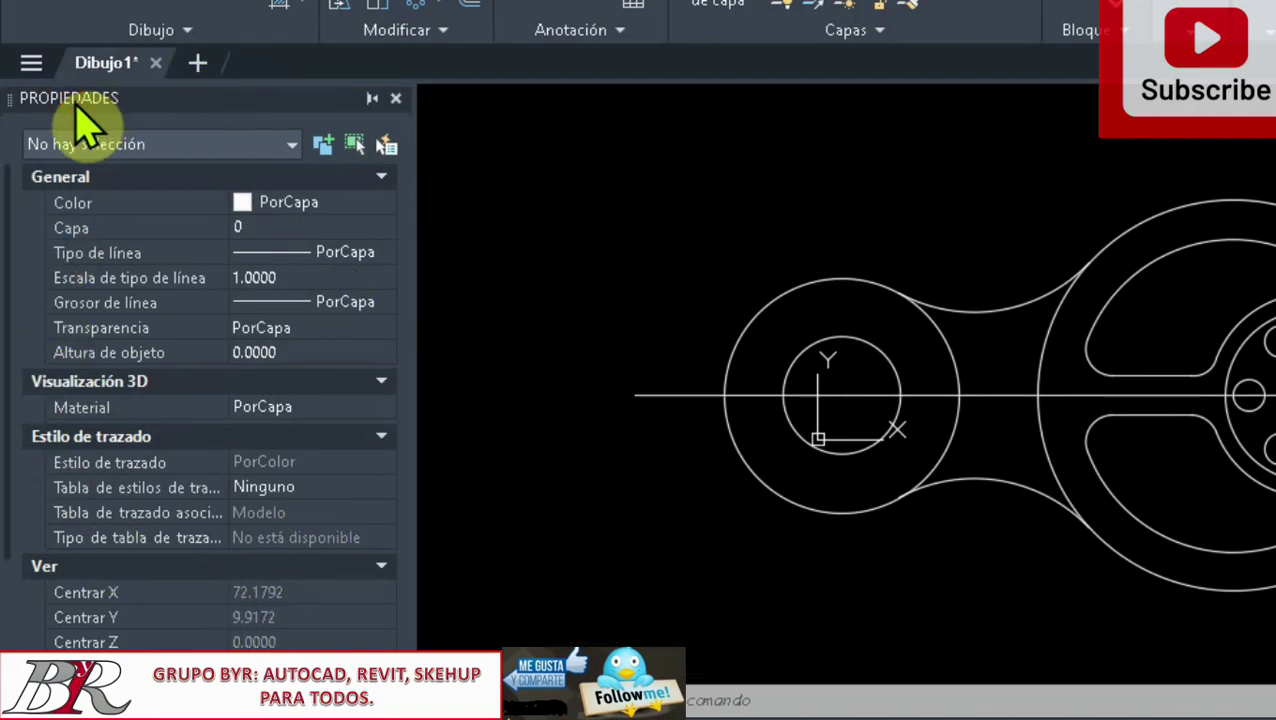
pyautogui.click(682, 396)
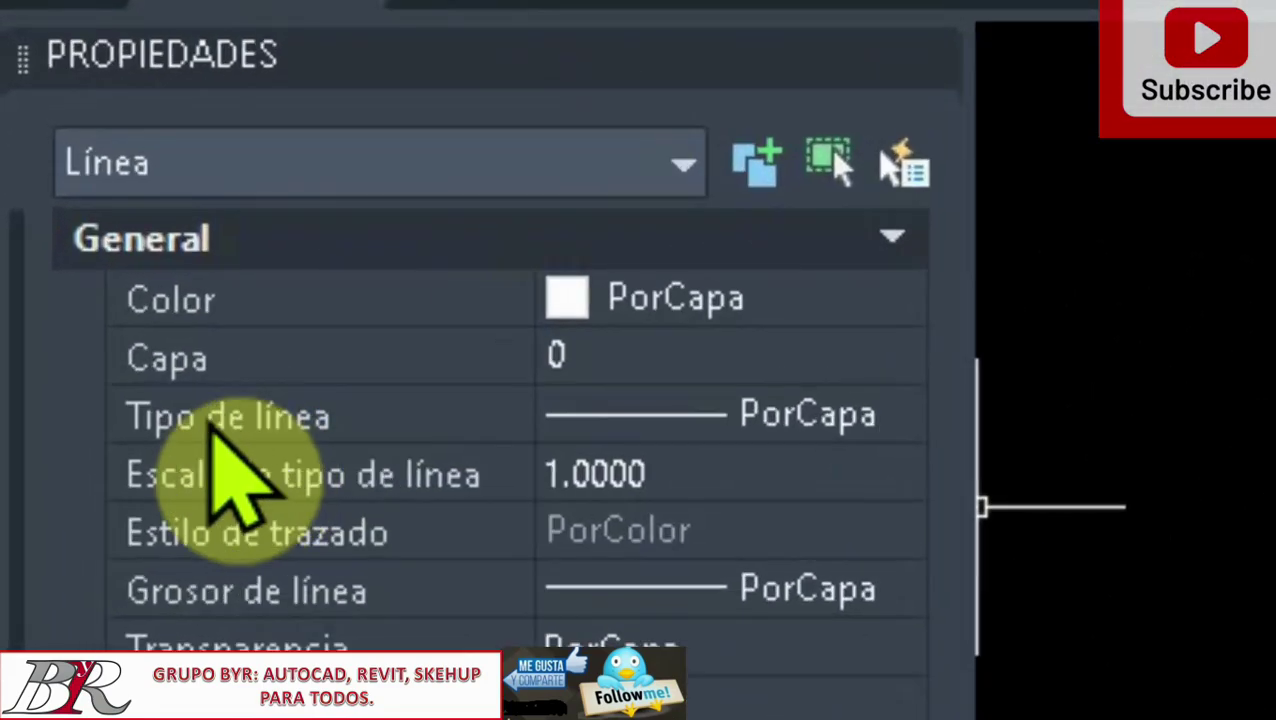
# Change the horizontal centre line's linetype from continuous to the dashed ACAD_ISO linetype
pyautogui.click(61, 310)
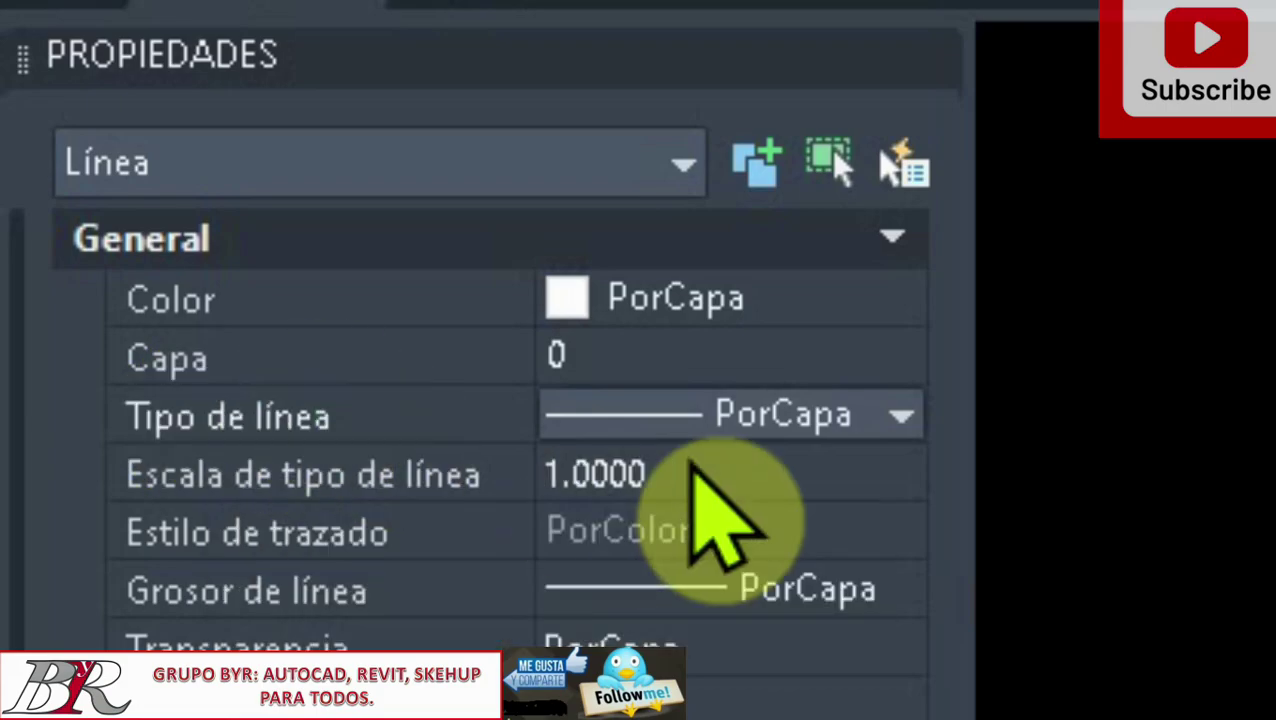
pyautogui.click(903, 418)
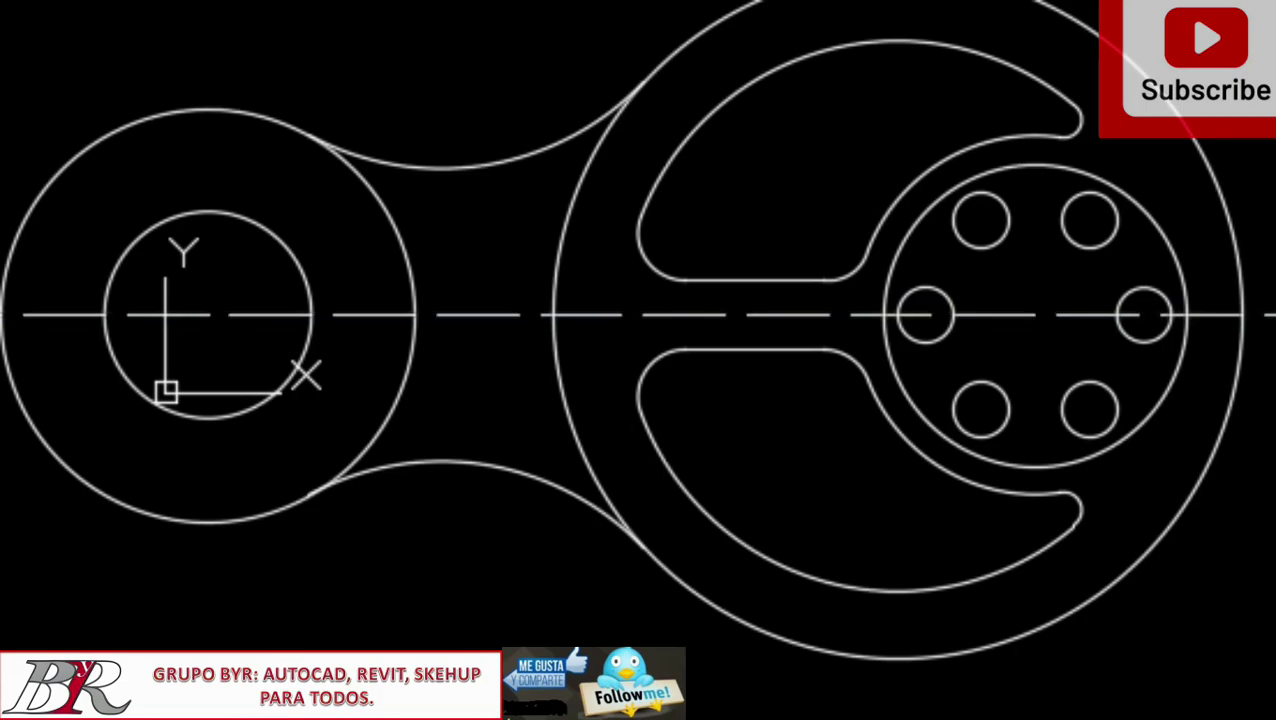
pyautogui.click(2, 316)
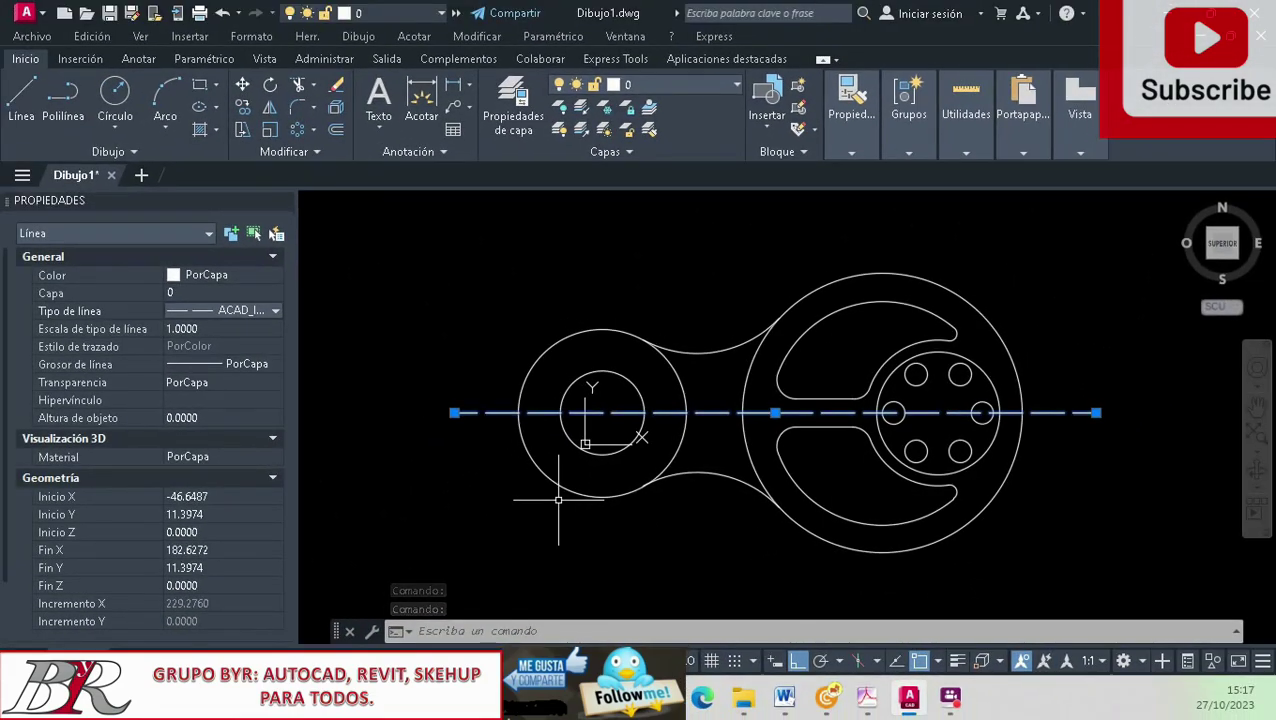
pyautogui.scroll(5, 508, 426)
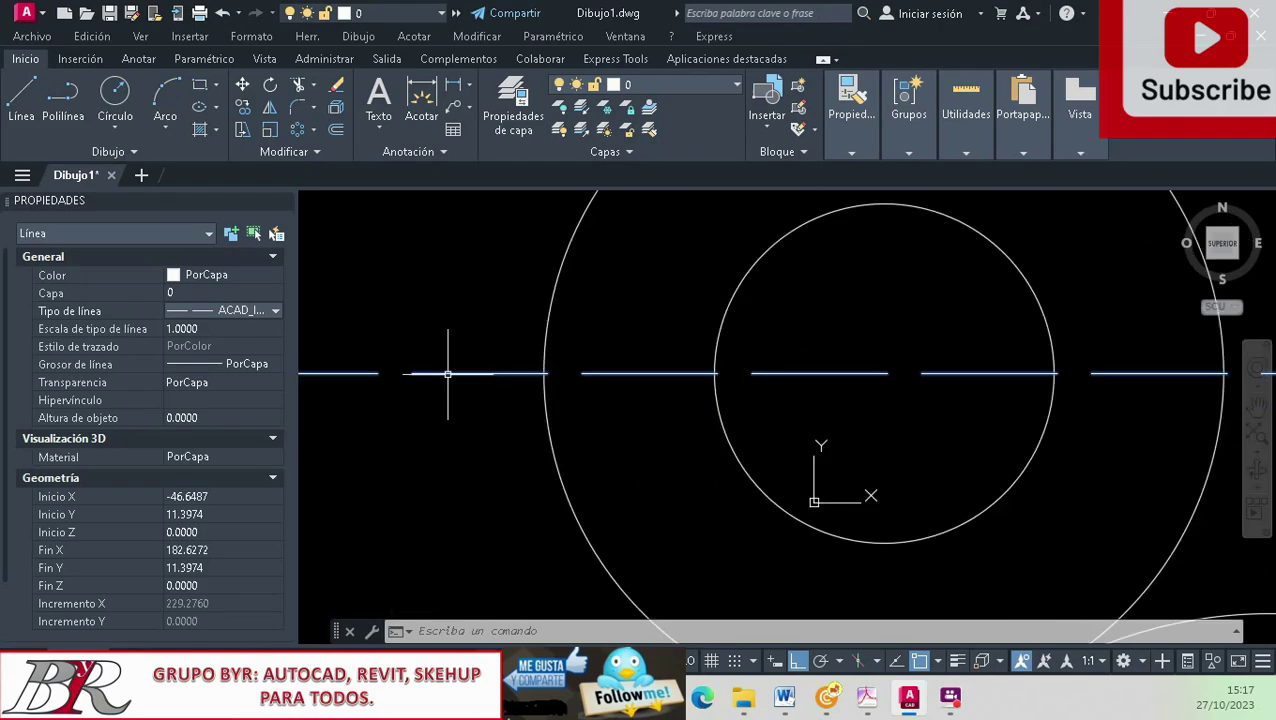
pyautogui.scroll(-4, 536, 410)
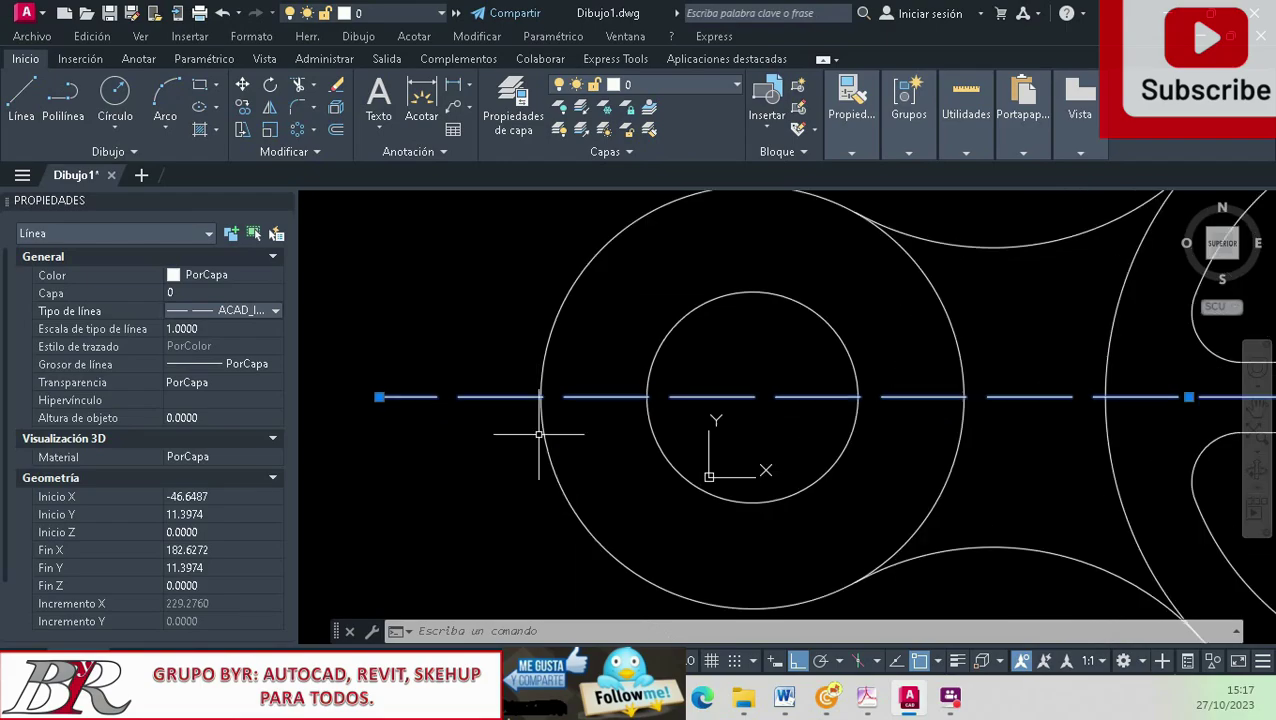
pyautogui.scroll(-2, 539, 434)
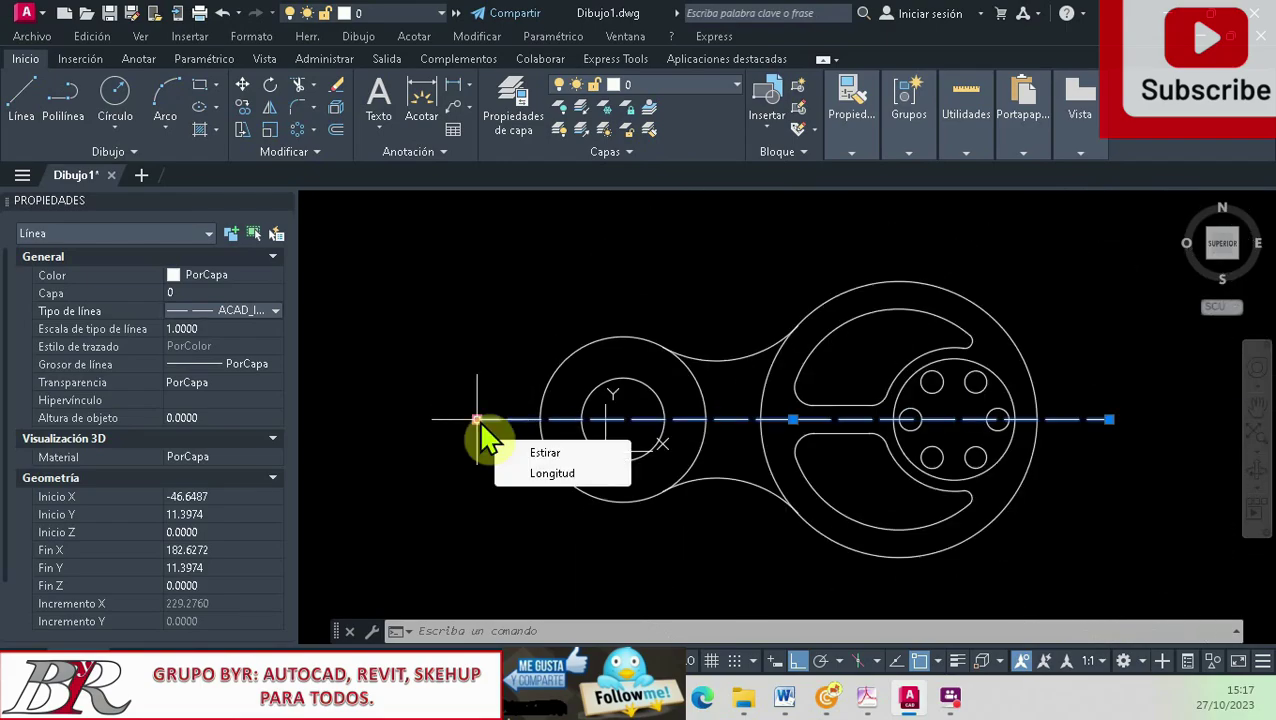
# Stretch the centre line's left endpoint to X -40.9035, just past the left circle
pyautogui.click(478, 421)
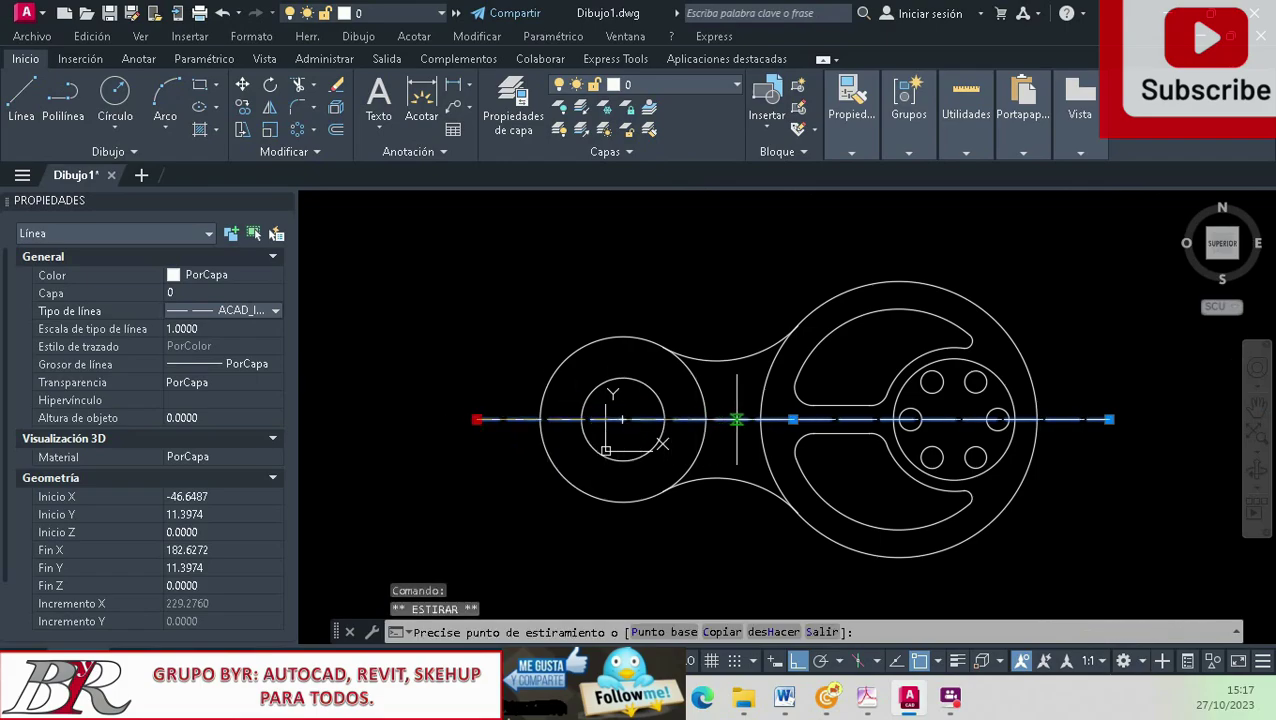
pyautogui.click(737, 420)
pyautogui.scroll(6, 794, 421)
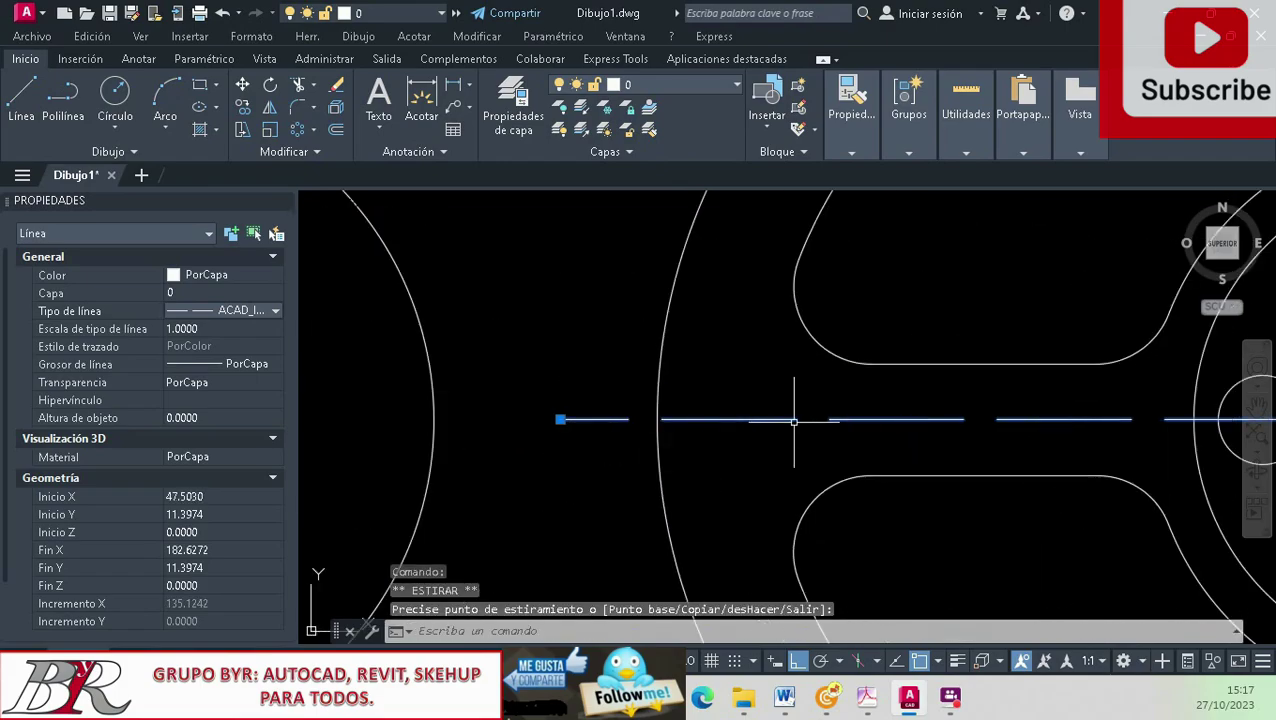
pyautogui.scroll(-3, 794, 421)
pyautogui.scroll(-3, 794, 421)
pyautogui.scroll(-1, 794, 421)
pyautogui.scroll(1, 794, 421)
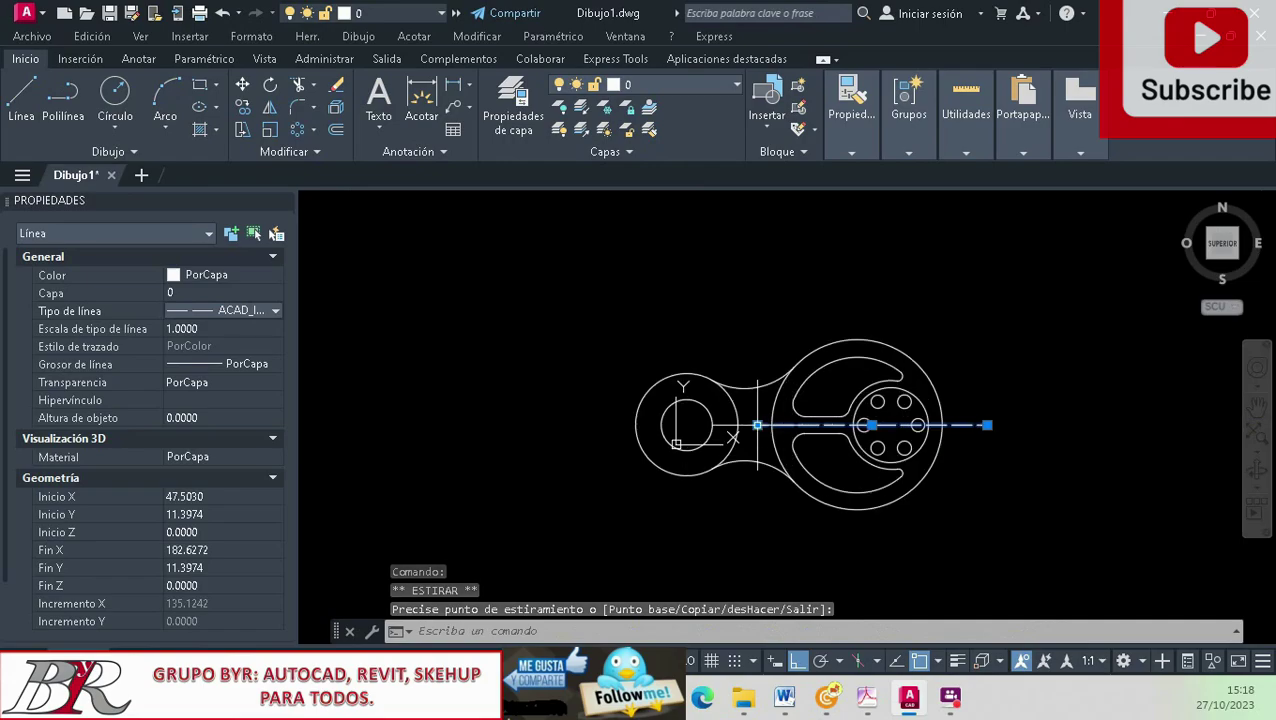
pyautogui.click(757, 425)
pyautogui.click(606, 425)
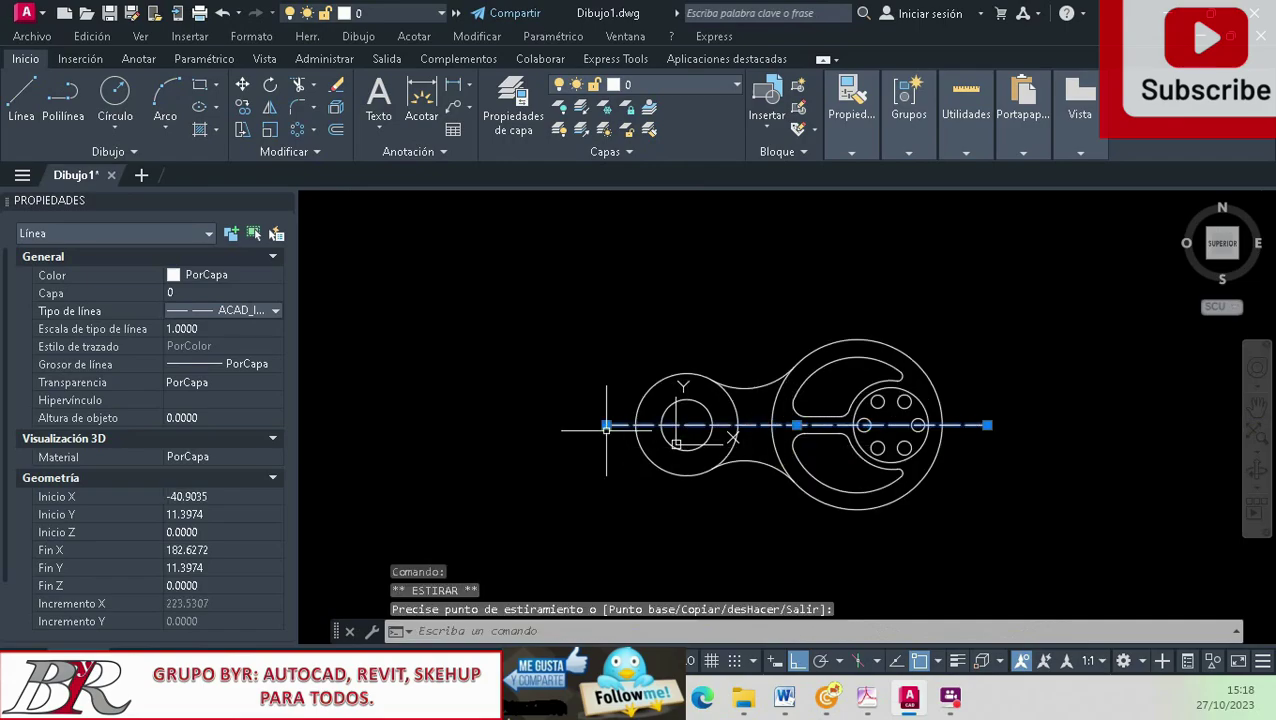
pyautogui.scroll(2, 553, 429)
pyautogui.scroll(-2, 553, 429)
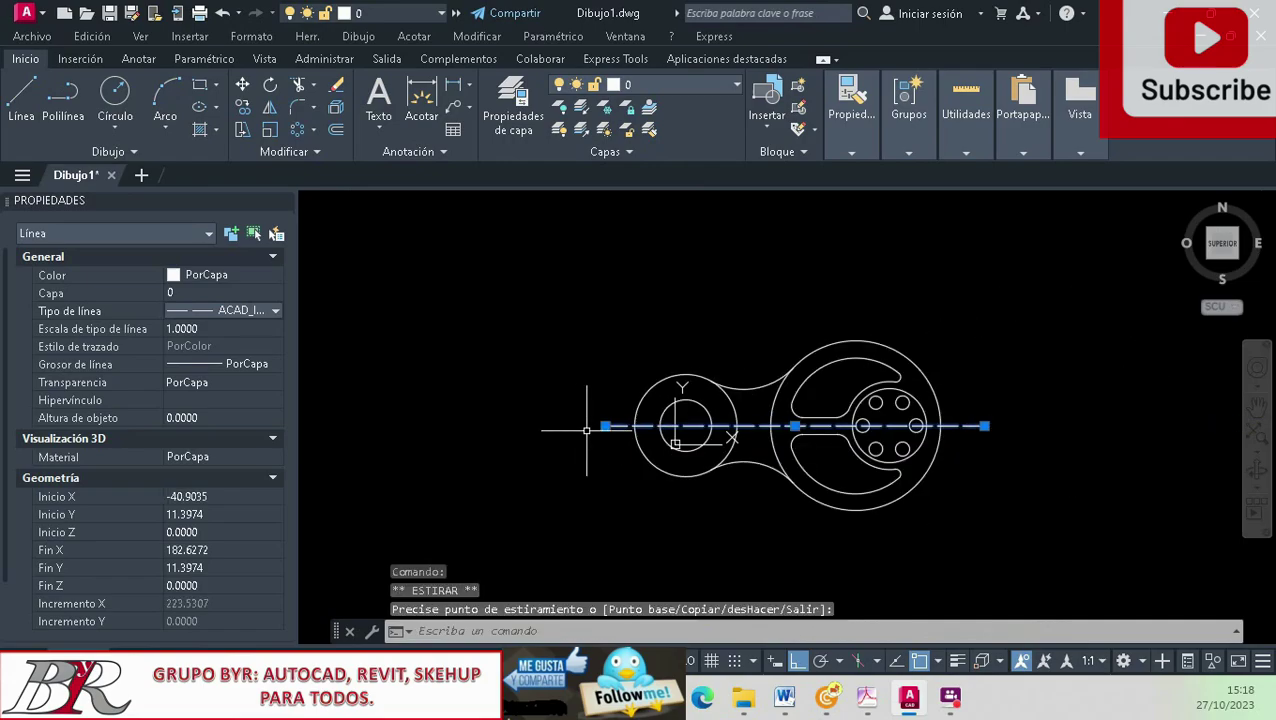
pyautogui.scroll(2, 833, 431)
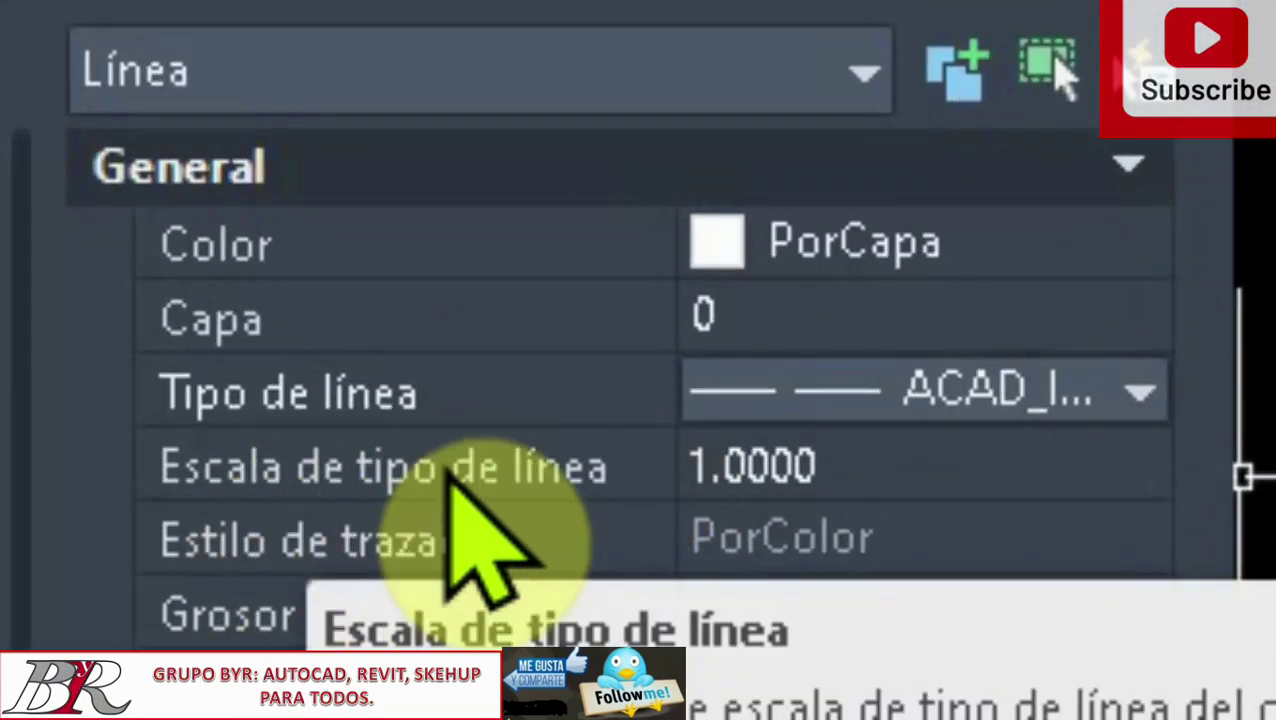
# Try centre line linetype scales of 0.55 and then 0.15, checking the dash appearance
pyautogui.click(758, 468)
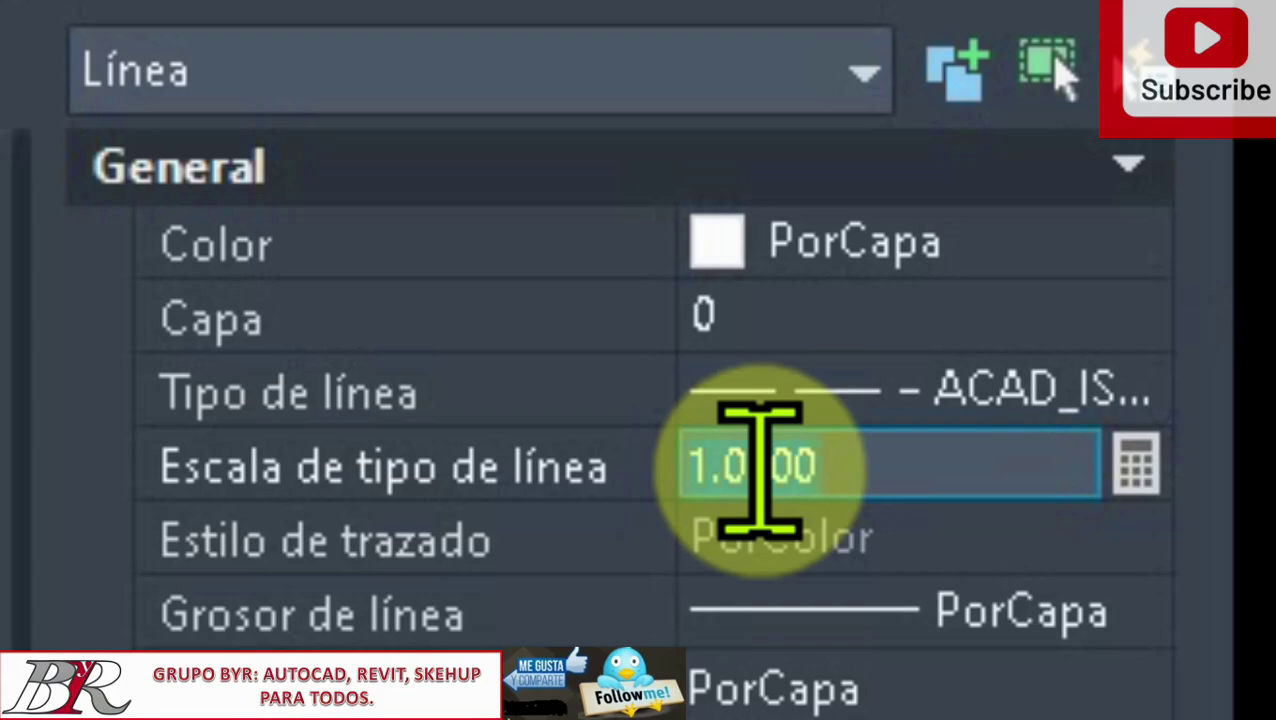
pyautogui.write('.5')
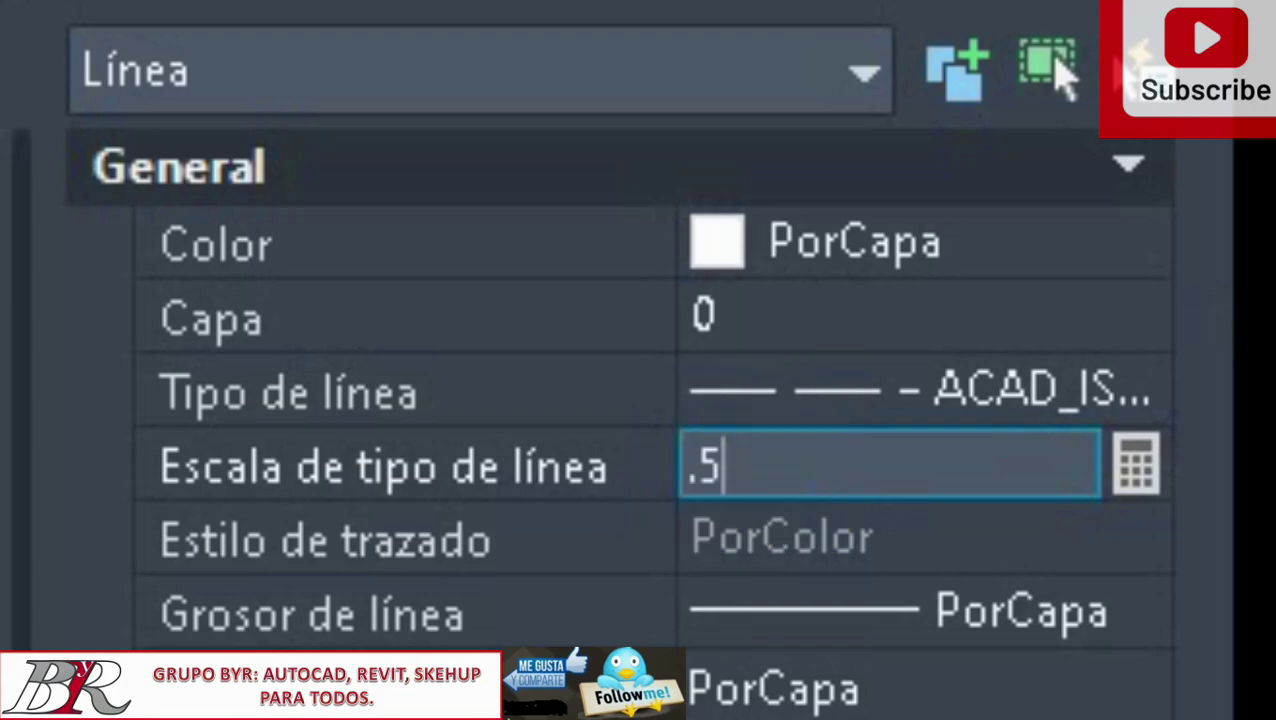
pyautogui.write('5')
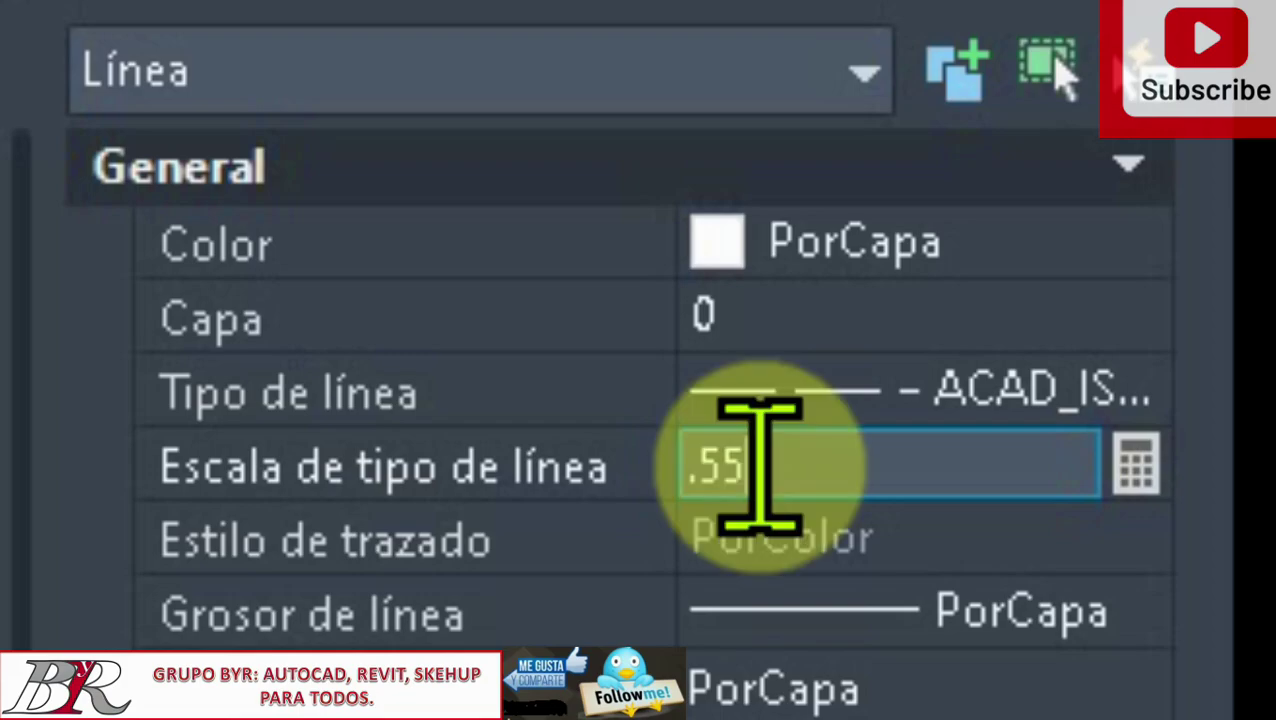
pyautogui.click(815, 462)
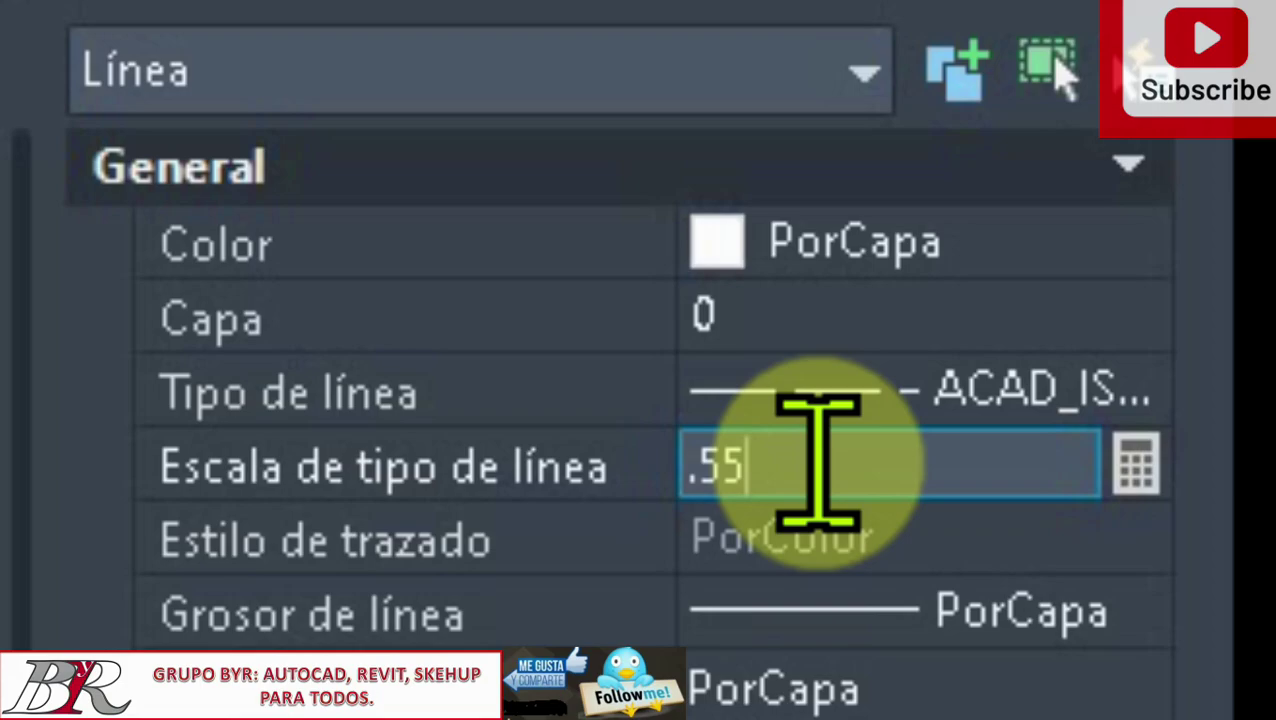
pyautogui.press('Return')
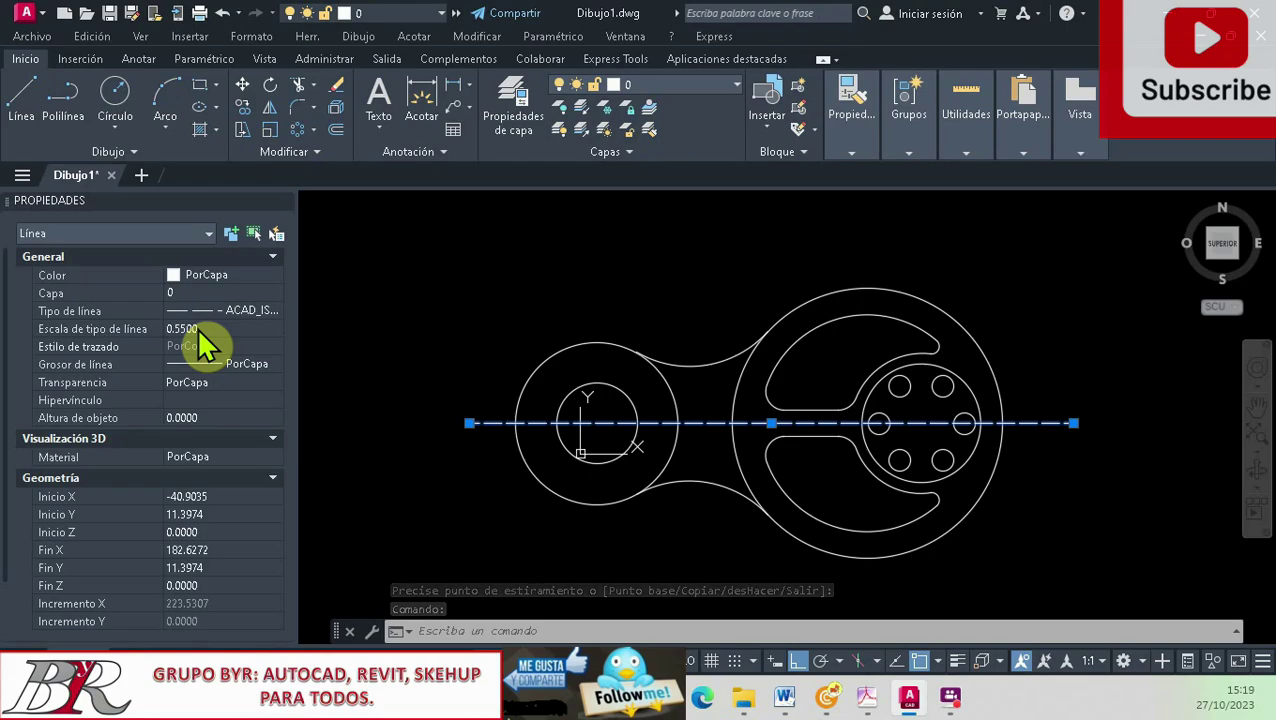
pyautogui.click(198, 328)
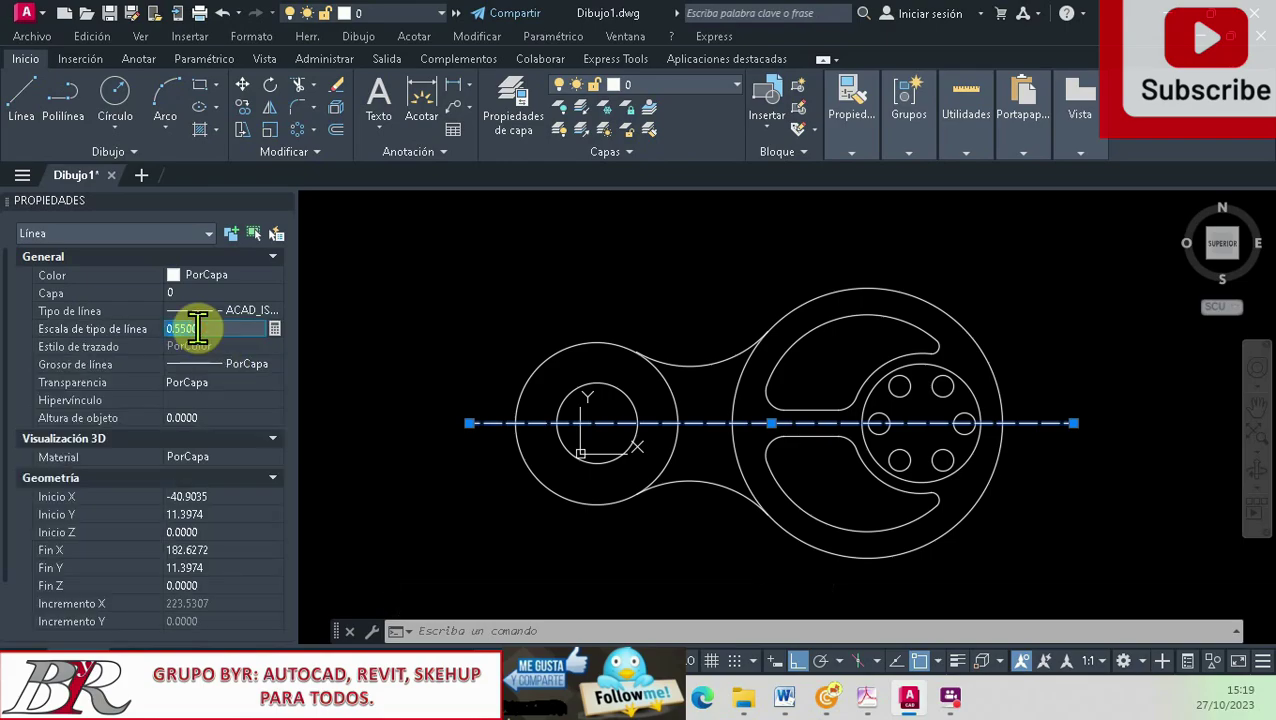
pyautogui.write('.1')
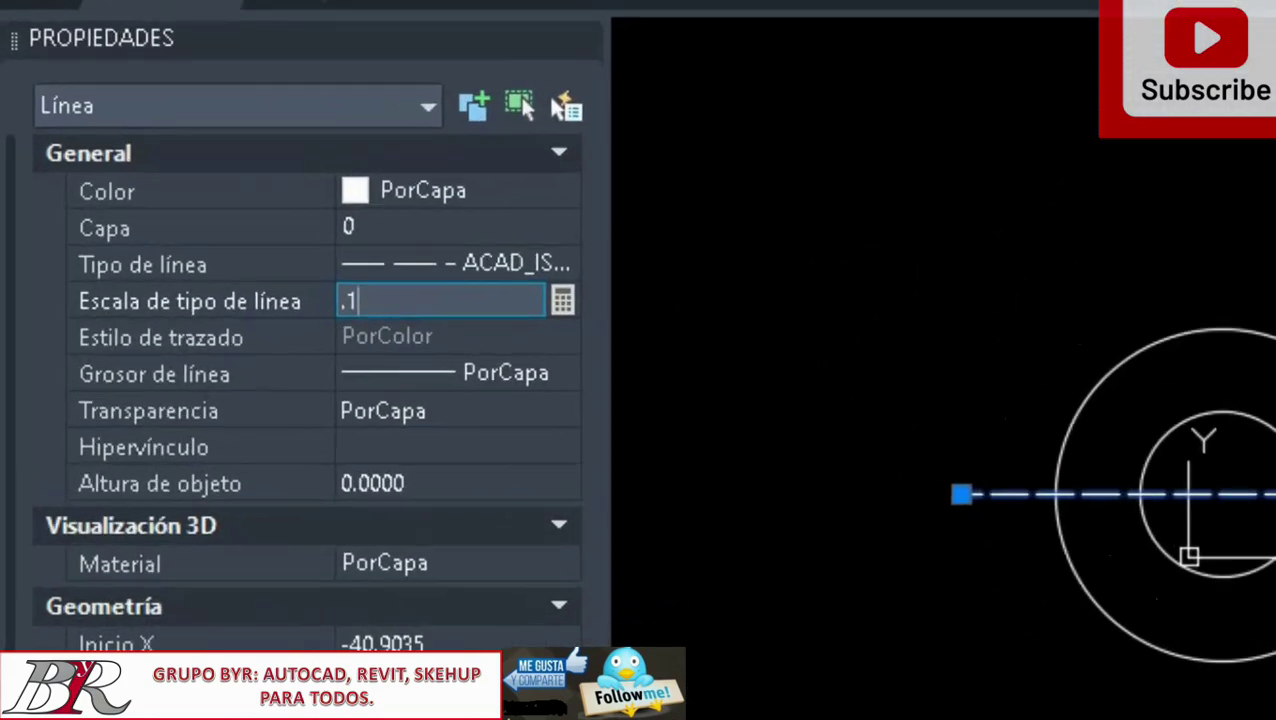
pyautogui.write('5')
pyautogui.press('Return')
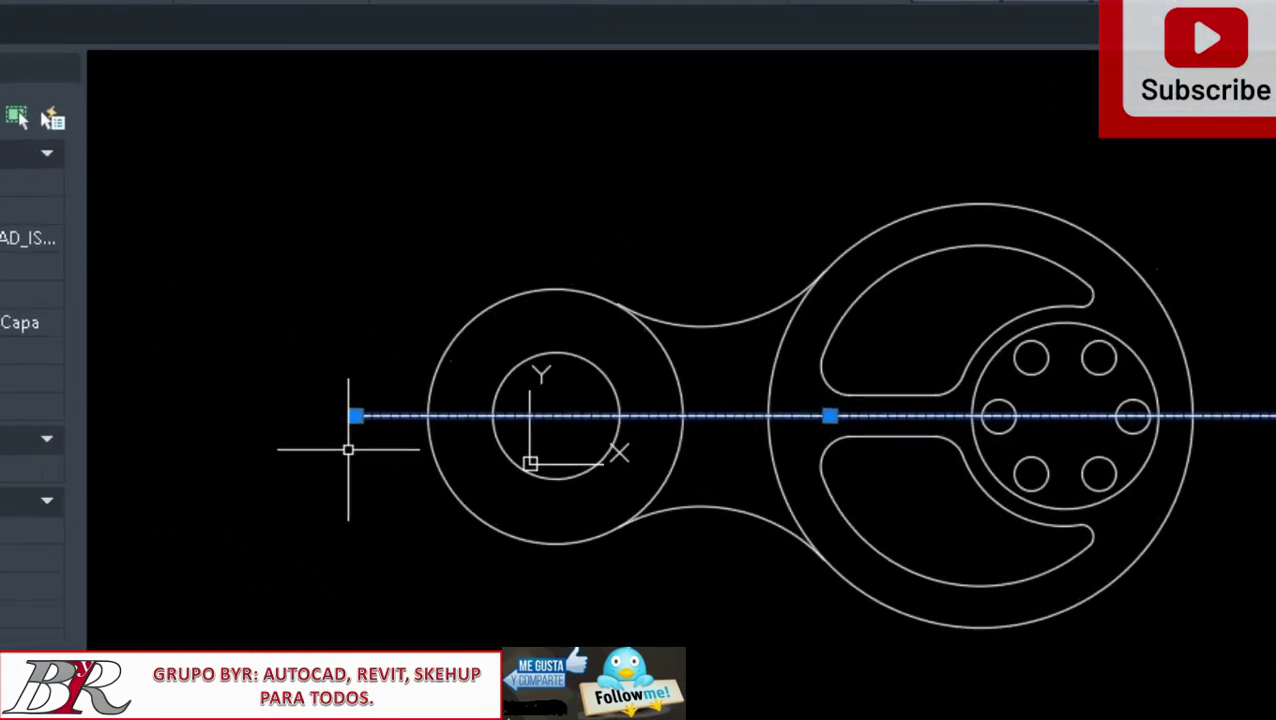
pyautogui.scroll(2, 40, 418)
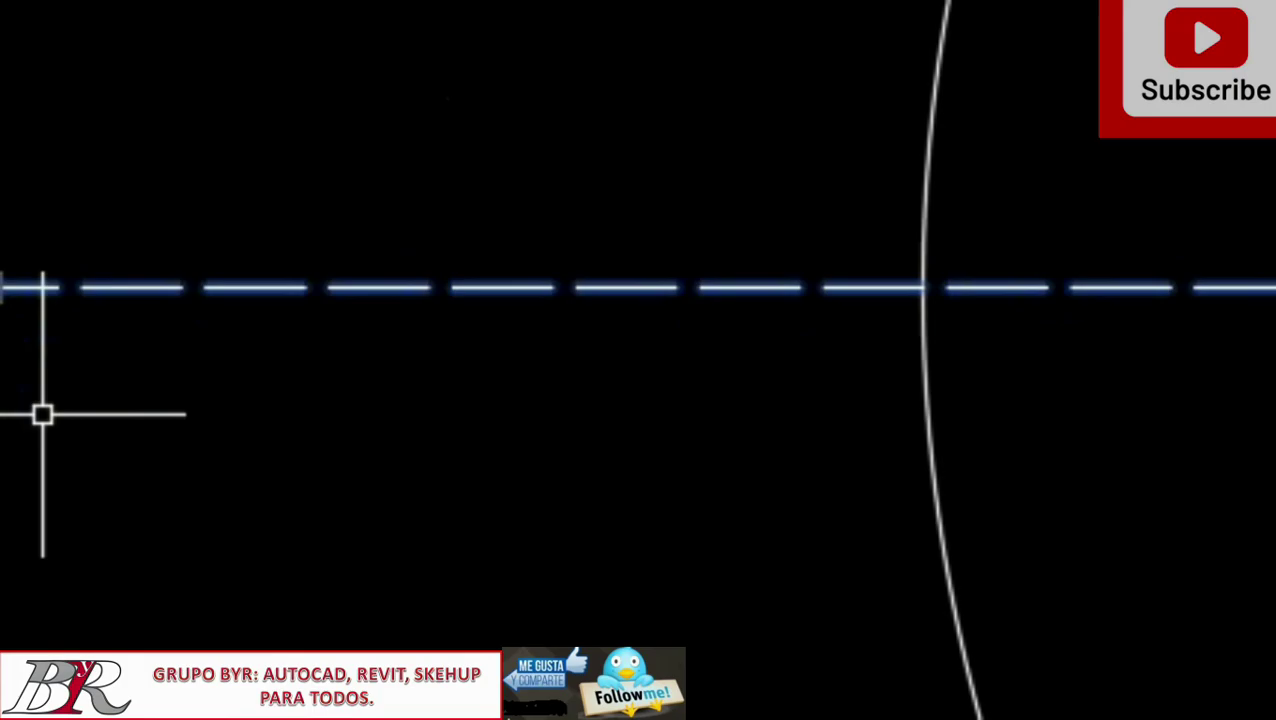
pyautogui.scroll(-3, 219, 367)
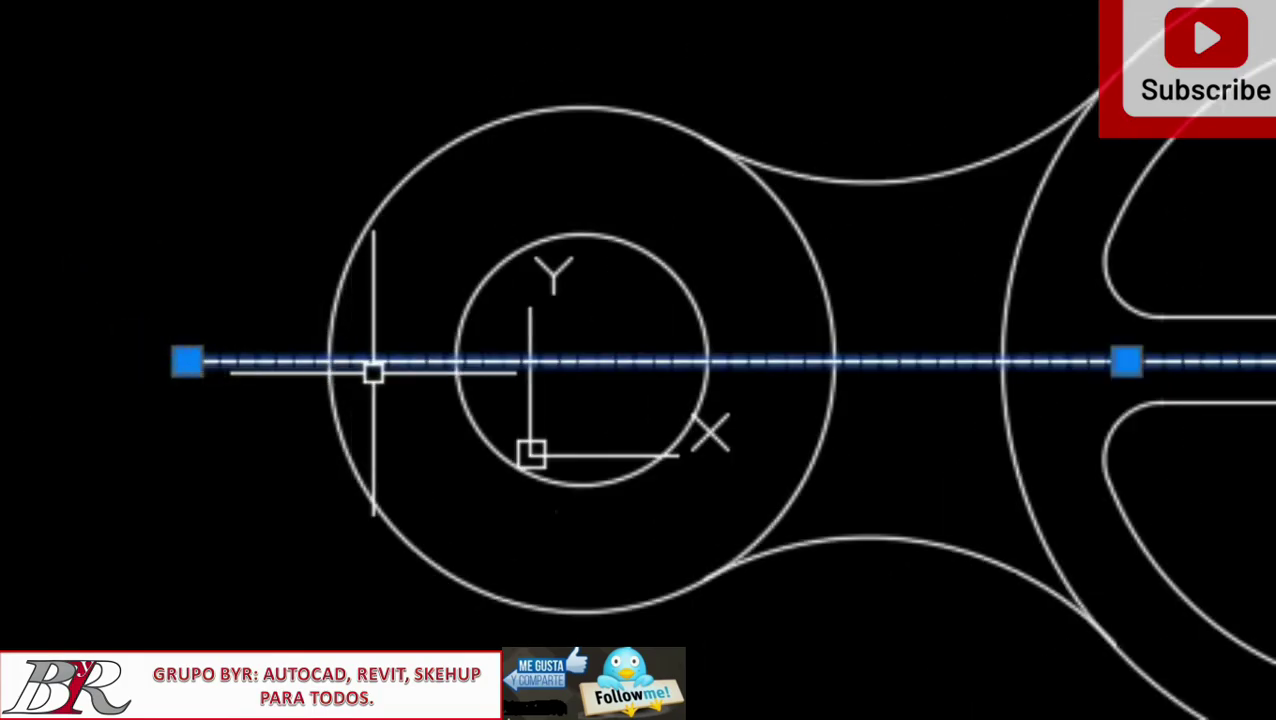
pyautogui.scroll(1, 1085, 398)
pyautogui.scroll(2, 1085, 400)
pyautogui.scroll(-4, 1085, 400)
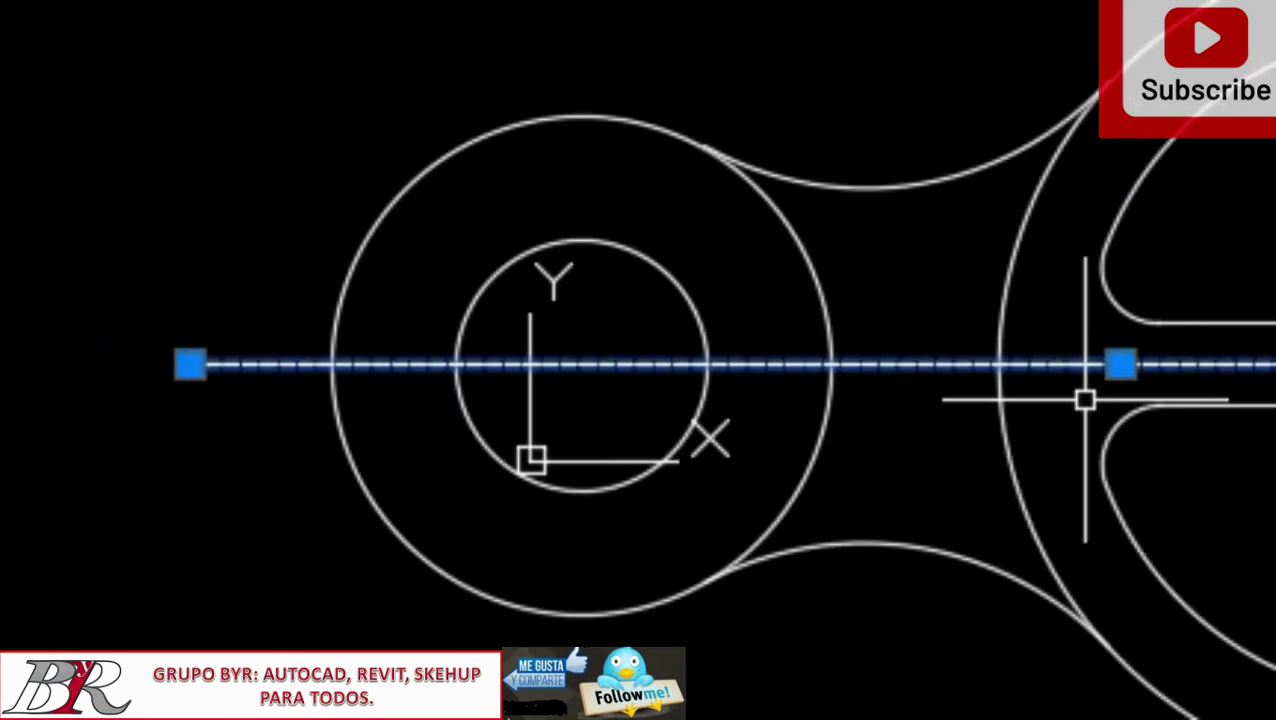
pyautogui.scroll(2, 1085, 400)
pyautogui.scroll(-2, 1085, 400)
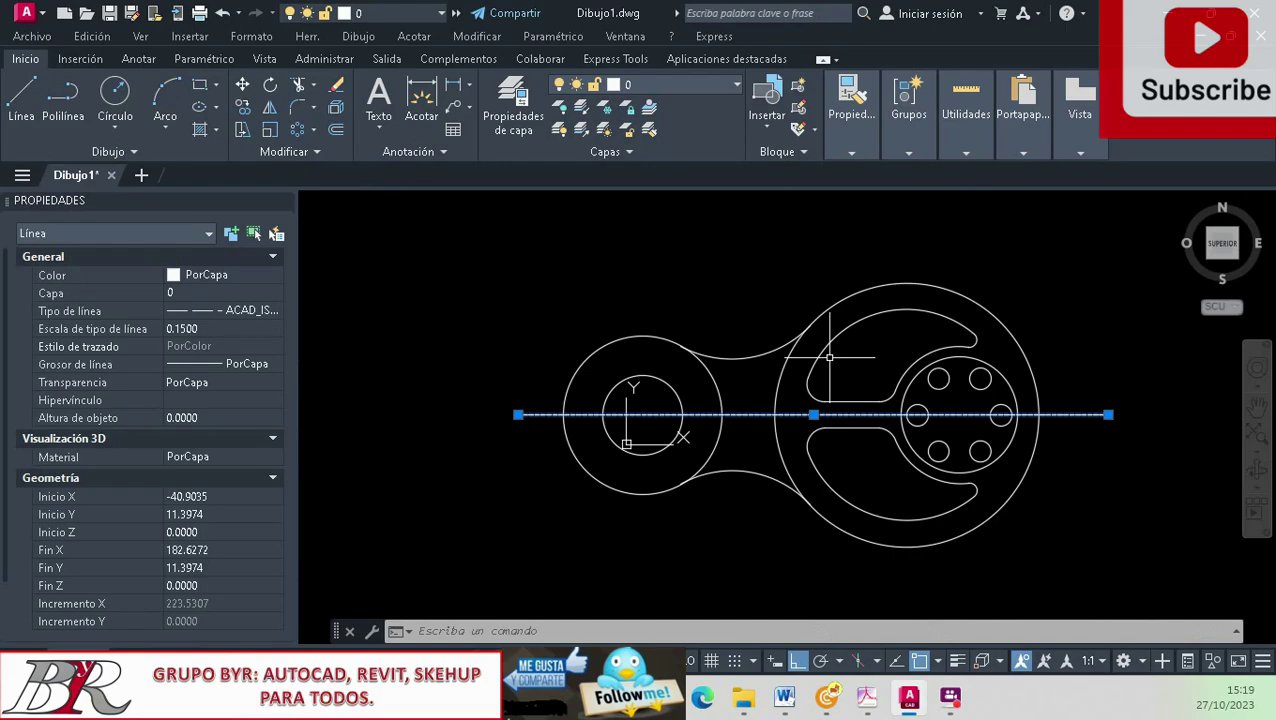
# Set the linetype scale to 0.35, then settle on 0.65 for longer dashes
pyautogui.click(205, 328)
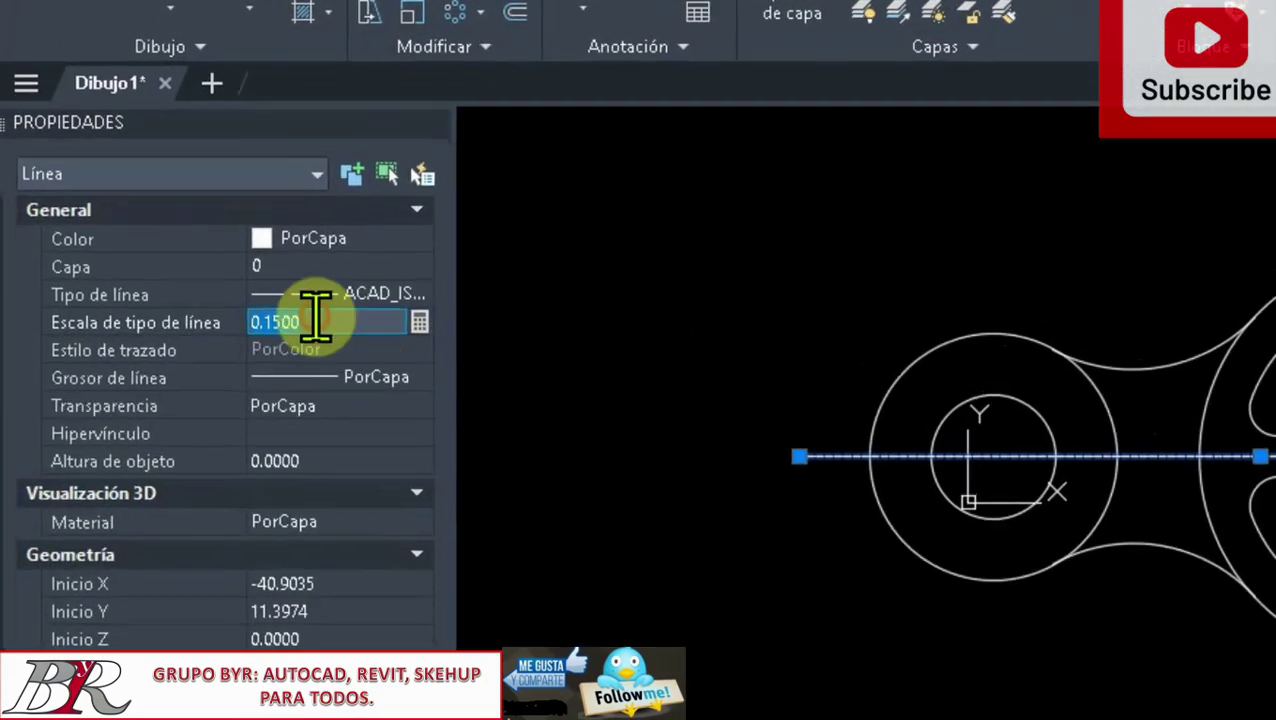
pyautogui.write('.35')
pyautogui.press('Return')
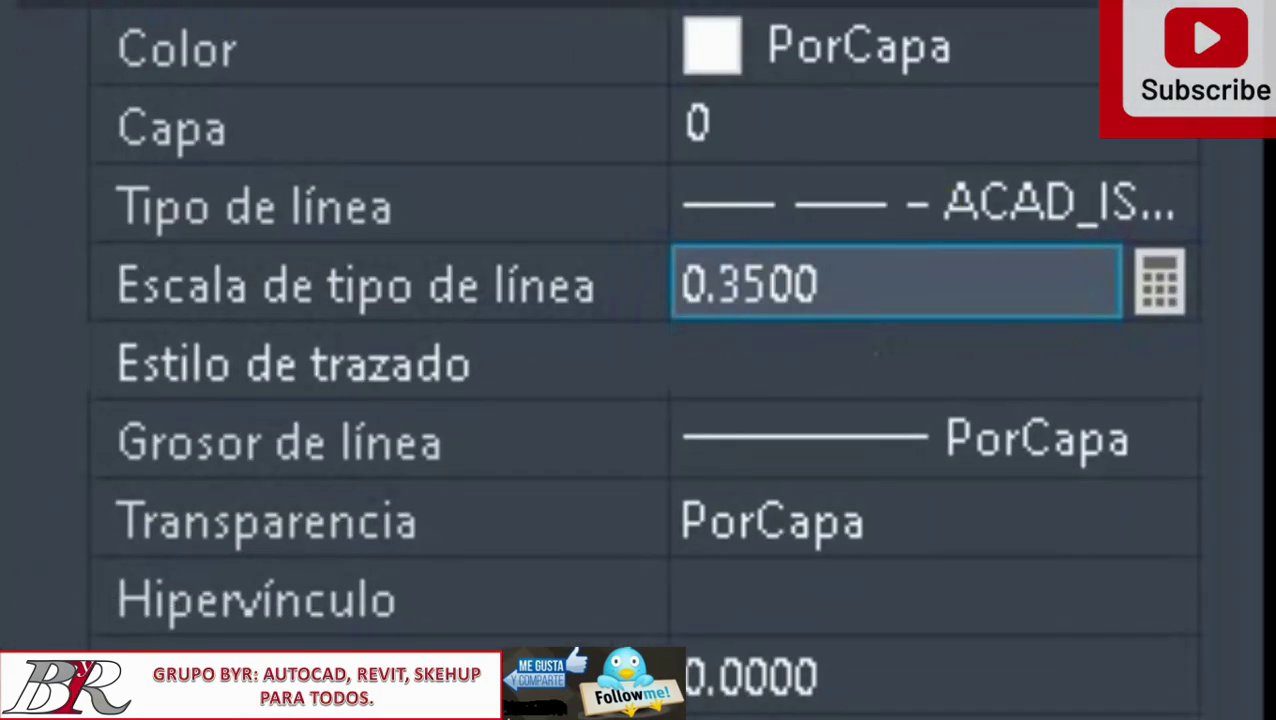
pyautogui.click(866, 270)
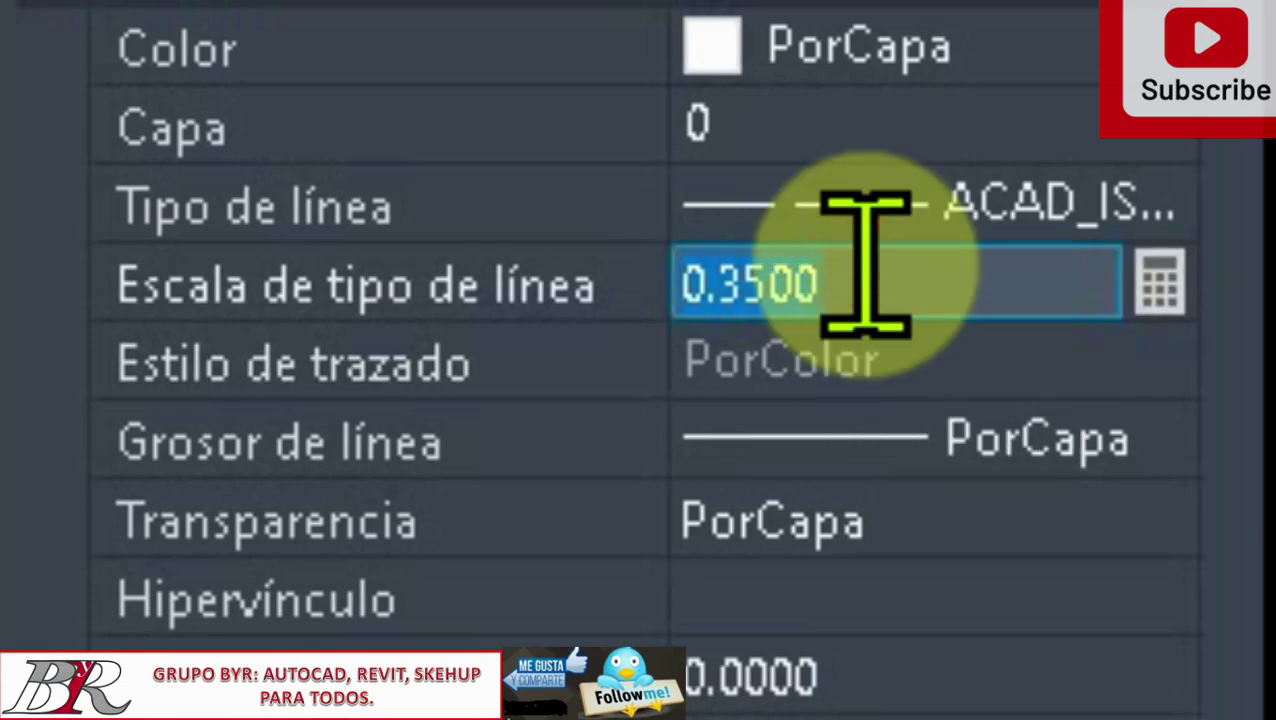
pyautogui.write('.65')
pyautogui.press('Return')
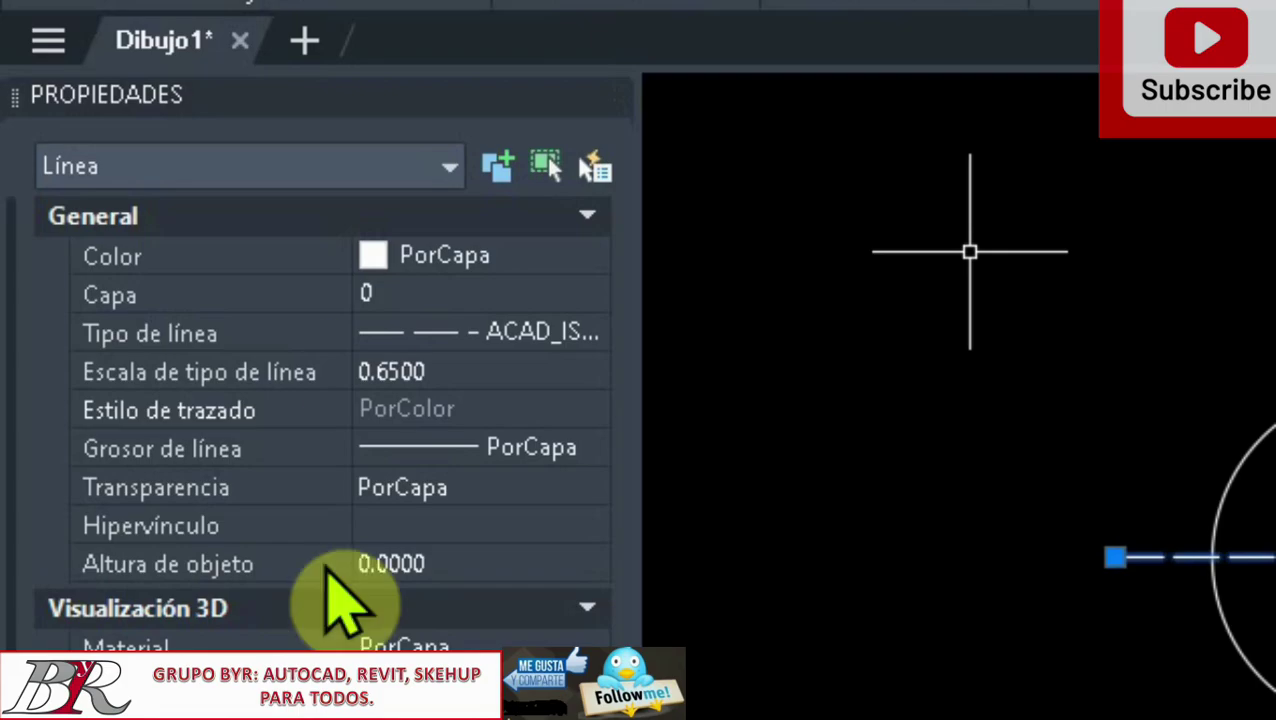
# Collapse and re-expand the Properties groups, then open the centre line's Color dropdown (PorCapa)
pyautogui.click(587, 215)
pyautogui.click(587, 347)
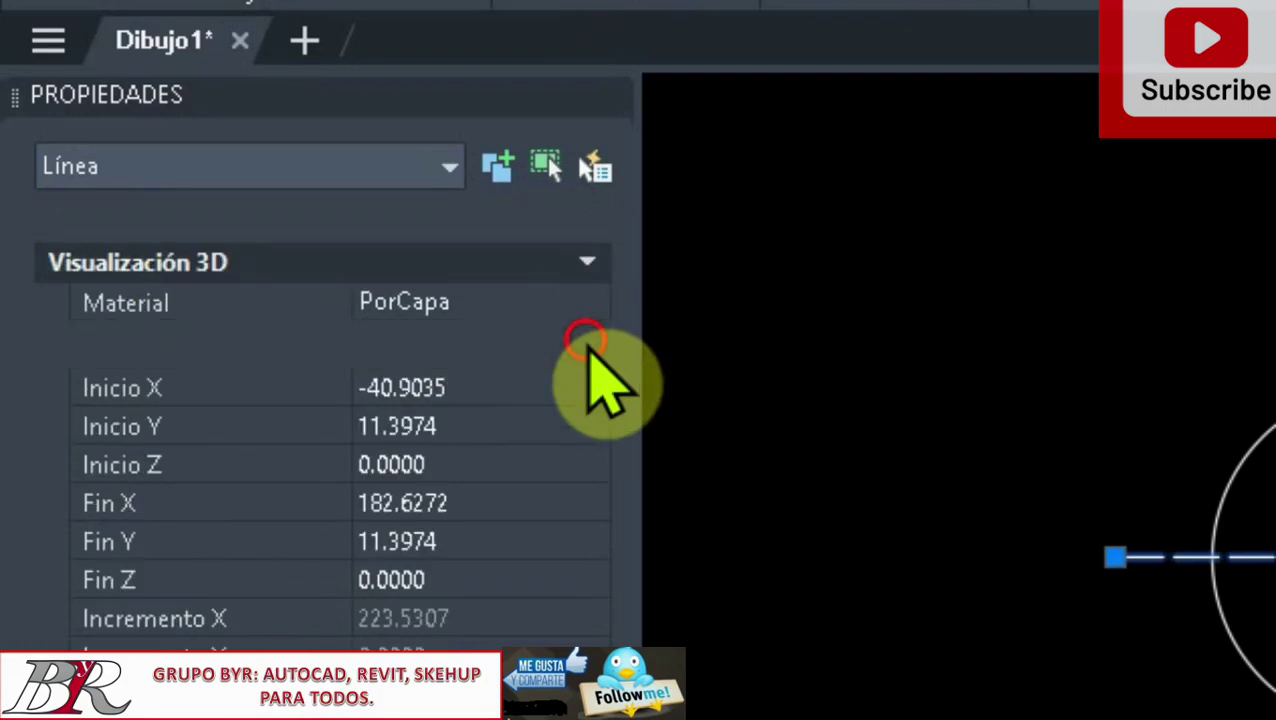
pyautogui.click(587, 262)
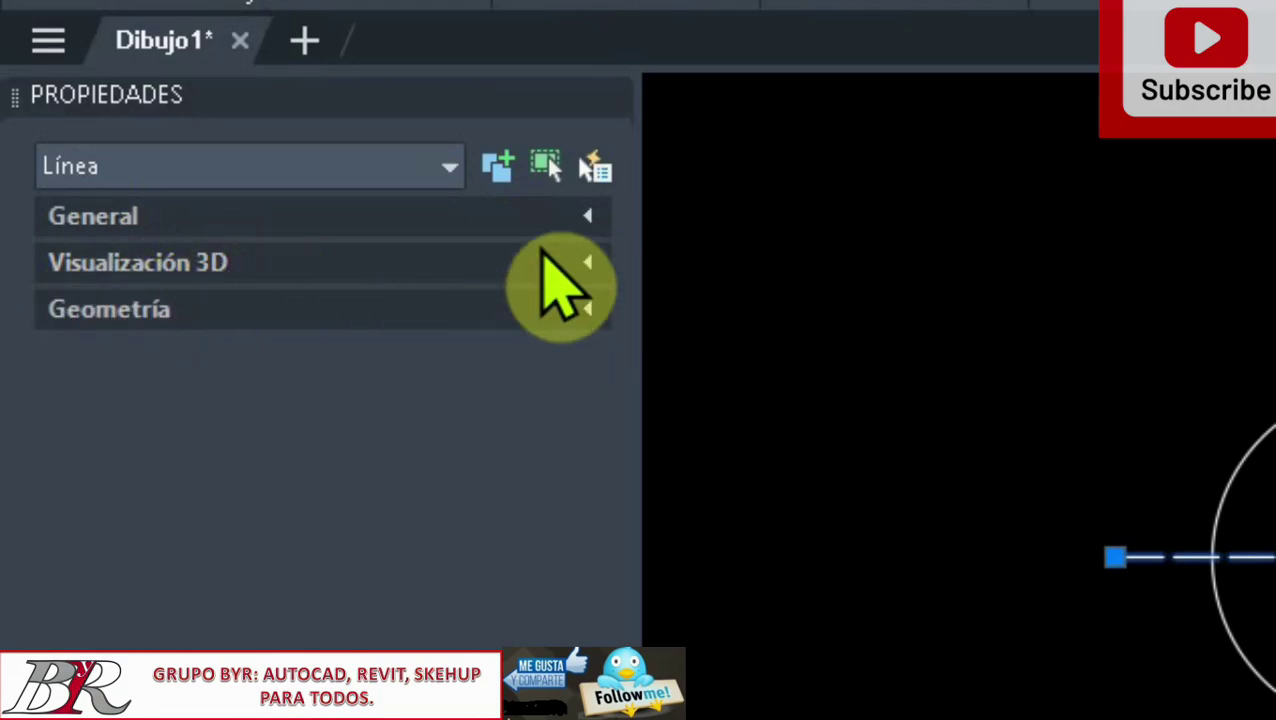
pyautogui.click(587, 216)
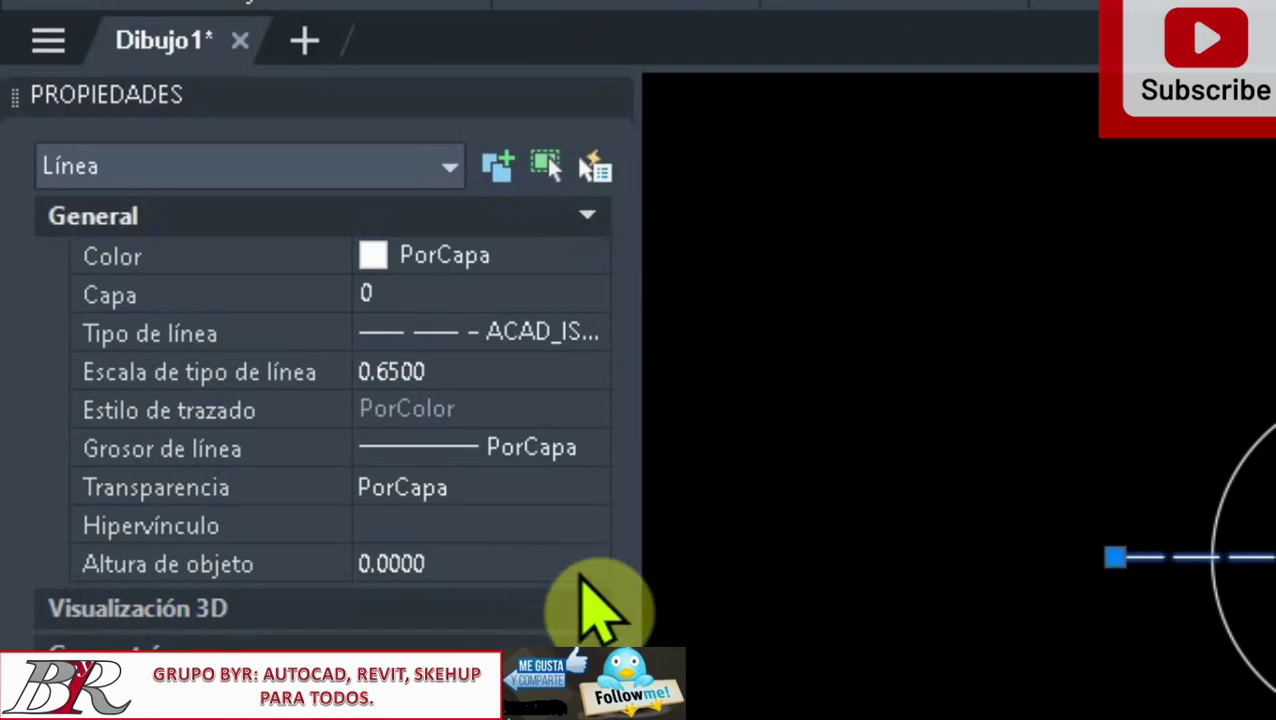
pyautogui.click(587, 216)
pyautogui.click(588, 216)
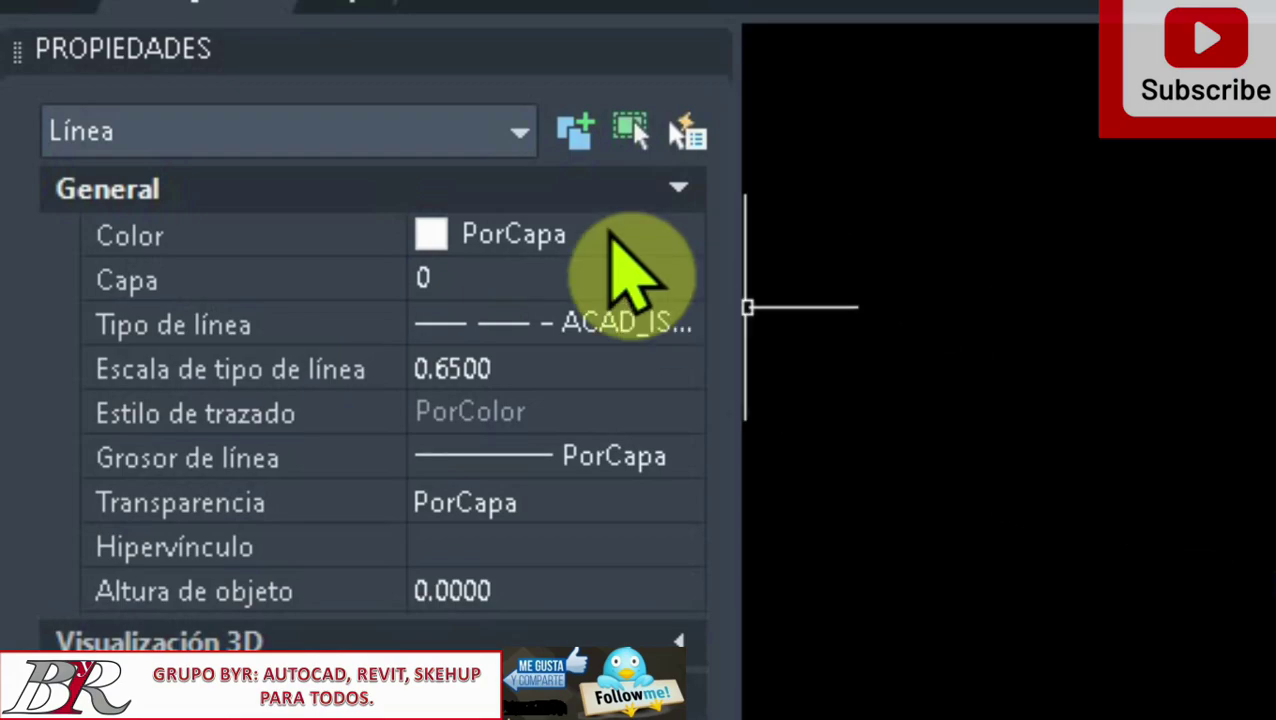
pyautogui.click(621, 229)
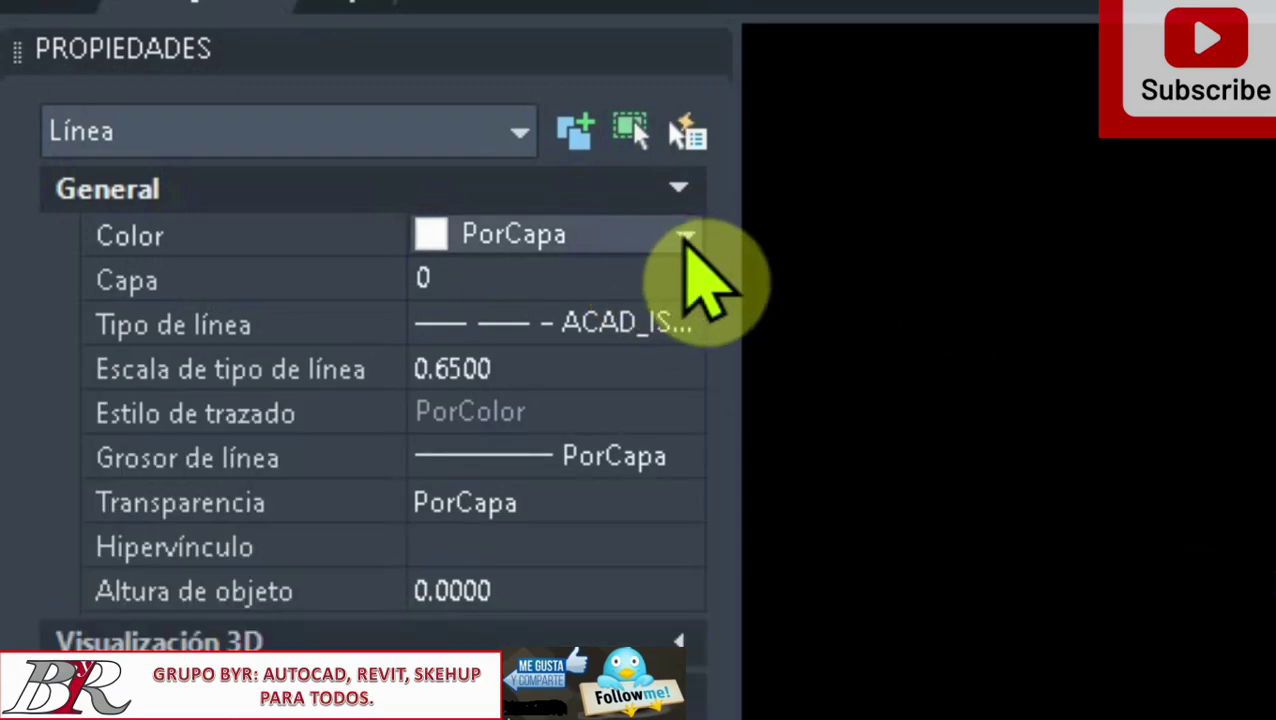
pyautogui.click(684, 235)
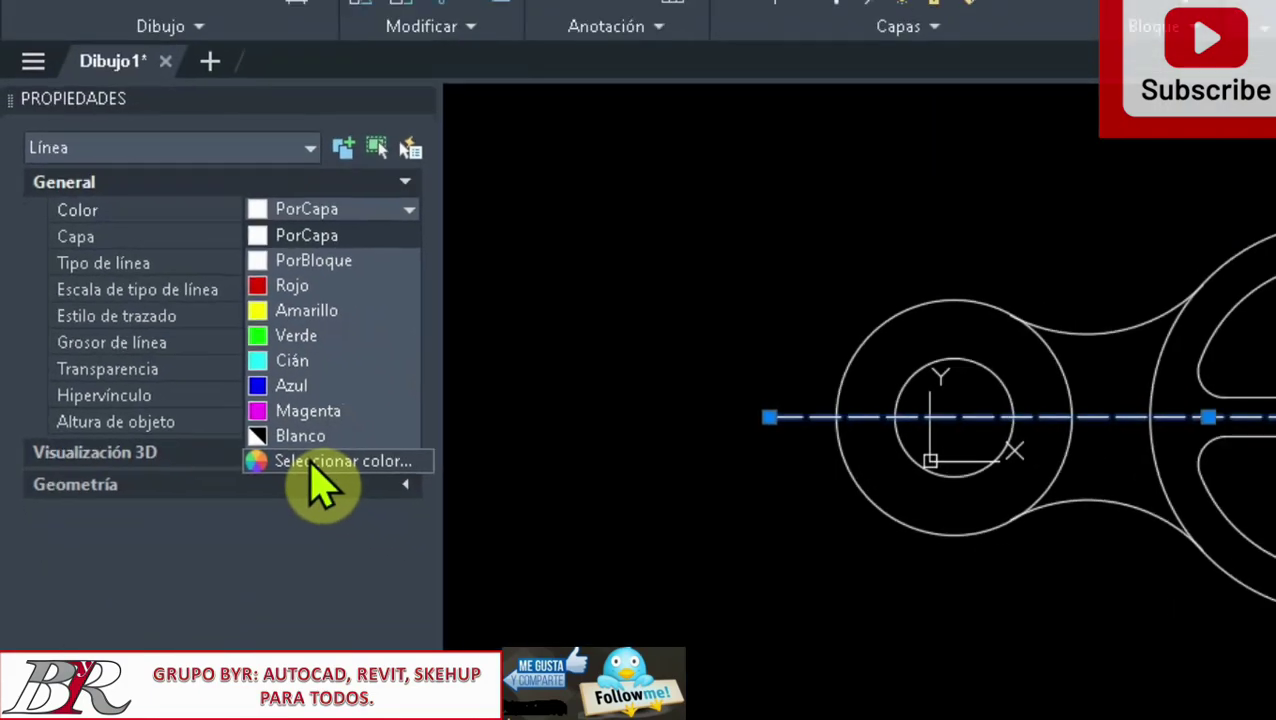
# Open Seleccionar color and browse the True Color, Color Books and index colour tabs
pyautogui.click(208, 444)
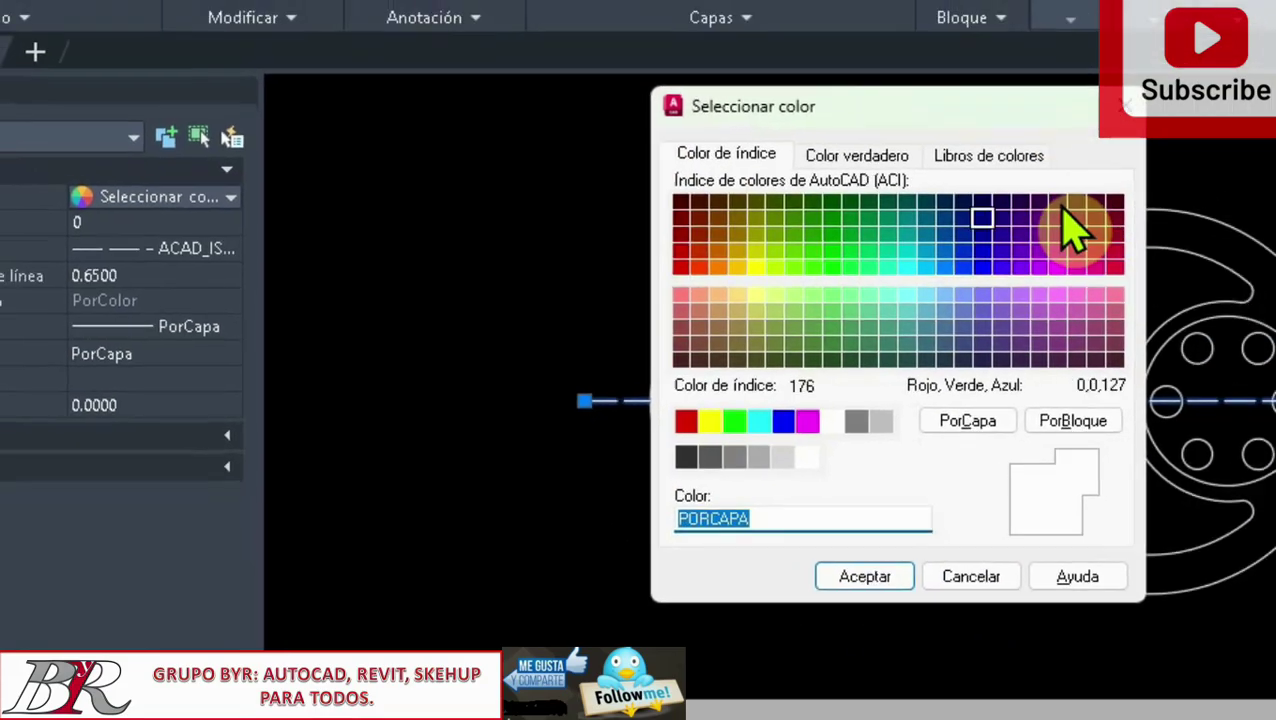
pyautogui.click(842, 157)
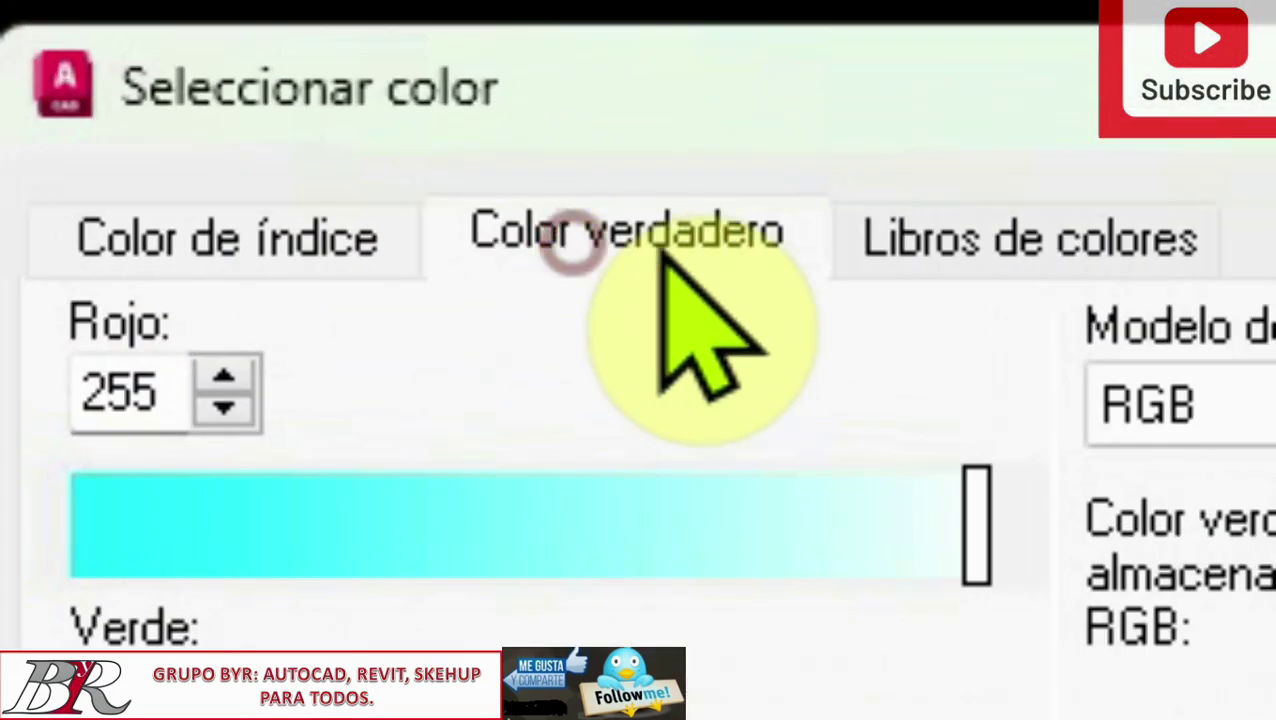
pyautogui.click(1011, 242)
pyautogui.click(683, 233)
pyautogui.click(330, 230)
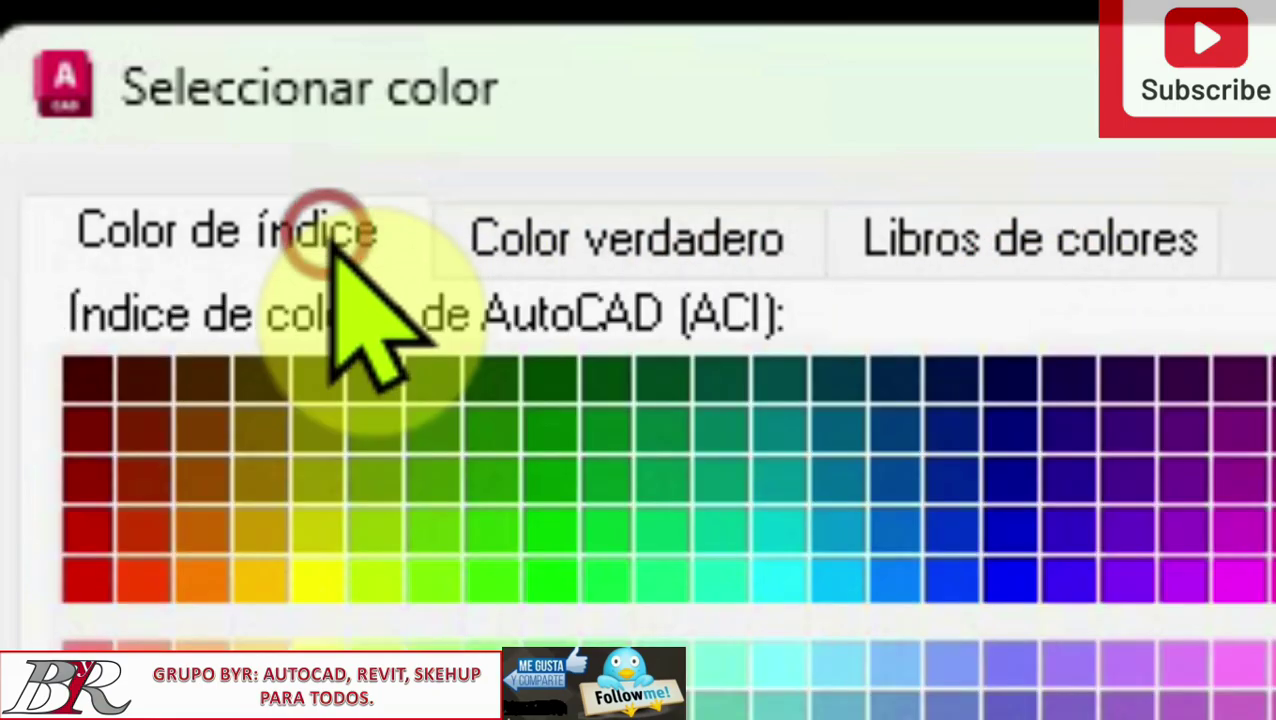
pyautogui.click(580, 238)
pyautogui.click(1011, 240)
pyautogui.click(330, 235)
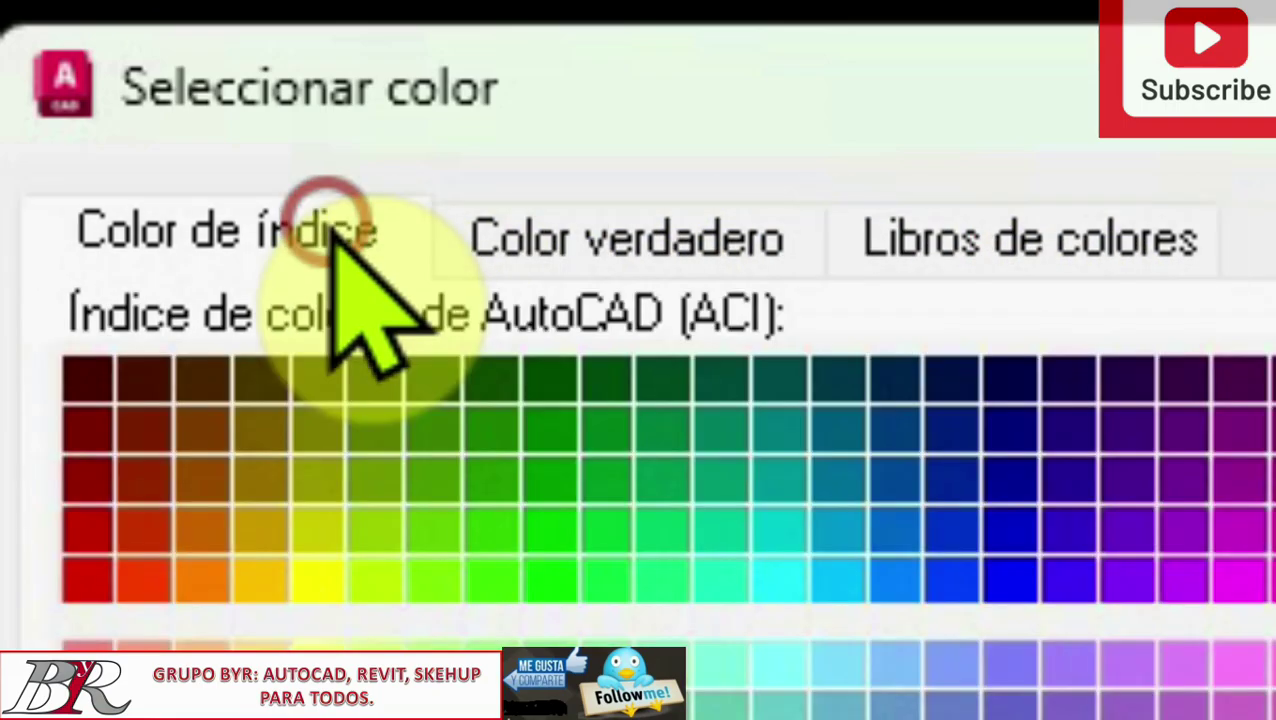
pyautogui.click(562, 228)
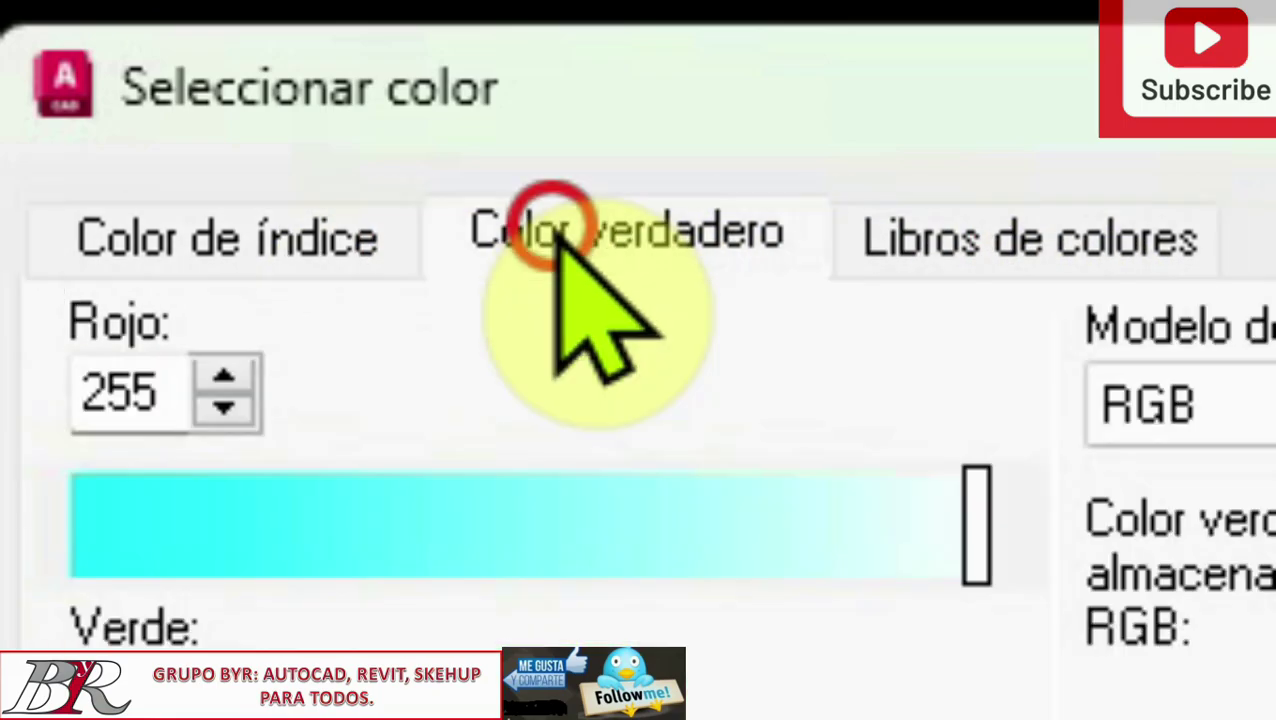
pyautogui.click(925, 245)
pyautogui.click(598, 238)
pyautogui.click(240, 240)
pyautogui.click(660, 238)
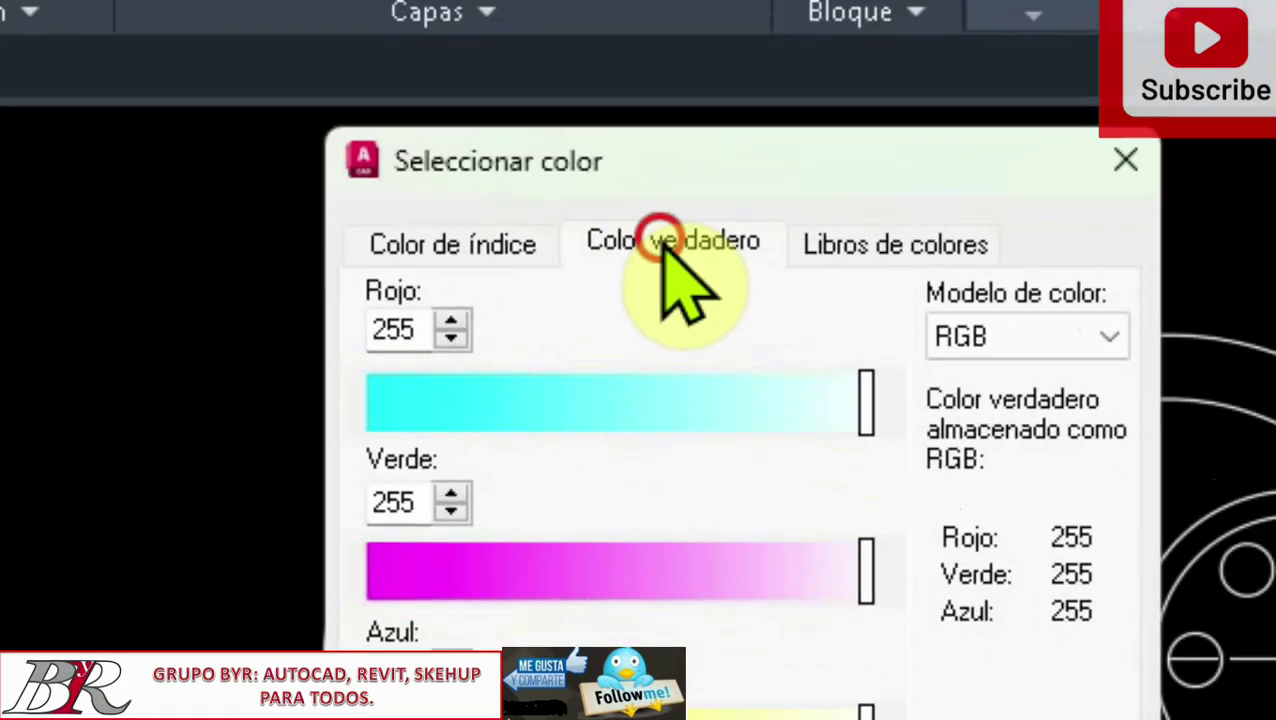
pyautogui.click(795, 246)
pyautogui.click(705, 246)
pyautogui.click(615, 245)
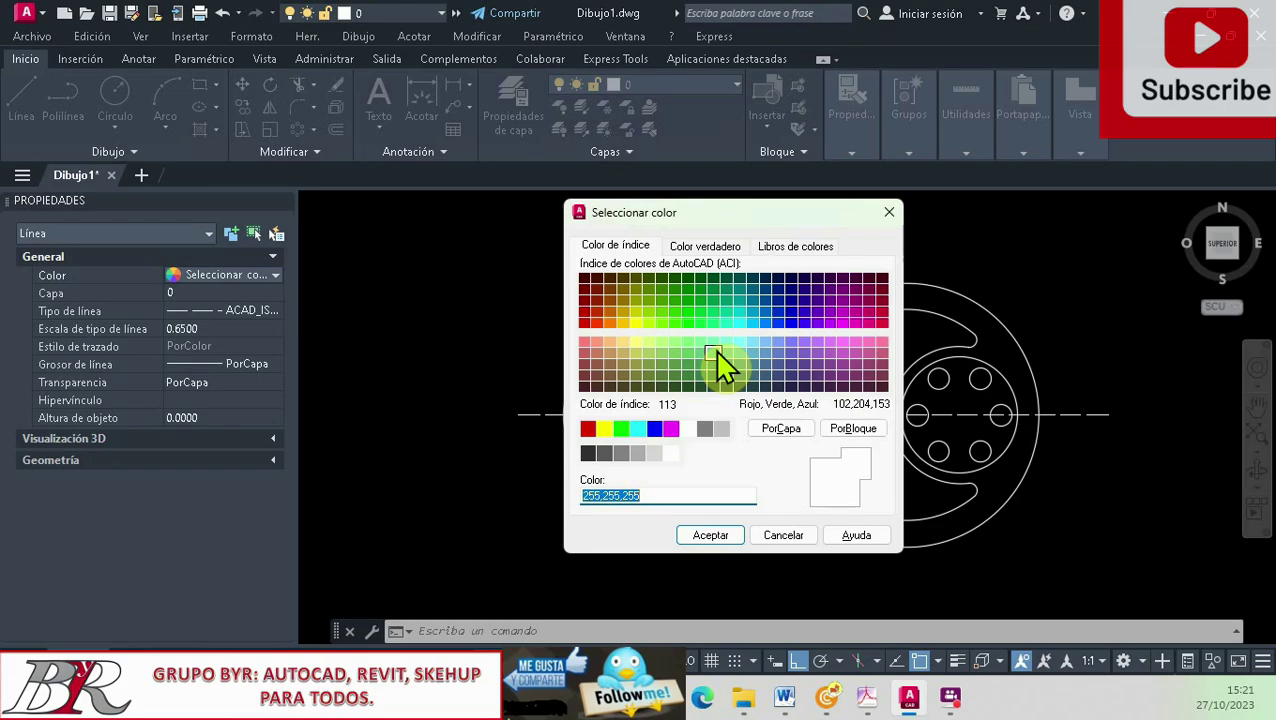
# Pick green index colour 83, after trying 170 and 243, and apply it
pyautogui.click(790, 322)
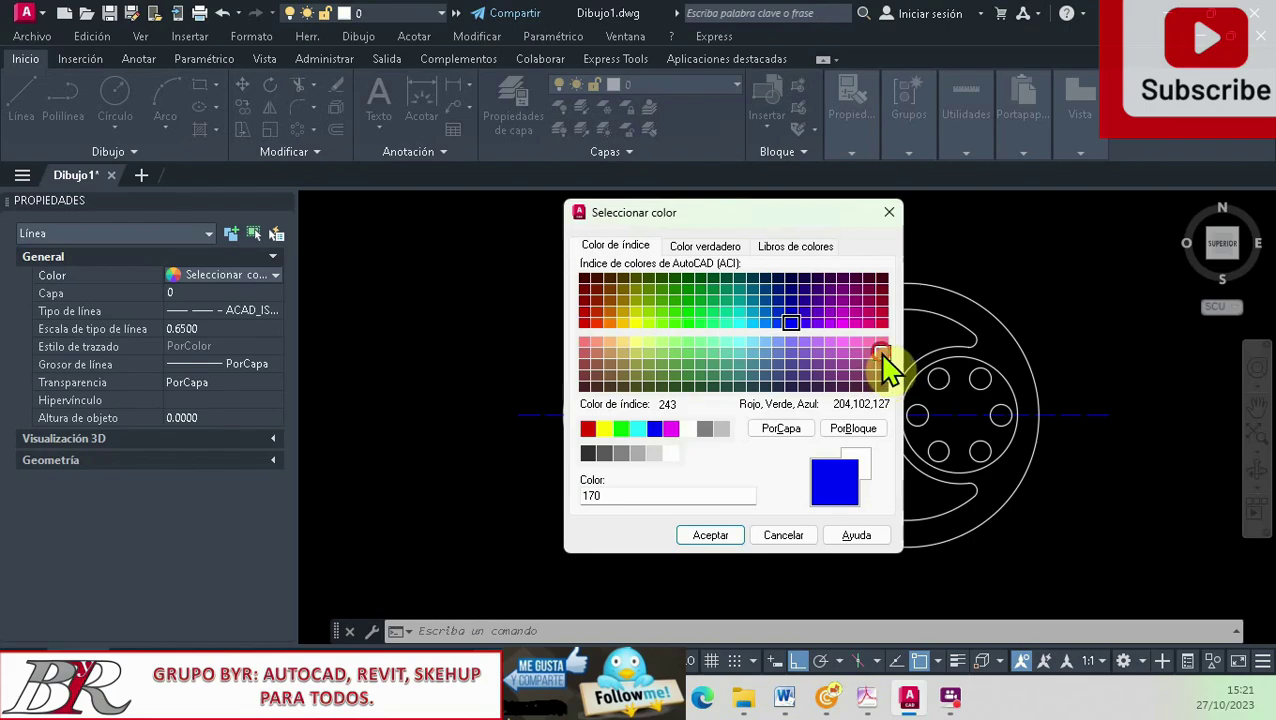
pyautogui.click(880, 353)
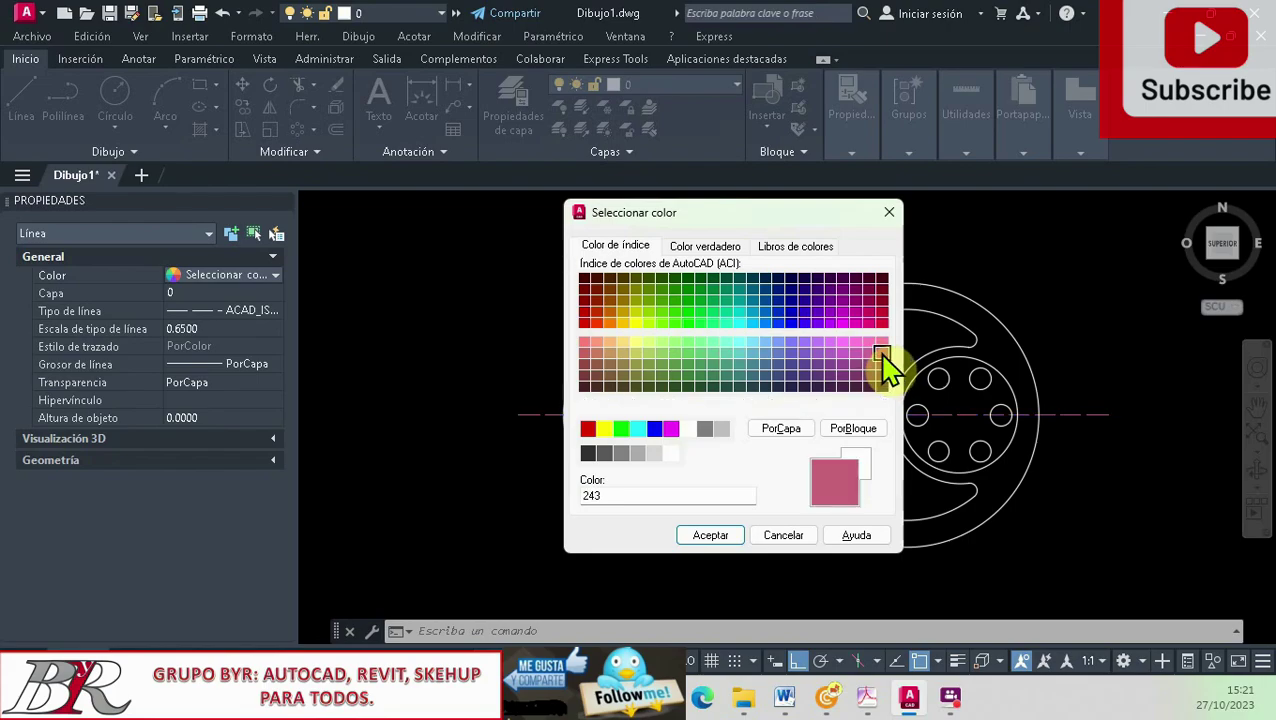
pyautogui.click(676, 352)
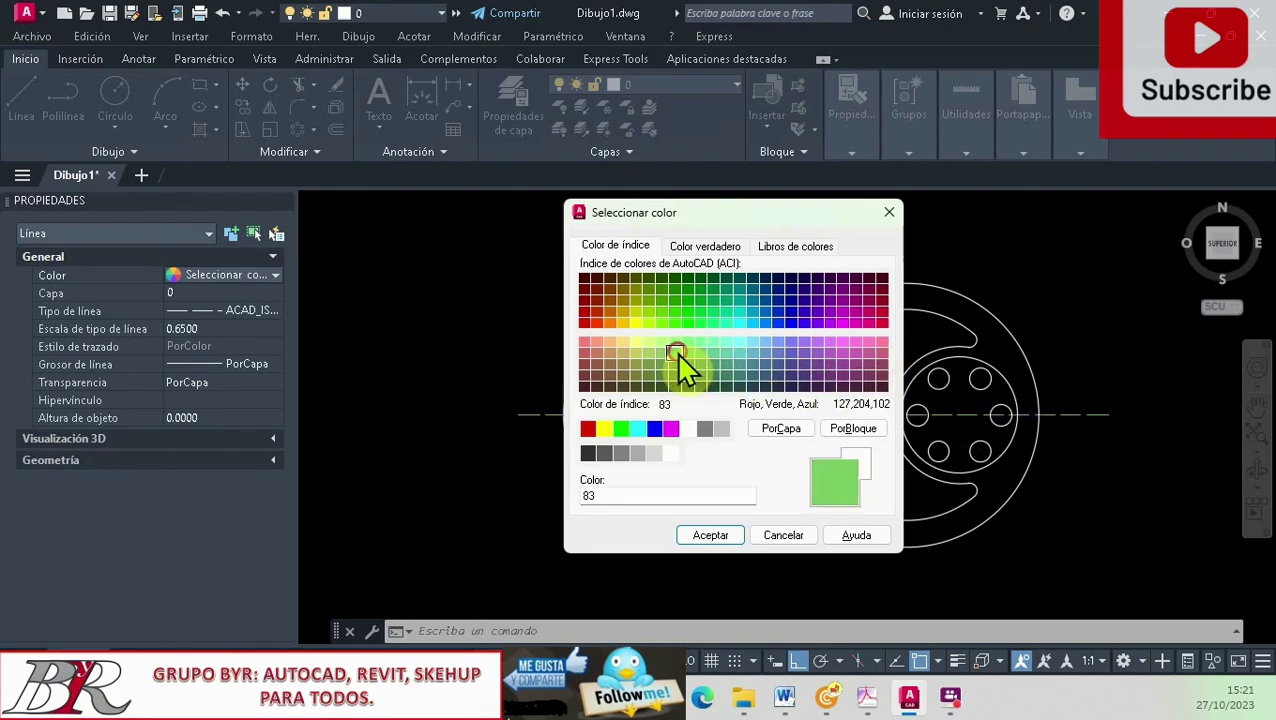
pyautogui.click(712, 534)
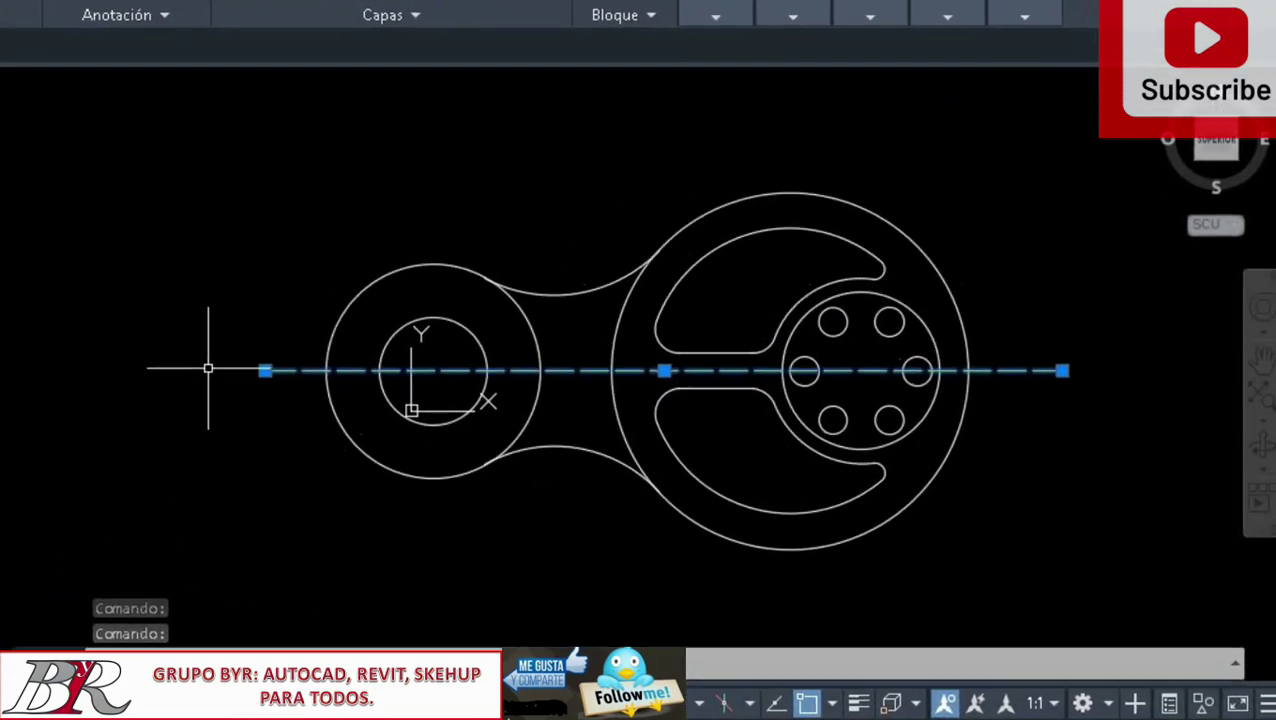
# Window-select the centre line, inspect it zoomed, then clear the selection to show it green dashed
pyautogui.click(5, 313)
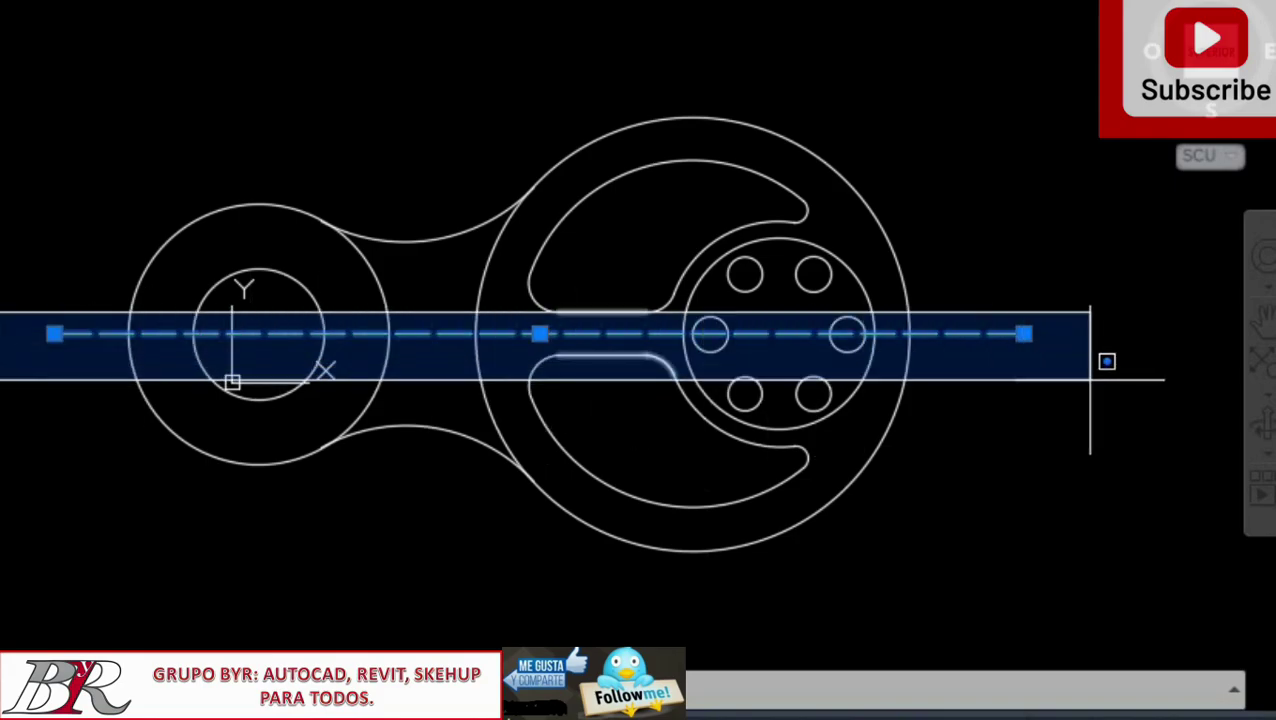
pyautogui.scroll(2, 1090, 380)
pyautogui.scroll(-2, 1070, 372)
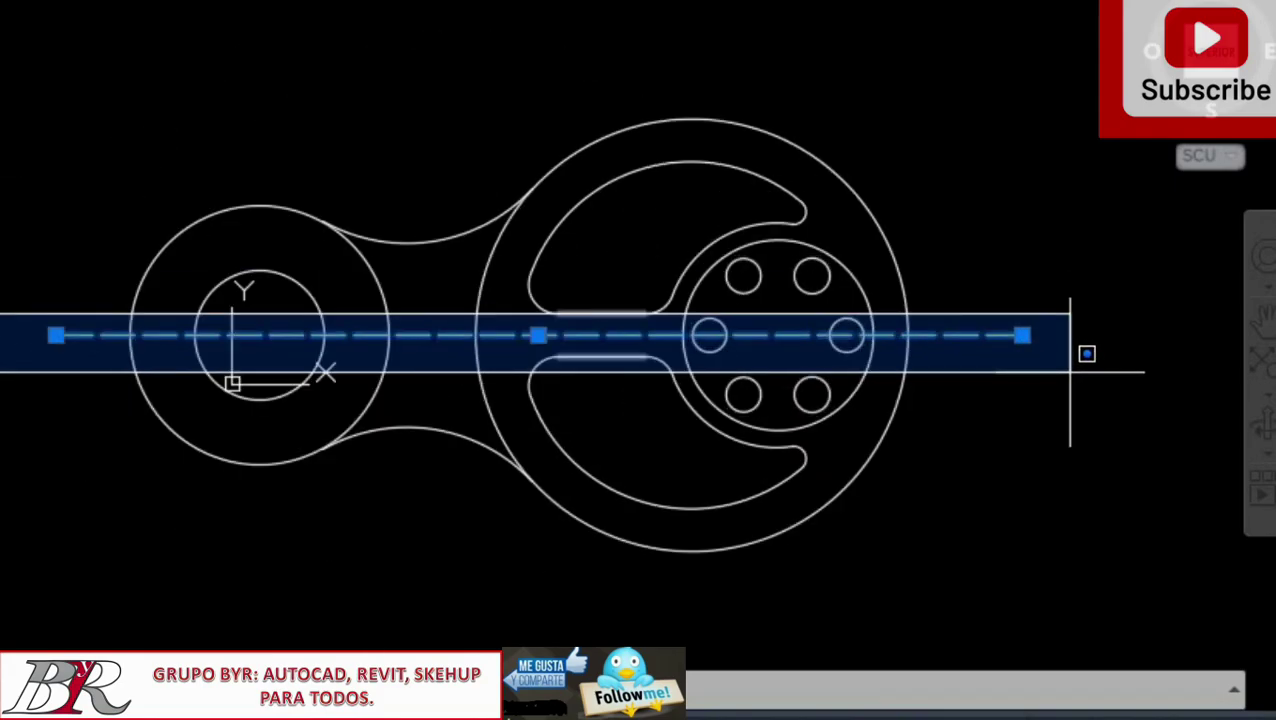
pyautogui.scroll(2, 1070, 372)
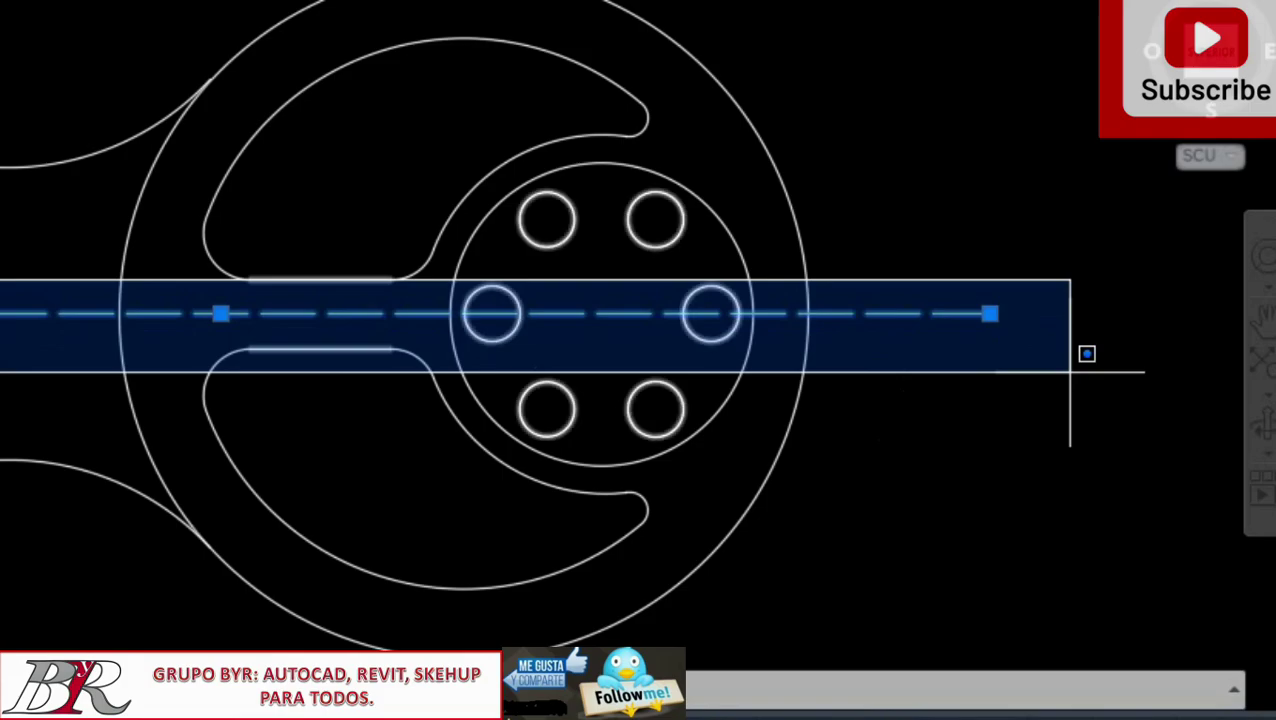
pyautogui.scroll(-2, 1070, 372)
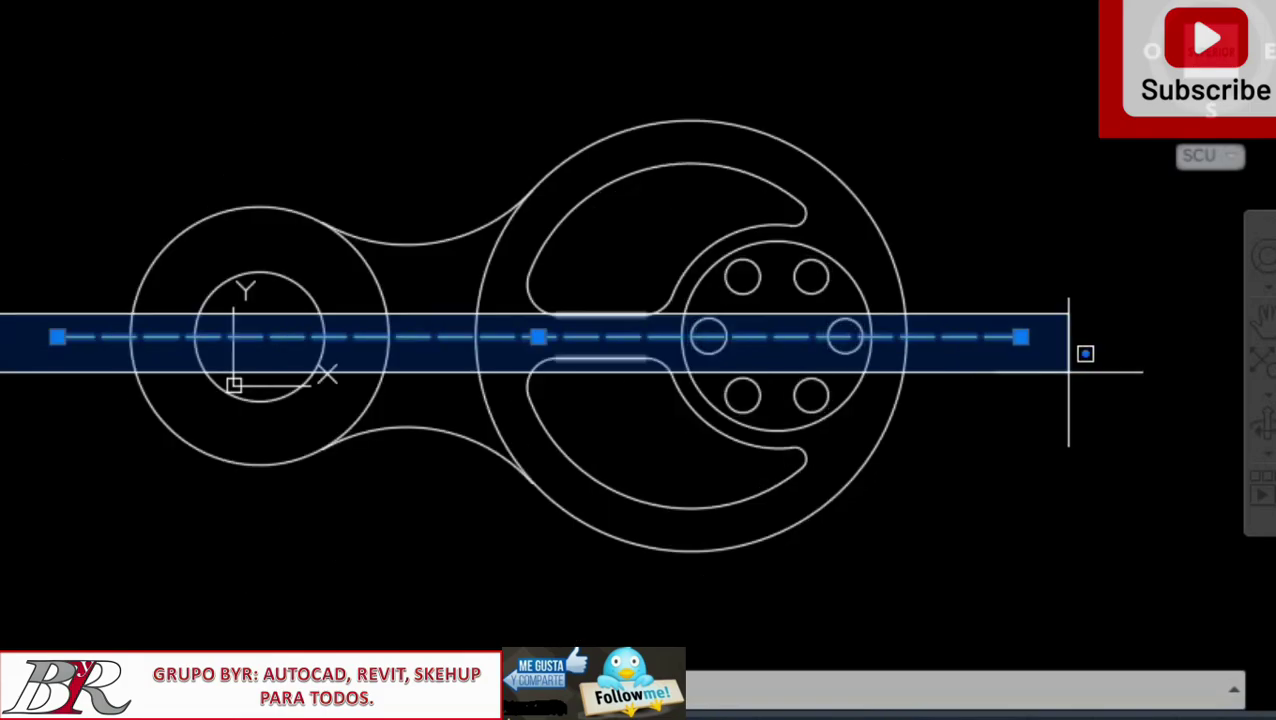
pyautogui.scroll(2, 1069, 372)
pyautogui.scroll(-2, 1069, 372)
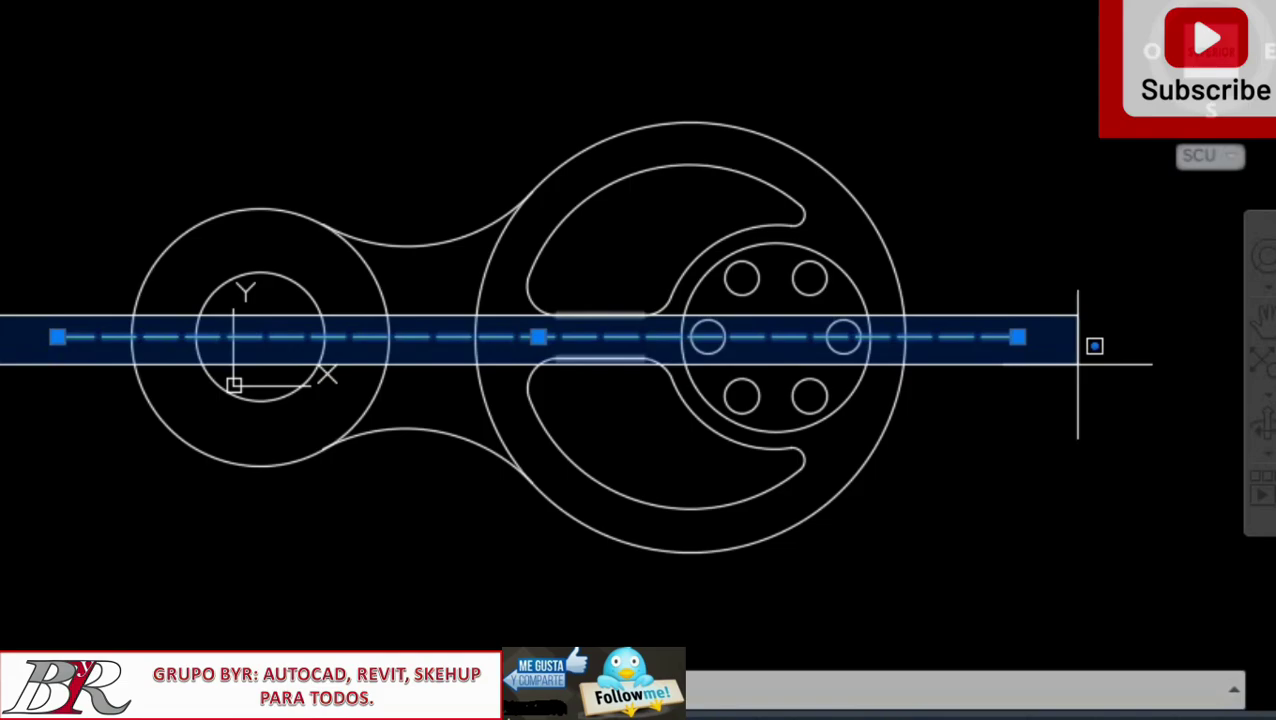
pyautogui.click(42, 206)
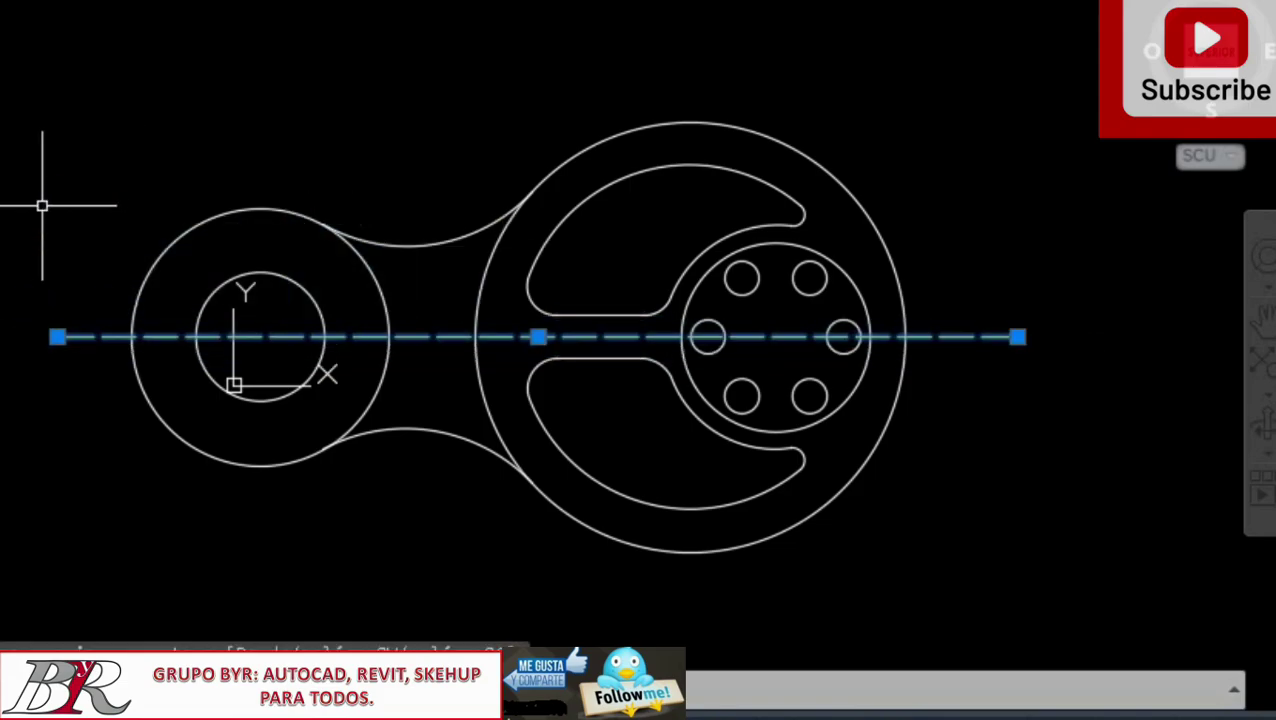
pyautogui.press('Escape')
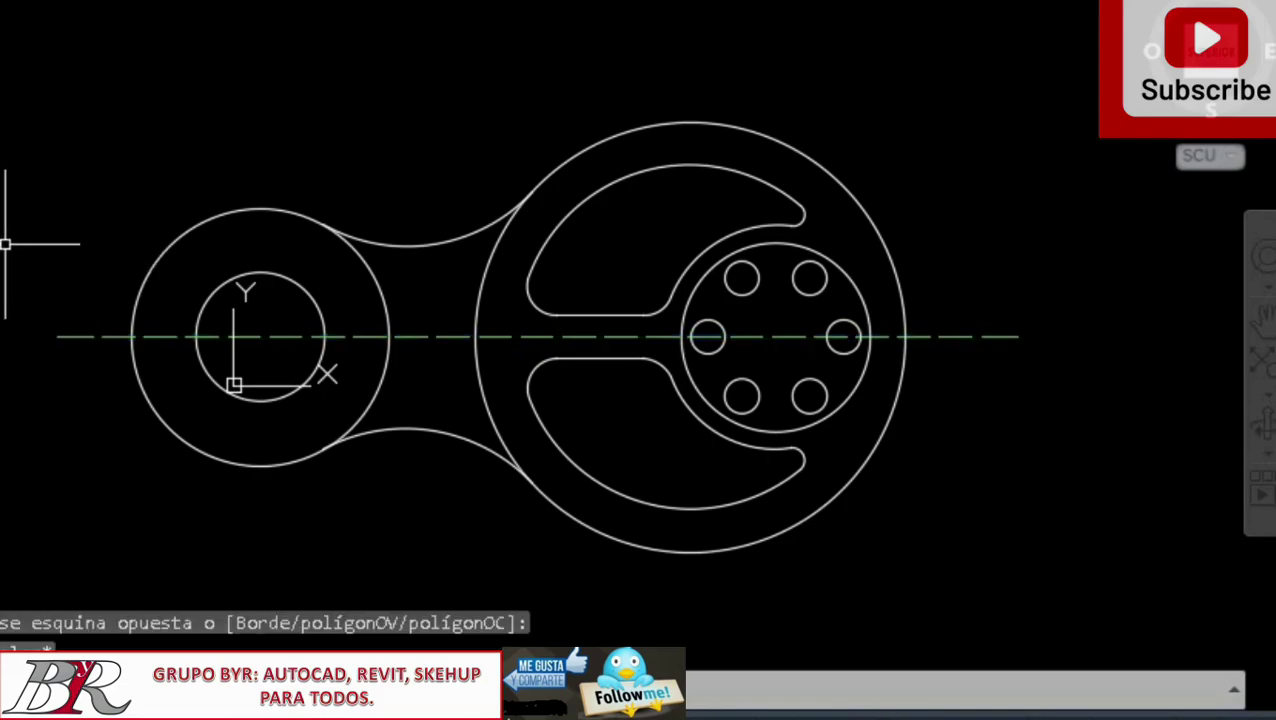
pyautogui.scroll(-4, 384, 350)
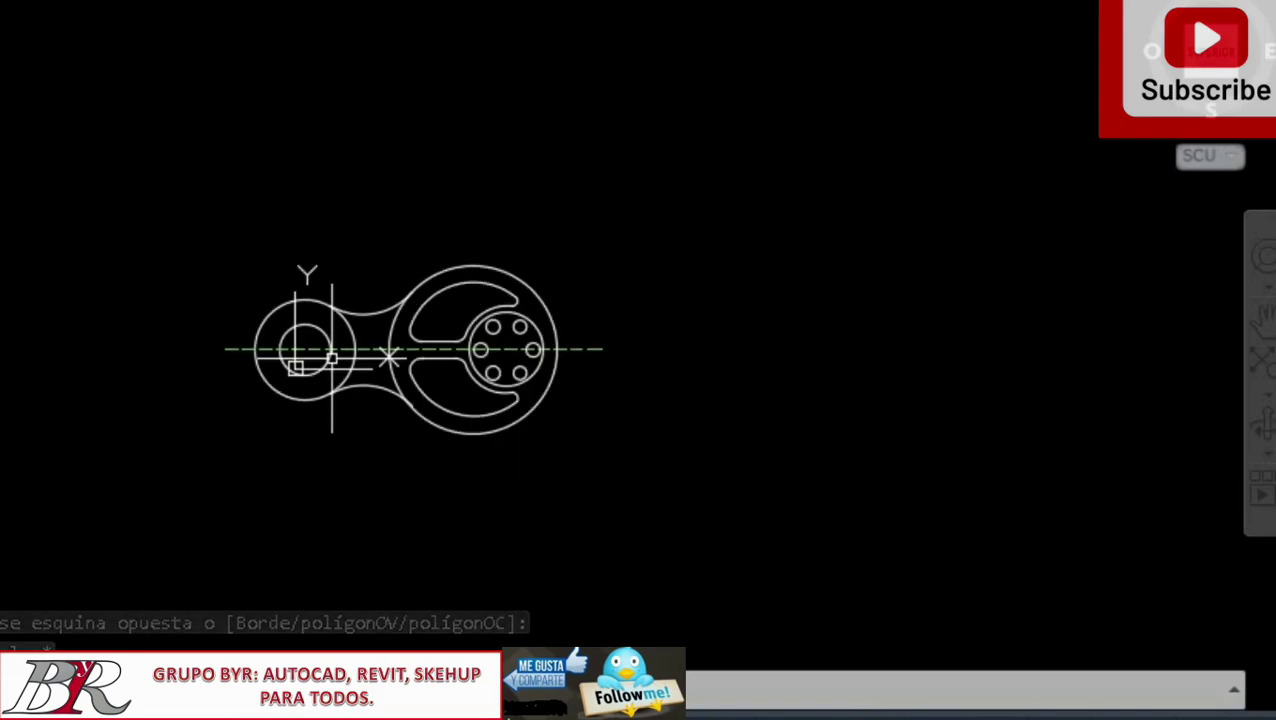
pyautogui.scroll(4, 383, 331)
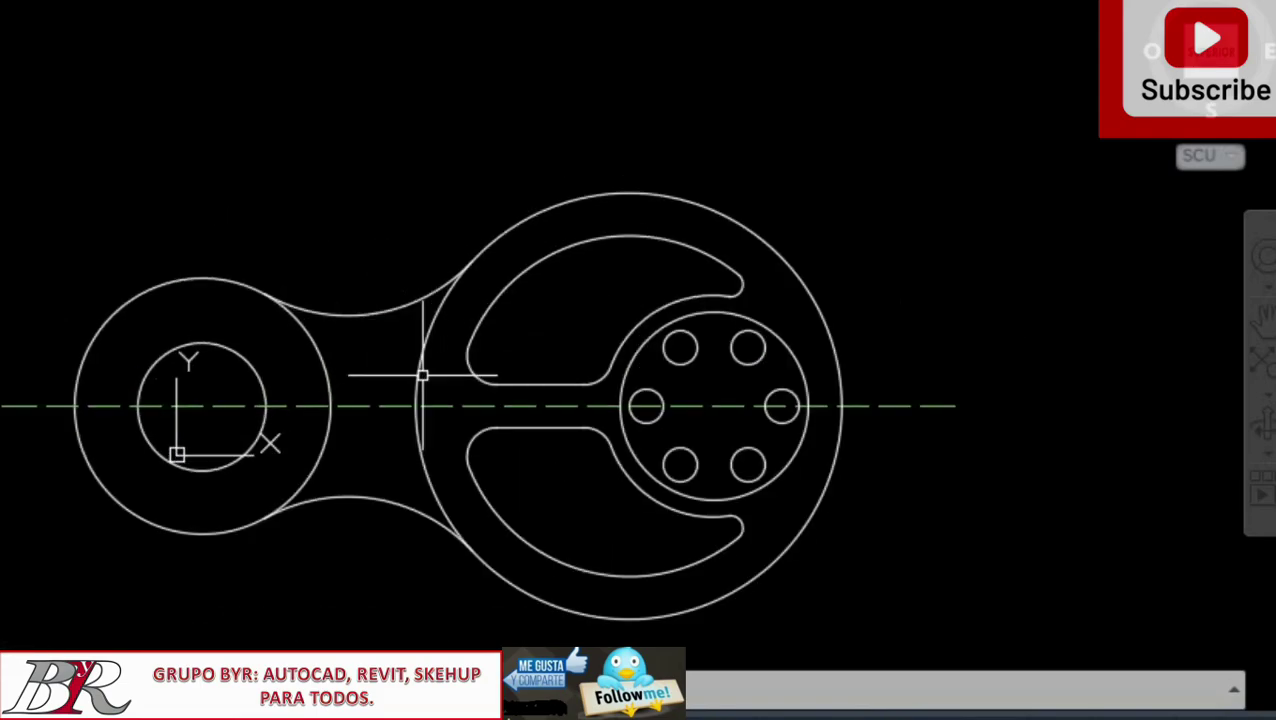